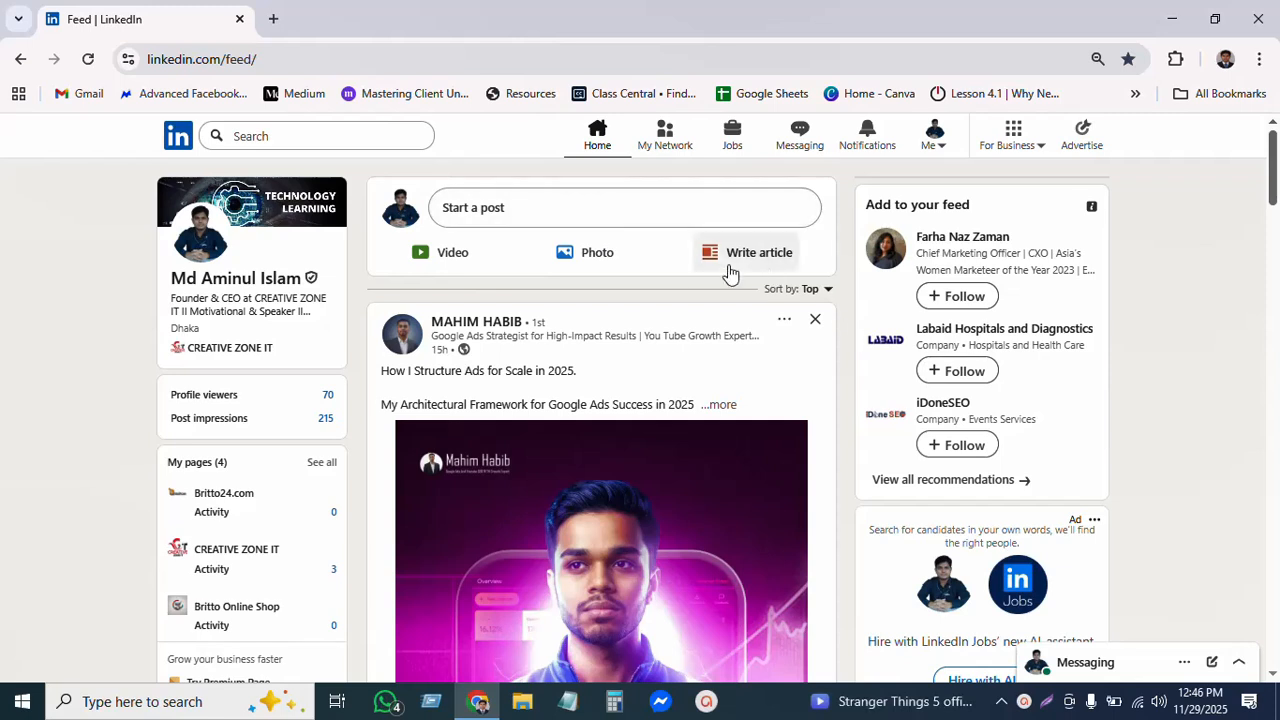
Start a new LinkedIn article and switch to ChatGPT in a separate browser tab.
left_click(735, 258)
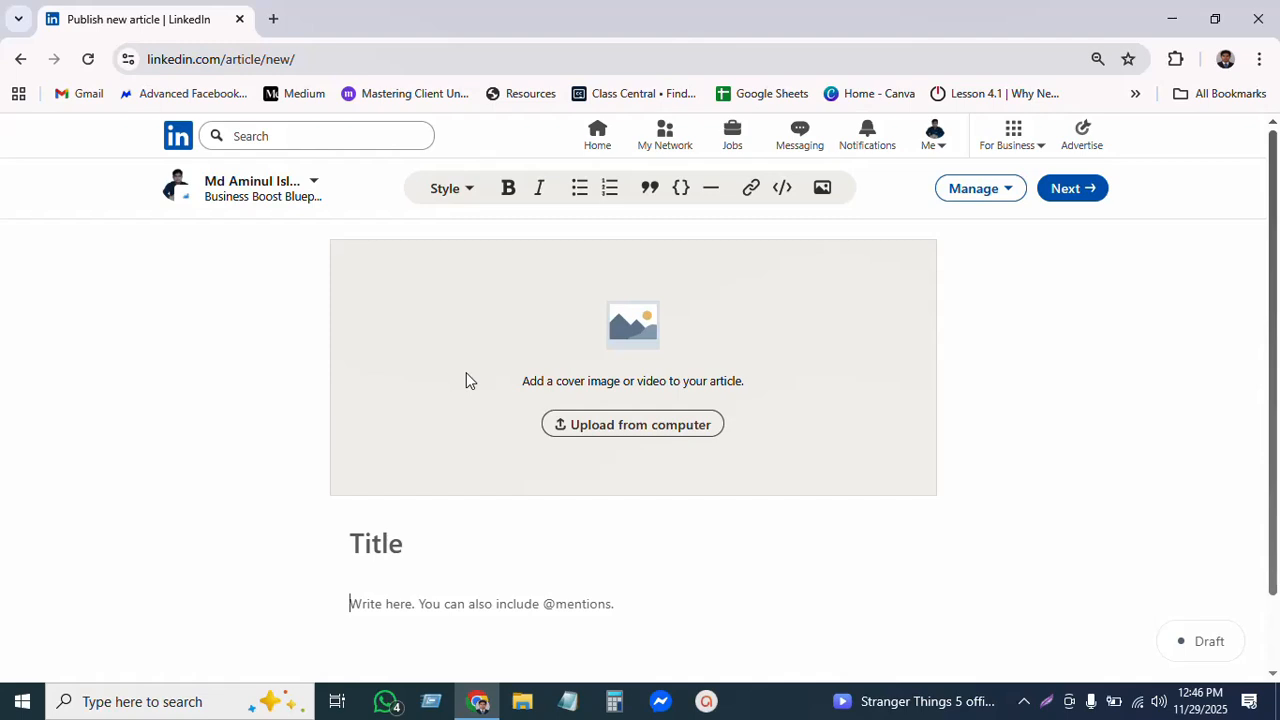
left_click(273, 19)
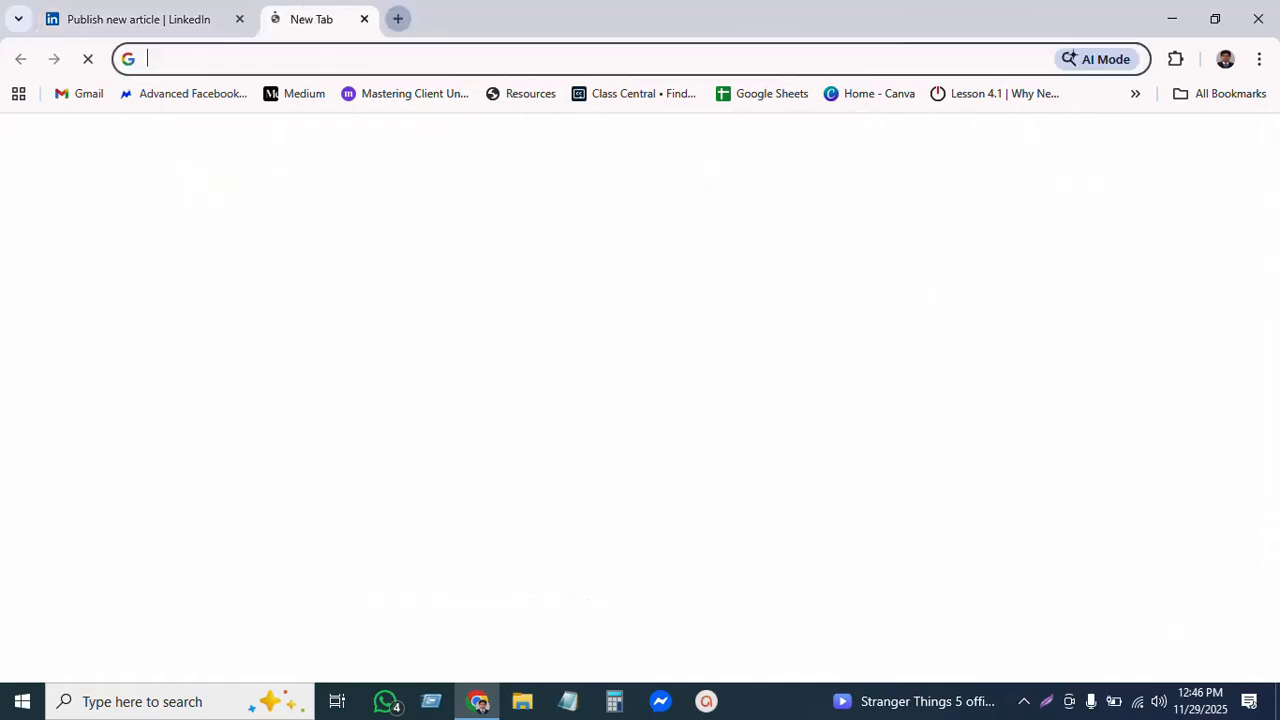
left_click(1135, 93)
left_click(880, 160)
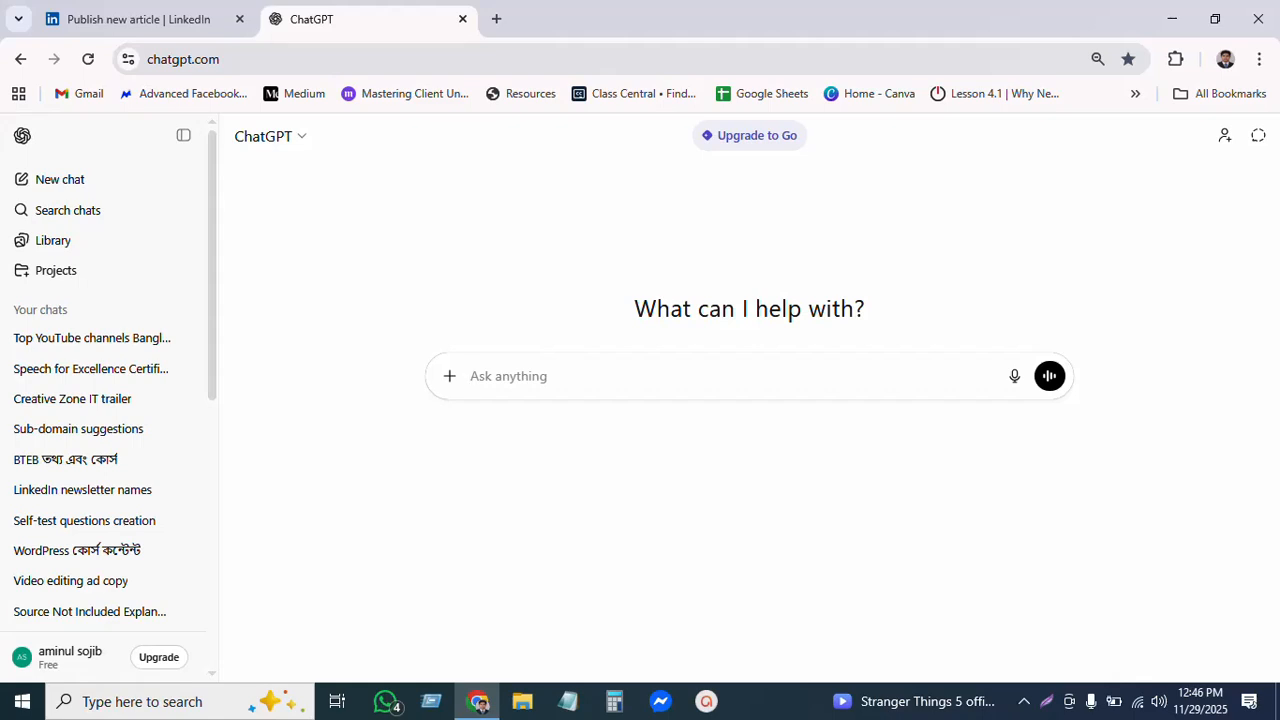
Begin the ChatGPT prompt with the words "I am".
type("স")
key("BackSpace")
type("I am digital marketing")
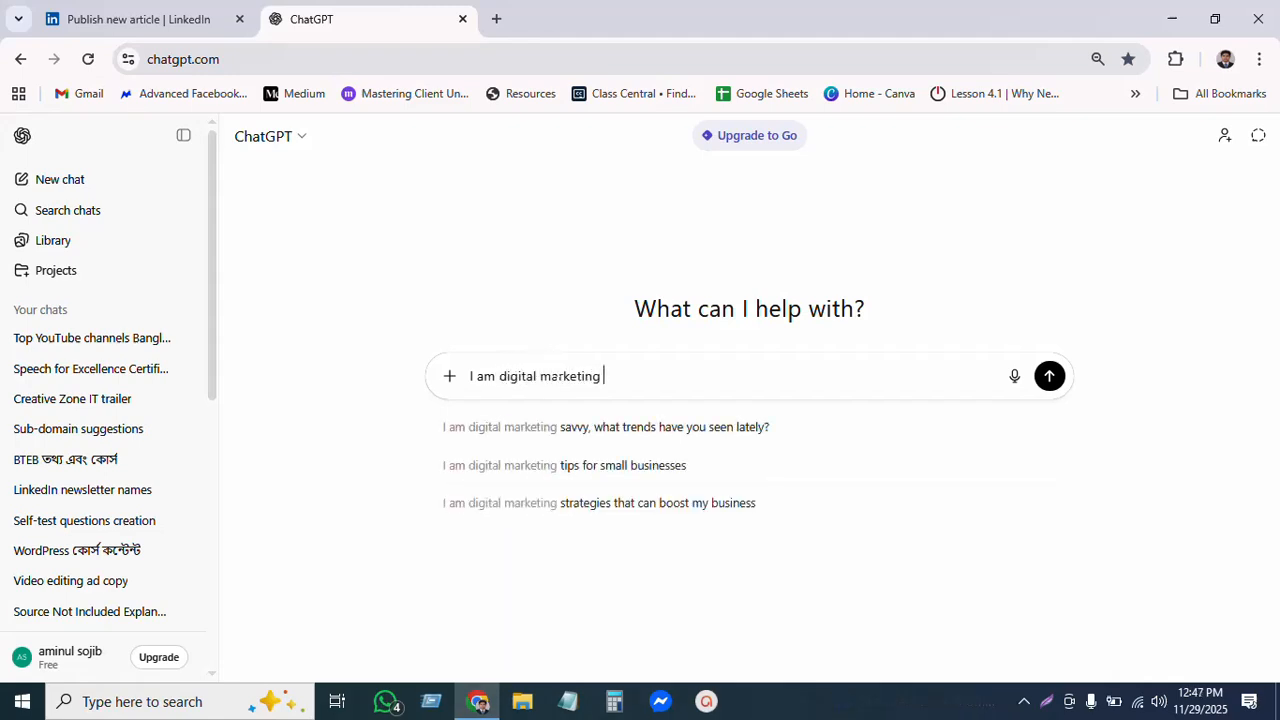
key("BackSpace")
key("BackSpace")
key("BackSpace")
key("BackSpace")
key("BackSpace")
key("BackSpace")
key("BackSpace")
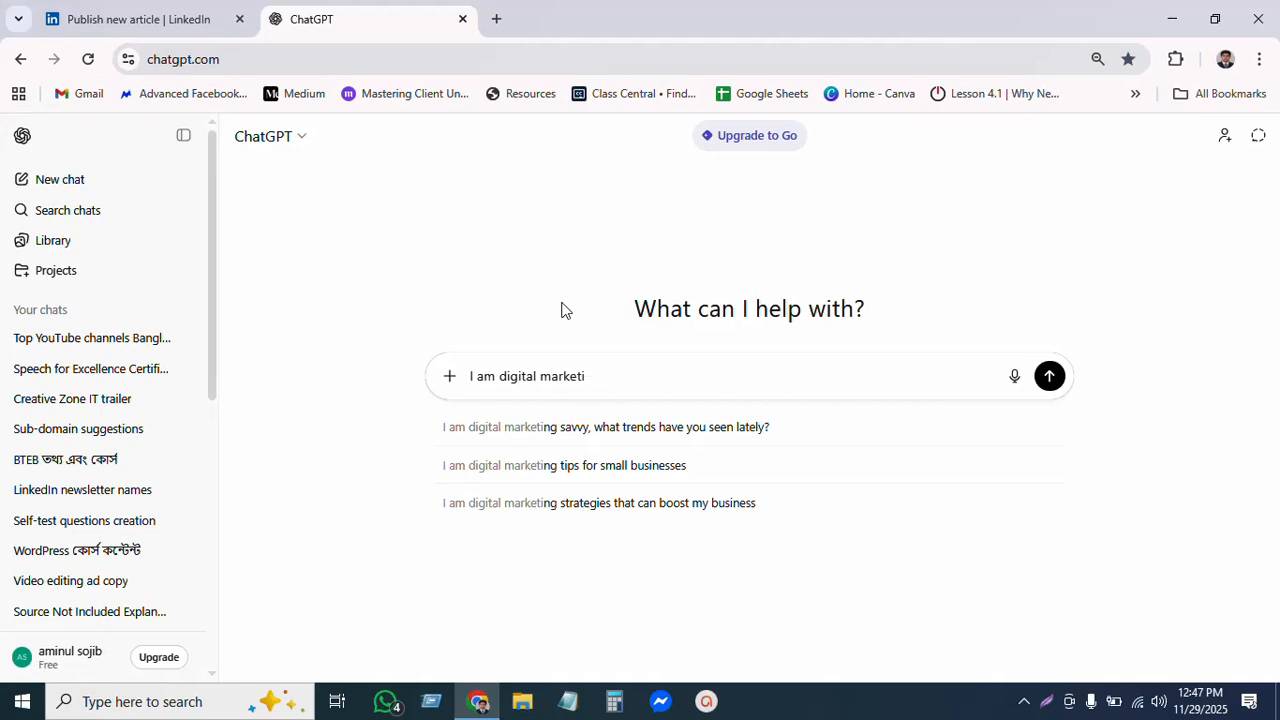
key("BackSpace")
key("BackSpace")
key("BackSpace")
key("BackSpace")
key("BackSpace")
key("BackSpace")
key("BackSpace")
key("BackSpace")
key("BackSpace")
key("BackSpace")
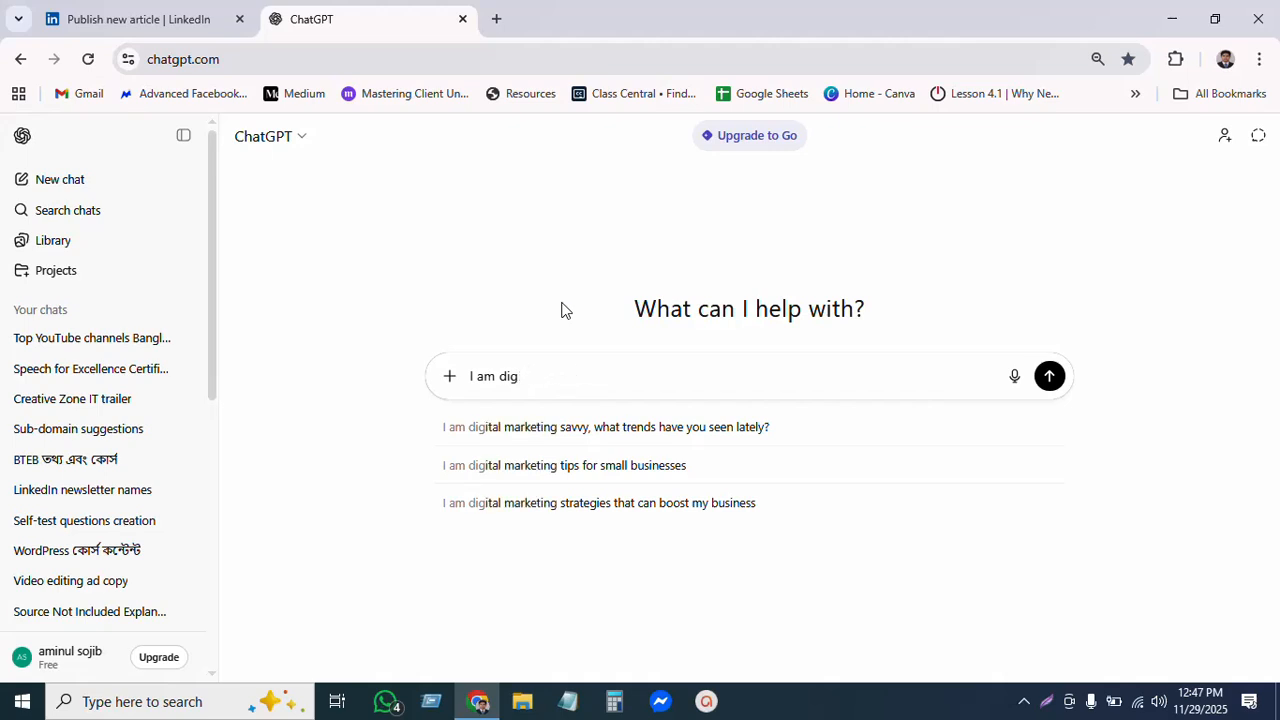
key("BackSpace")
Continue the prompt with the author's full name, a "Known as" sentence giving their familiar name, and the words "I am a".
type("Md")
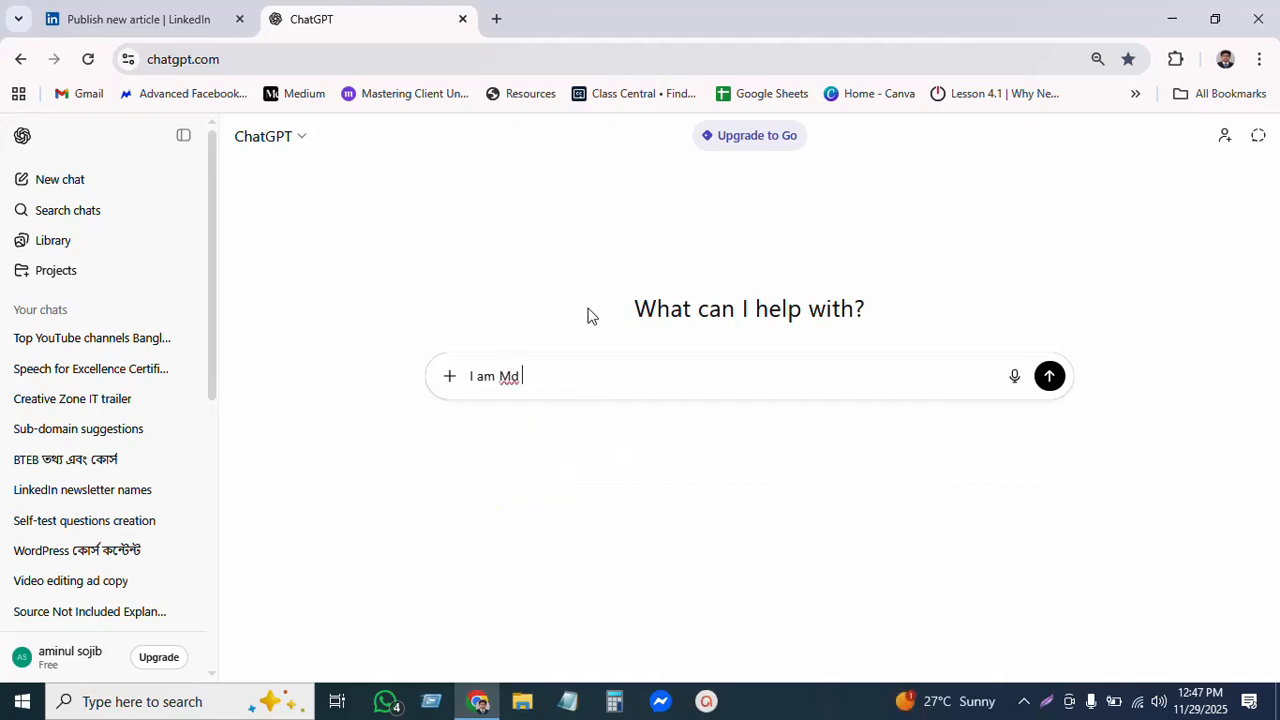
type(" Aminul Islam. Known as Aminu")
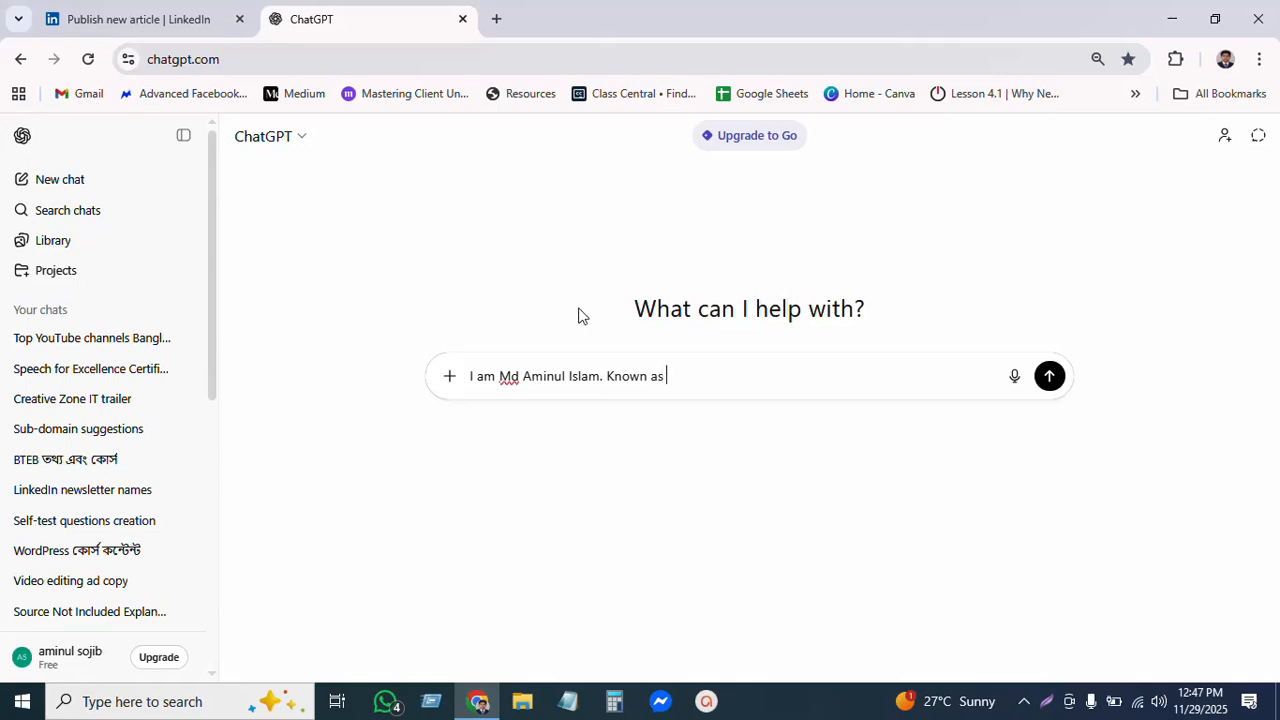
type("l SOj")
key("BackSpace")
key("BackSpace")
type("ojib. I a")
key("BackSpace")
type("am a")
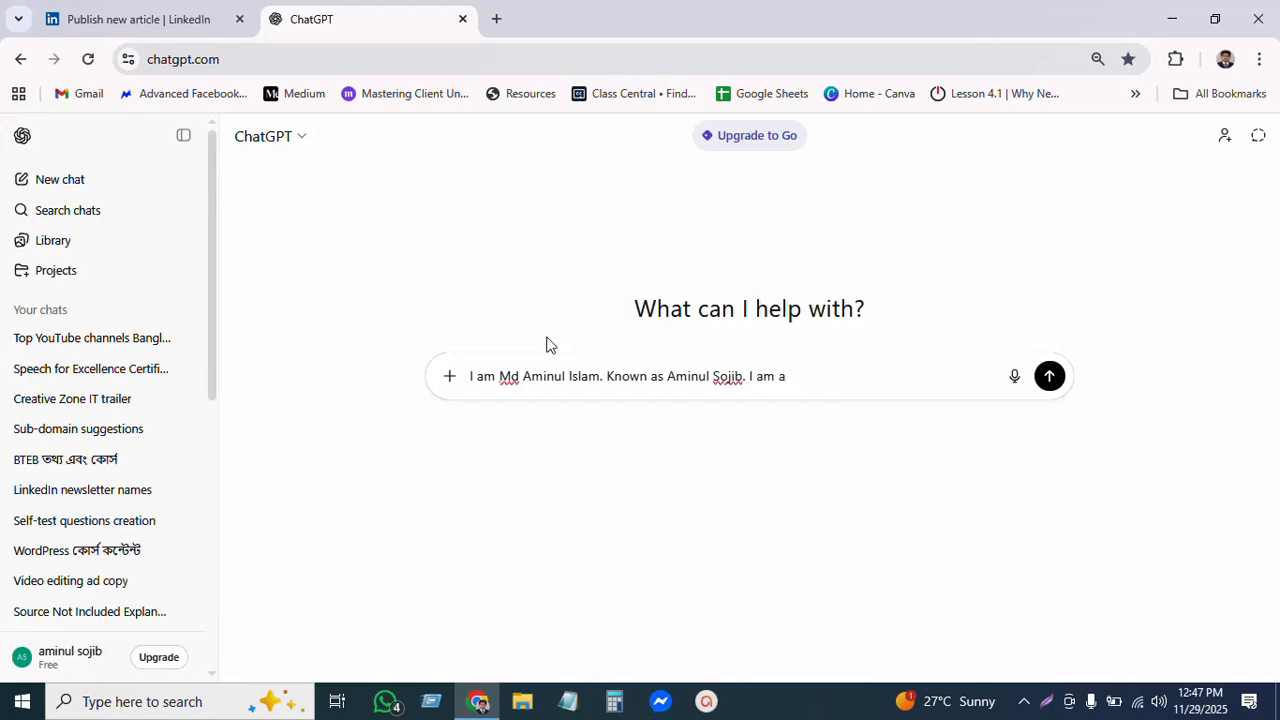
Complete the author's introduction in the prompt with the profession "Meta Ads Expert.".
type(" di")
key("BackSpace")
type("Meta Ads ex")
key("BackSpace")
key("BackSpace")
type("Expert .")
Add the request "write for me a LinkedIN article Post" to the prompt.
type("wr")
type("tte for me")
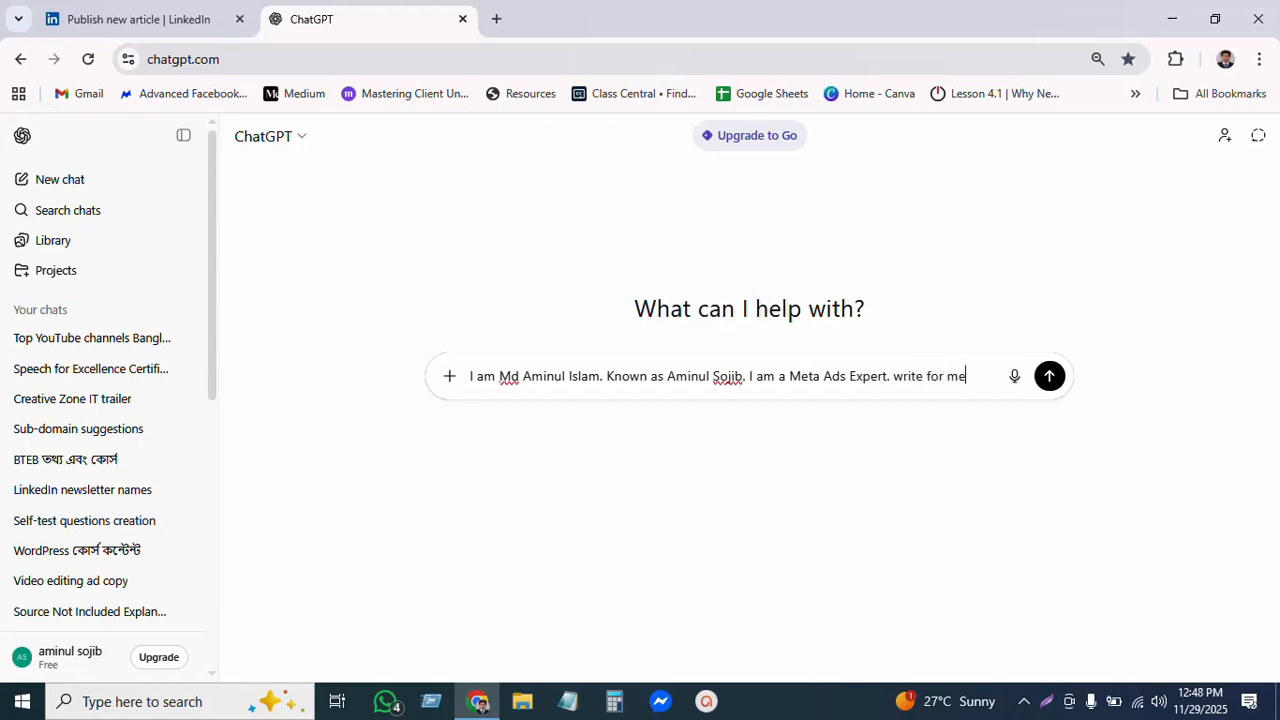
type(" a ")
type("Li")
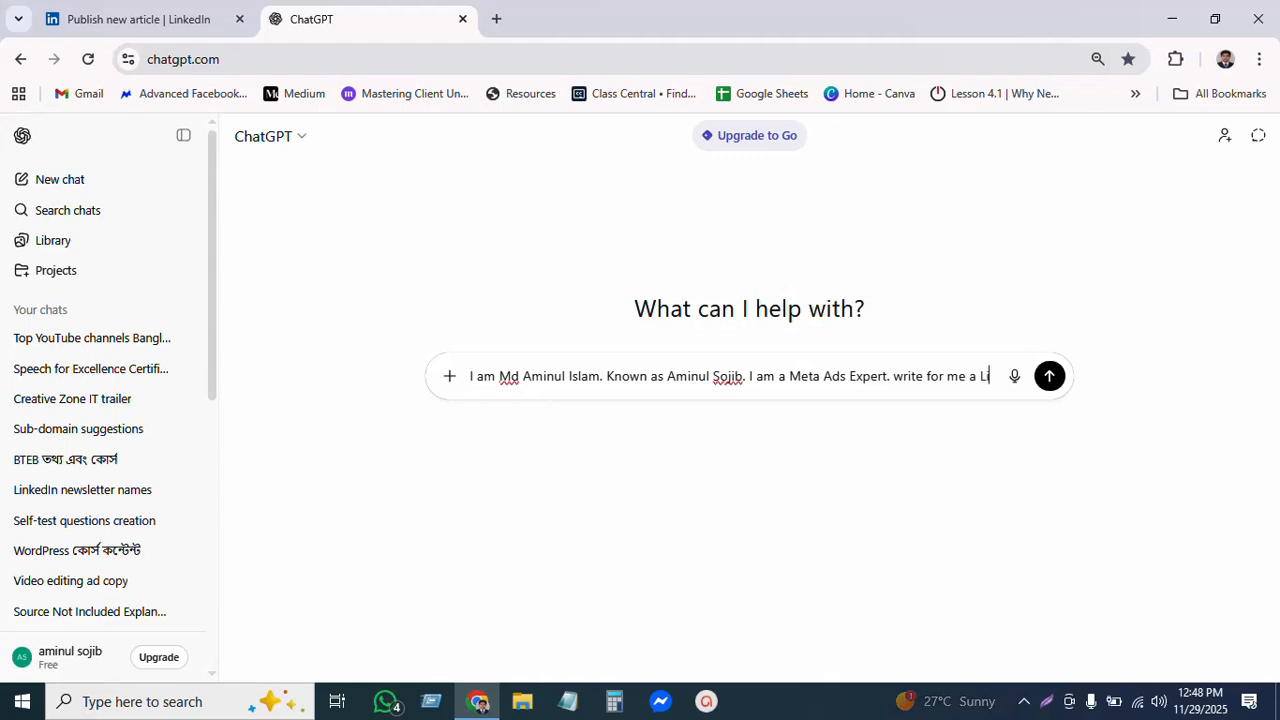
type("nked")
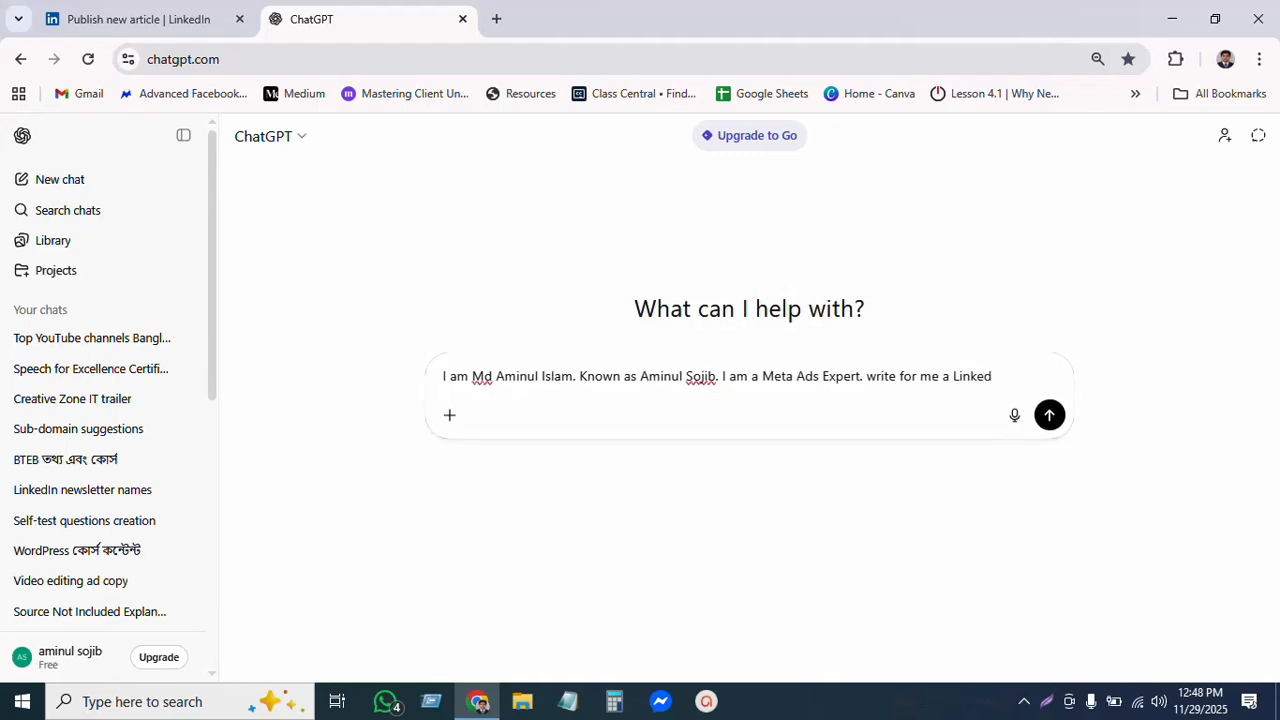
type("IN article ")
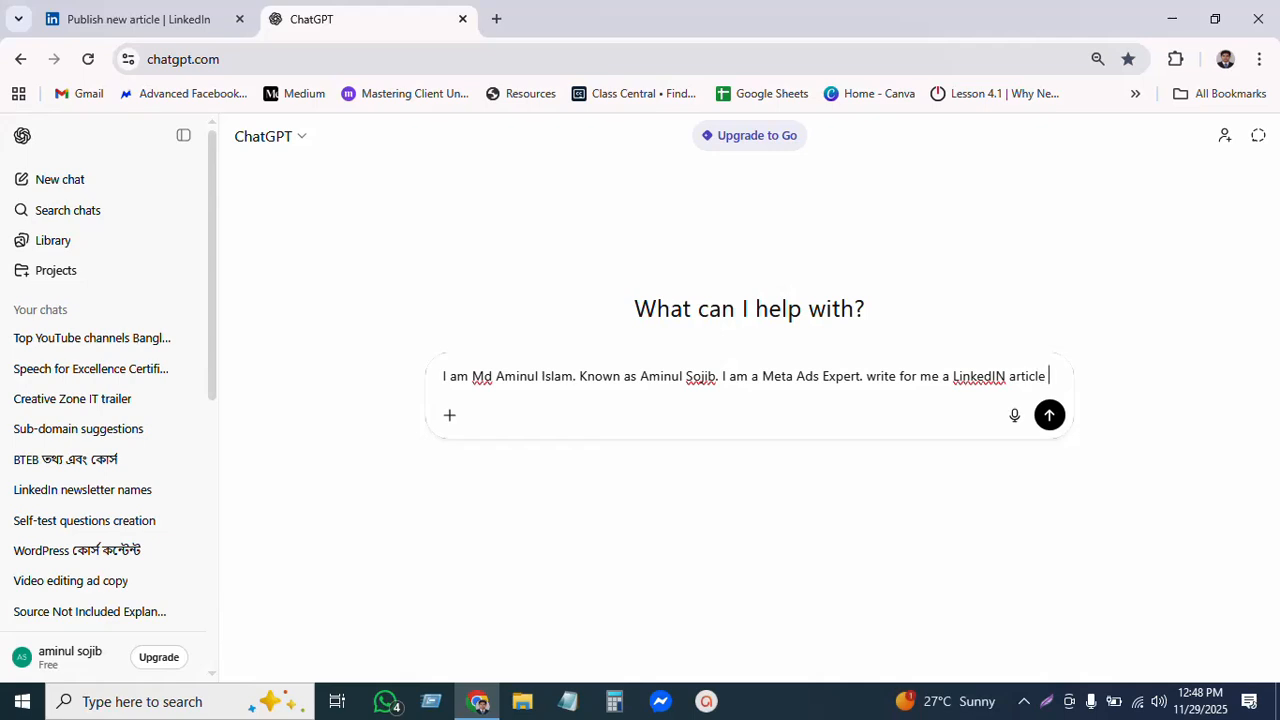
type("Post")
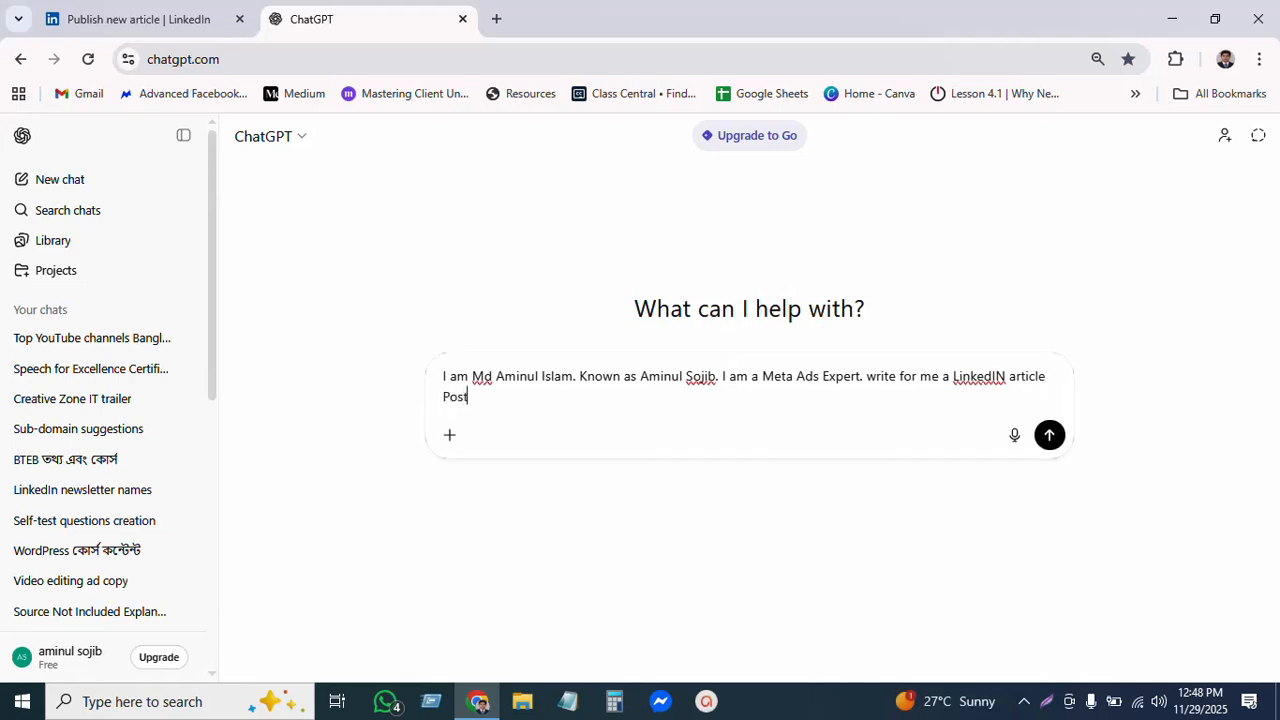
Finish the prompt with "Content. Must be SEO Friendly.", submit it and look through the generated article.
type(" Content . Must m")
key("BackSpace")
type("be SEO ")
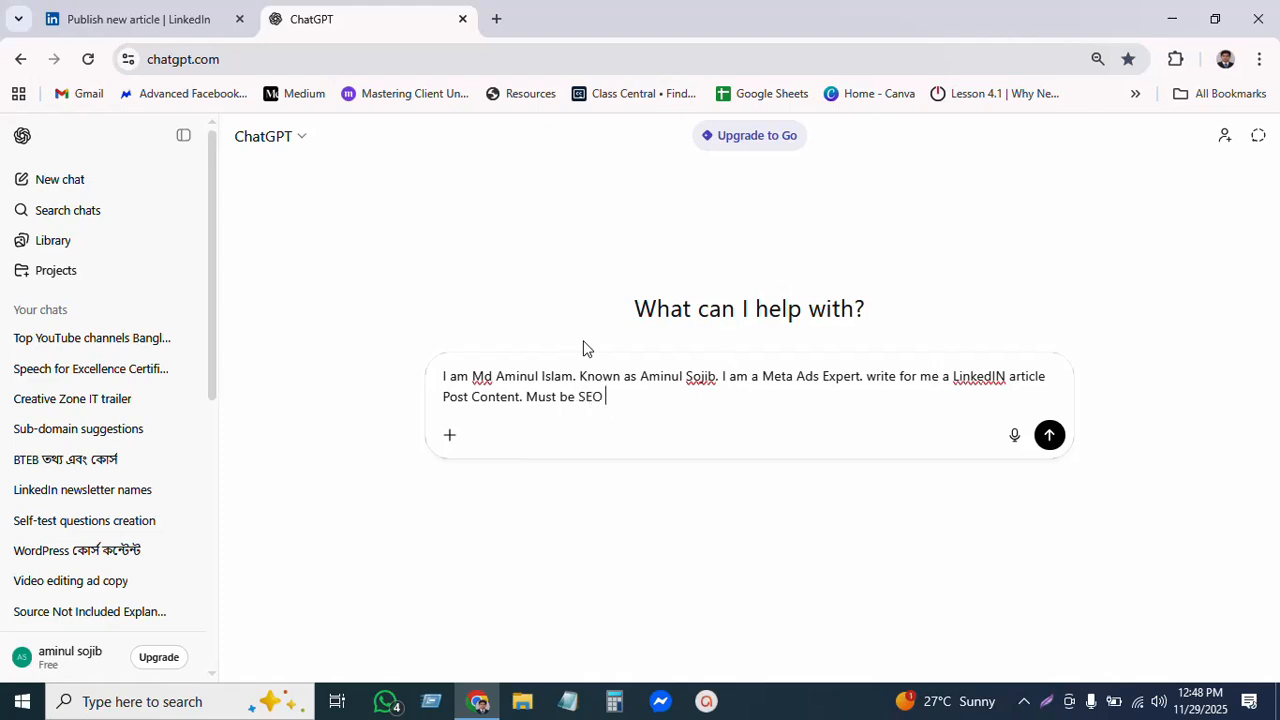
type("Friendly .")
key("Return")
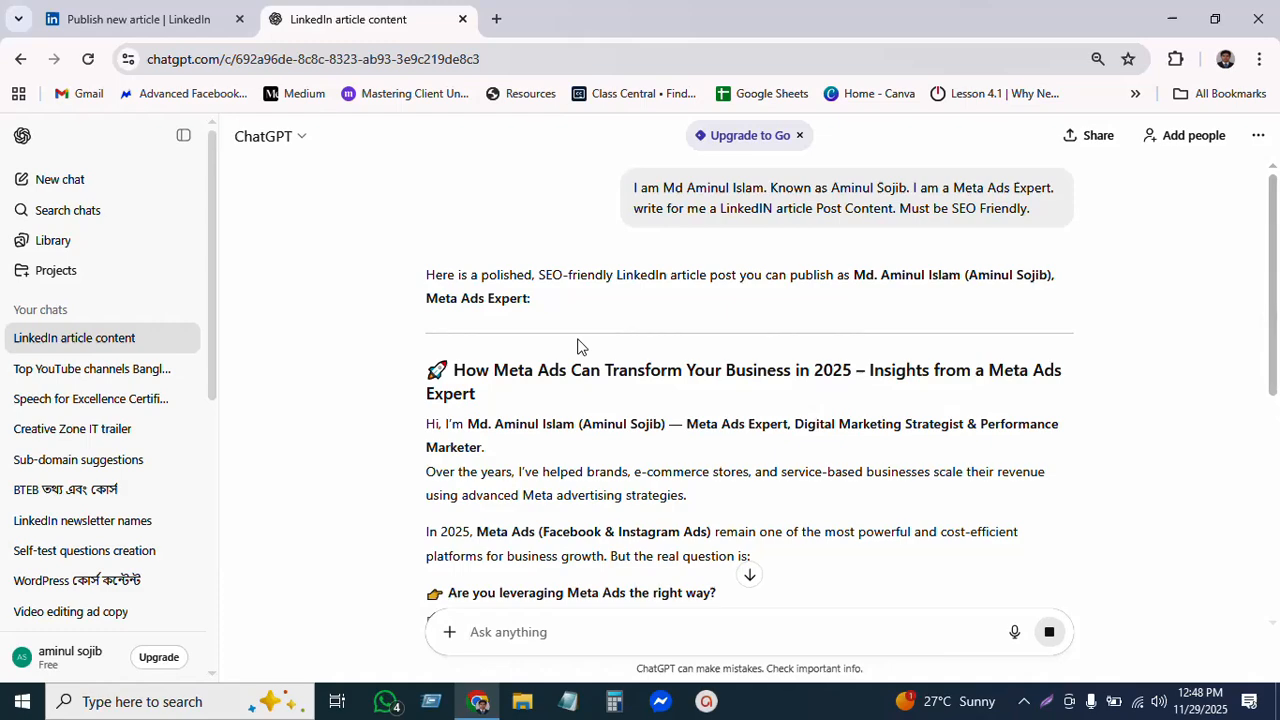
scroll(487, 484, "down", 5)
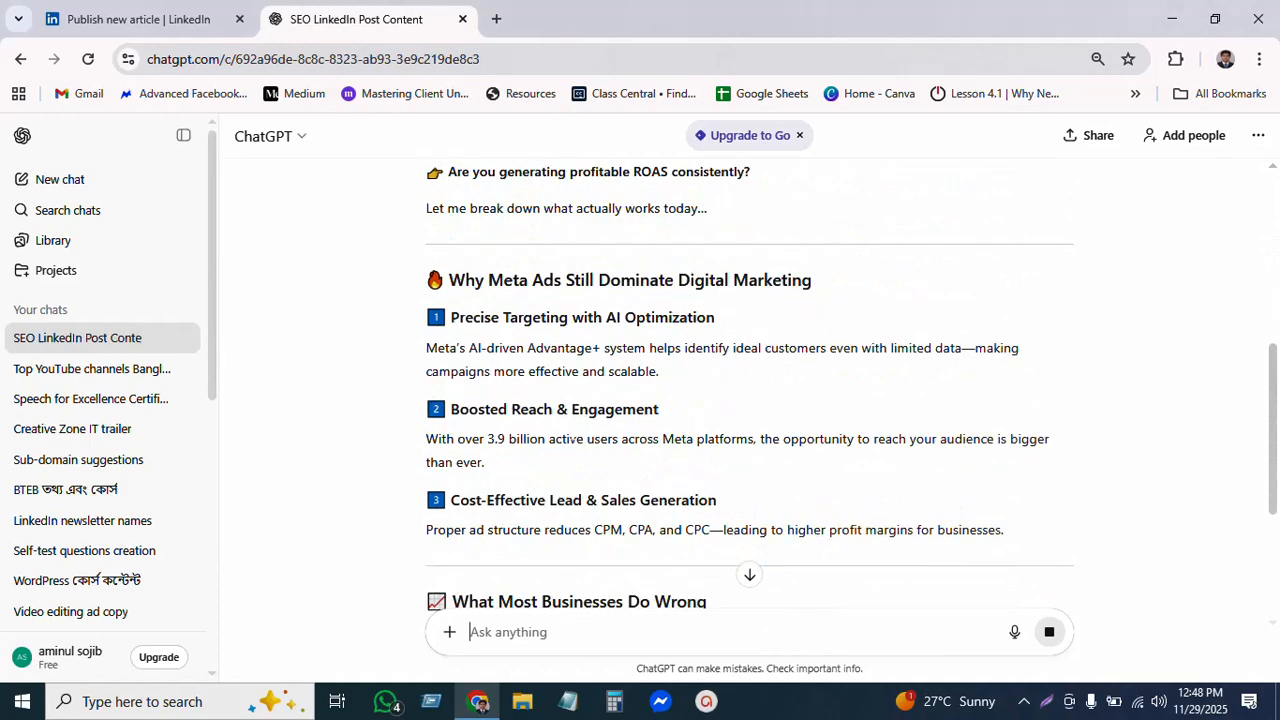
Switch to Pinterest in a new browser tab and look over its Business Hub page.
left_click(497, 19)
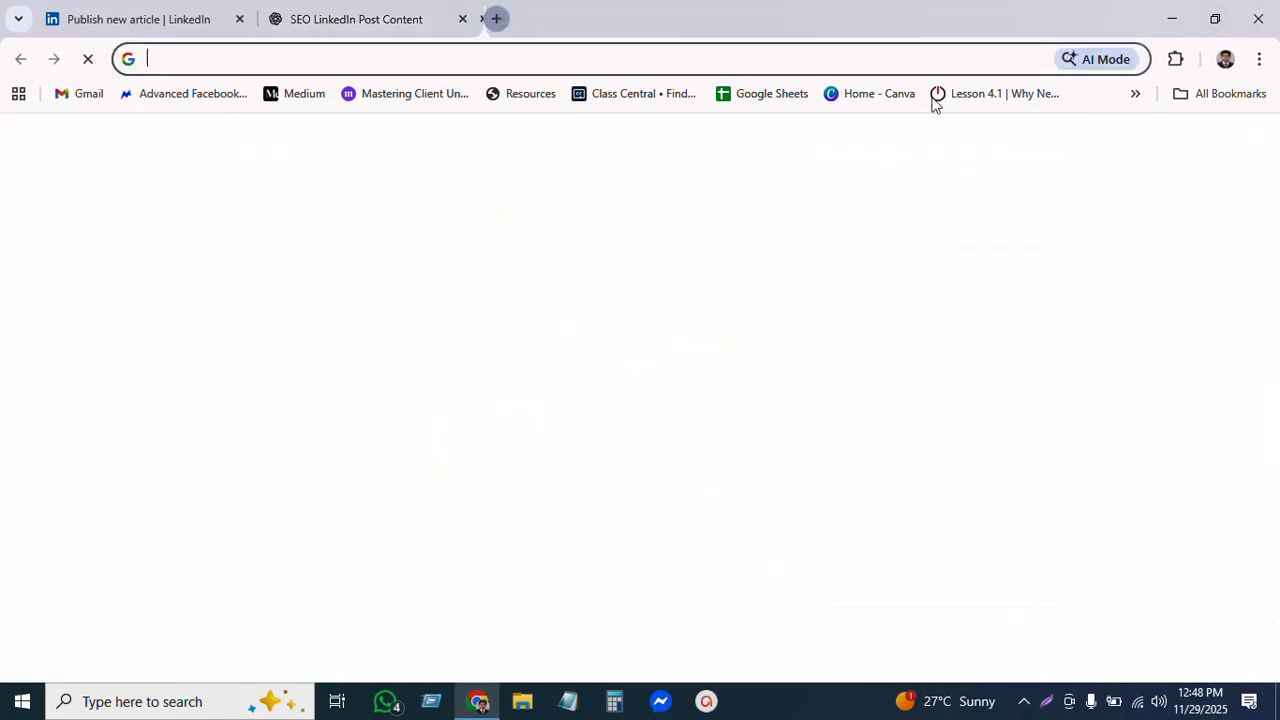
left_click(1135, 93)
left_click(917, 237)
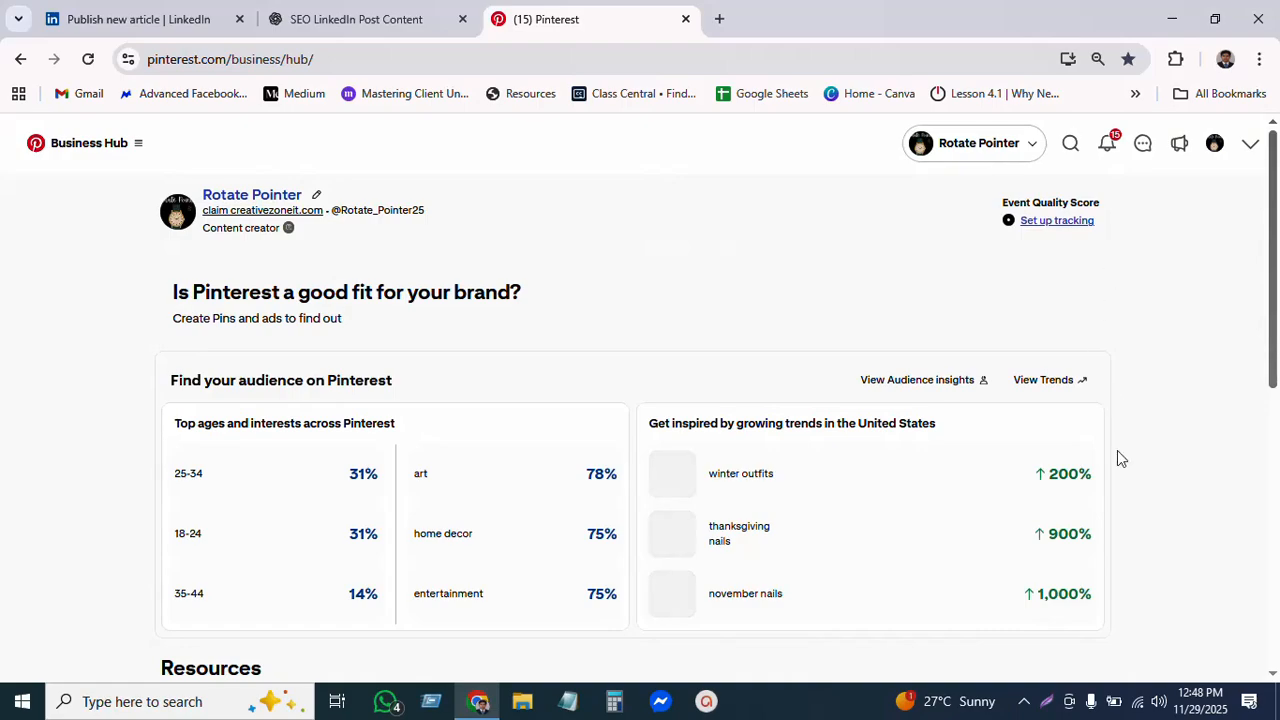
scroll(781, 481, "down", 3)
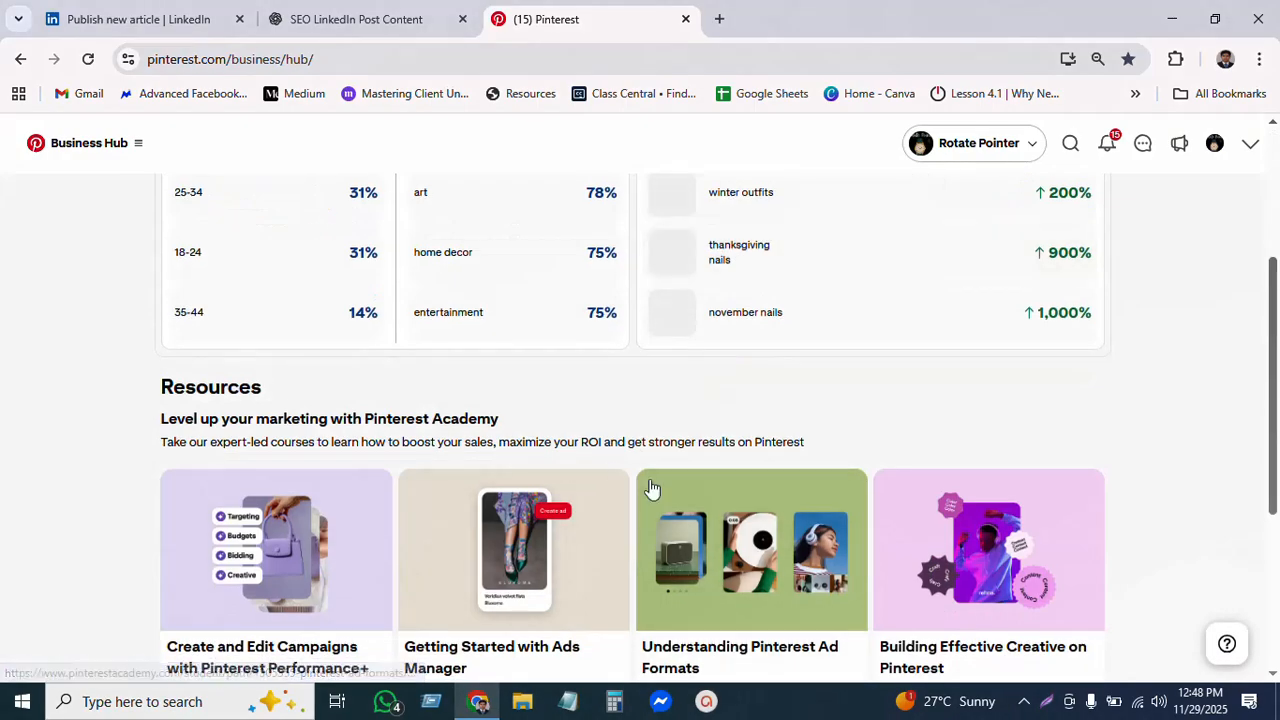
scroll(763, 462, "up", 3)
scroll(760, 457, "down", 5)
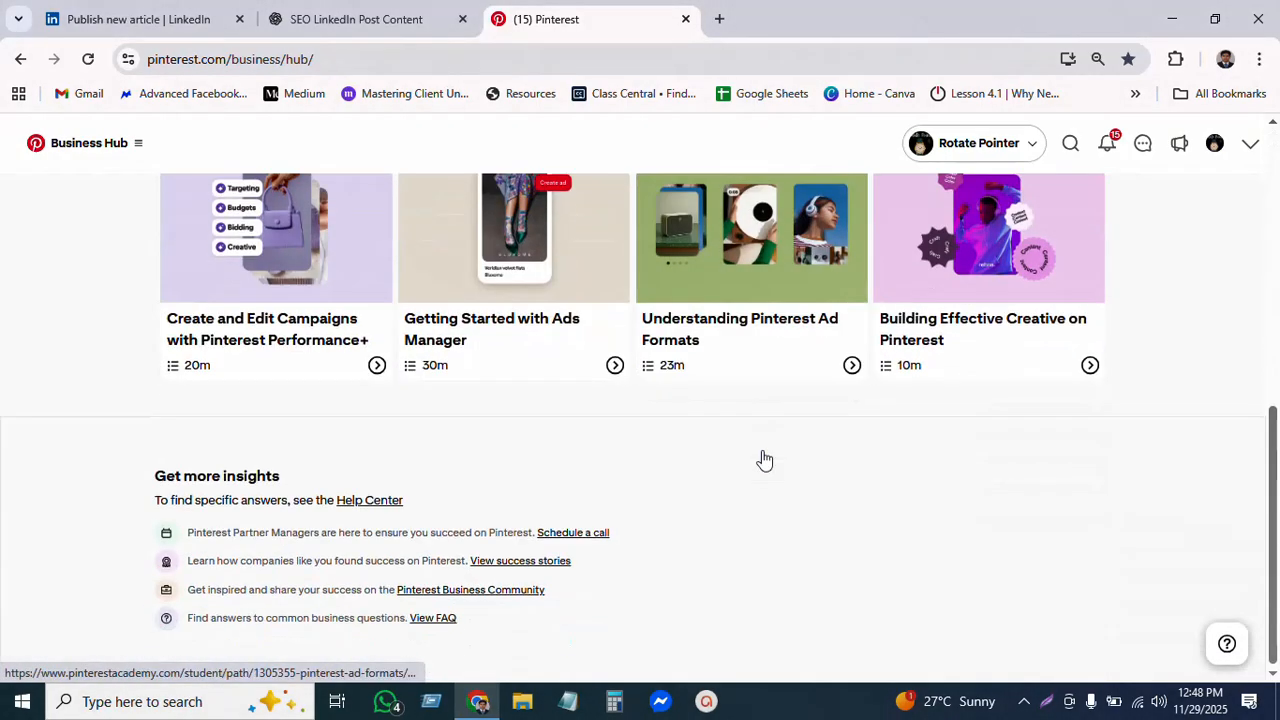
scroll(760, 443, "up", 5)
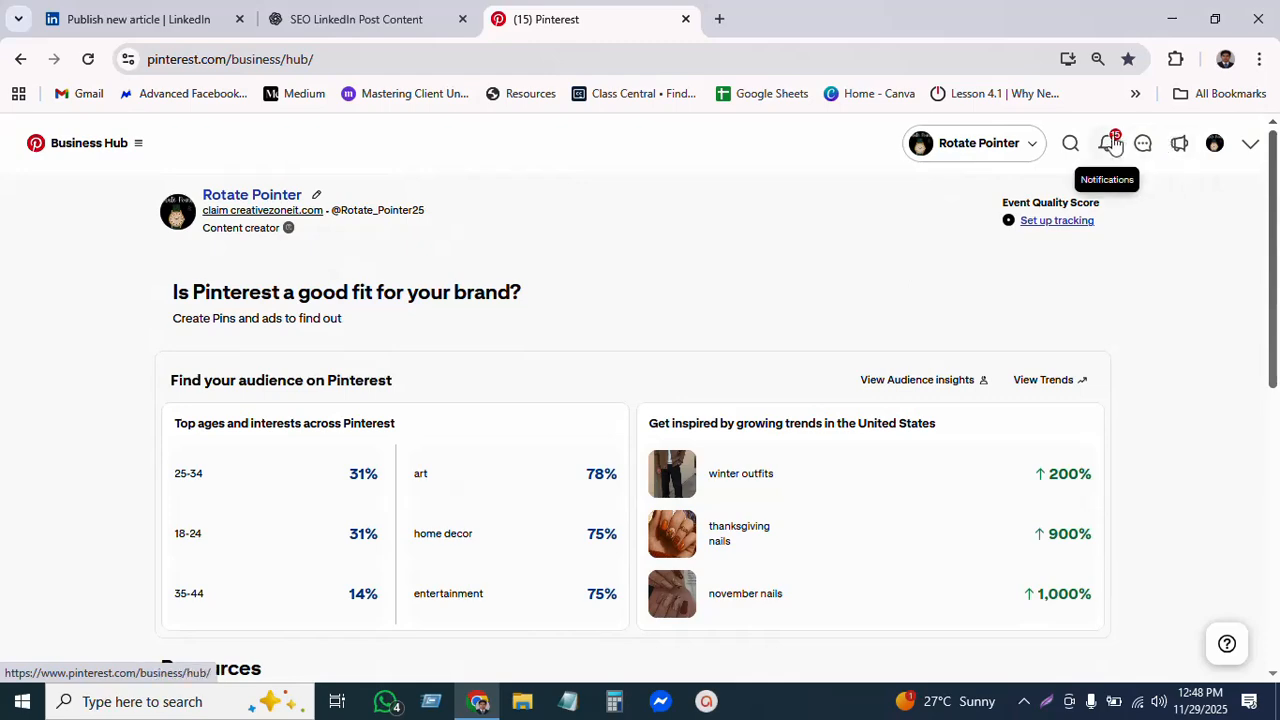
Search Pinterest for "Meta Ads Expert" and browse the resulting pins for design ideas.
left_click(1072, 145)
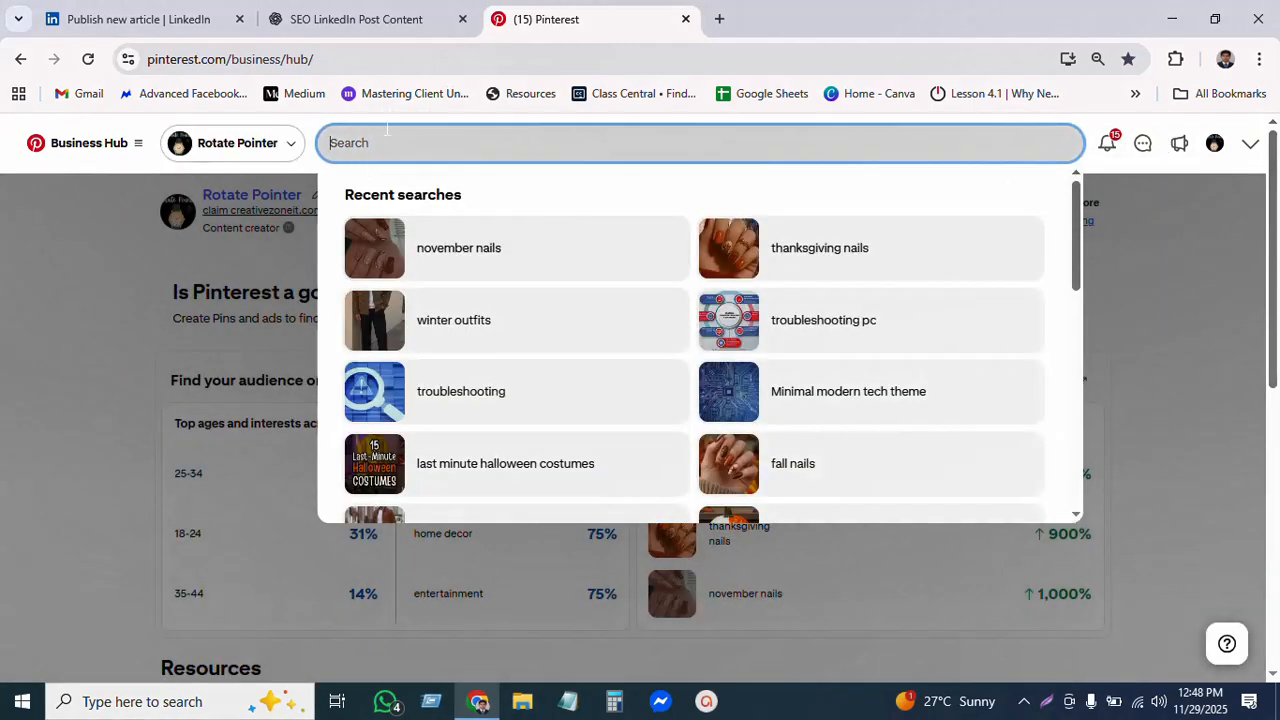
type("Meta")
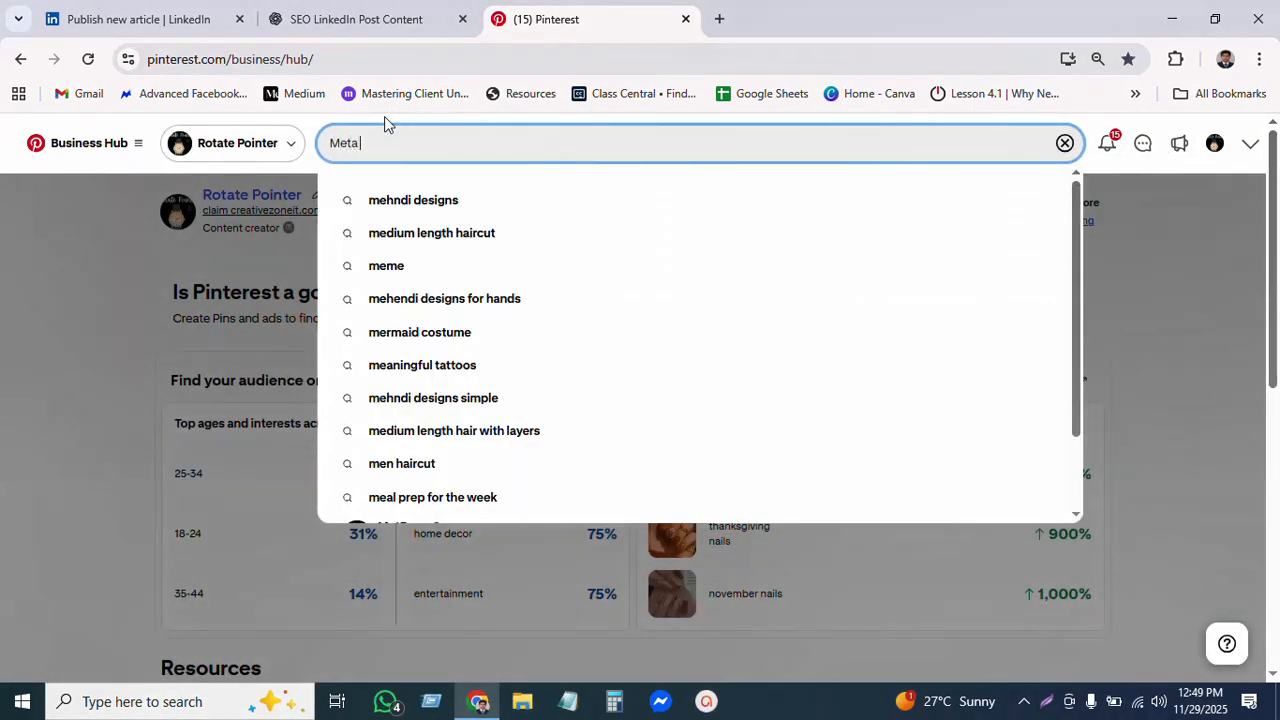
type(" Ads E")
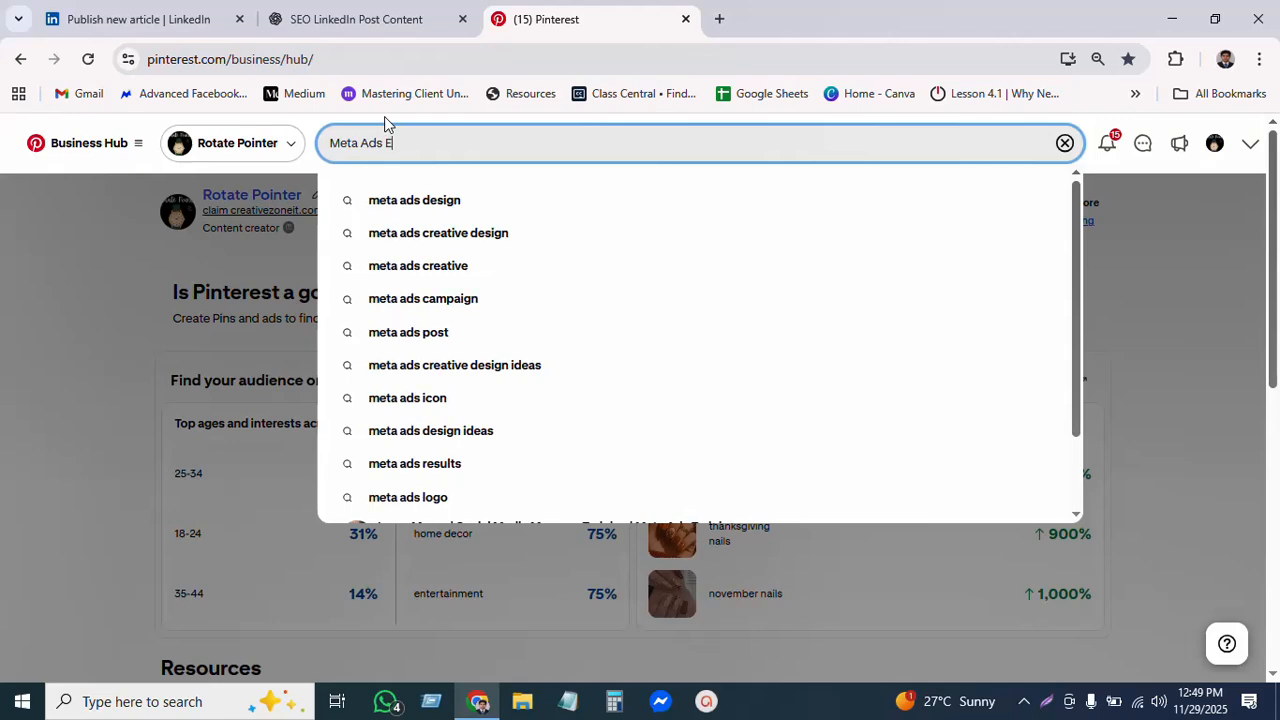
type("xpert")
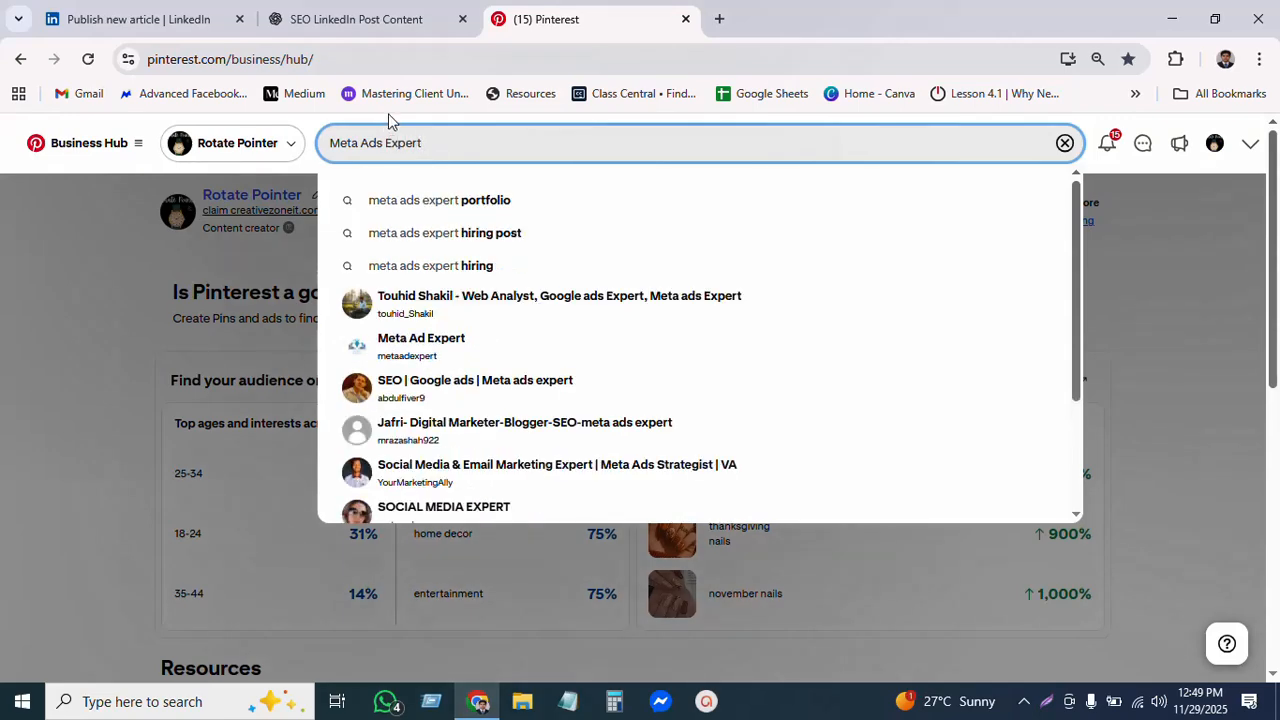
key("Return")
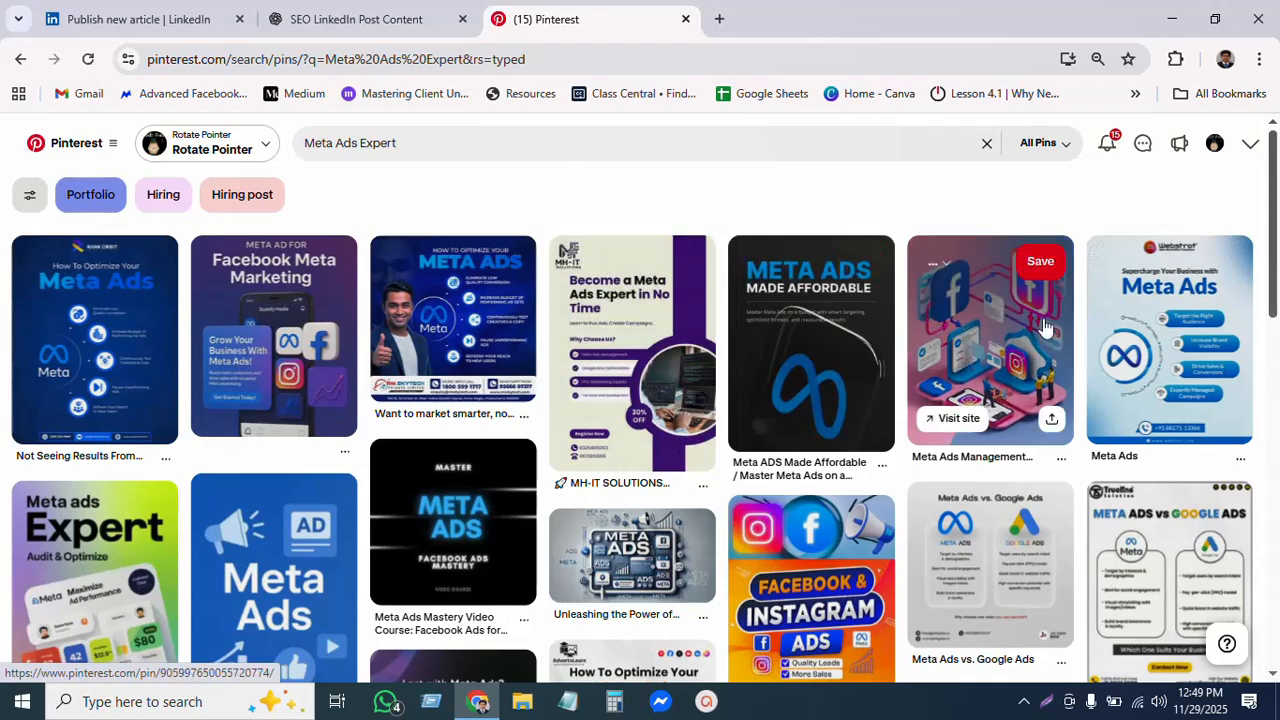
scroll(1028, 331, "down", 3)
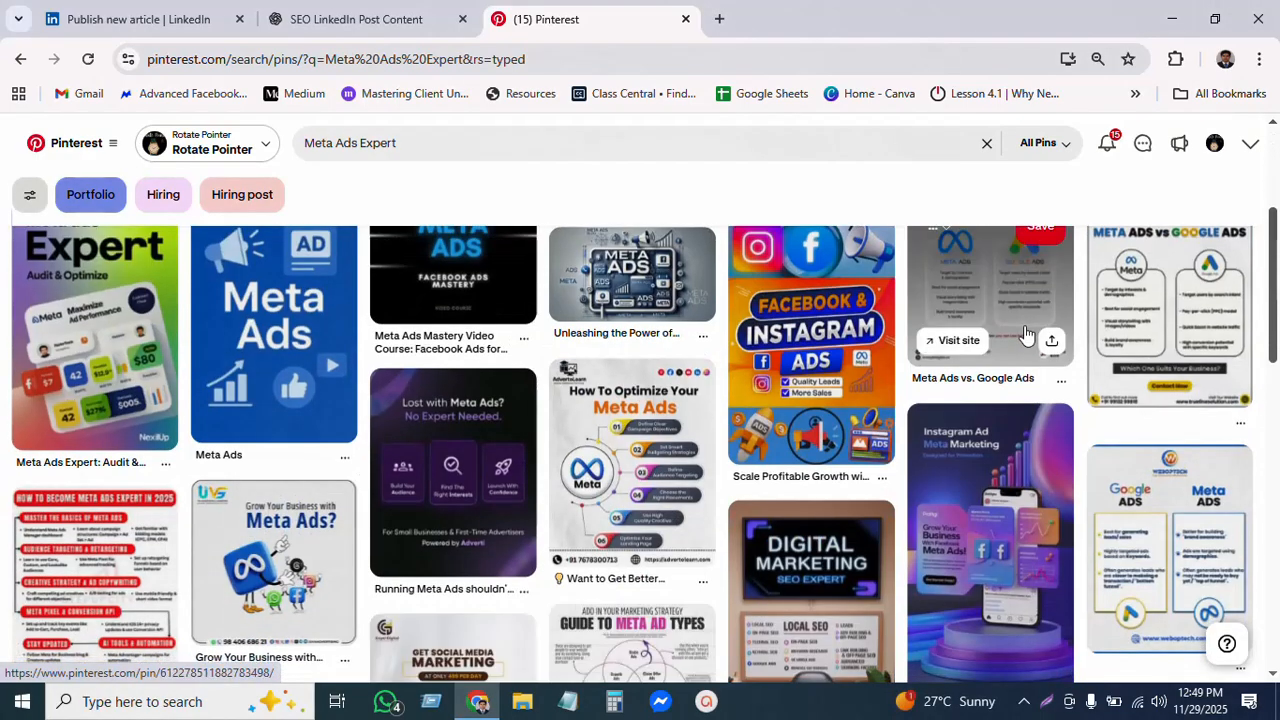
scroll(1028, 331, "down", 3)
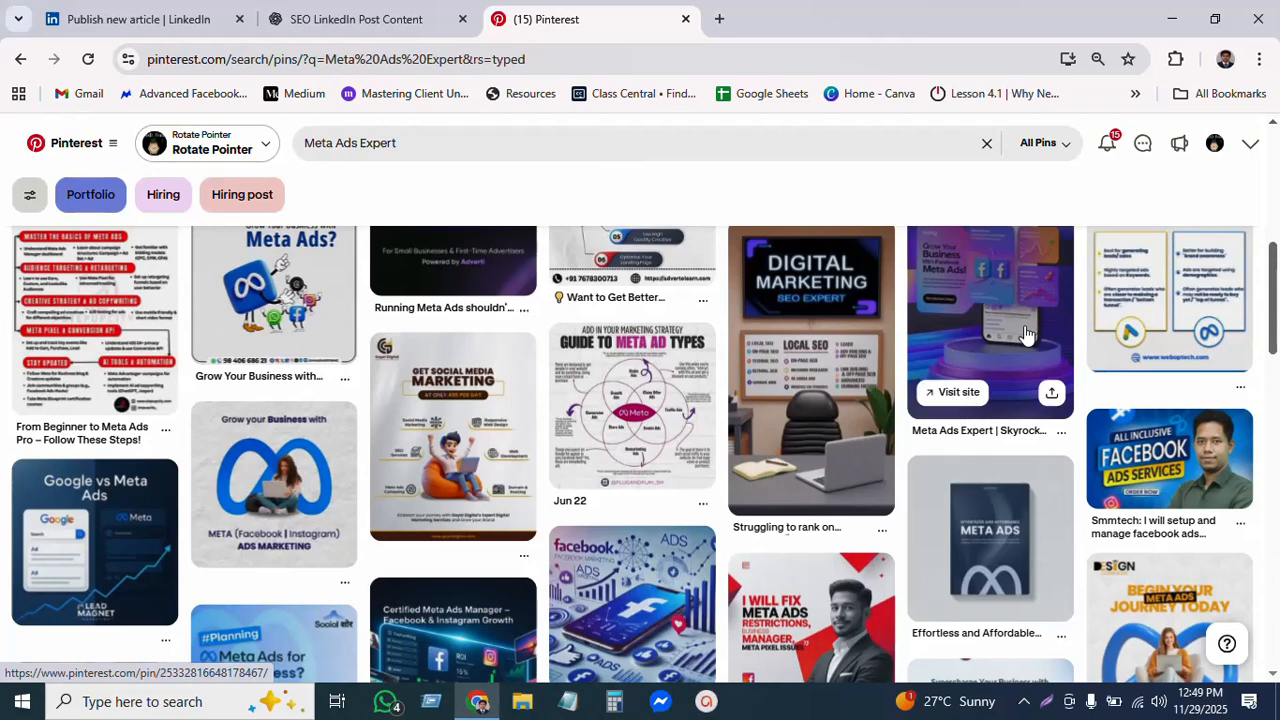
scroll(1025, 333, "down", 3)
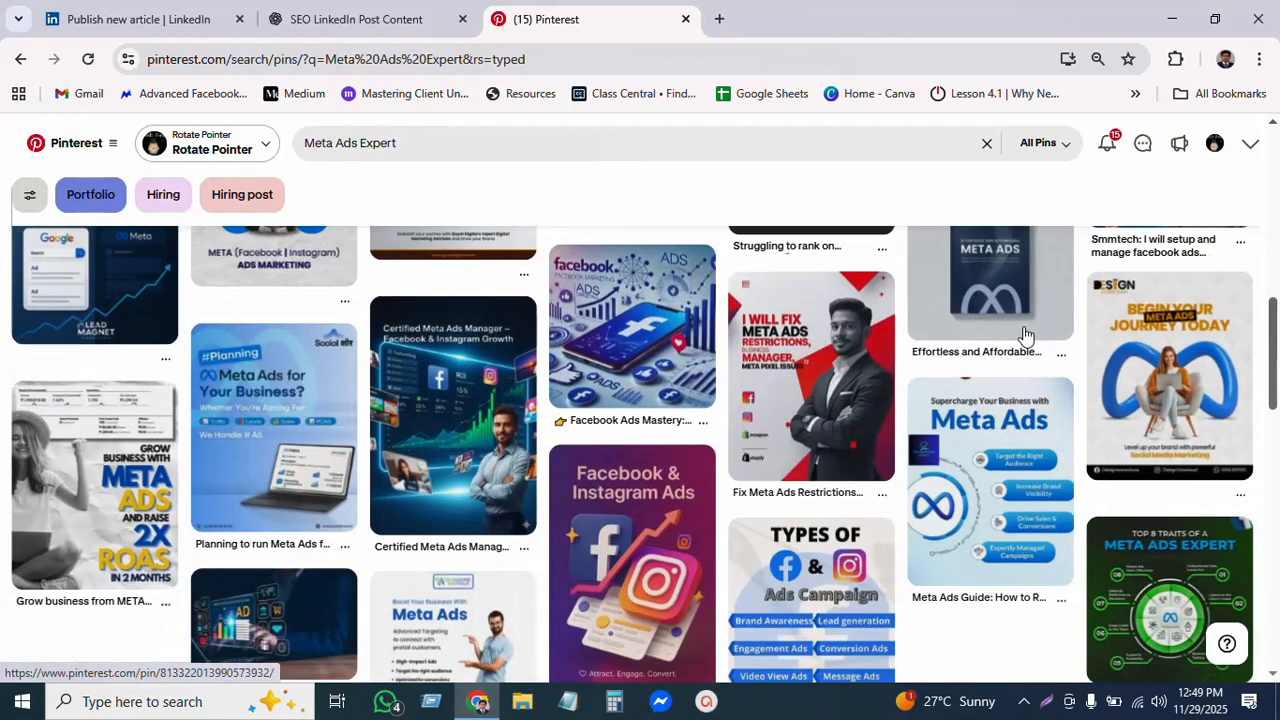
Change the Pinterest search to "Meta logo" and run it.
left_click(361, 143)
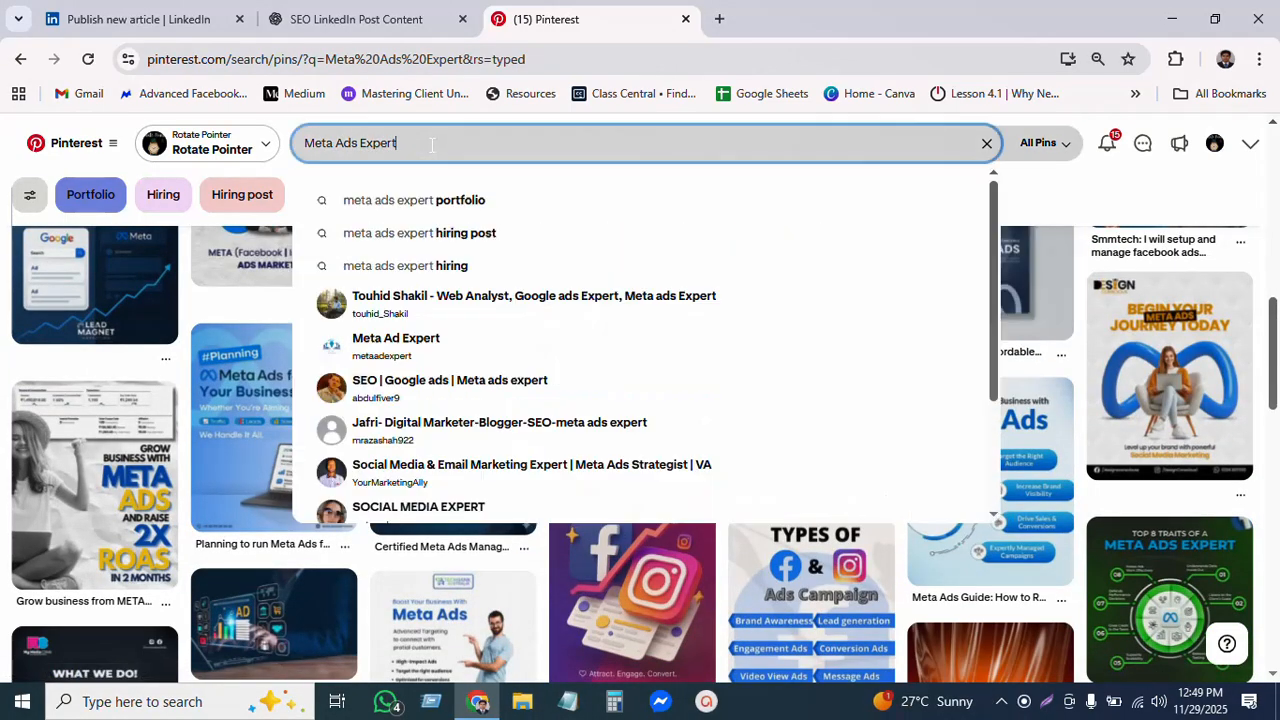
left_click_drag(522, 143, 592, 135)
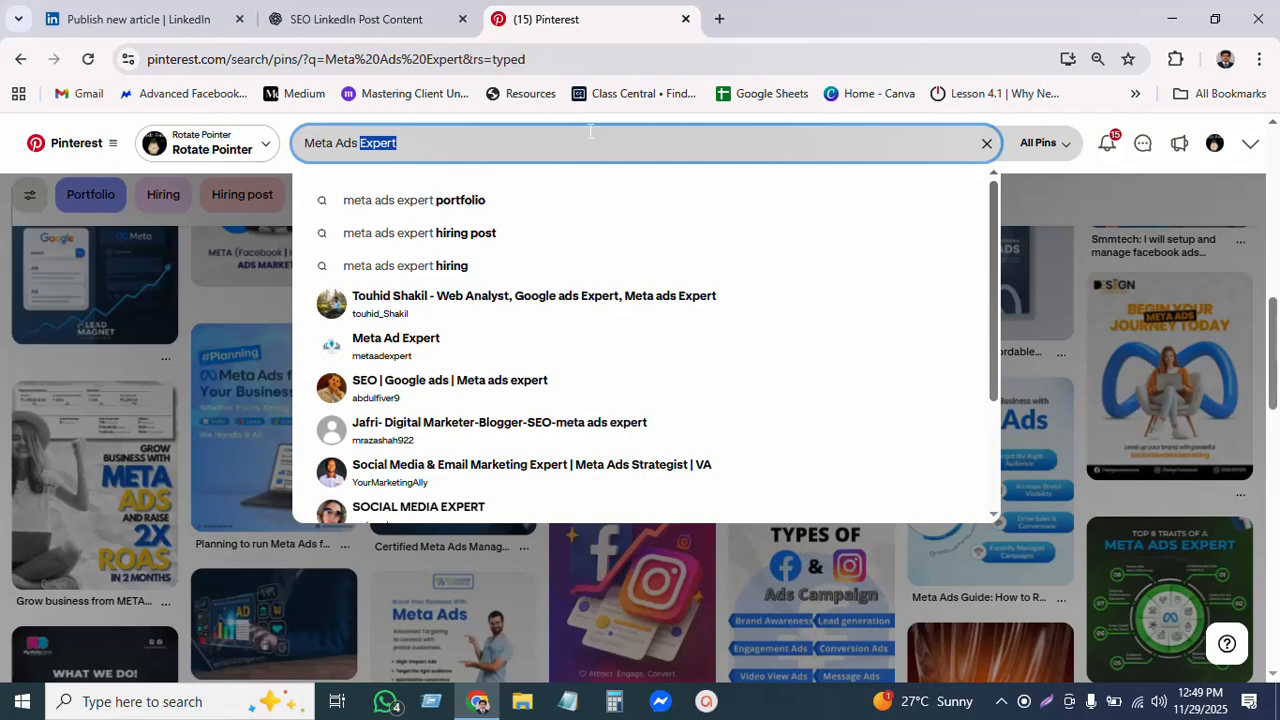
key("BackSpace")
key("BackSpace")
key("BackSpace")
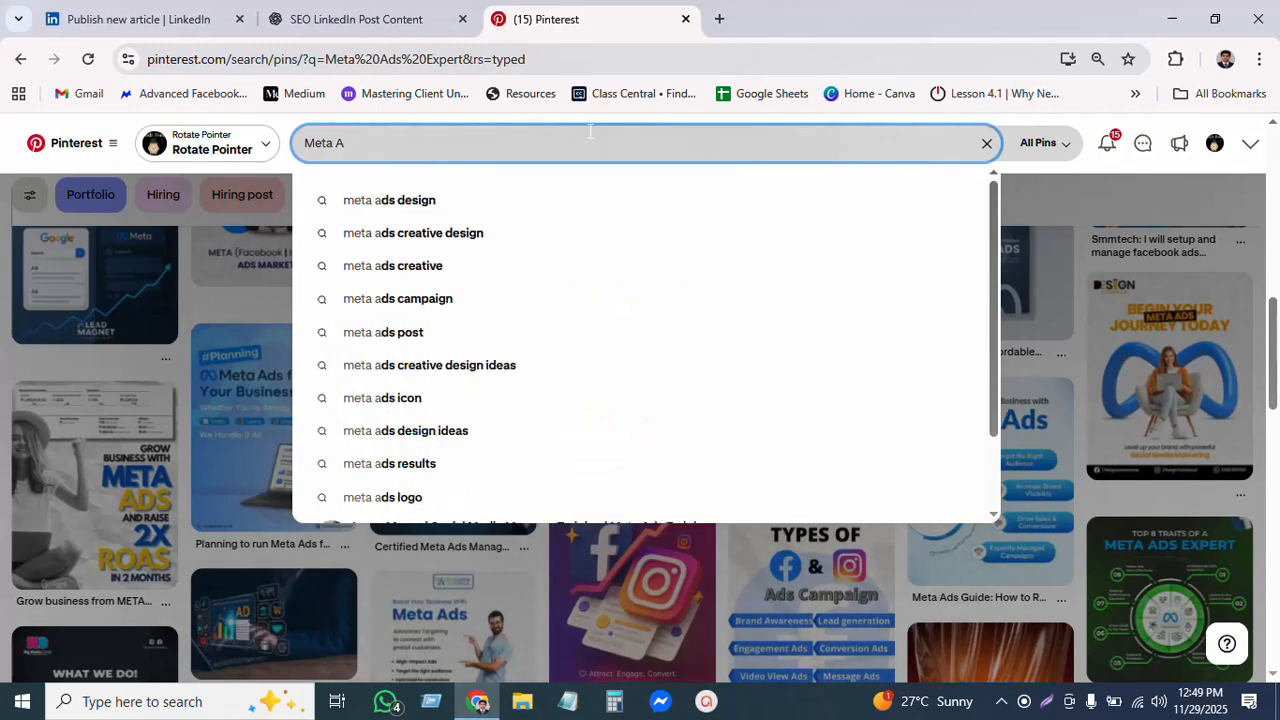
type("logo")
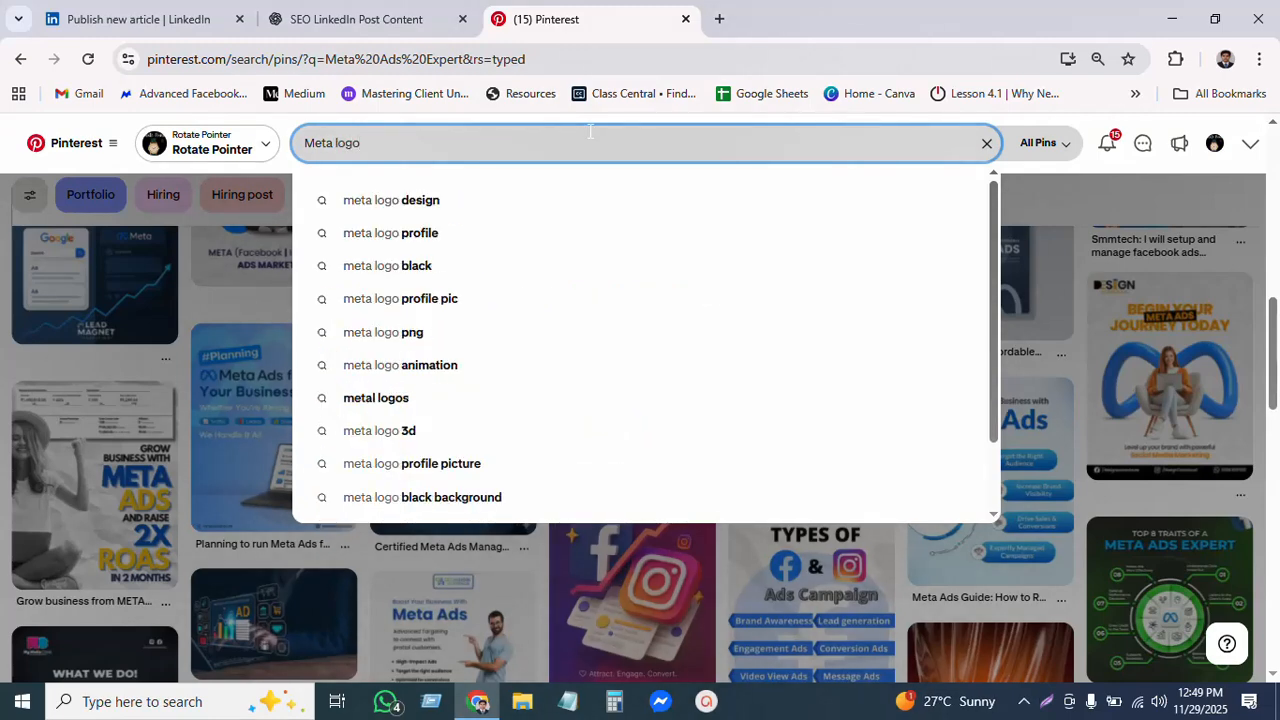
key("Return")
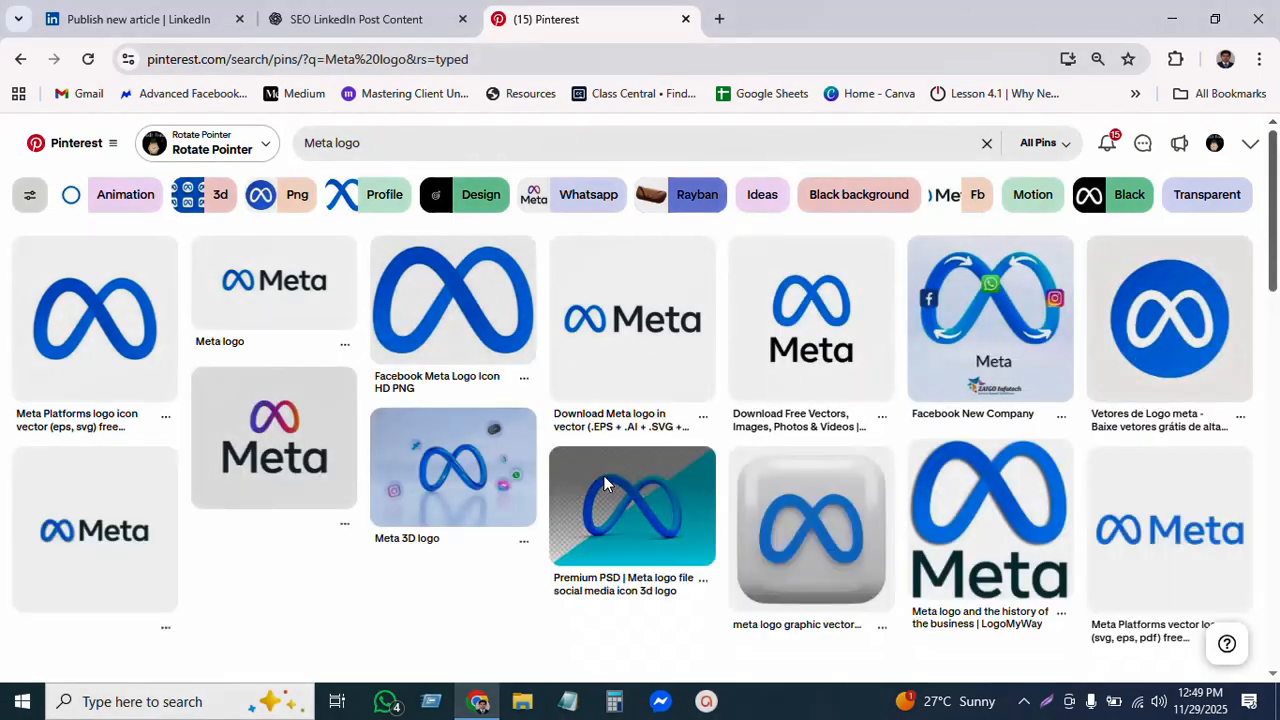
Browse the Meta logo results, open the "Meta Platforms logo icon vector" pin and download its image.
scroll(741, 553, "down", 2)
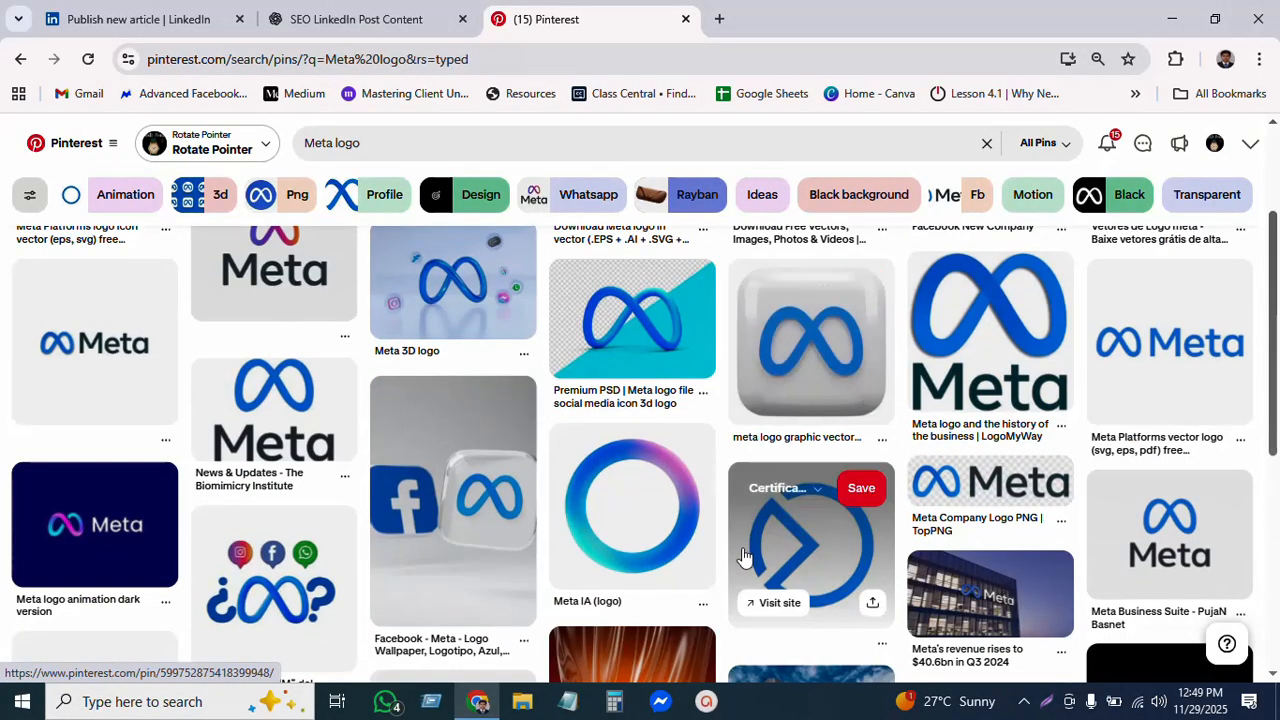
scroll(743, 555, "up", 2)
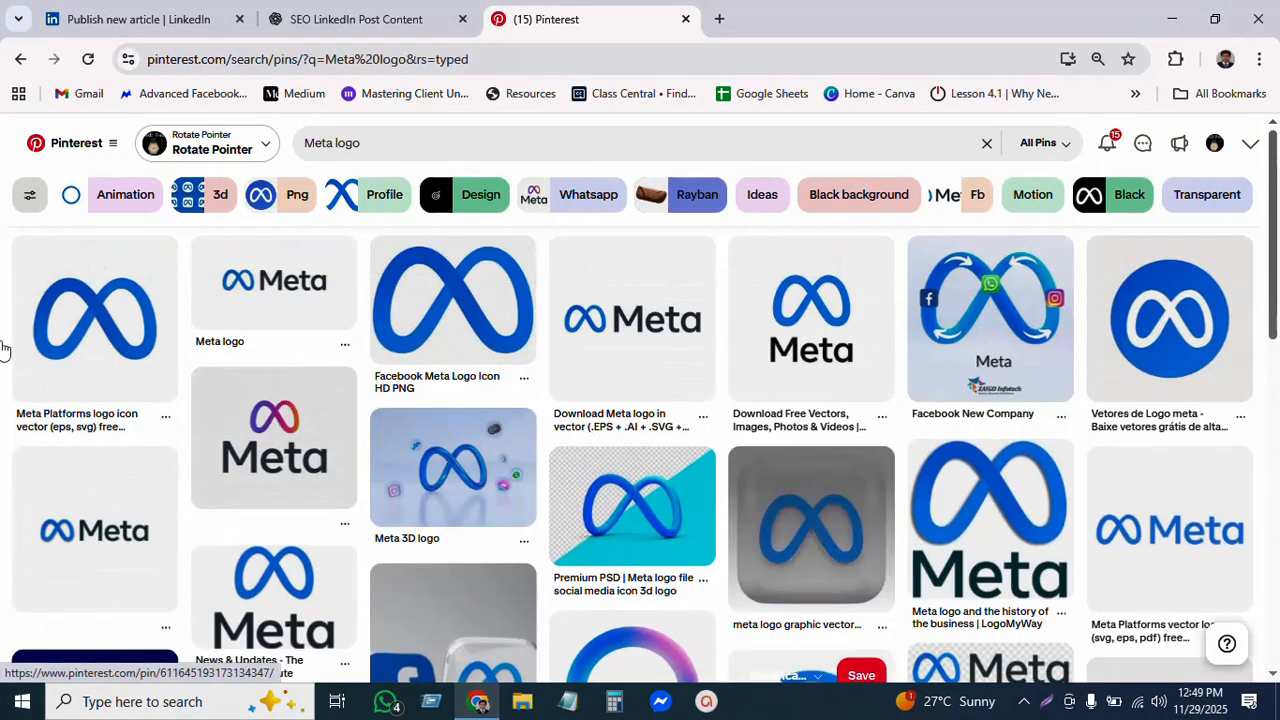
left_click(95, 322)
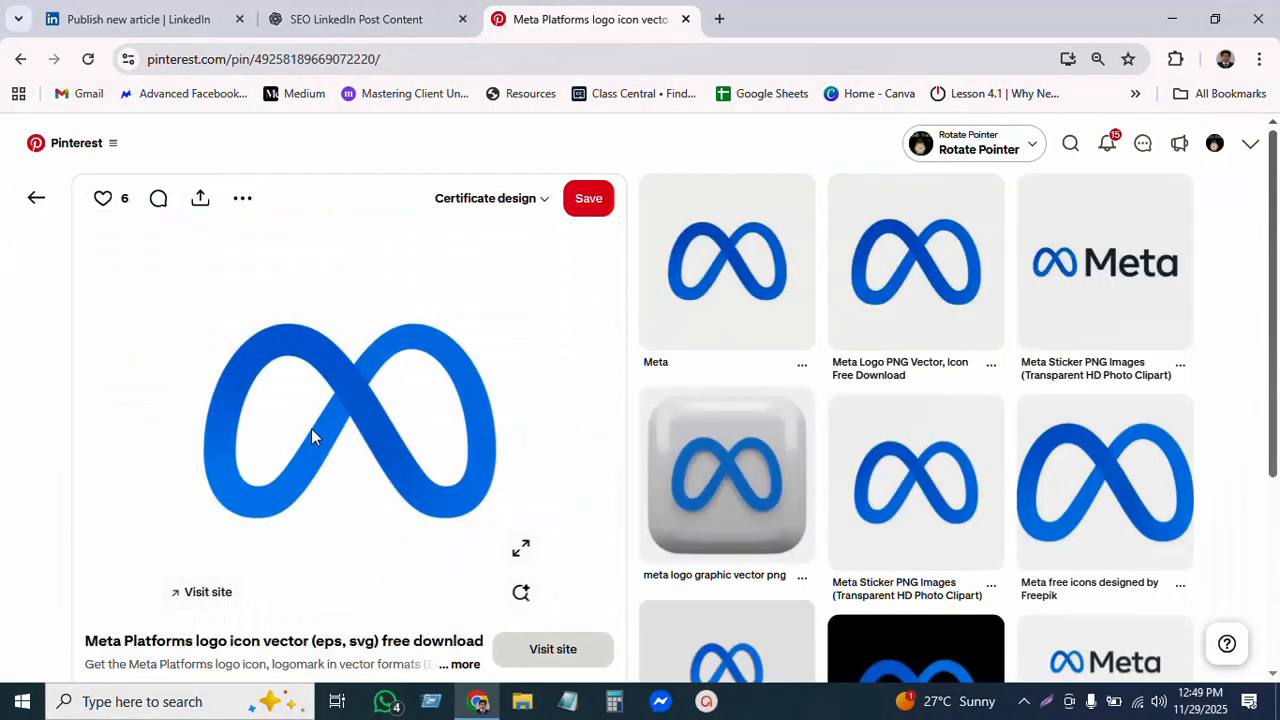
left_click(245, 200)
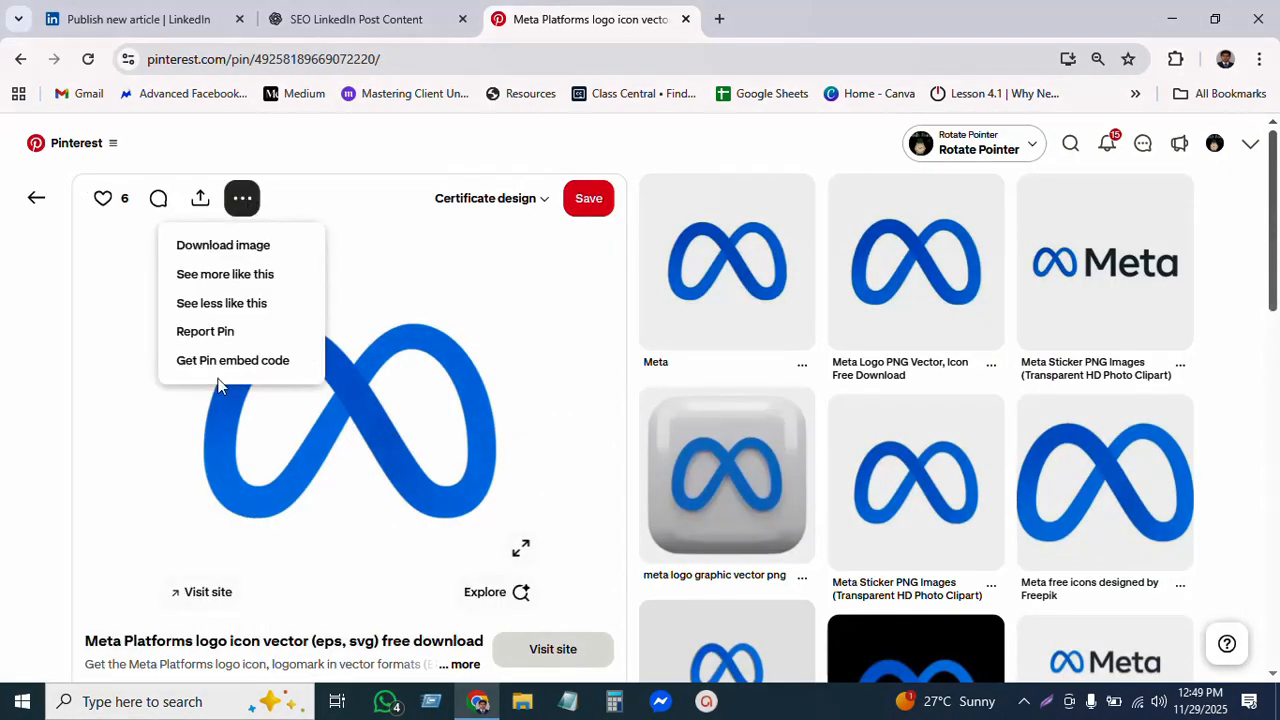
left_click(221, 249)
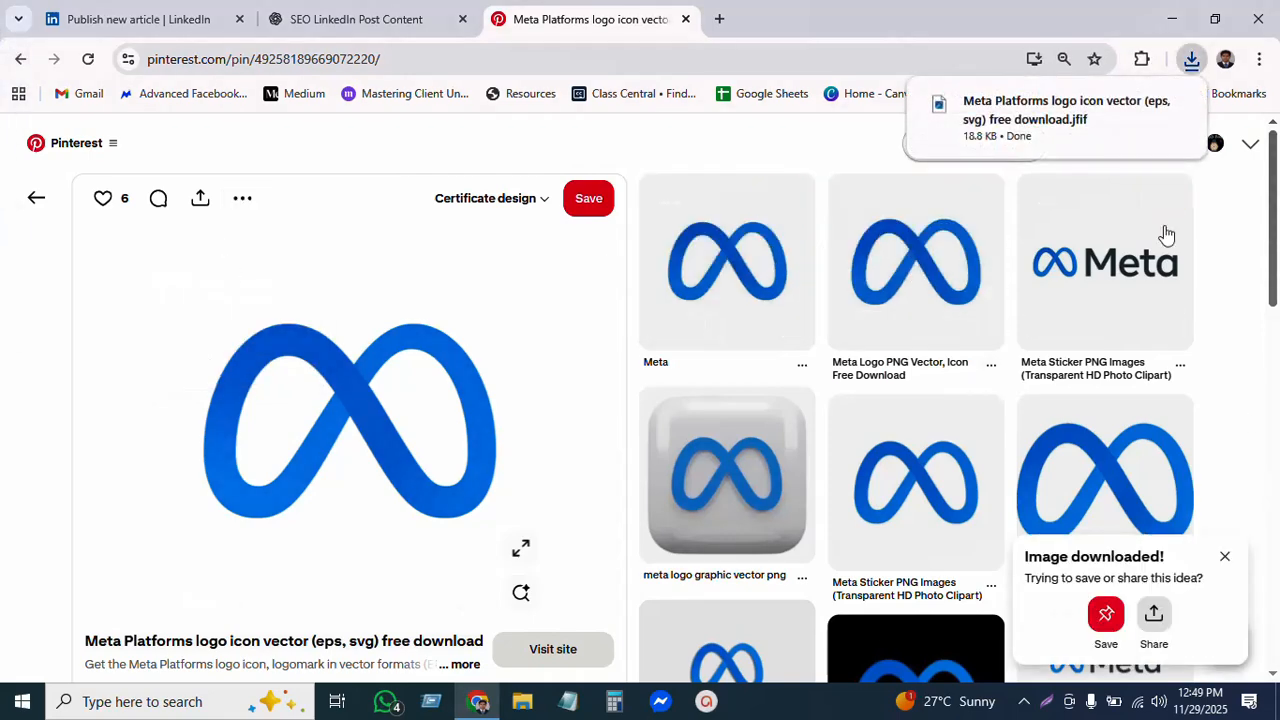
Switch to the LinkedIn article and upload the downloaded Meta logo from the Downloads folder as its cover image.
left_click(381, 24)
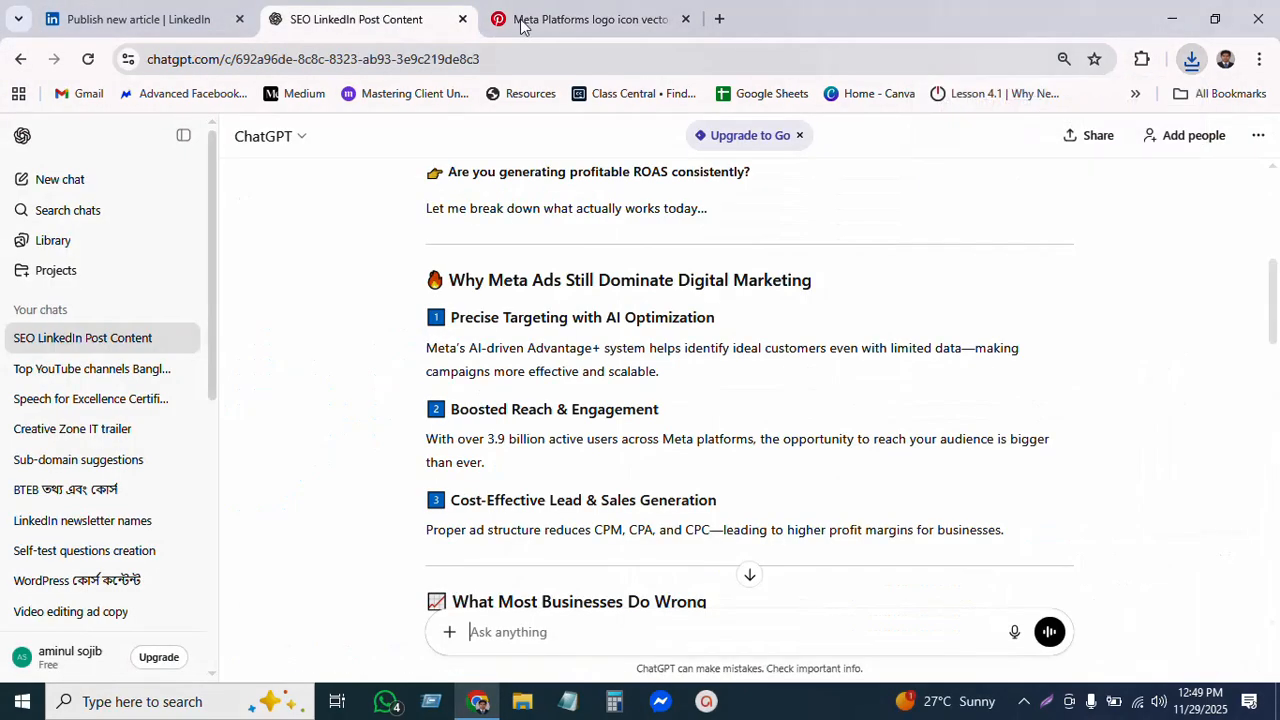
left_click(590, 19)
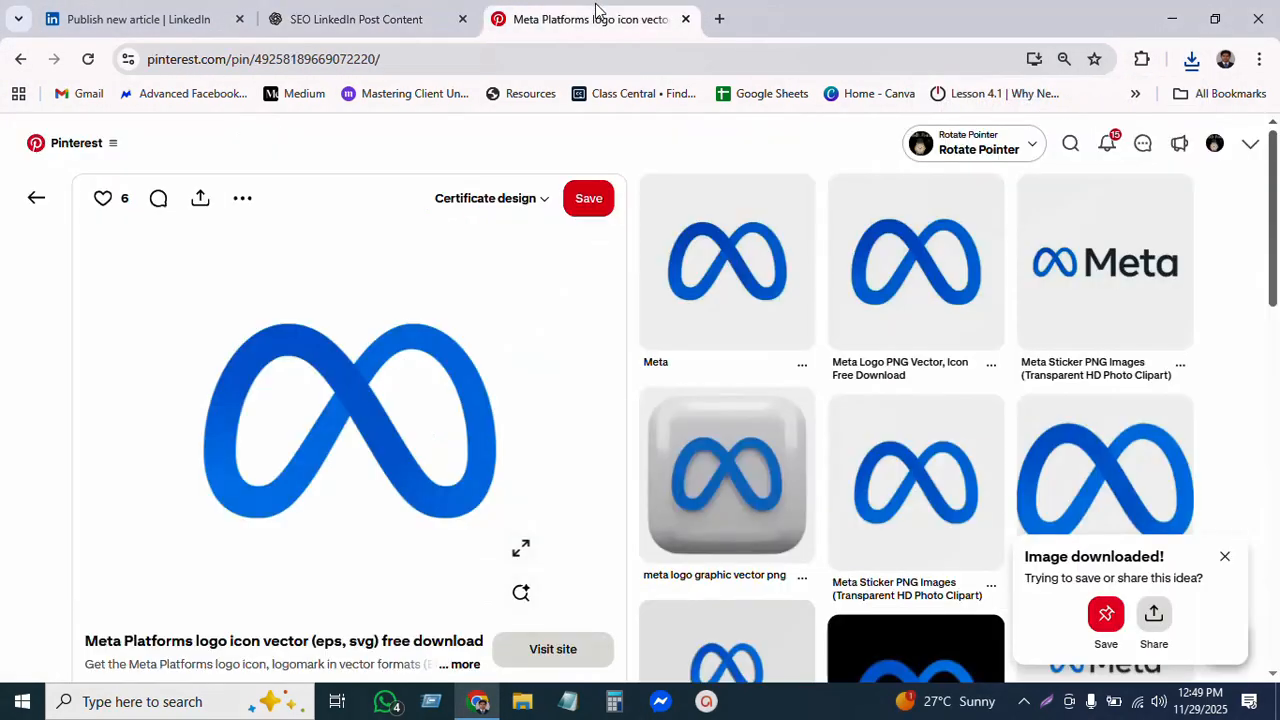
left_click(112, 19)
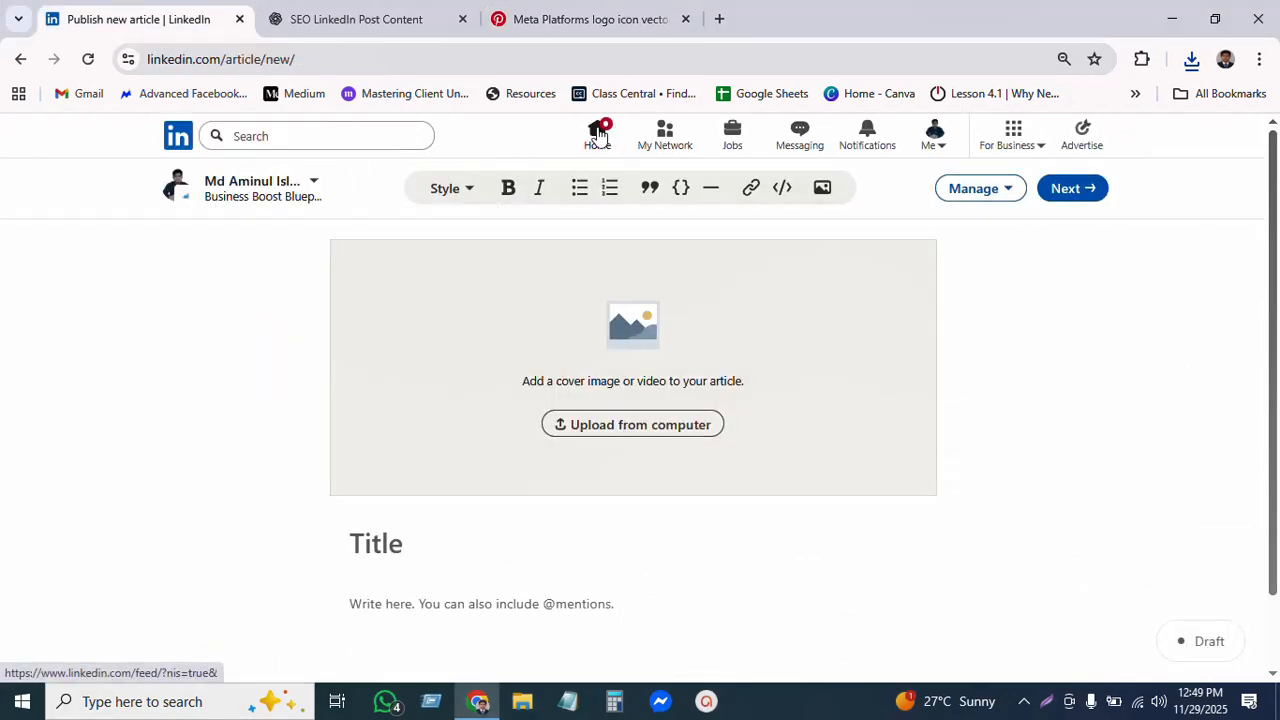
left_click(651, 432)
left_click(645, 465)
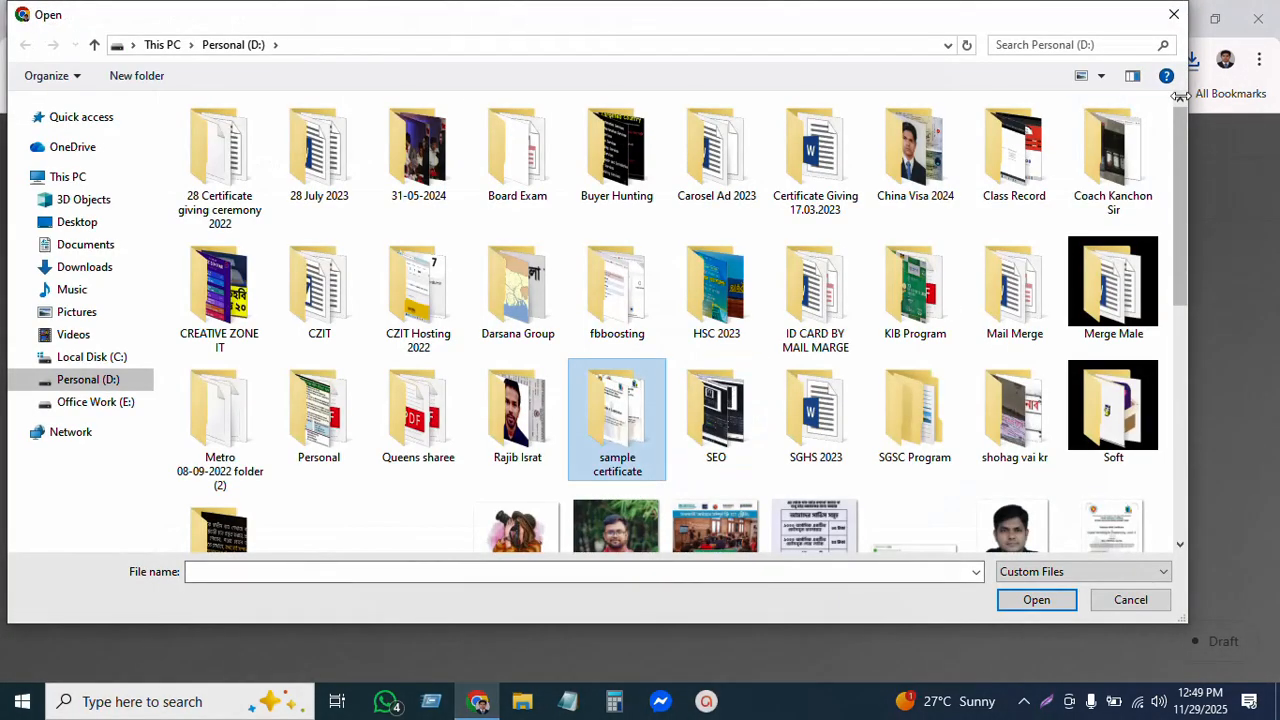
left_click(75, 267)
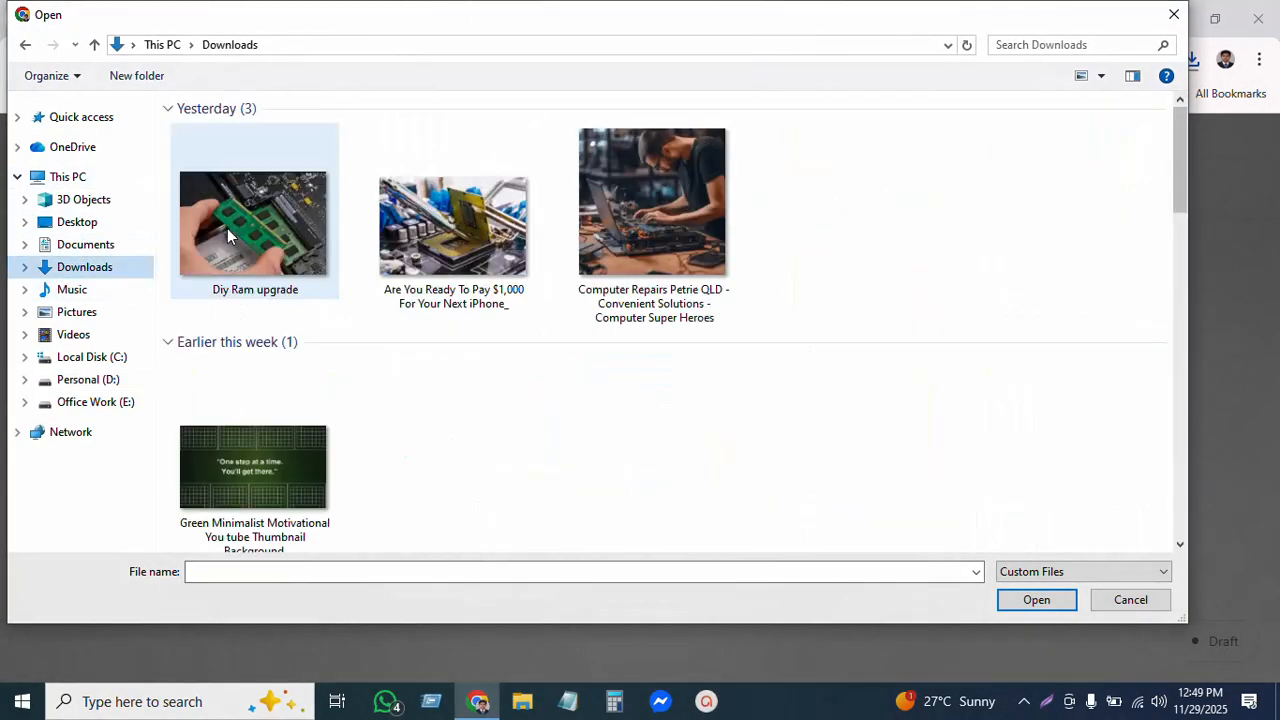
left_click(240, 215)
left_click(1037, 600)
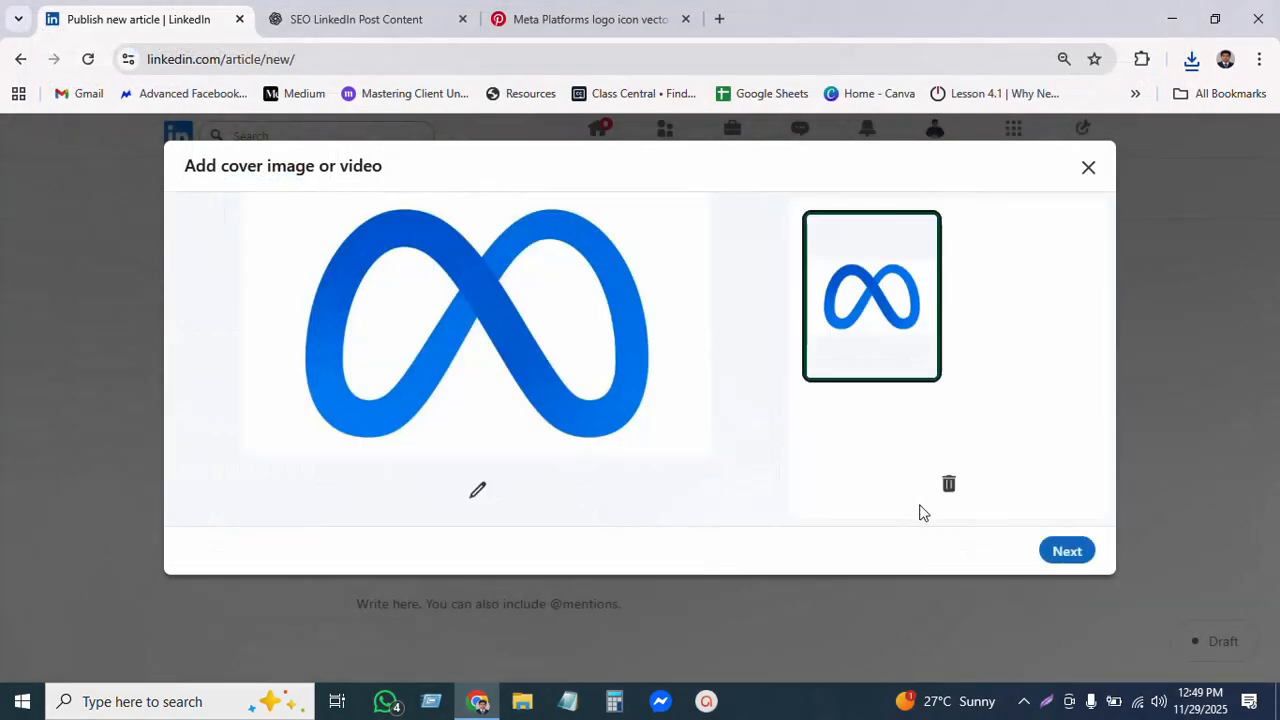
left_click(1080, 556)
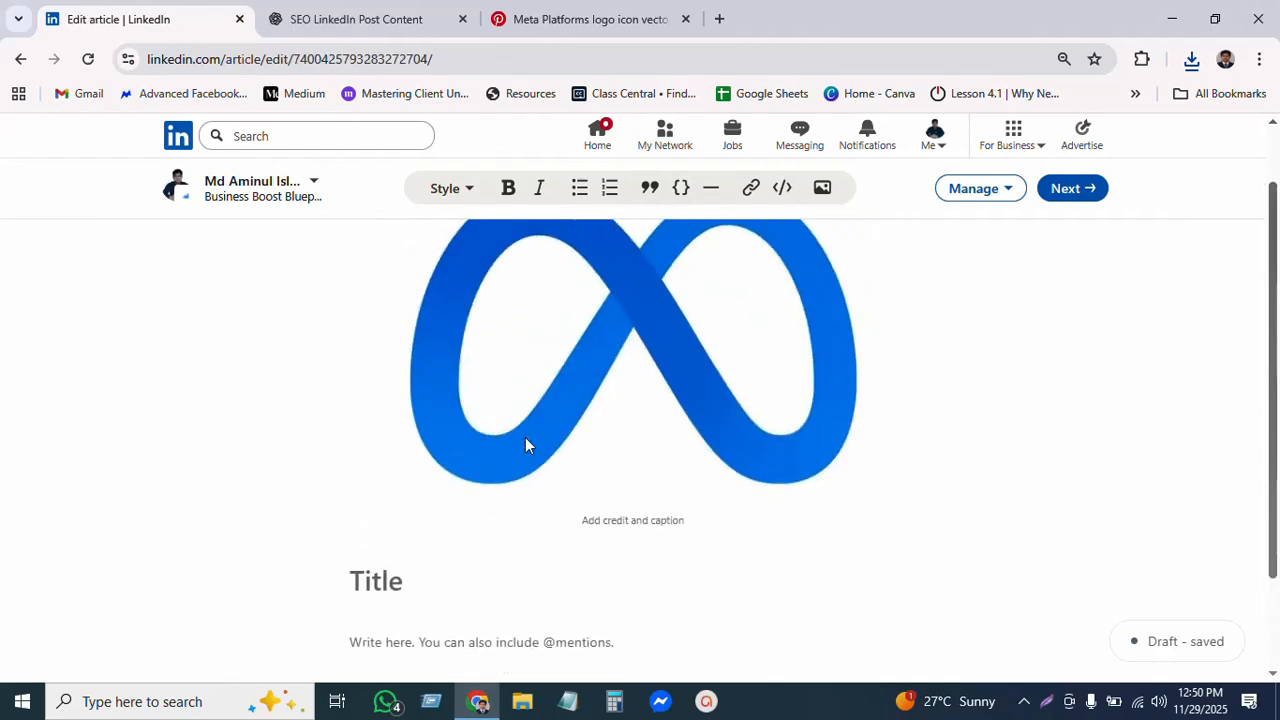
In ChatGPT, copy the headline "How Meta Ads Can Transform Your Business in 2025 – Insights from a Meta Ads Expert" without its rocket emoji.
left_click(430, 16)
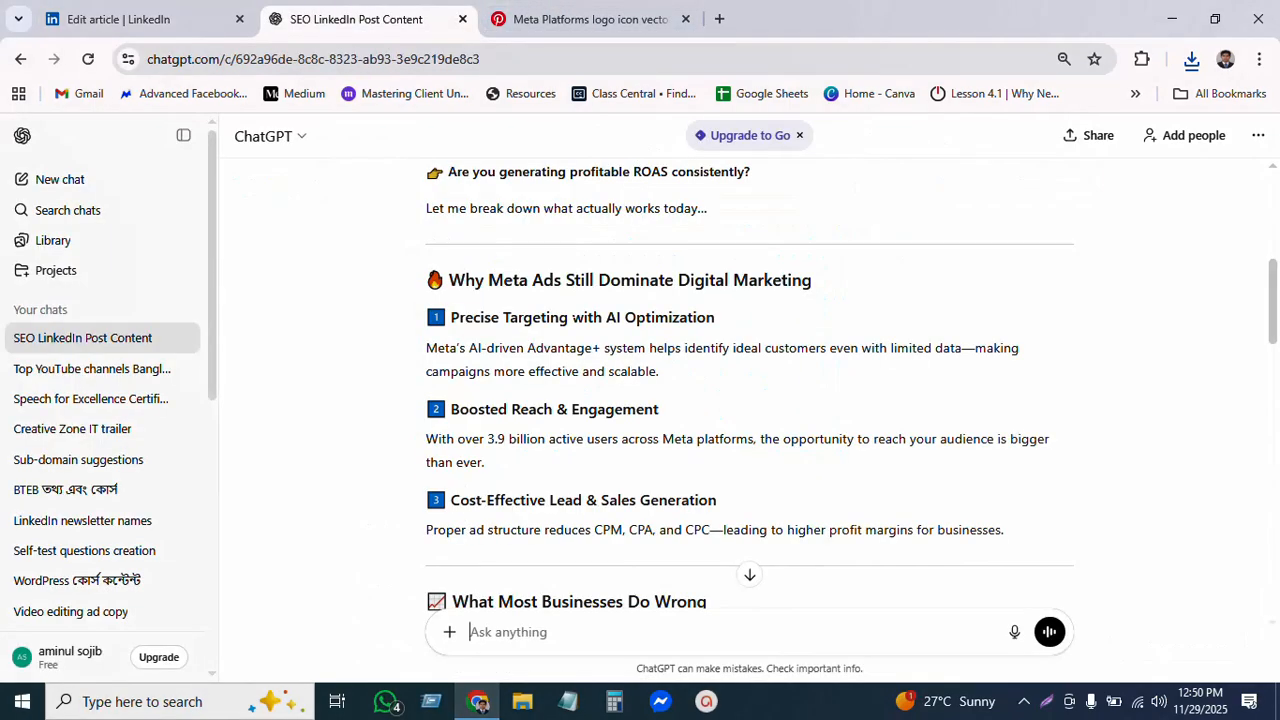
scroll(586, 352, "down", 1)
scroll(594, 355, "up", 3)
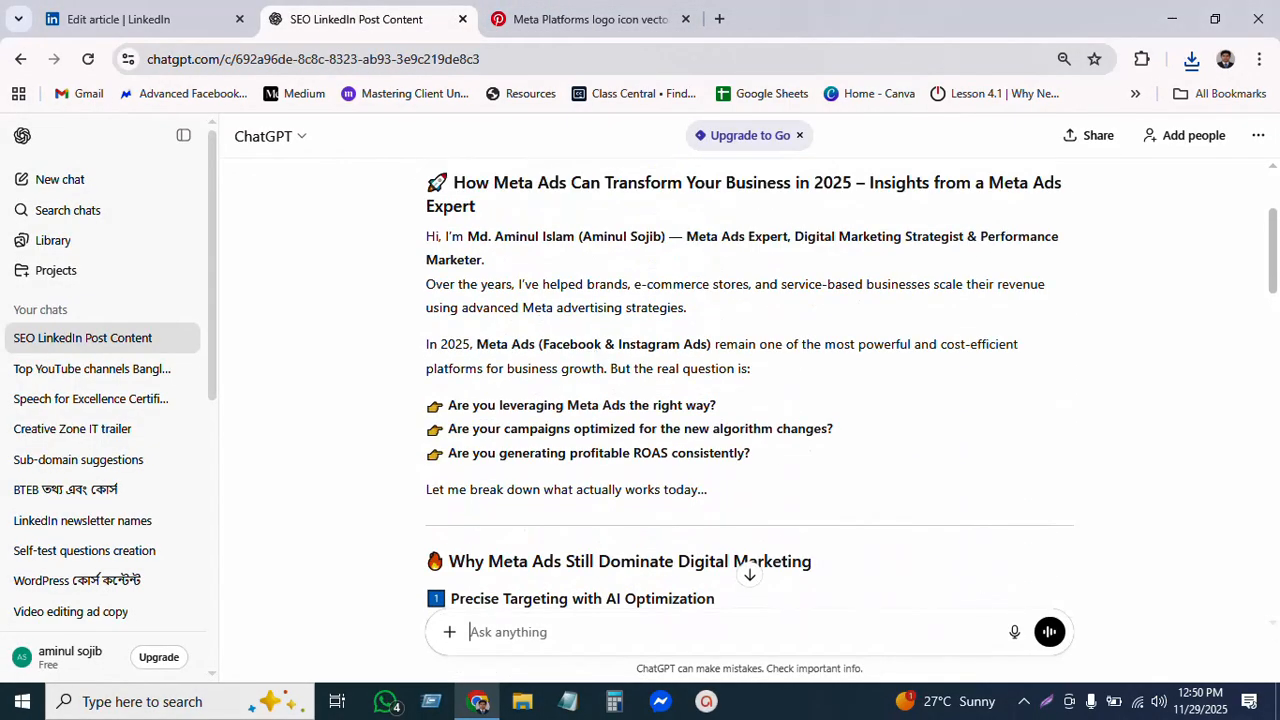
scroll(510, 375, "up", 2)
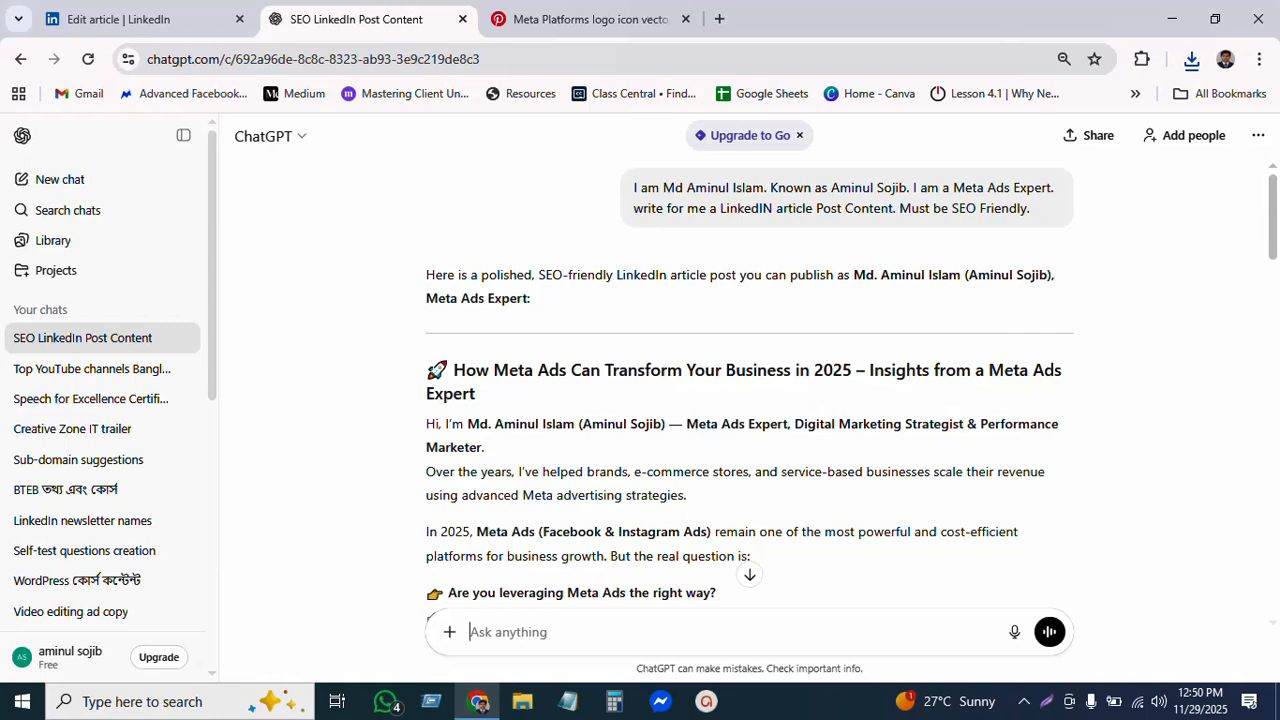
left_click_drag(426, 368, 489, 398)
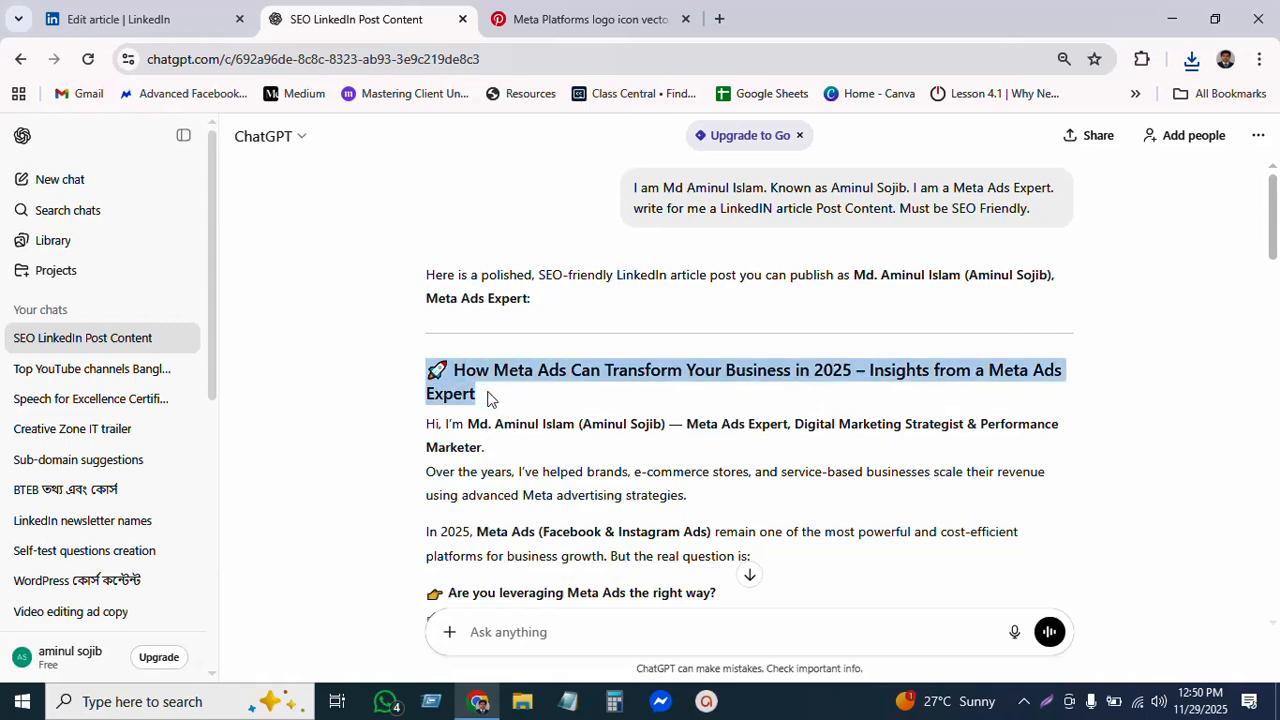
left_click(605, 397)
left_click_drag(455, 370, 491, 398)
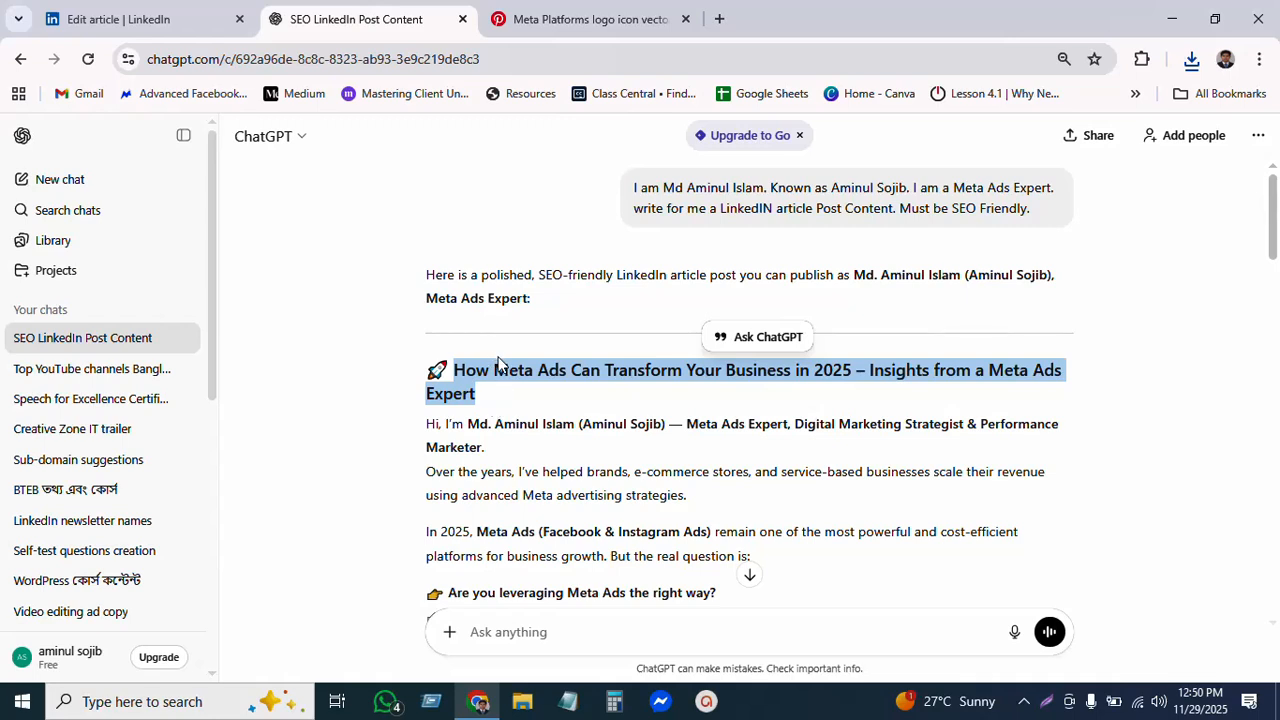
right_click(503, 372)
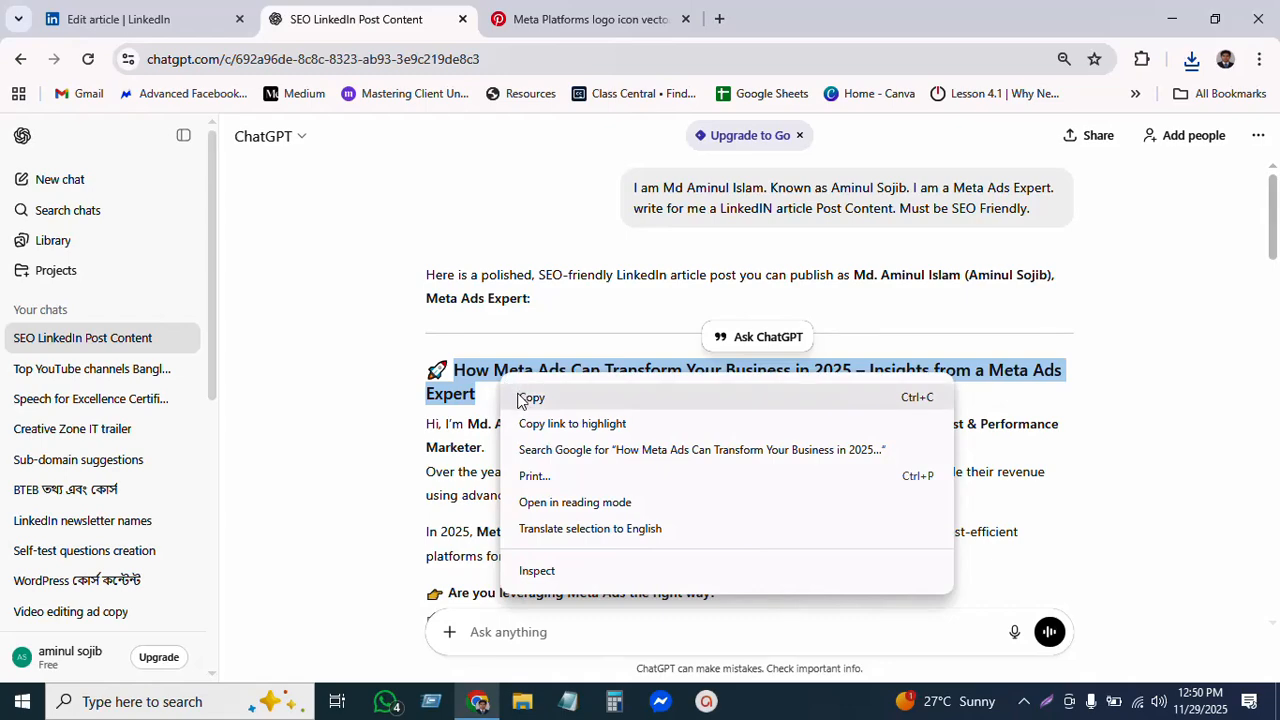
left_click(516, 397)
Switch back to the LinkedIn article and insert the copied headline as its title, leaving the body empty.
left_click(143, 24)
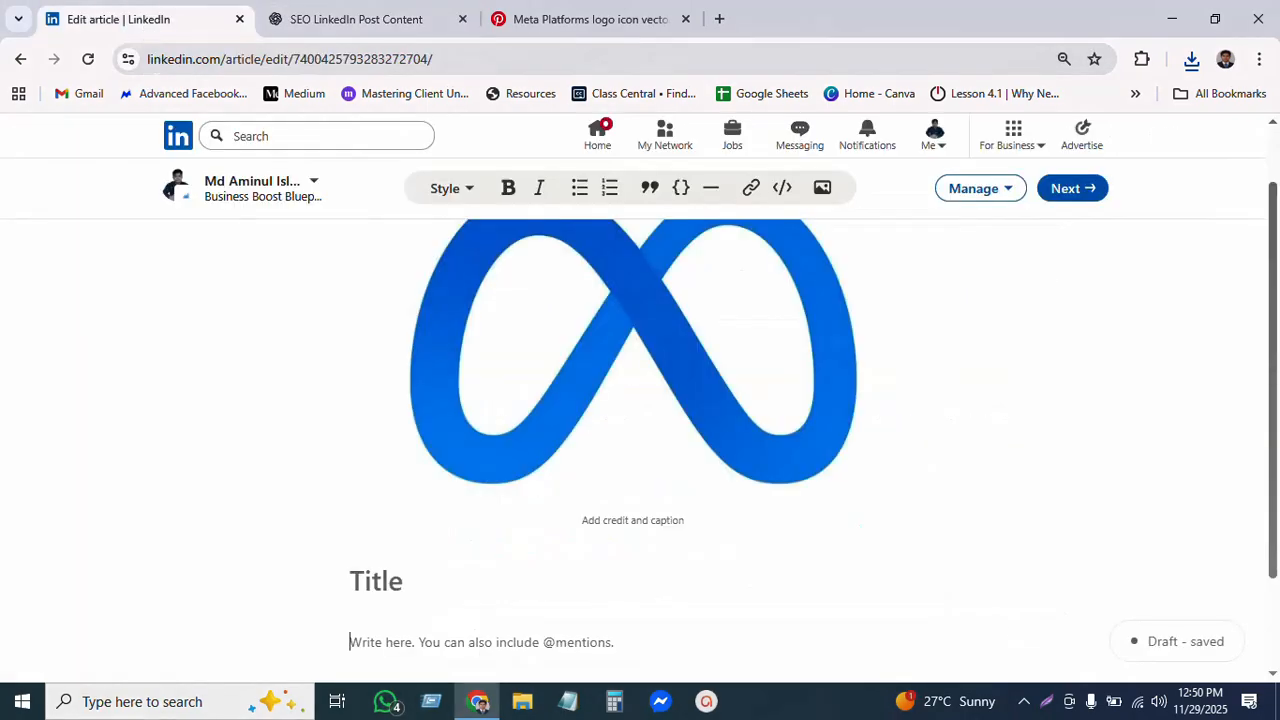
scroll(425, 487, "down", 1)
left_click(424, 496)
key("ctrl+v")
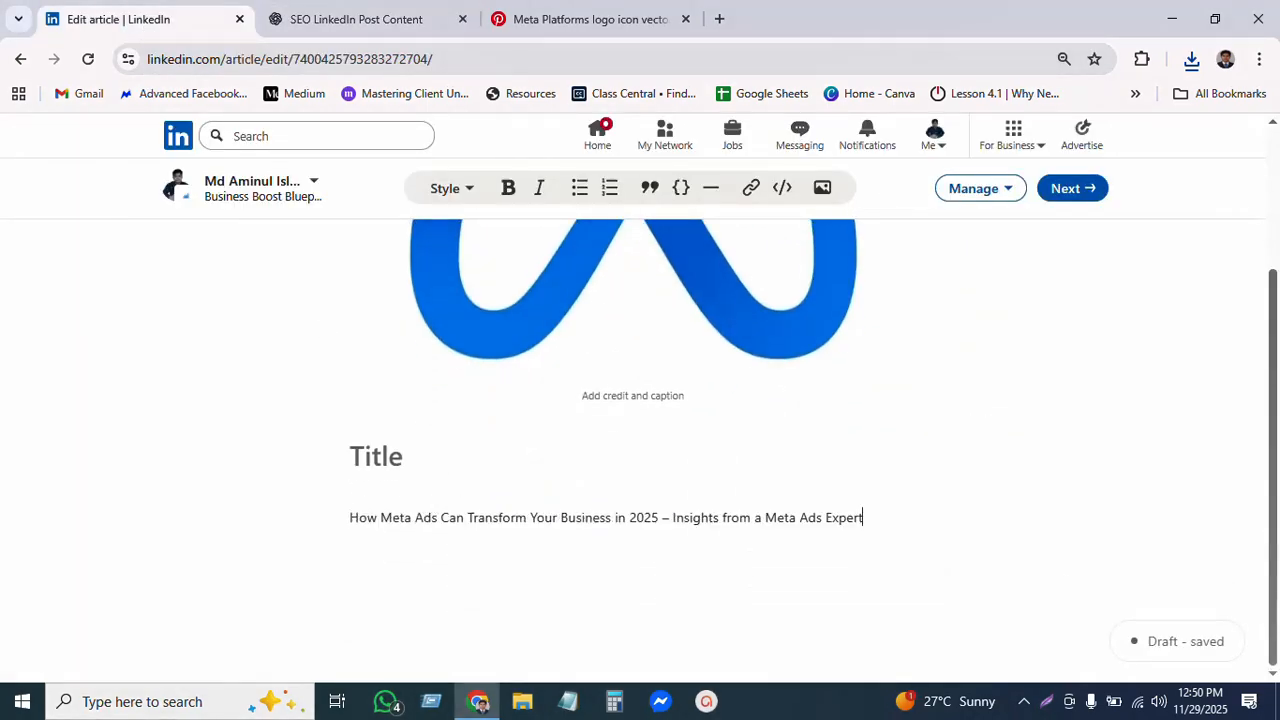
key("Up")
left_click(527, 517)
triple_click(529, 517)
key("ctrl+x")
key("Up")
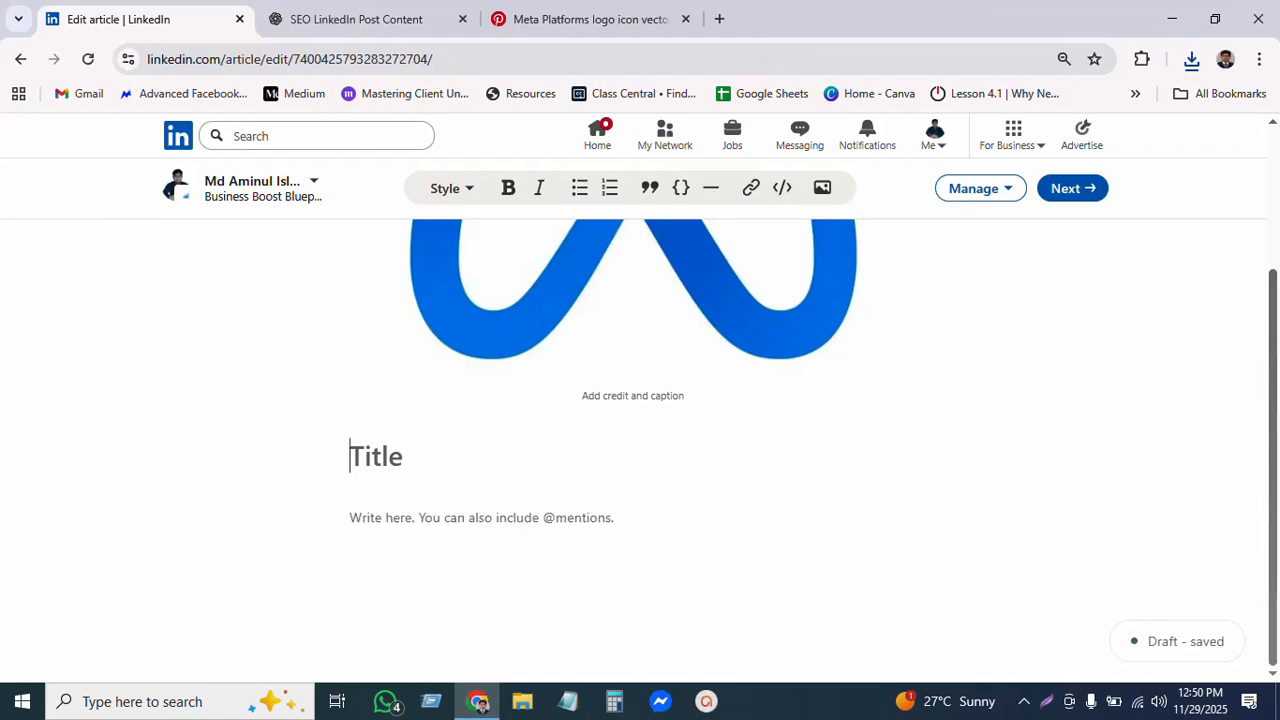
key("ctrl+v")
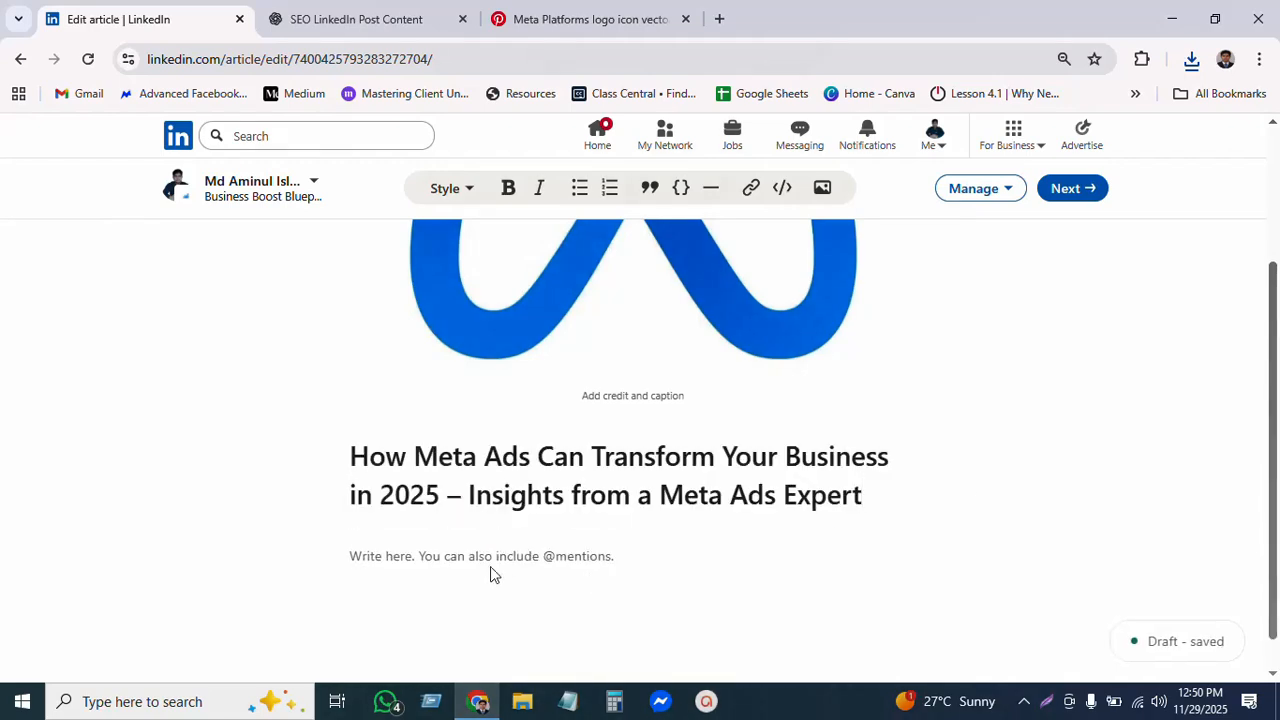
scroll(529, 500, "down", 1)
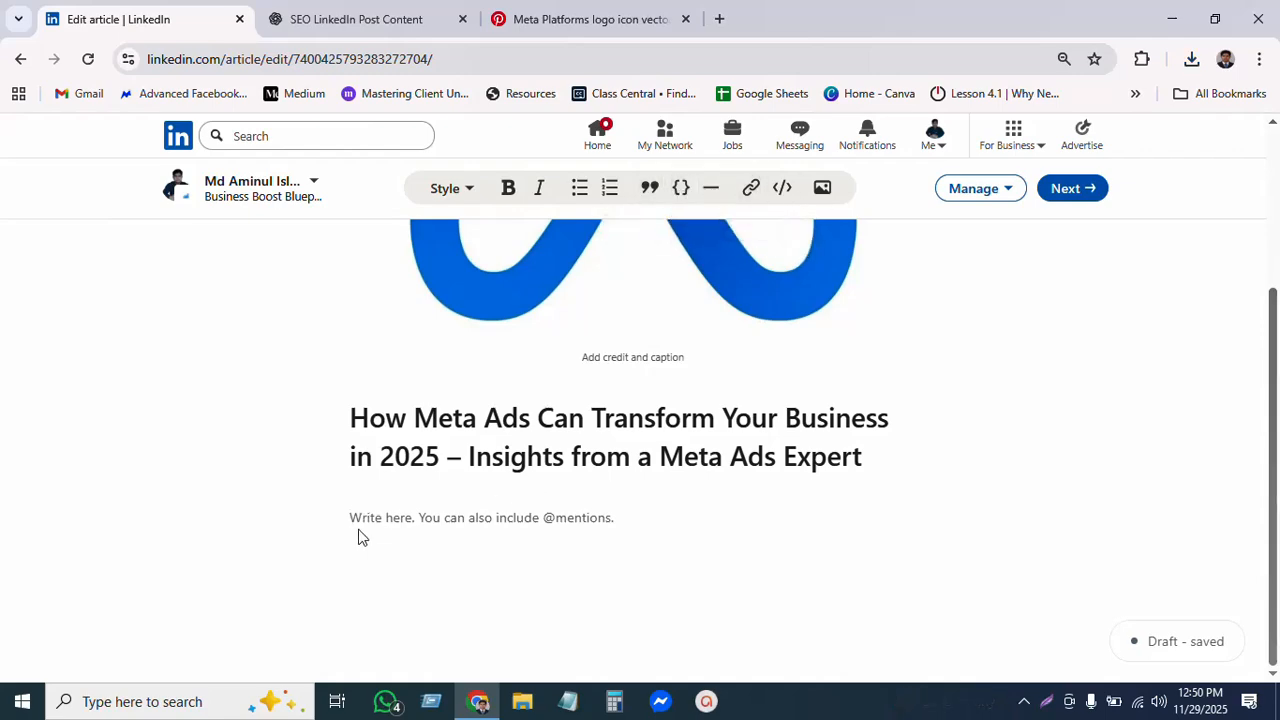
left_click(575, 19)
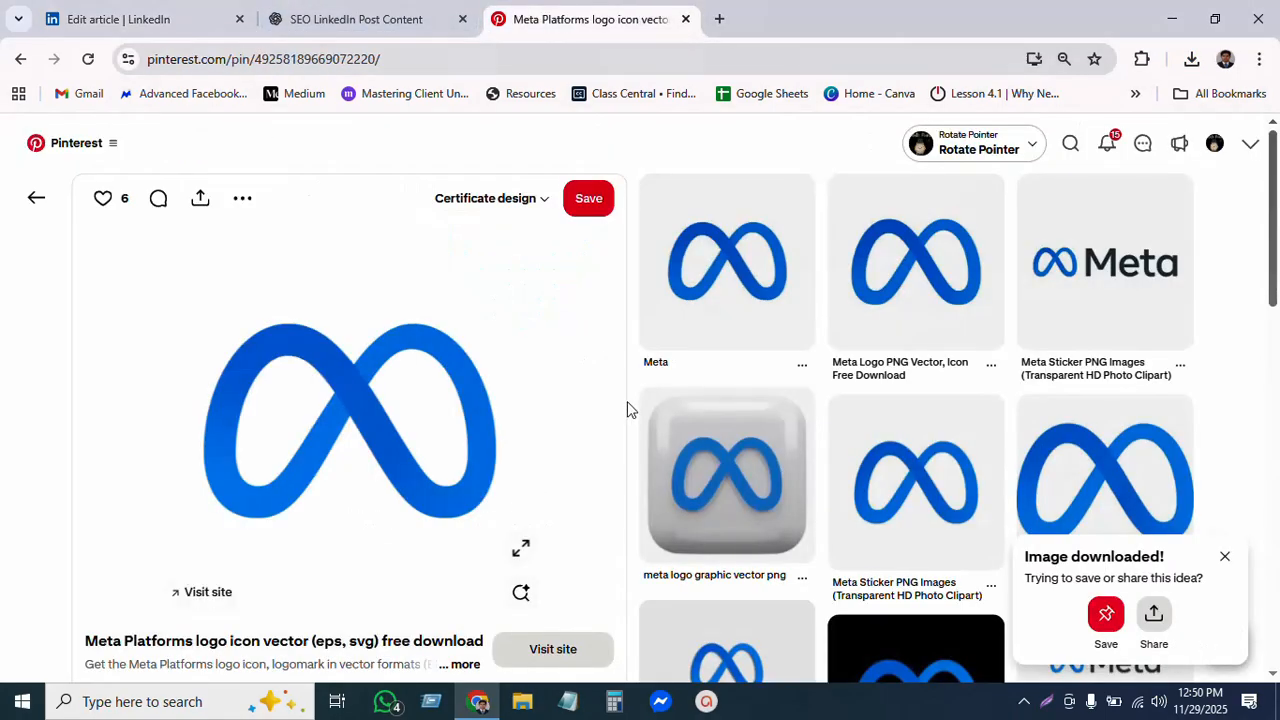
left_click(367, 14)
scroll(750, 400, "down", 2)
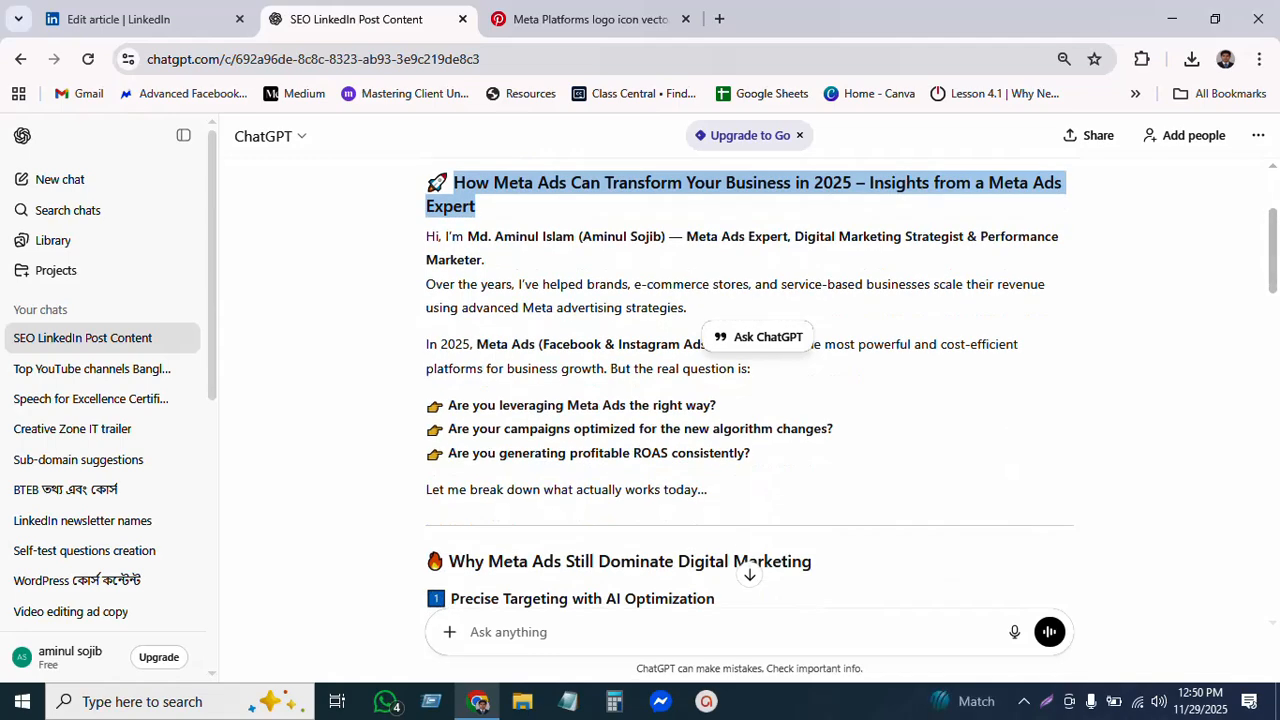
left_click_drag(476, 206, 1010, 299)
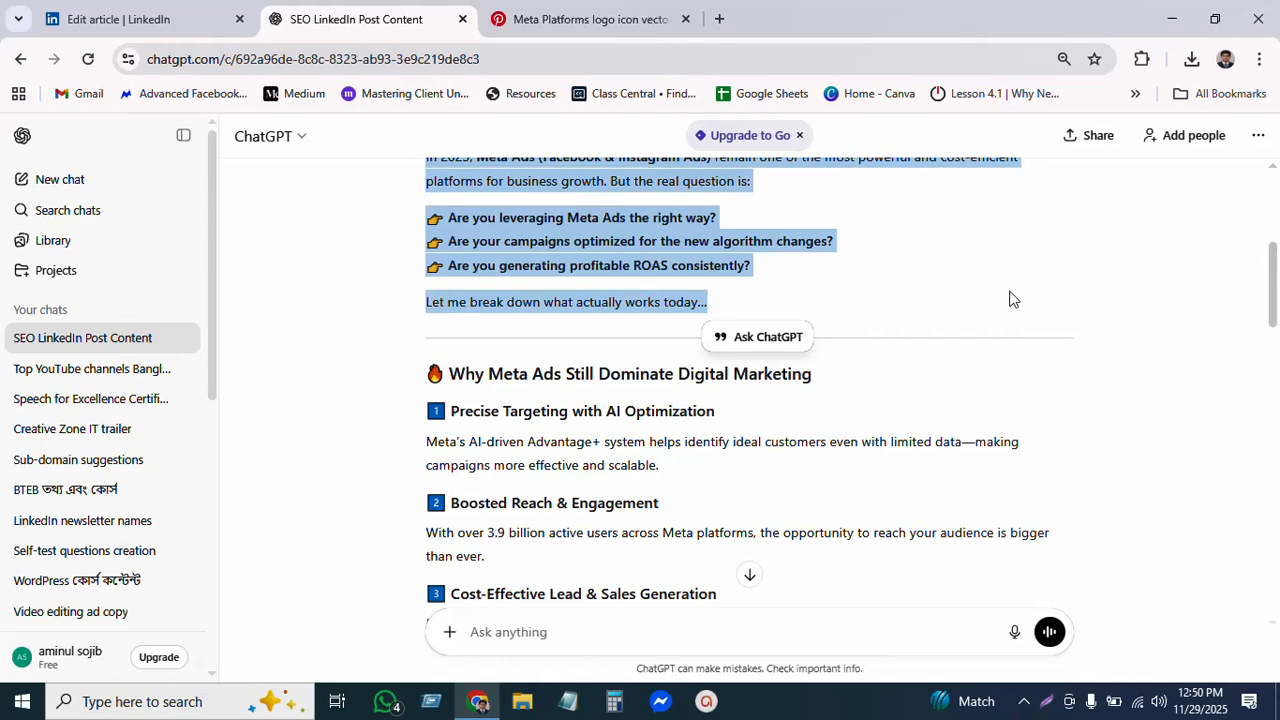
left_click(910, 286)
scroll(909, 285, "down", 4)
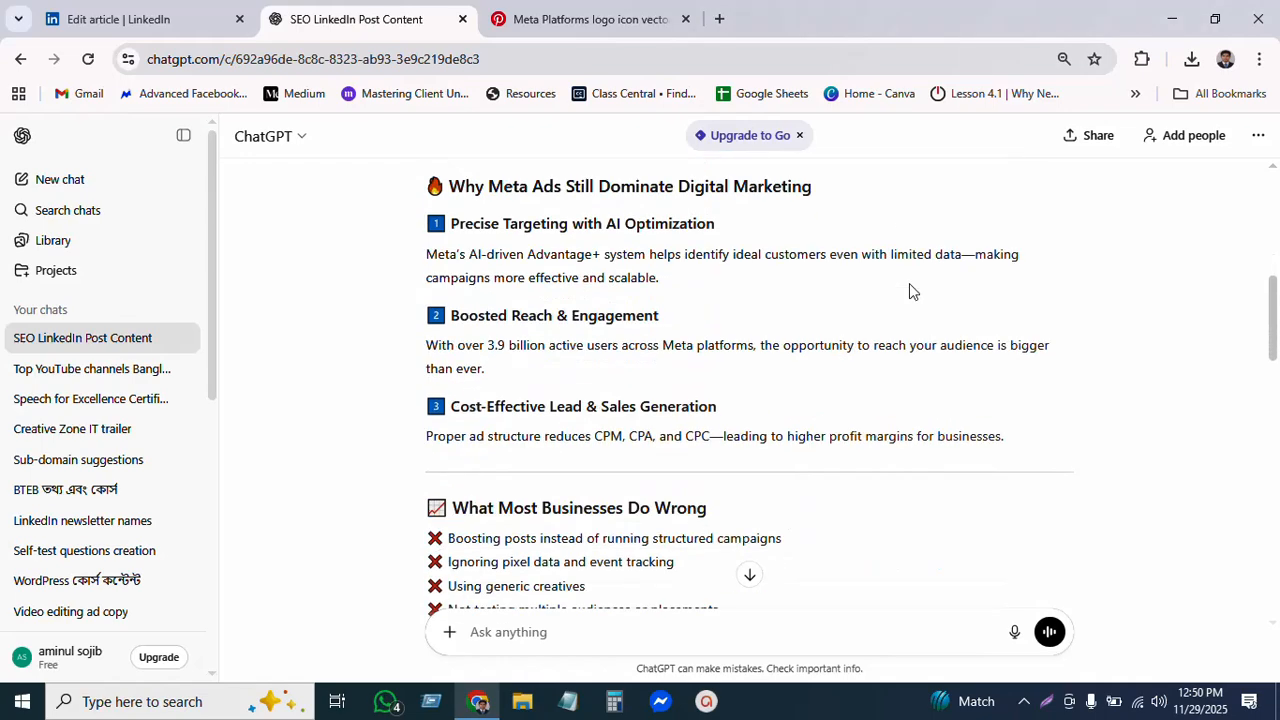
scroll(865, 500, "up", 10)
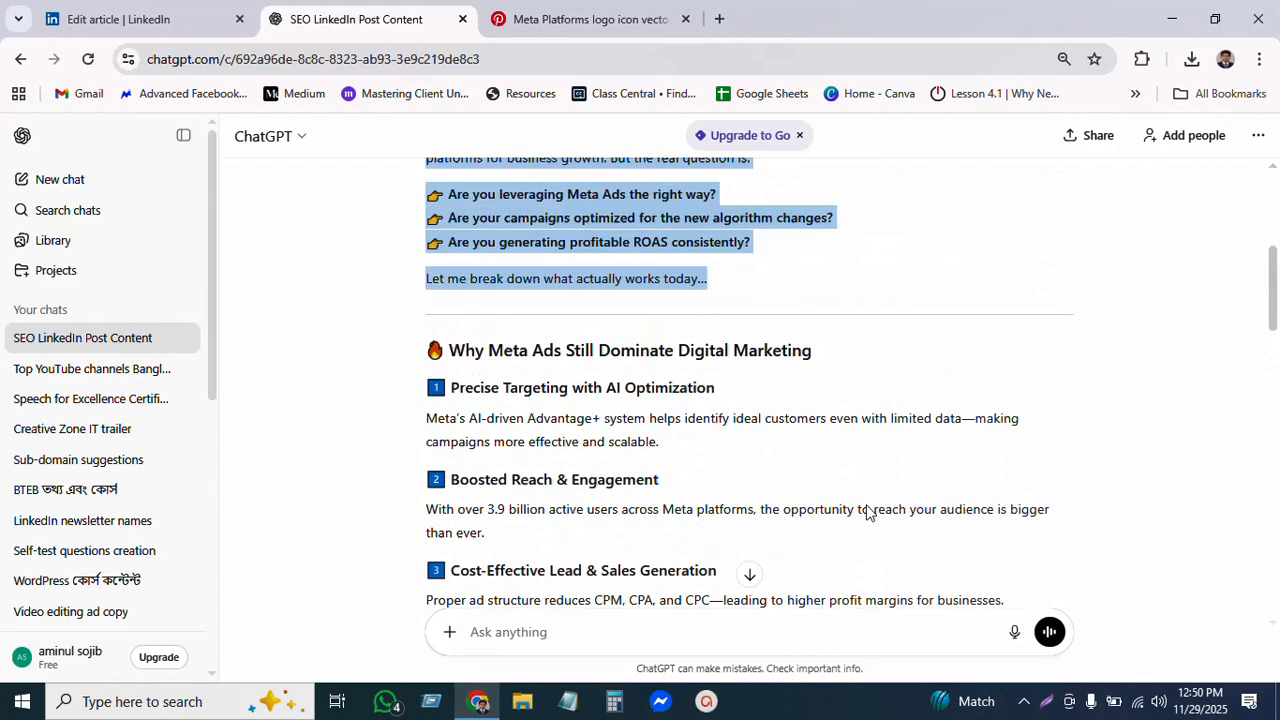
left_click(864, 497)
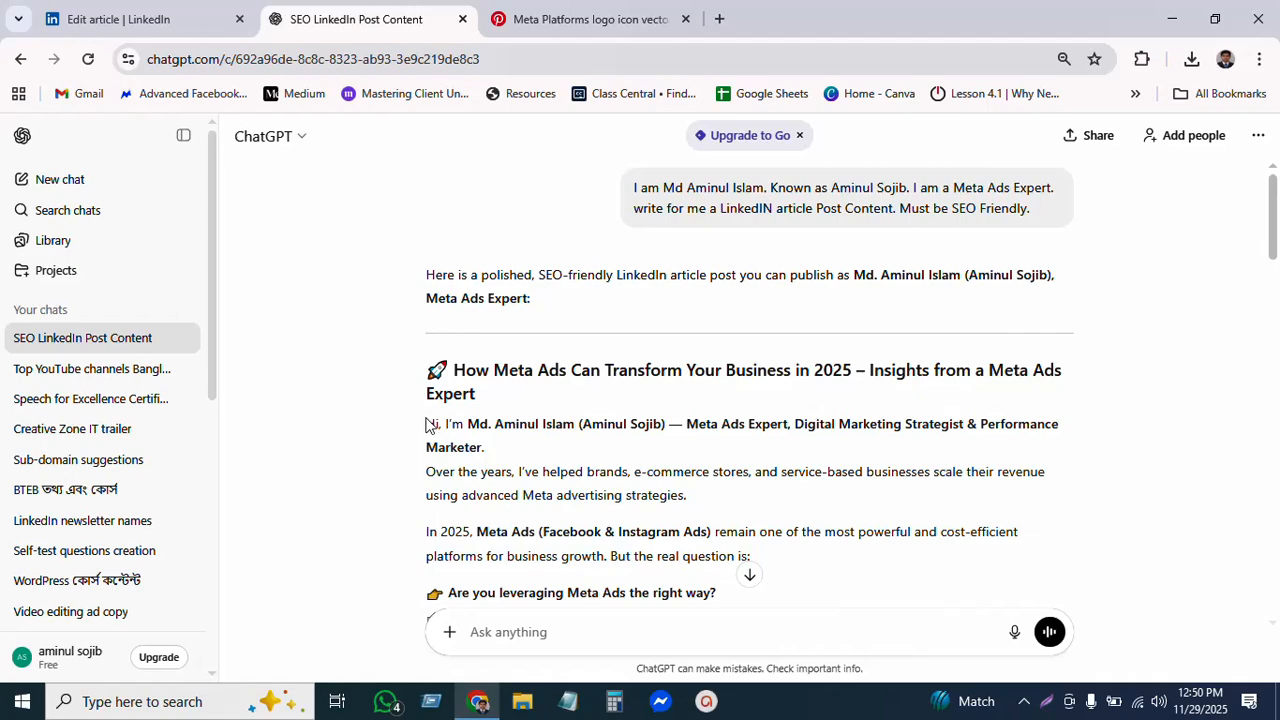
Copy the ChatGPT article text from the introduction below the headline through the "What I Do as a Meta Ads Expert" section.
left_click_drag(426, 424, 1023, 528)
scroll(774, 512, "up", 1)
scroll(789, 606, "down", 1)
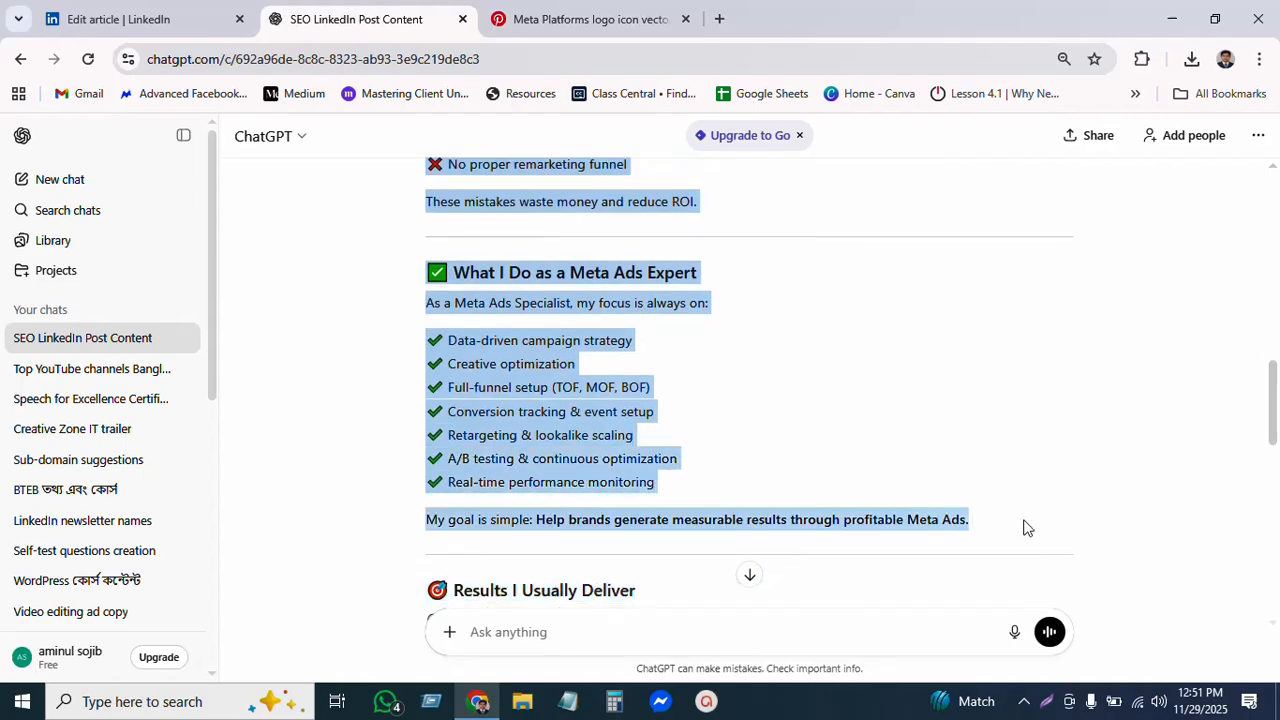
Create a blank Google Docs document in a new browser tab and paste the copied article text into it.
left_click(590, 19)
left_click(719, 18)
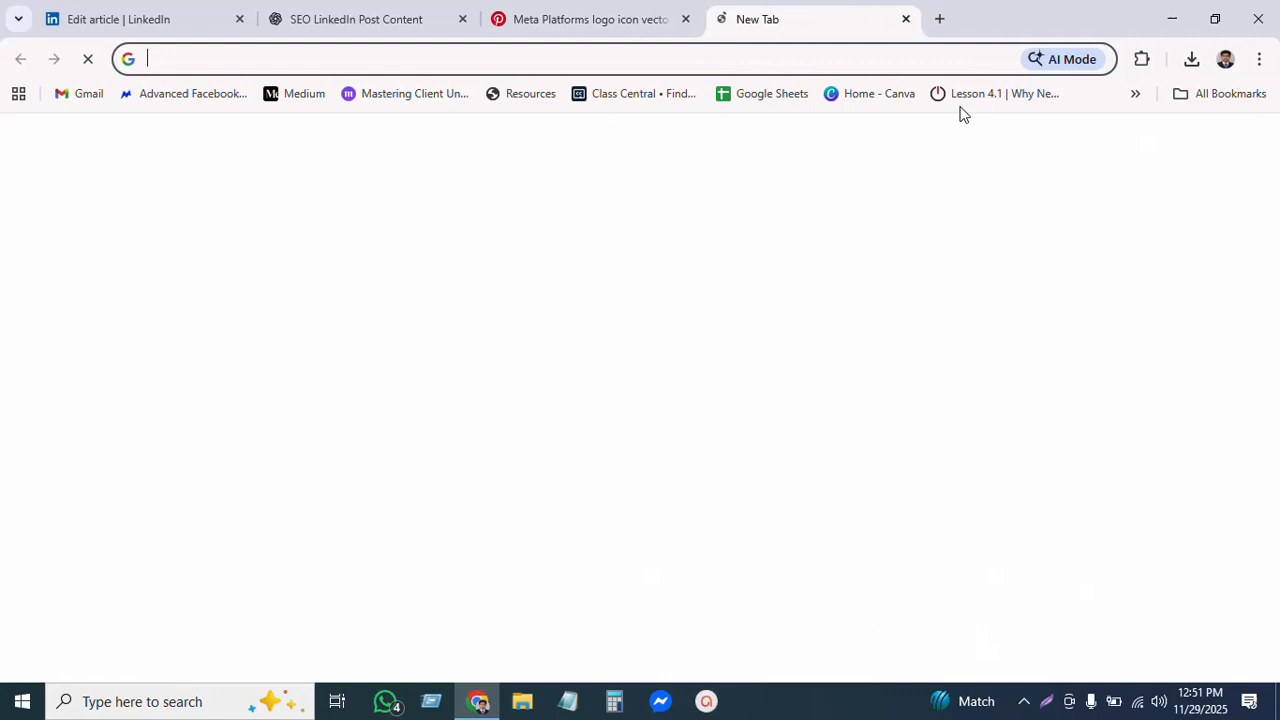
left_click(1200, 143)
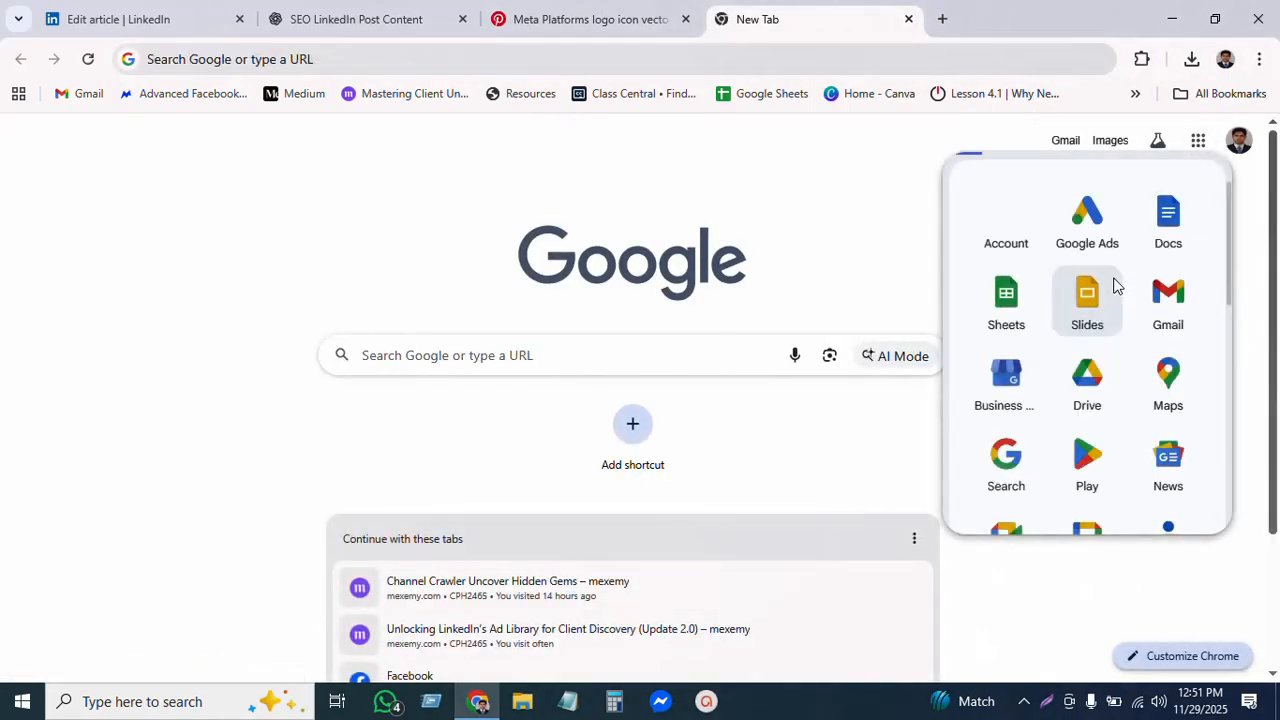
left_click(1172, 222)
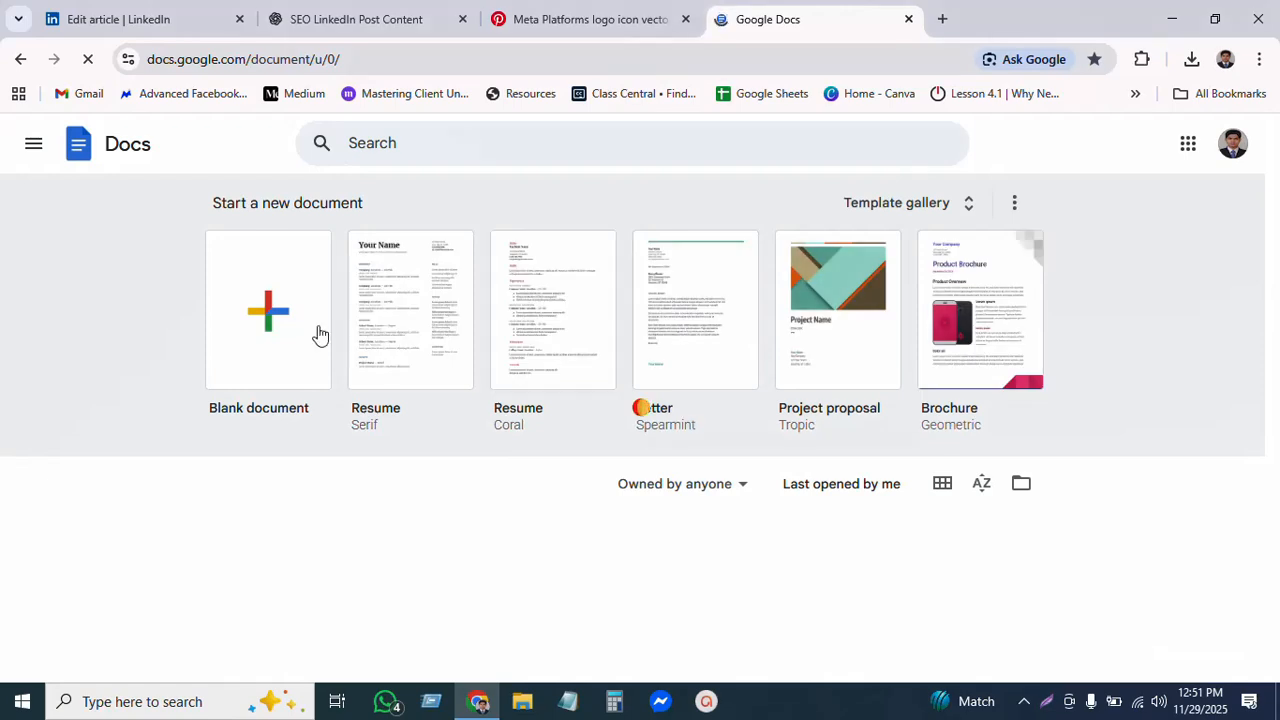
left_click(277, 344)
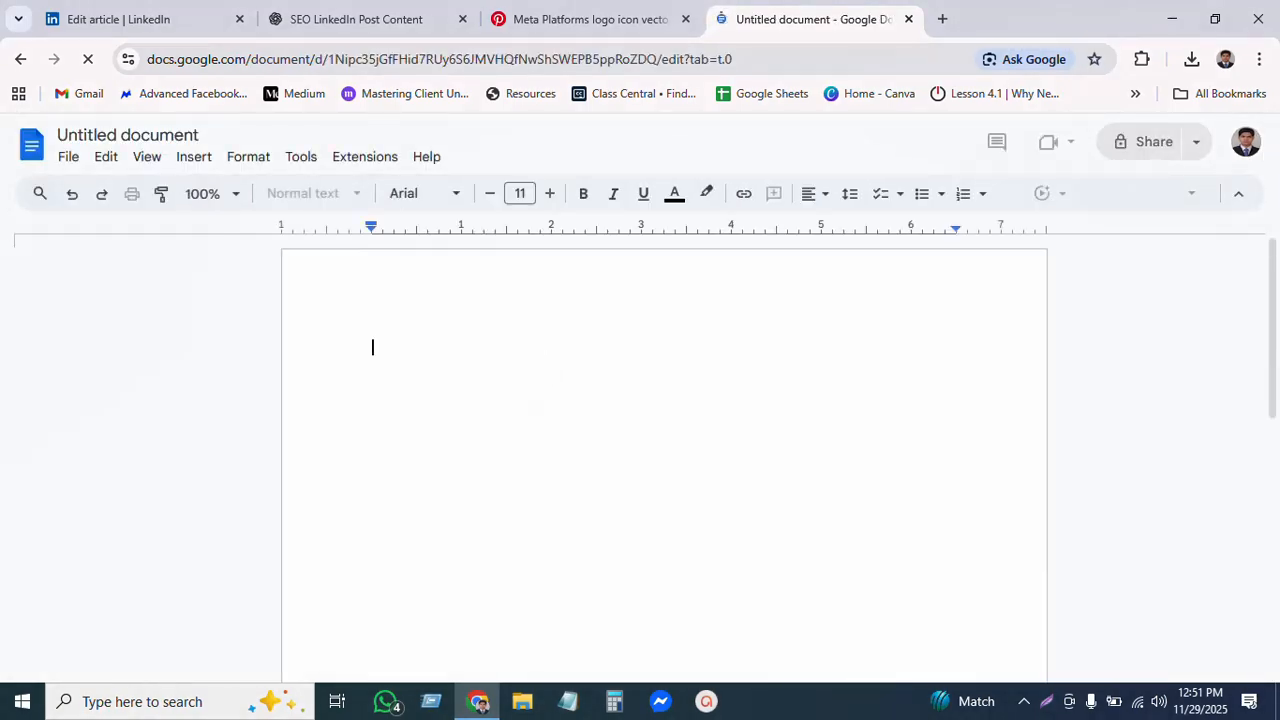
key("ctrl+v")
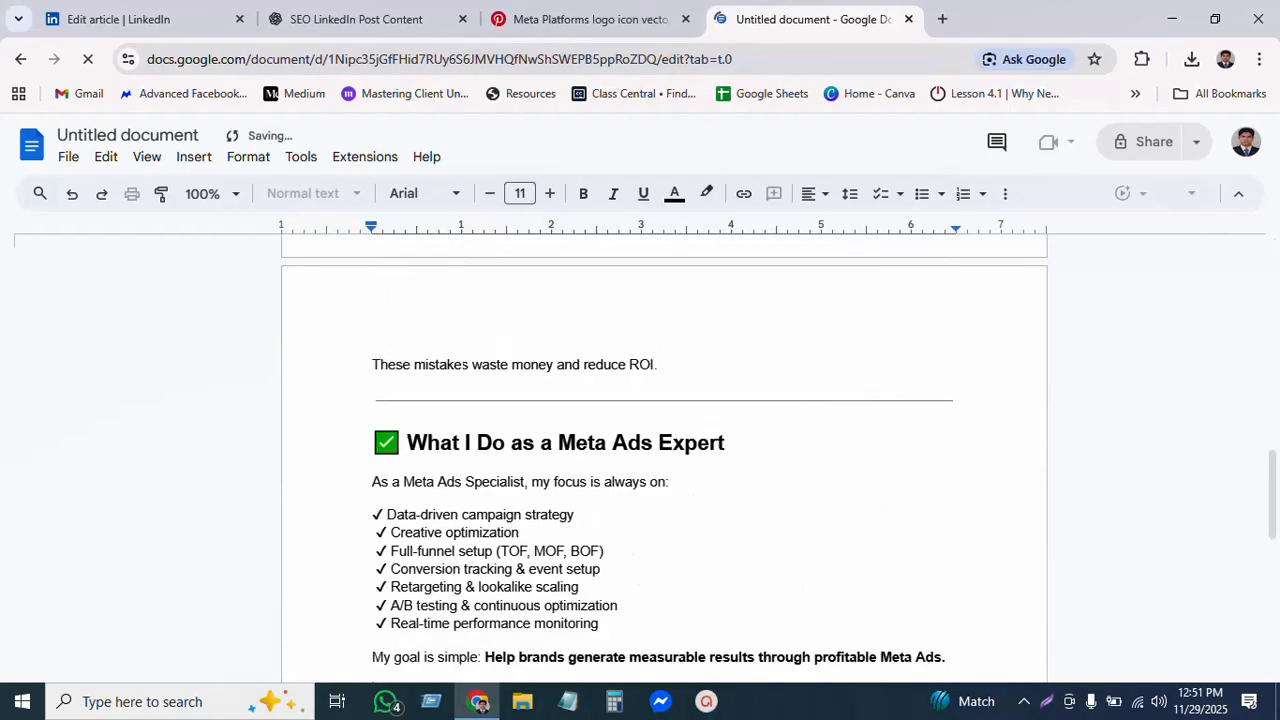
Delete the three horizontal divider lines between the sections of the pasted article.
scroll(530, 443, "up", 20)
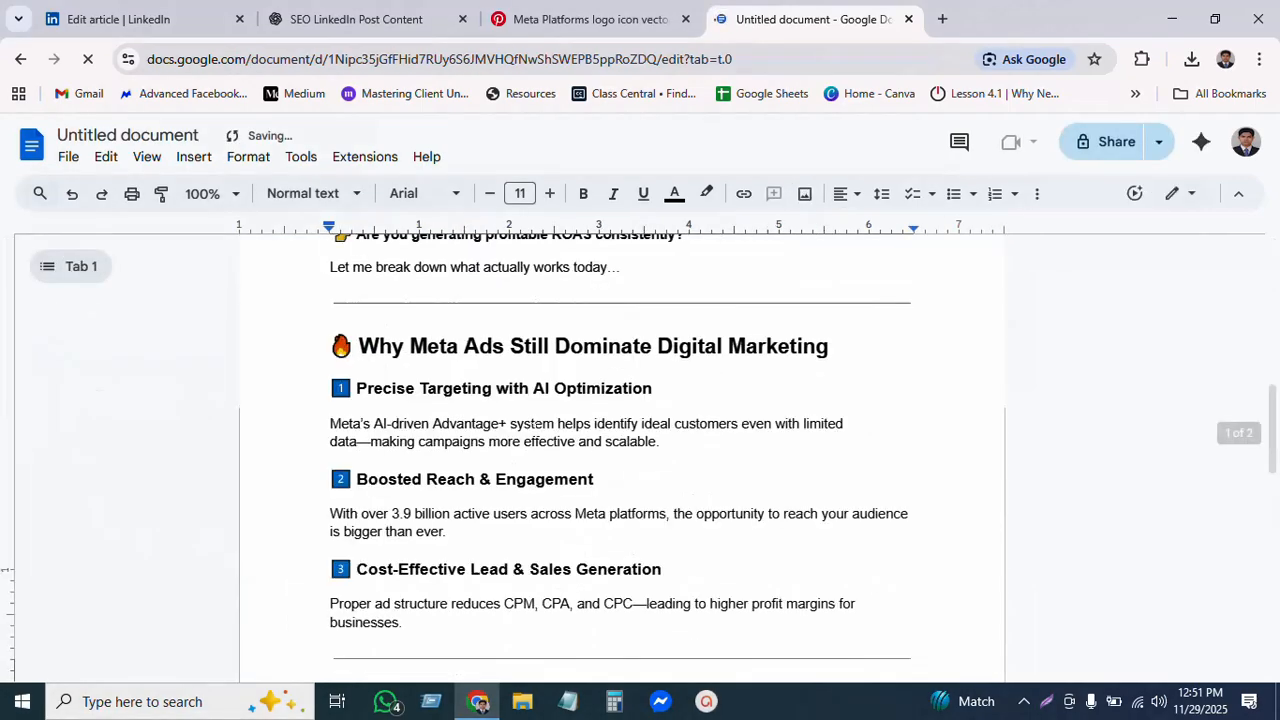
scroll(622, 417, "down", 4)
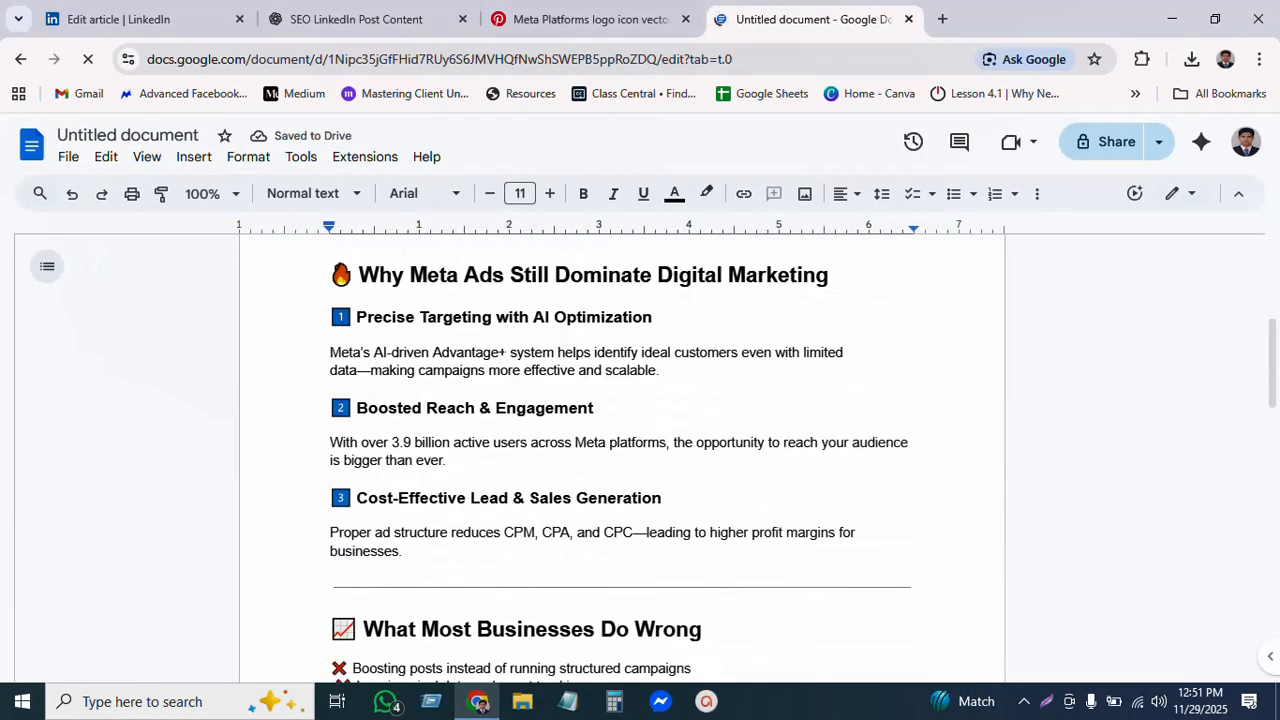
scroll(622, 417, "up", 3)
double_click(511, 513)
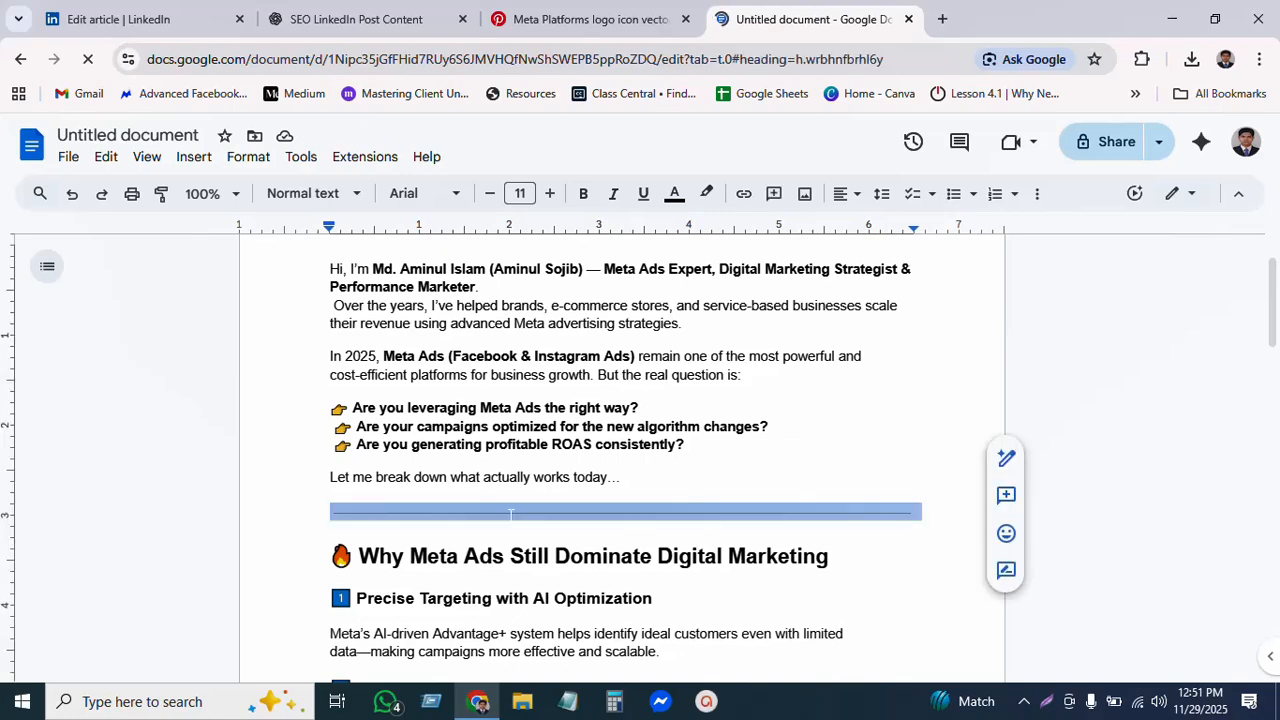
key("BackSpace")
scroll(622, 457, "down", 6)
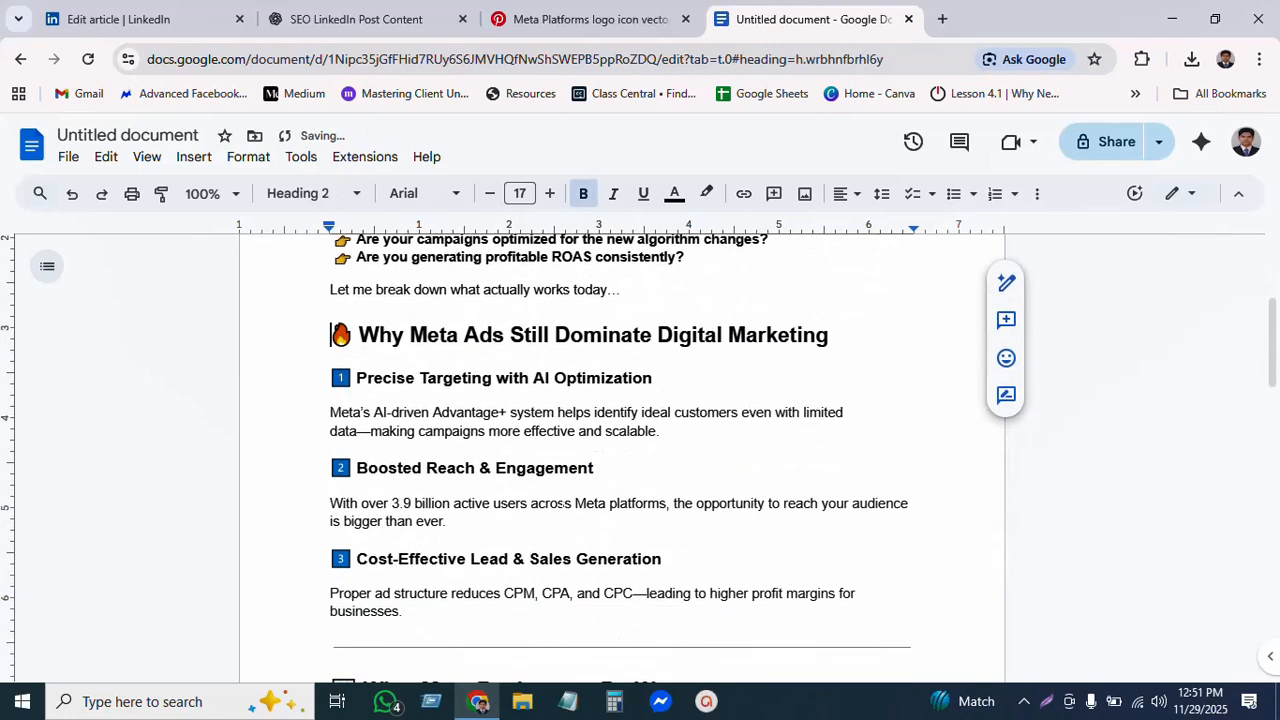
double_click(533, 366)
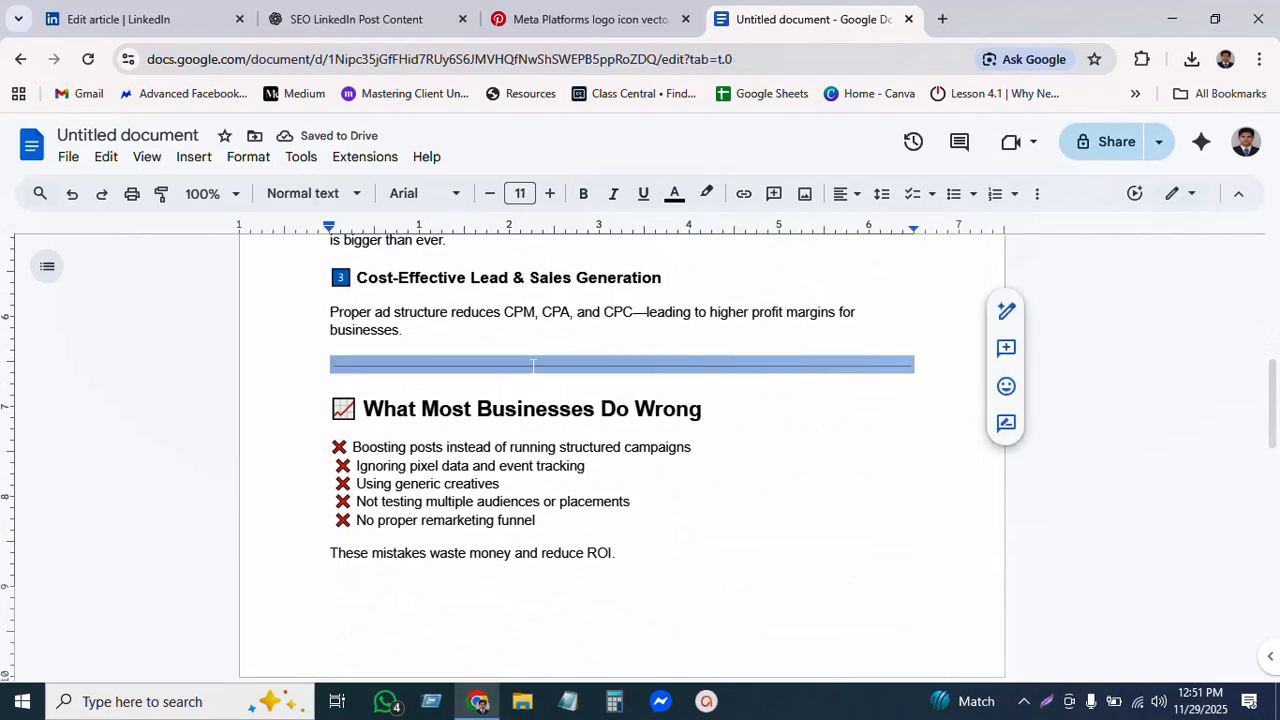
key("BackSpace")
scroll(533, 366, "down", 5)
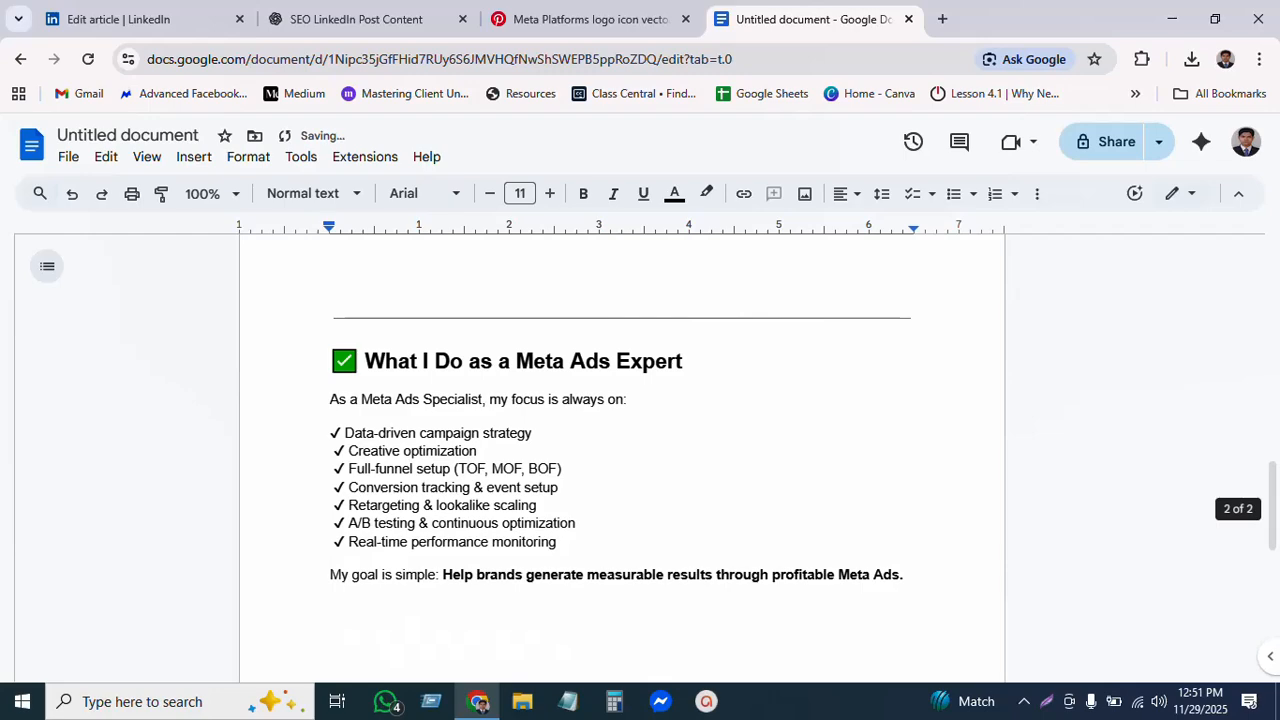
double_click(557, 318)
key("BackSpace")
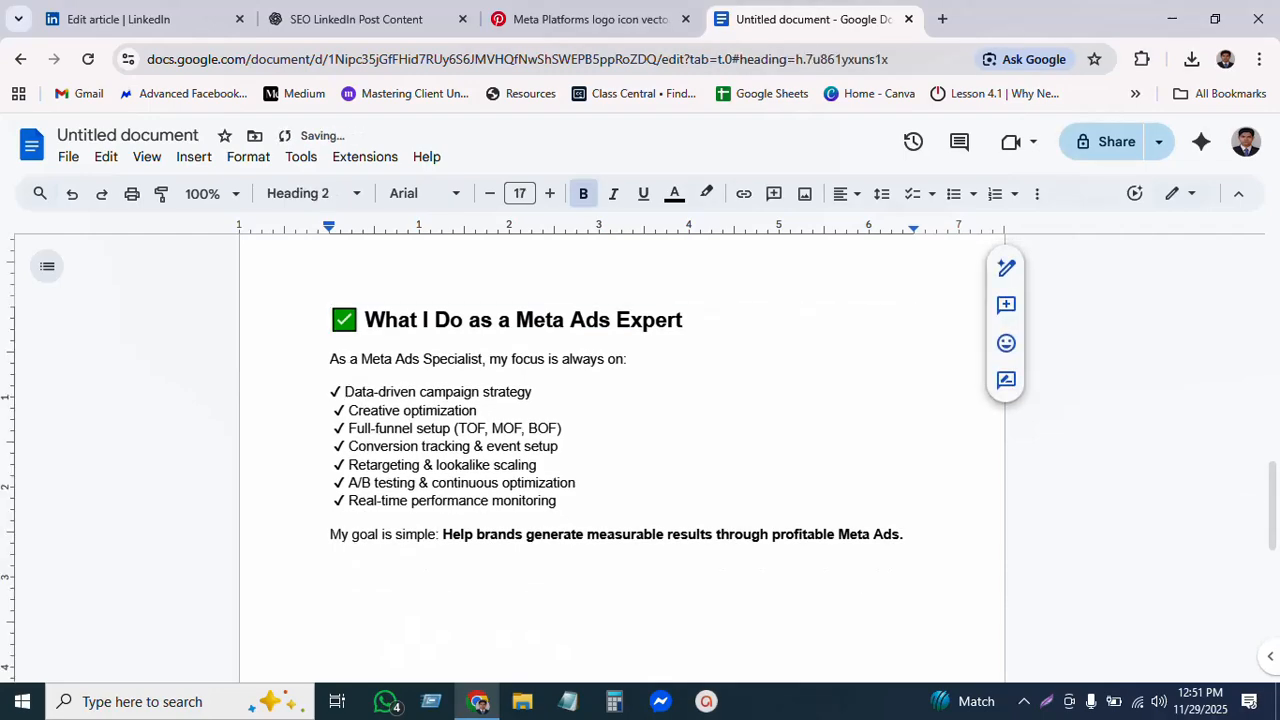
scroll(592, 455, "down", 5)
scroll(592, 455, "up", 6)
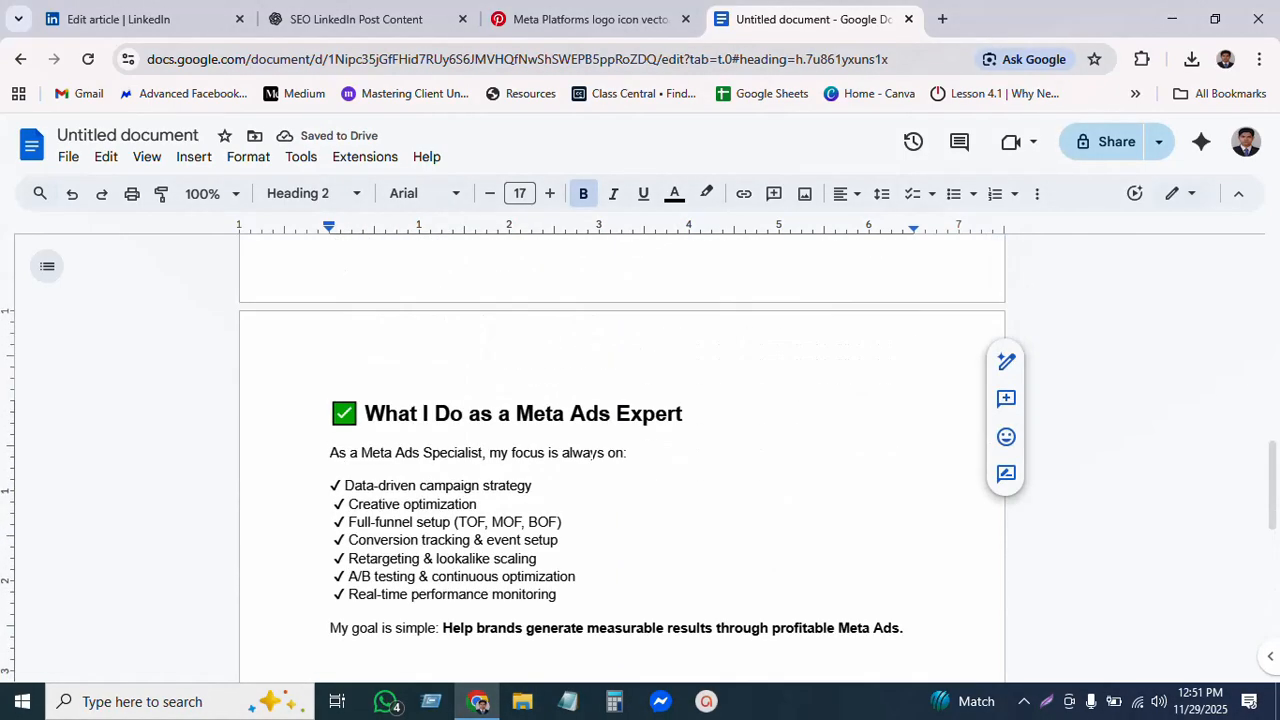
Copy the entire article text from the document.
scroll(590, 453, "up", 15)
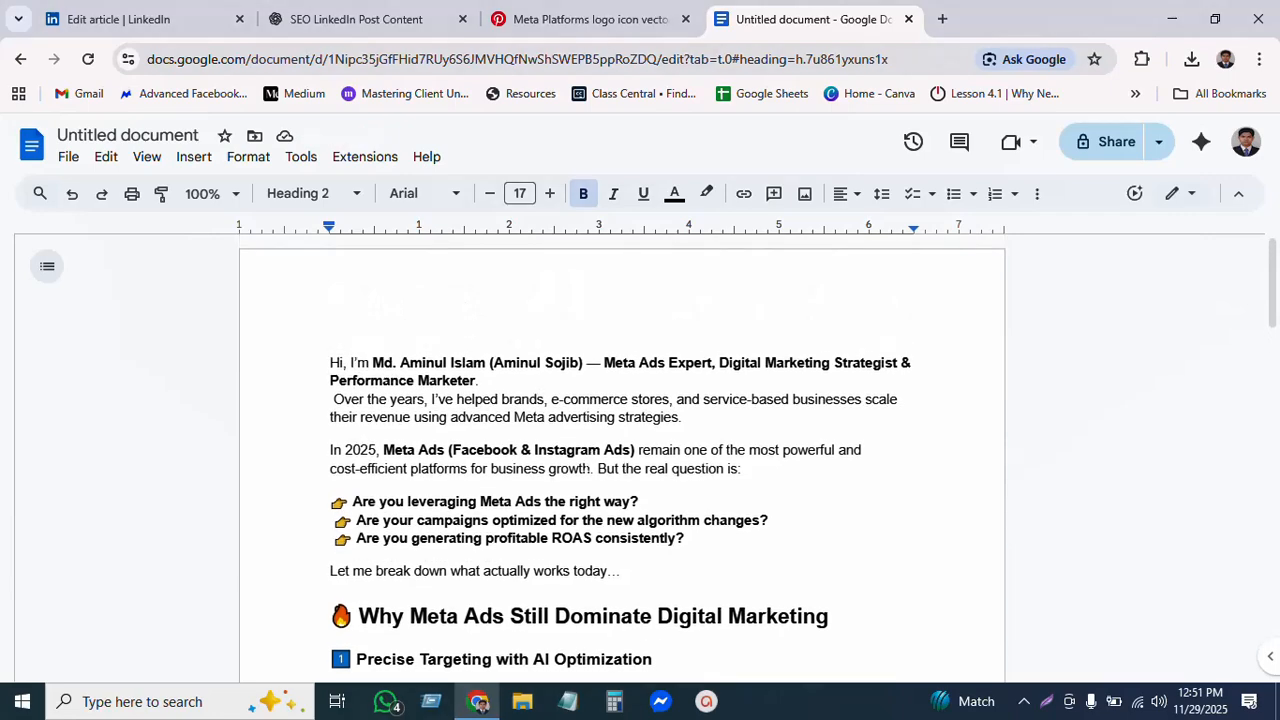
key("ctrl+a")
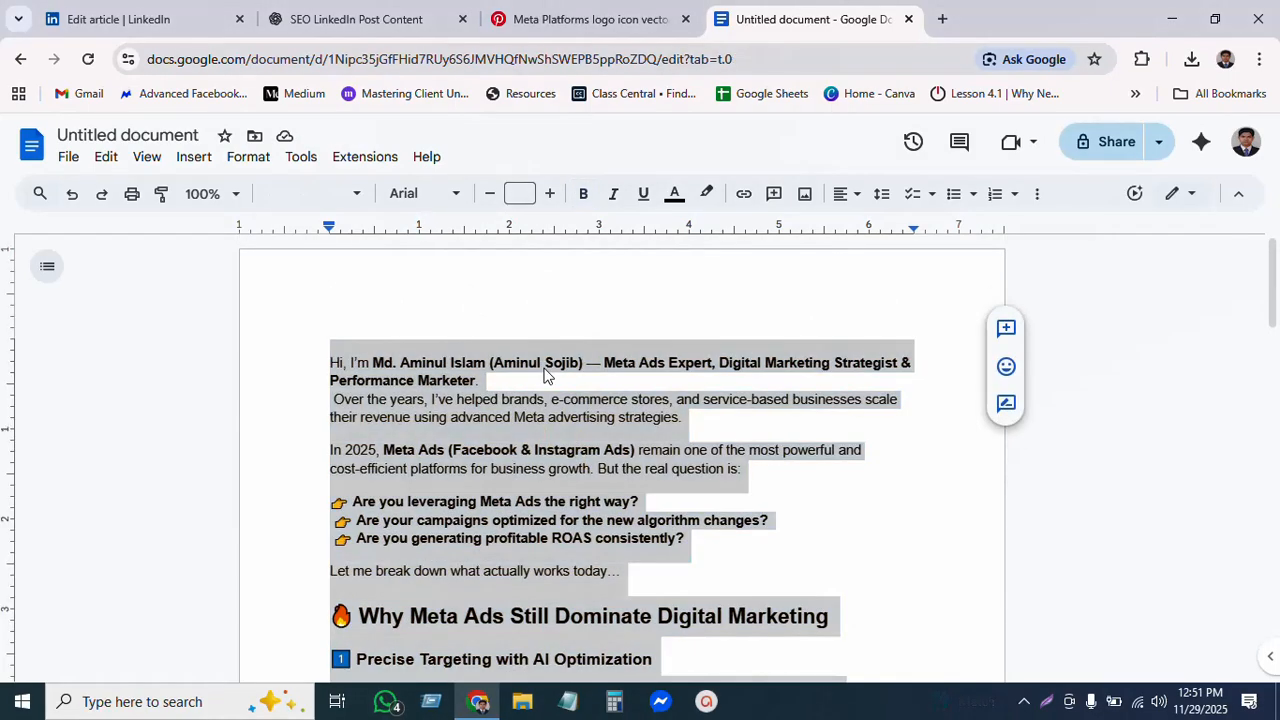
right_click(545, 374)
left_click(609, 245)
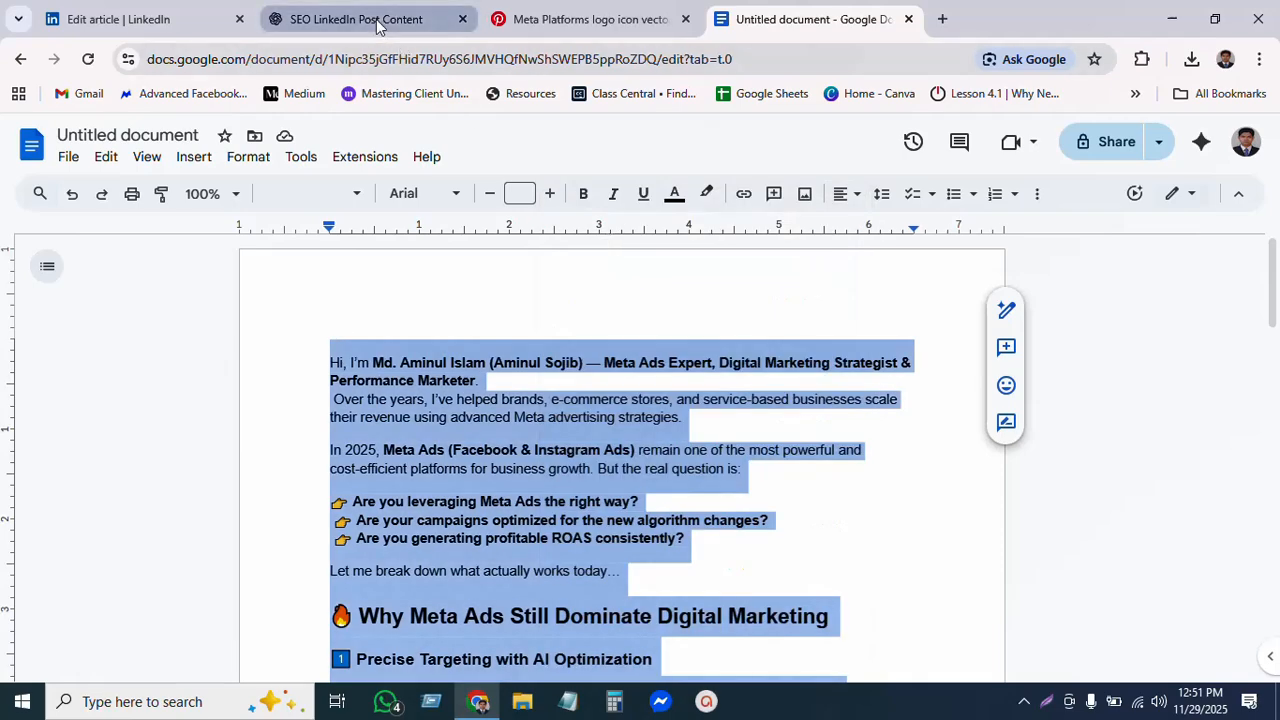
Switch to the LinkedIn article draft, paste the copied text into its empty body and look it over.
left_click(376, 25)
left_click(118, 19)
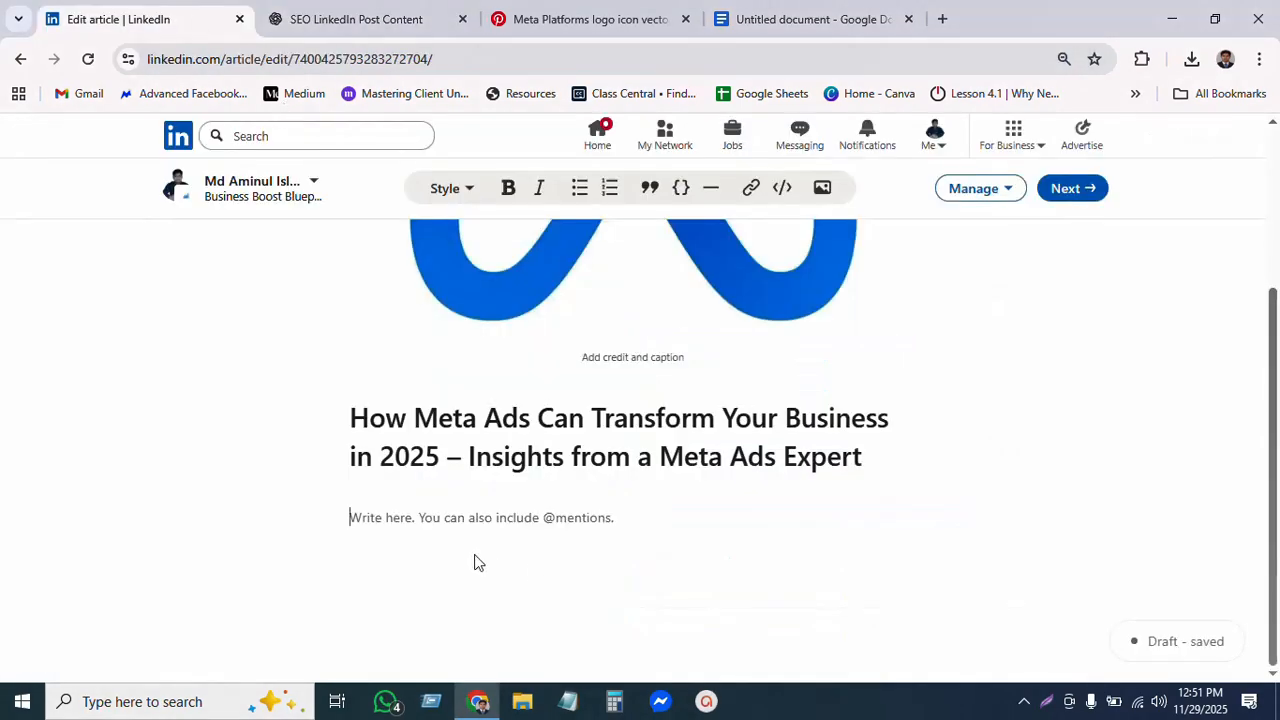
key("ctrl+v")
scroll(480, 560, "down", 1)
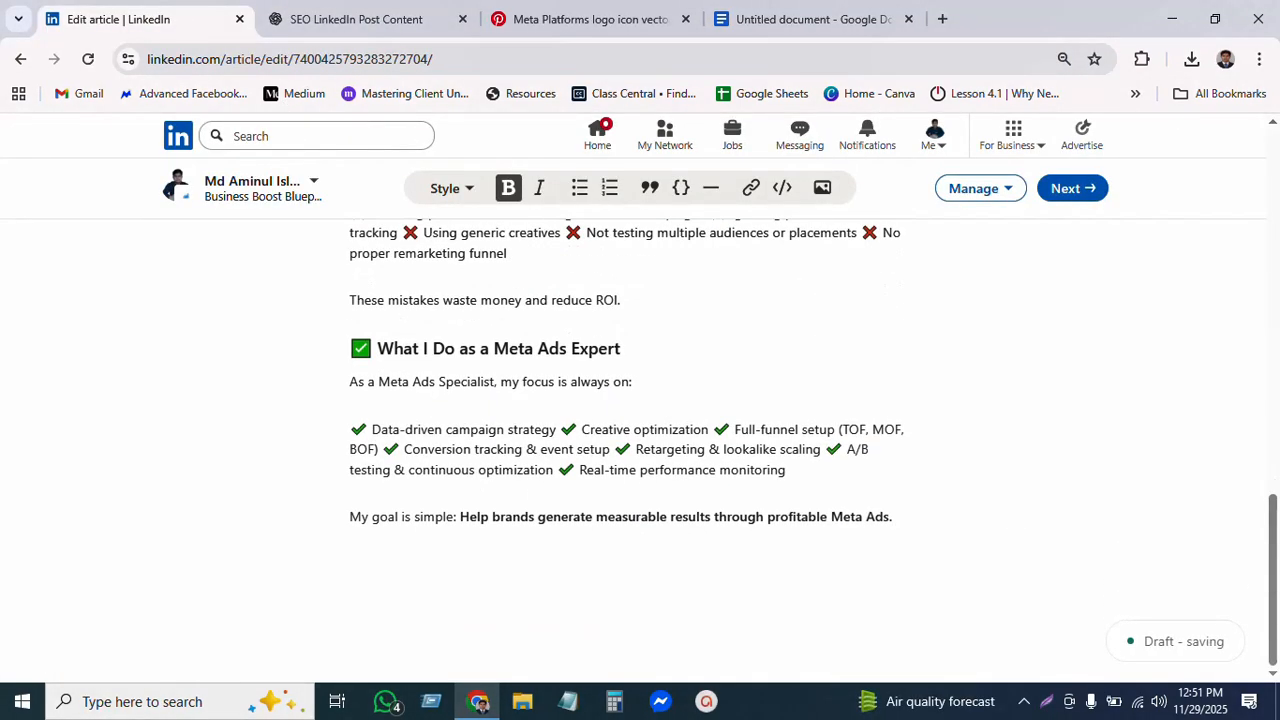
scroll(640, 450, "up", 15)
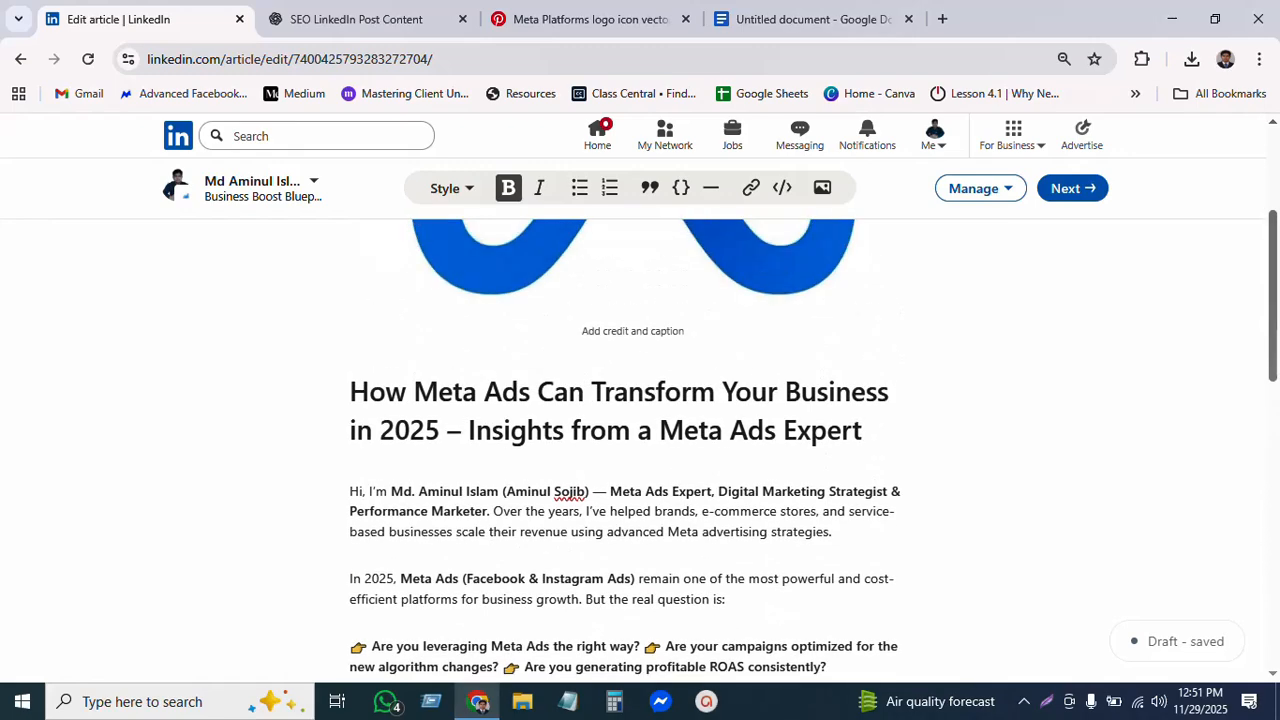
scroll(640, 450, "down", 1)
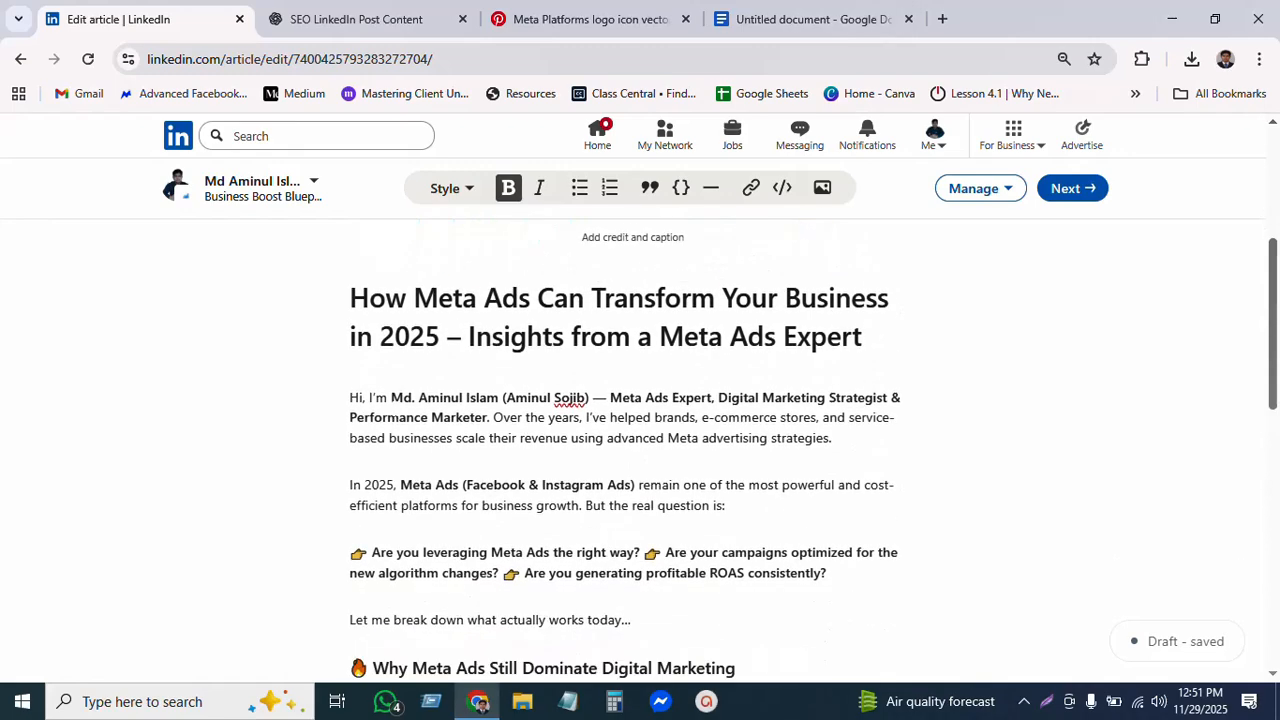
left_click_drag(391, 397, 580, 400)
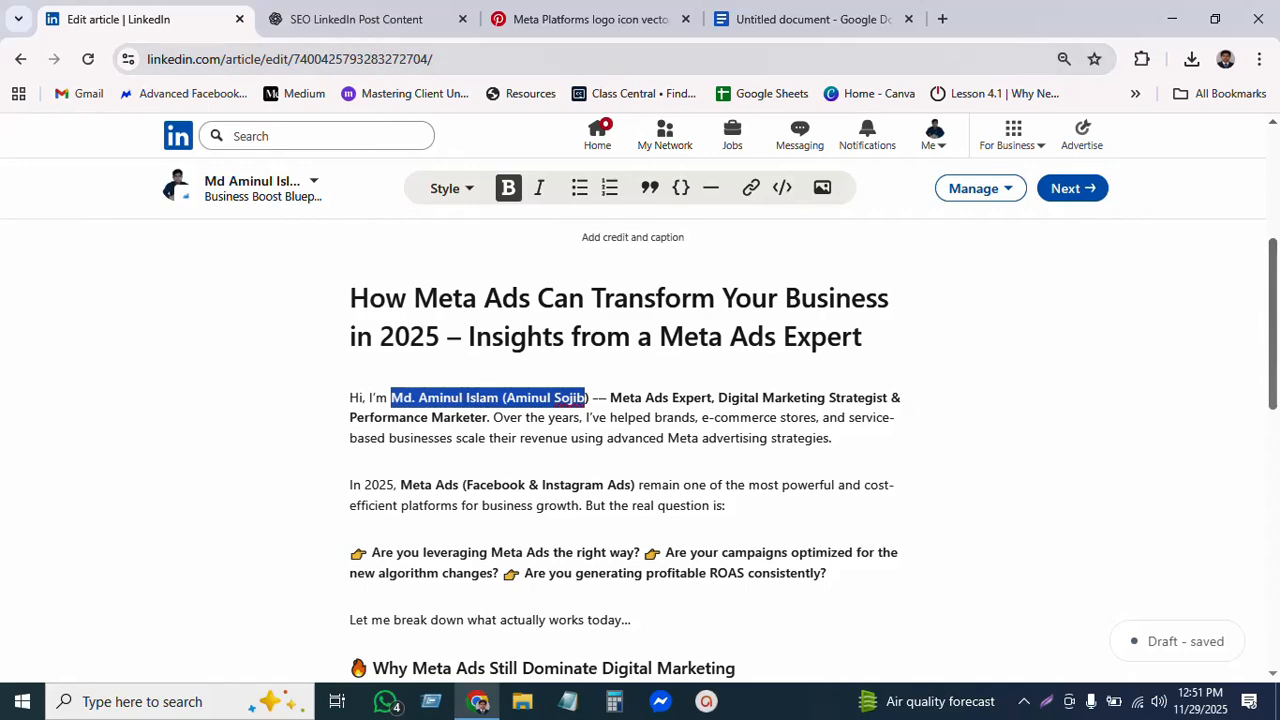
scroll(640, 450, "down", 9)
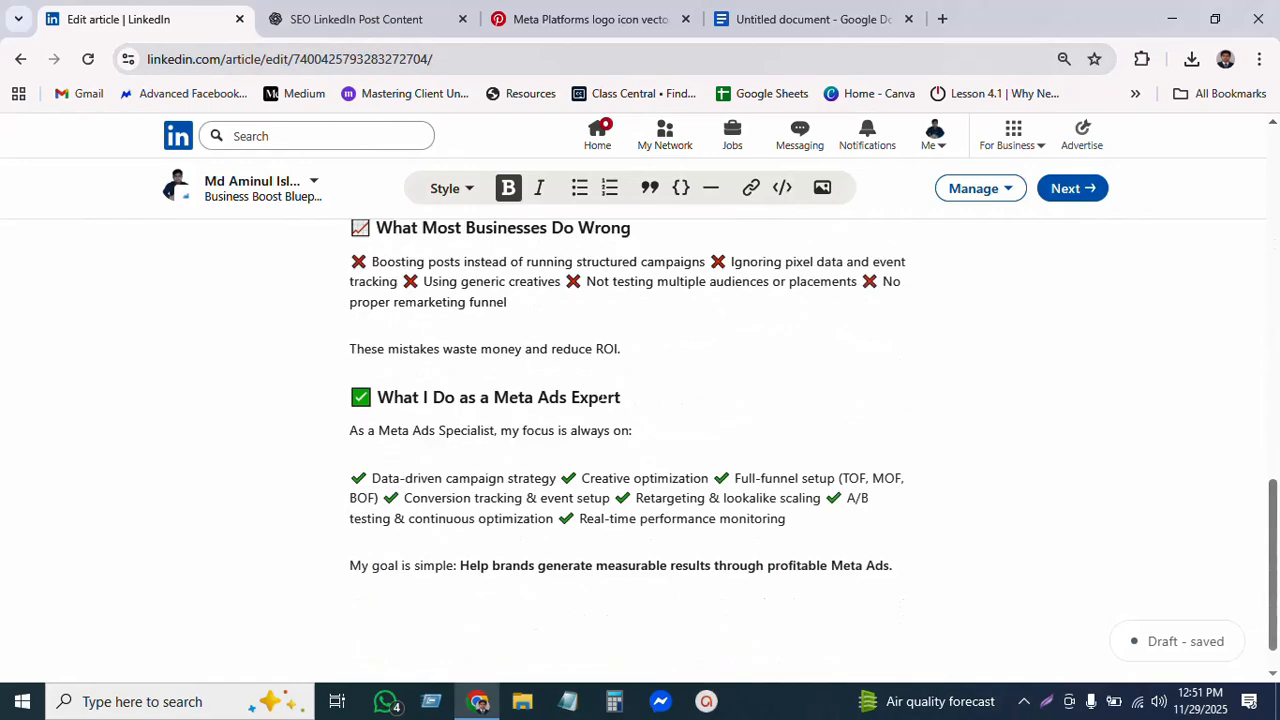
In the ChatGPT conversation, send the follow-up "also I am now working Creative Zone IT. as position Meta Ads Expert. 17 Years Experts".
left_click(356, 19)
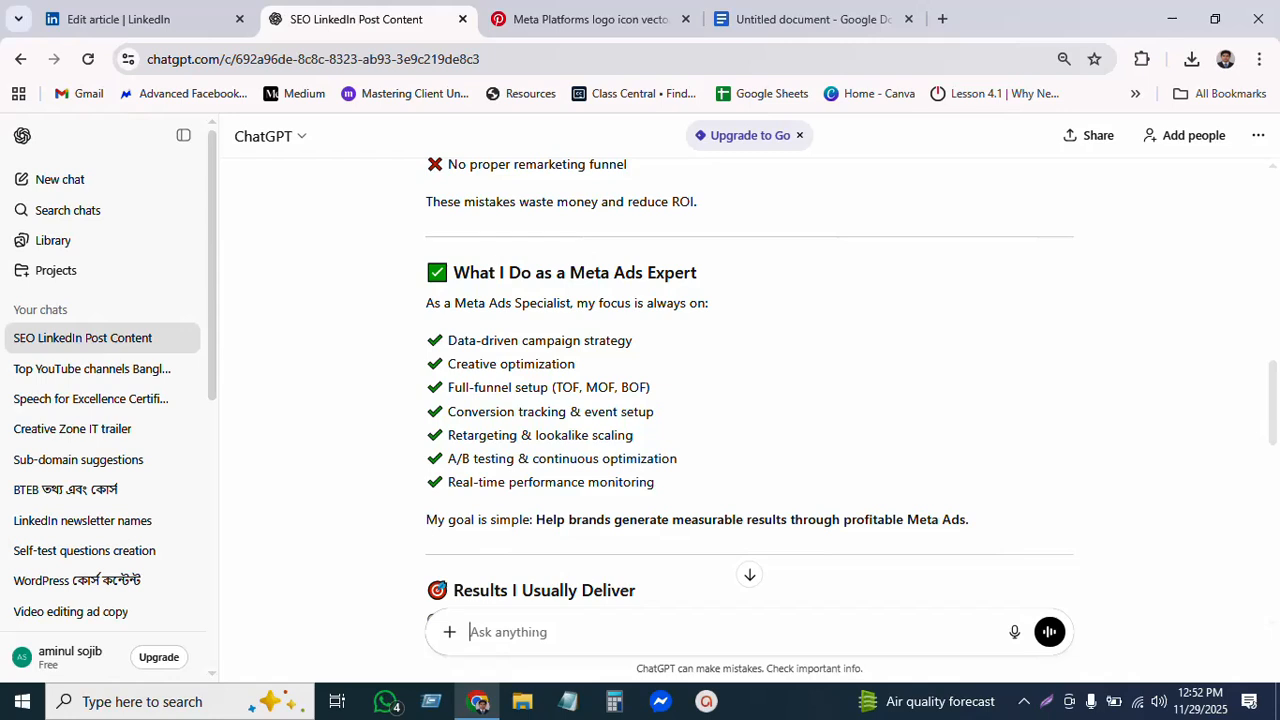
type("a")
type("lso I am now w")
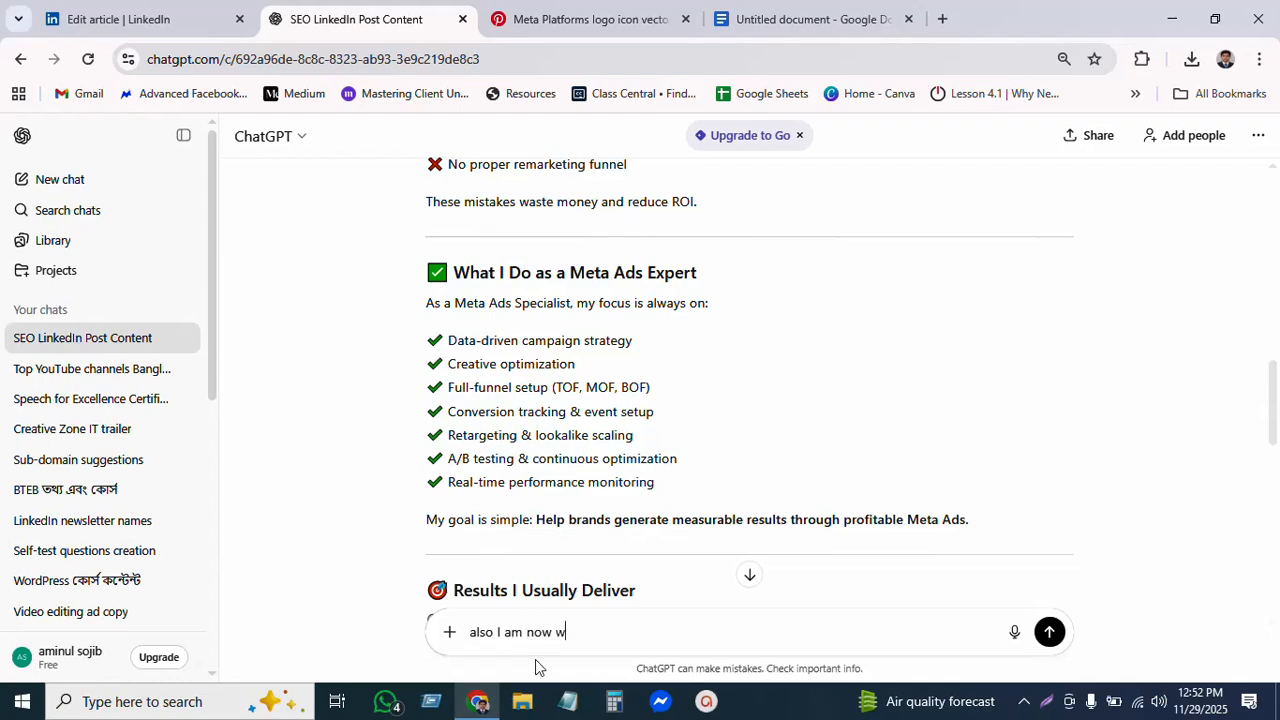
type("r")
type("rking Creative Zone IT. as")
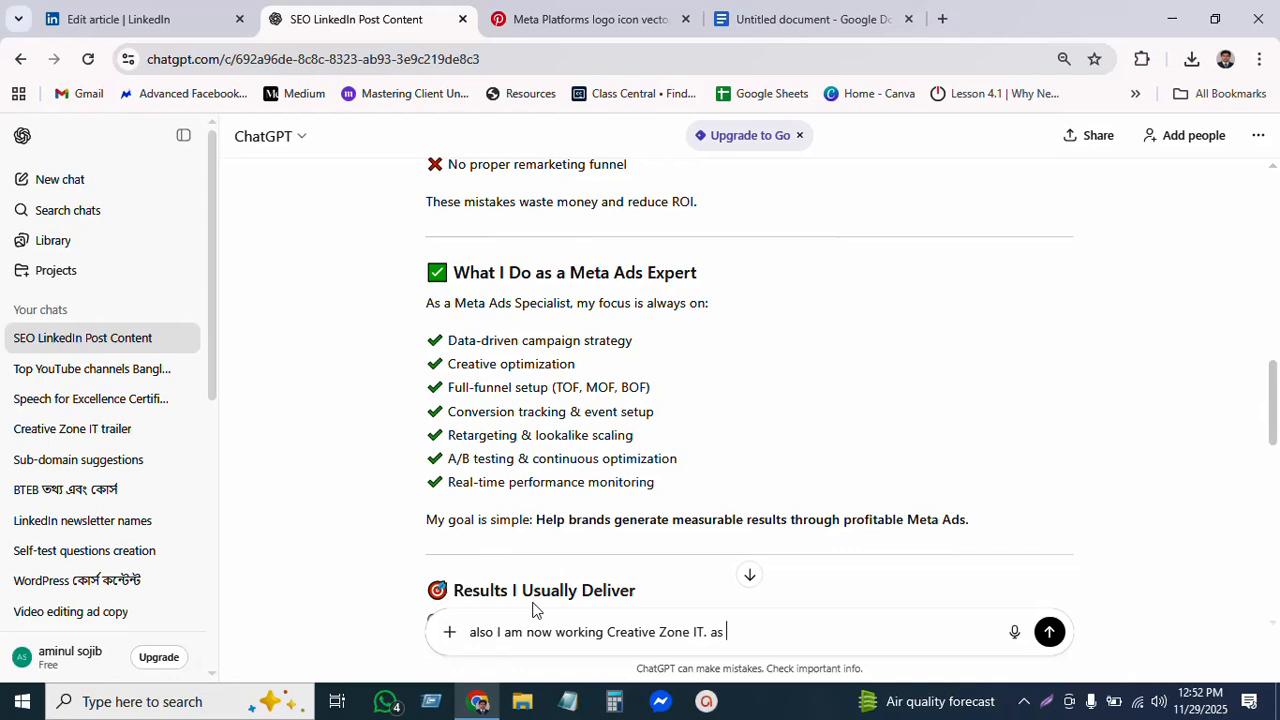
type("position Meta Ads Ex")
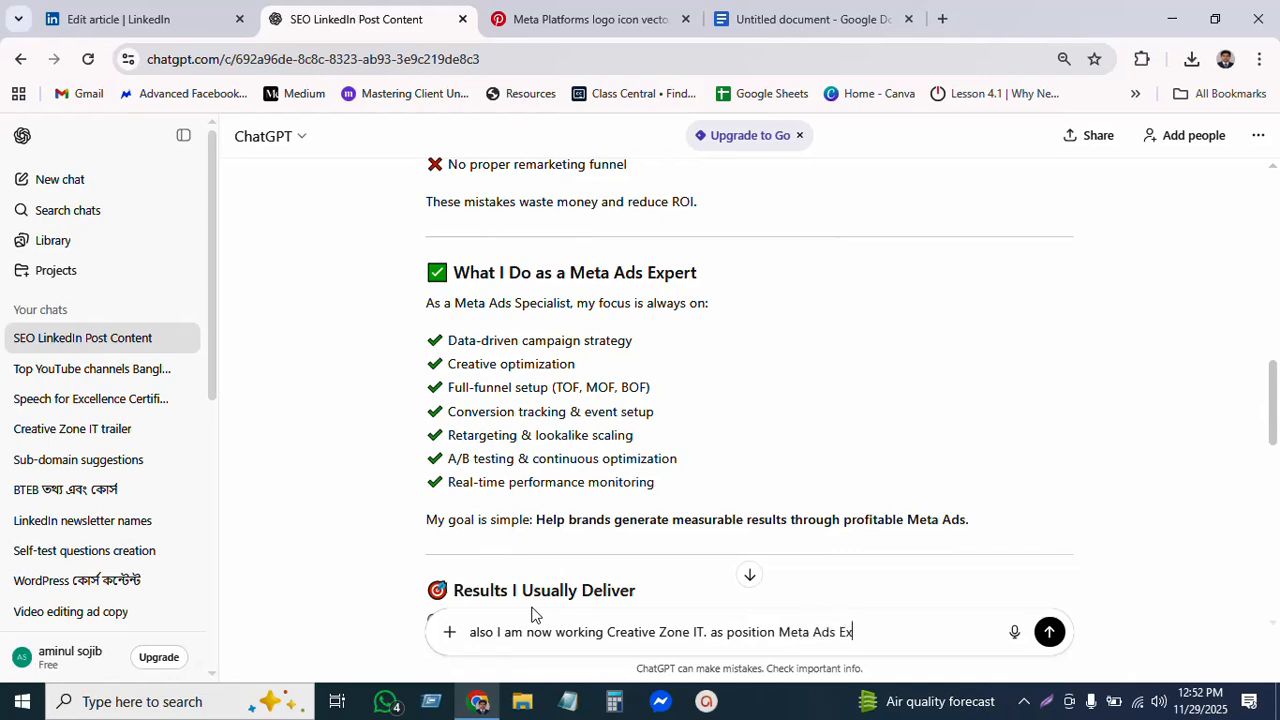
type("pert")
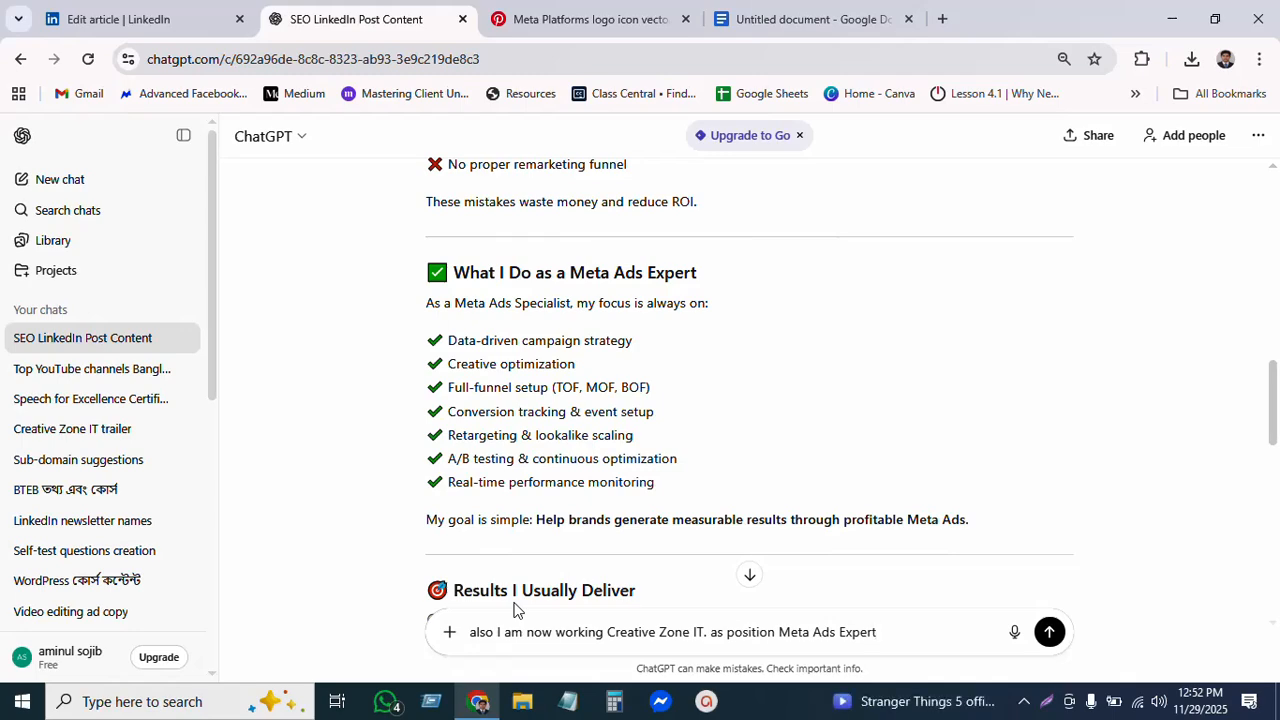
scroll(514, 609, "down", 6)
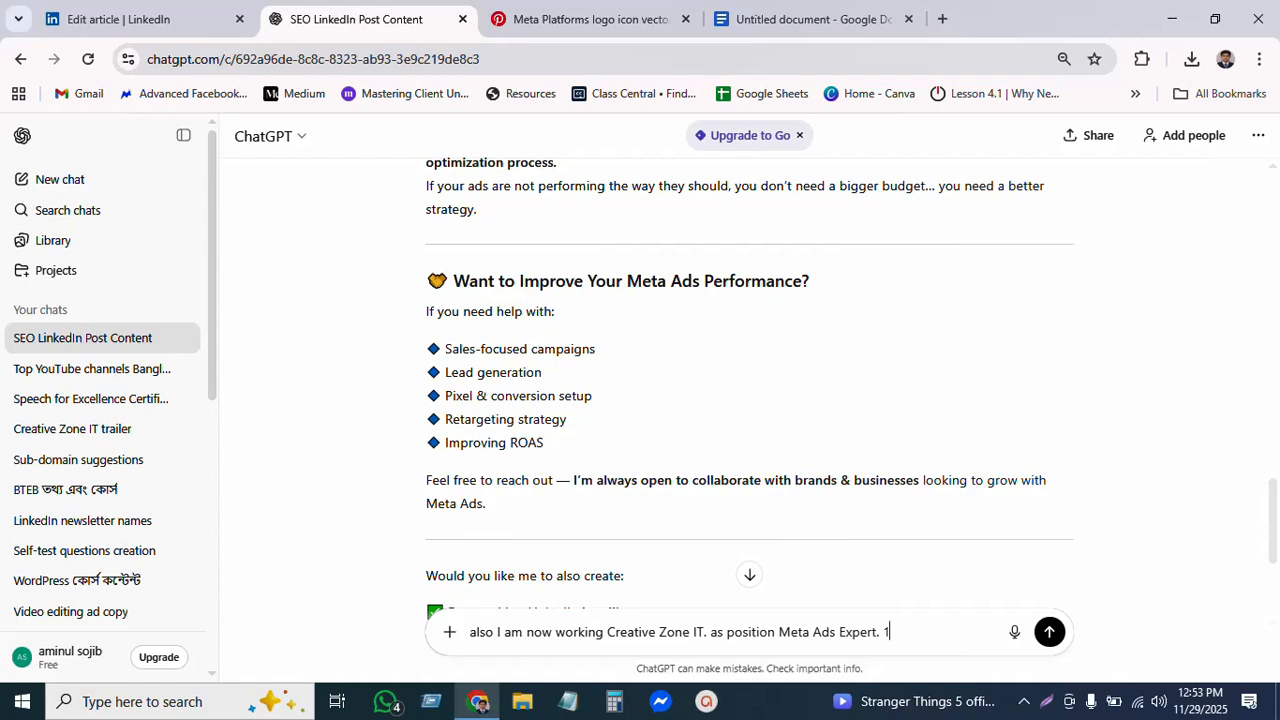
type("1")
key("BackSpace")
key("BackSpace")
key("BackSpace")
type("7 Years Experts")
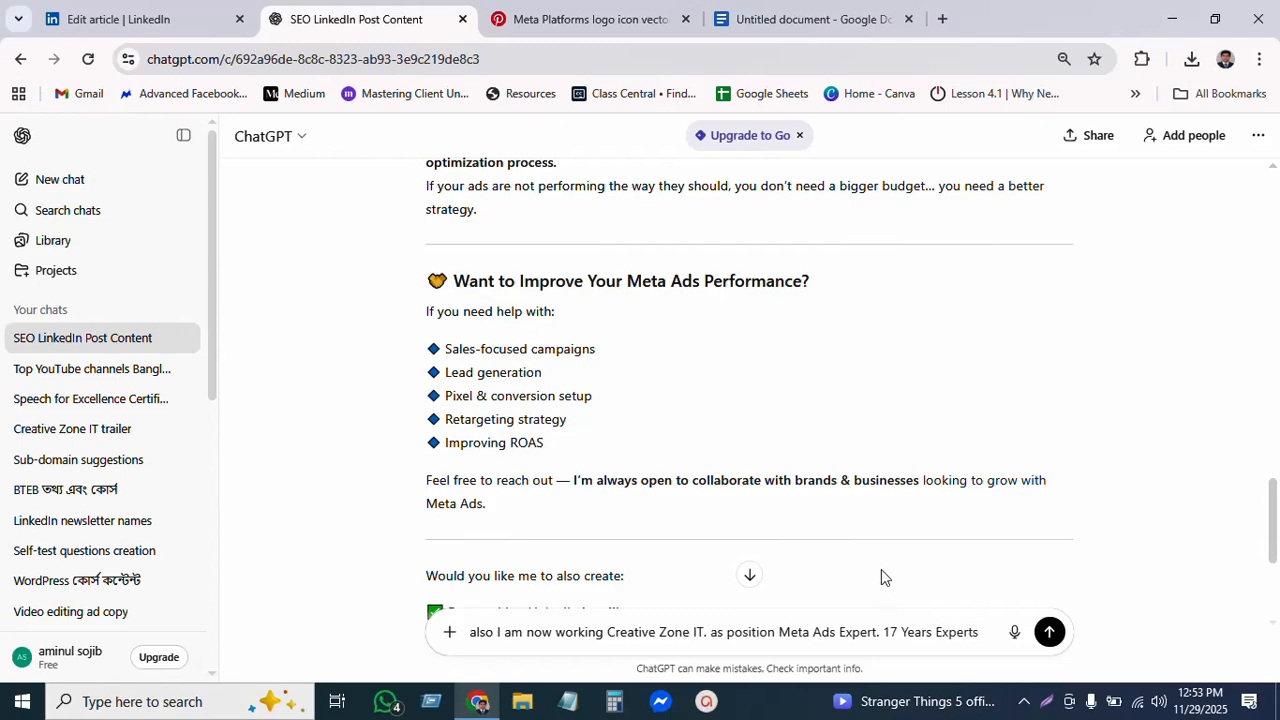
key("Return")
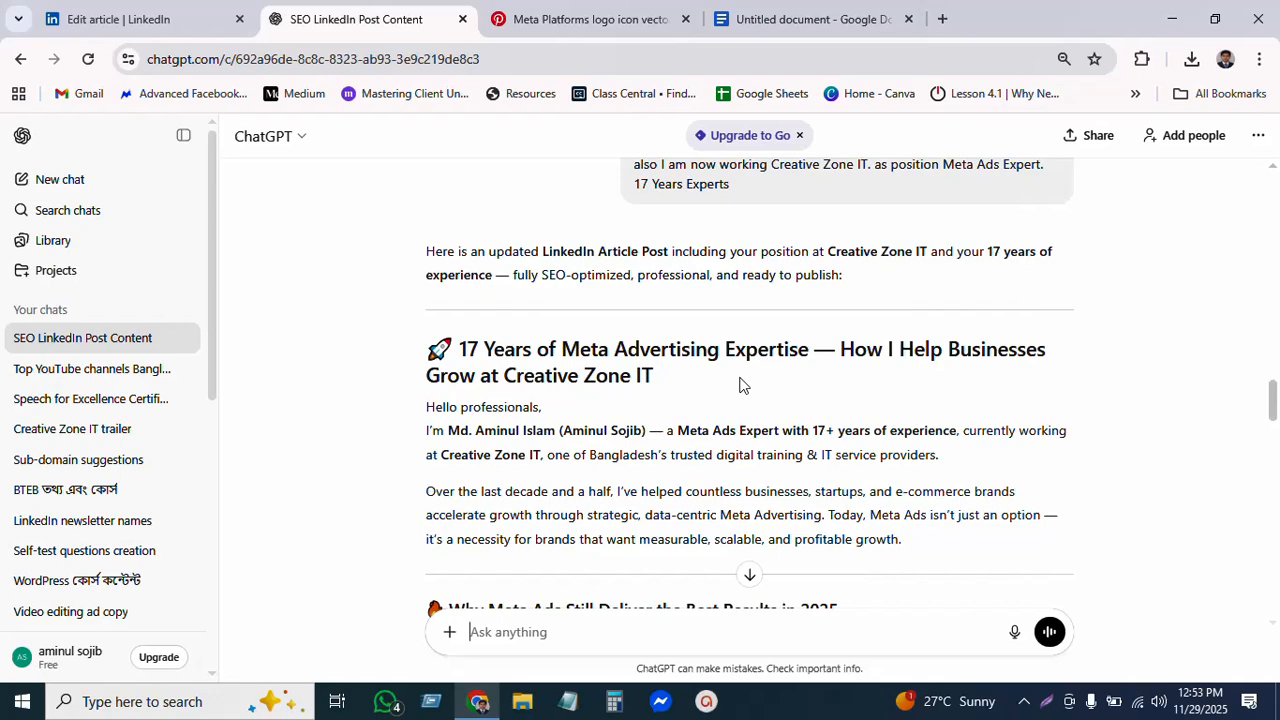
Copy the updated ChatGPT article from the "17 Years of Meta Advertising Expertise" headline, without its rocket emoji, through the closing "Just tell me!".
scroll(713, 348, "down", 3)
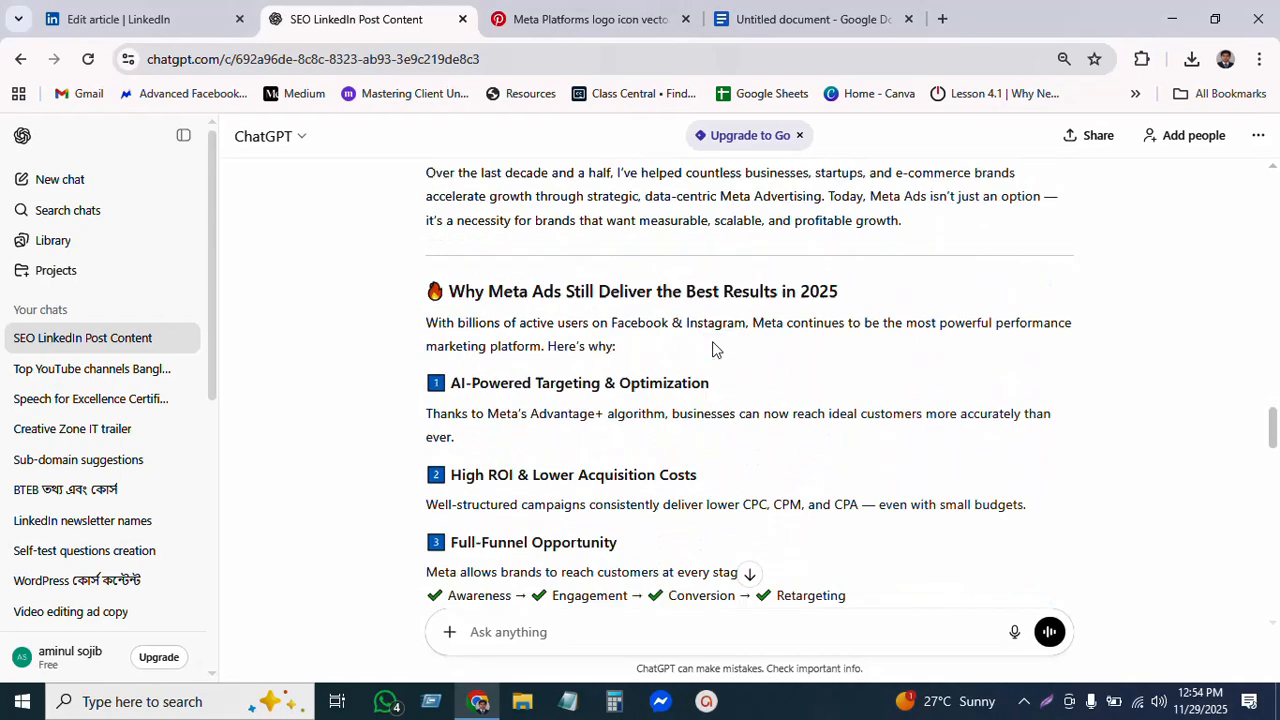
scroll(713, 348, "up", 2)
scroll(726, 405, "up", 2)
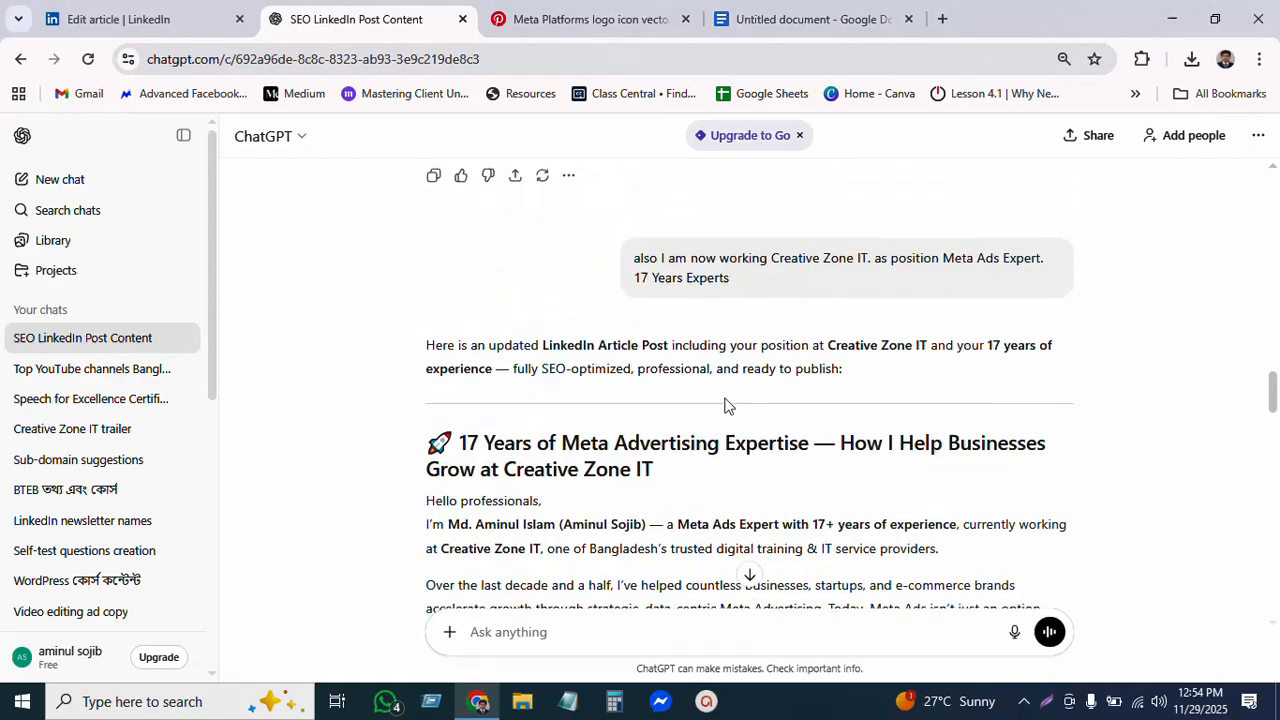
left_click_drag(459, 443, 879, 438)
scroll(731, 514, "down", 10)
scroll(863, 511, "down", 10)
scroll(887, 492, "down", 1)
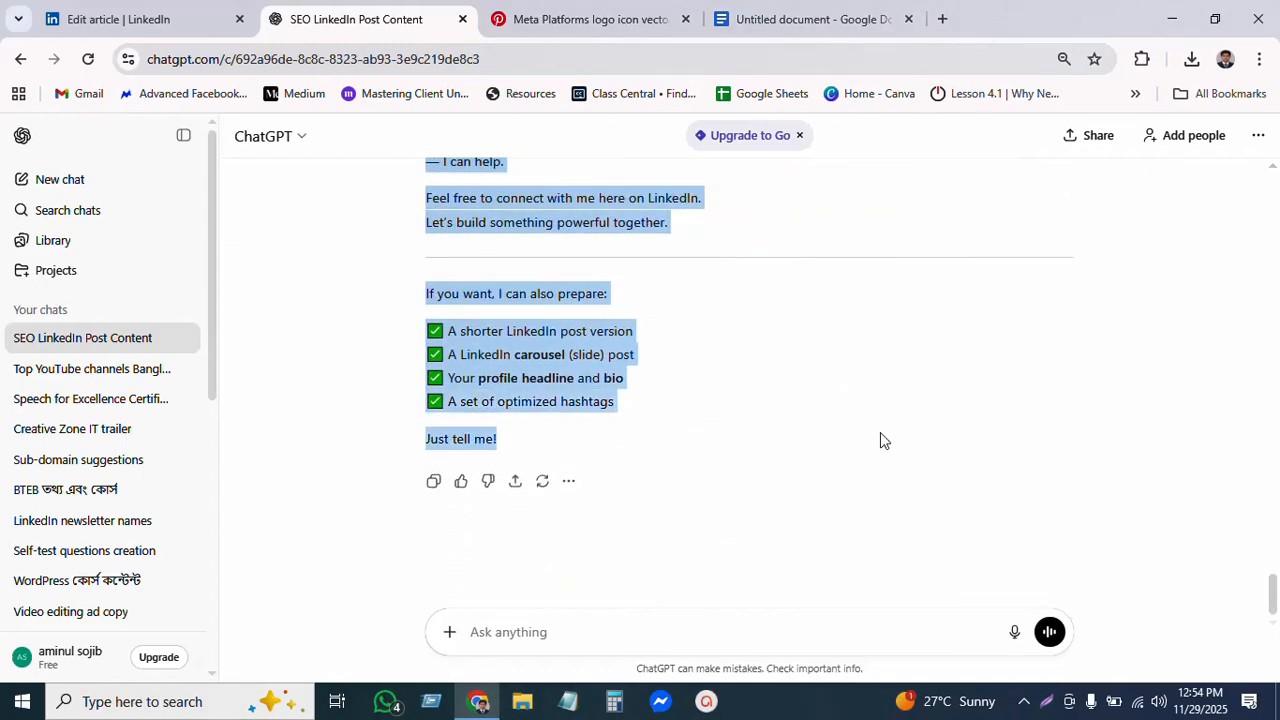
Switch to the Google Docs document and replace its entire old article text with the copied updated version.
left_click(800, 19)
left_click(553, 399)
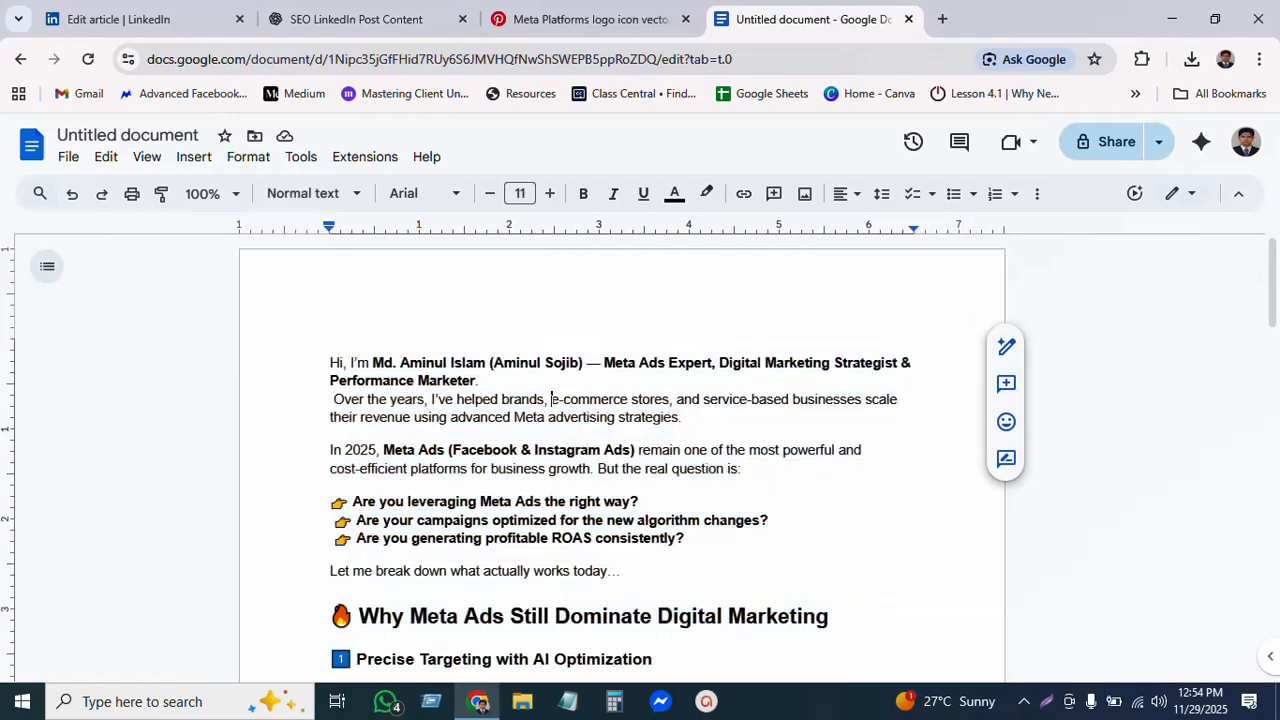
key("Up")
left_click_drag(330, 363, 700, 600)
scroll(531, 556, "down", 3)
scroll(680, 610, "down", 6)
key("shift+Down")
key("shift+Down")
key("shift+Down")
key("shift+Down")
key("shift+Down")
key("shift+Down")
key("shift+Down")
key("shift+Down")
key("shift+Down")
key("shift+Down")
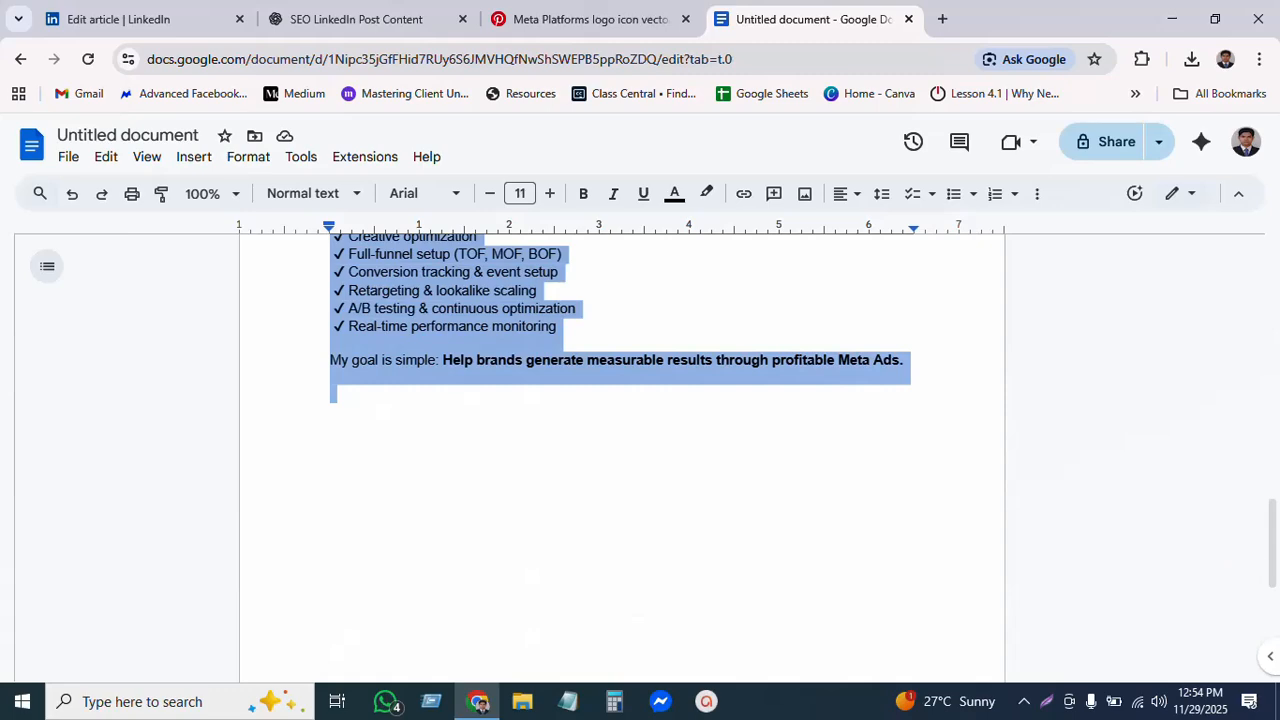
key("shift+Up")
key("shift+Up")
key("shift+Down")
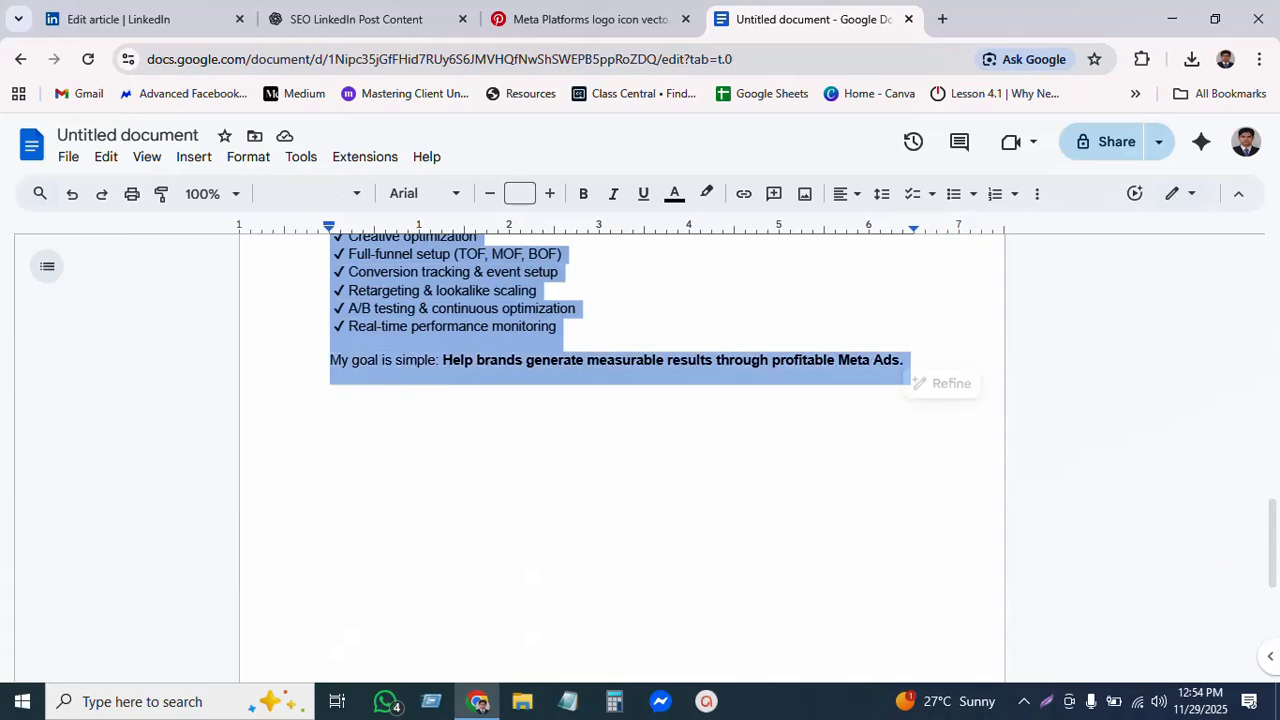
key("ctrl+v")
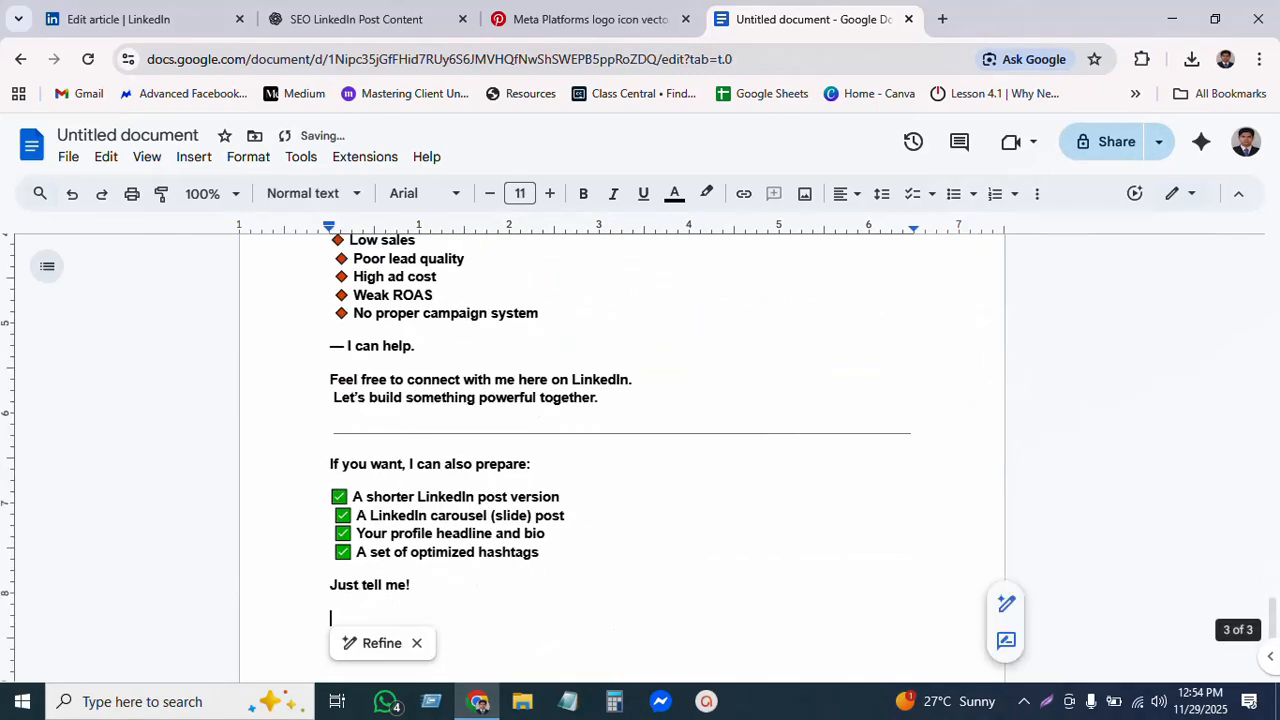
Delete the divider lines above the "Why Meta Ads Still Deliver the Best Results in 2025" and "The Most Common Mistakes Businesses Make" headings.
scroll(620, 450, "up", 10)
scroll(620, 450, "up", 10)
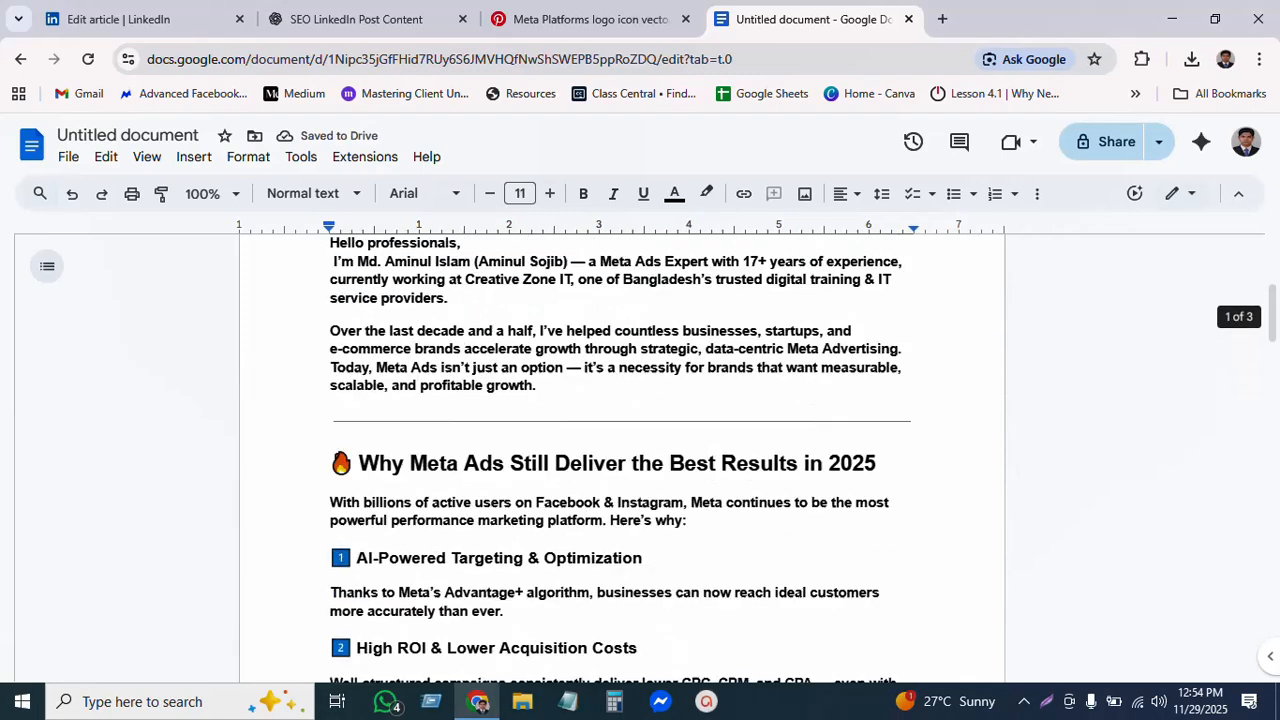
scroll(620, 450, "down", 3)
scroll(620, 450, "down", 3)
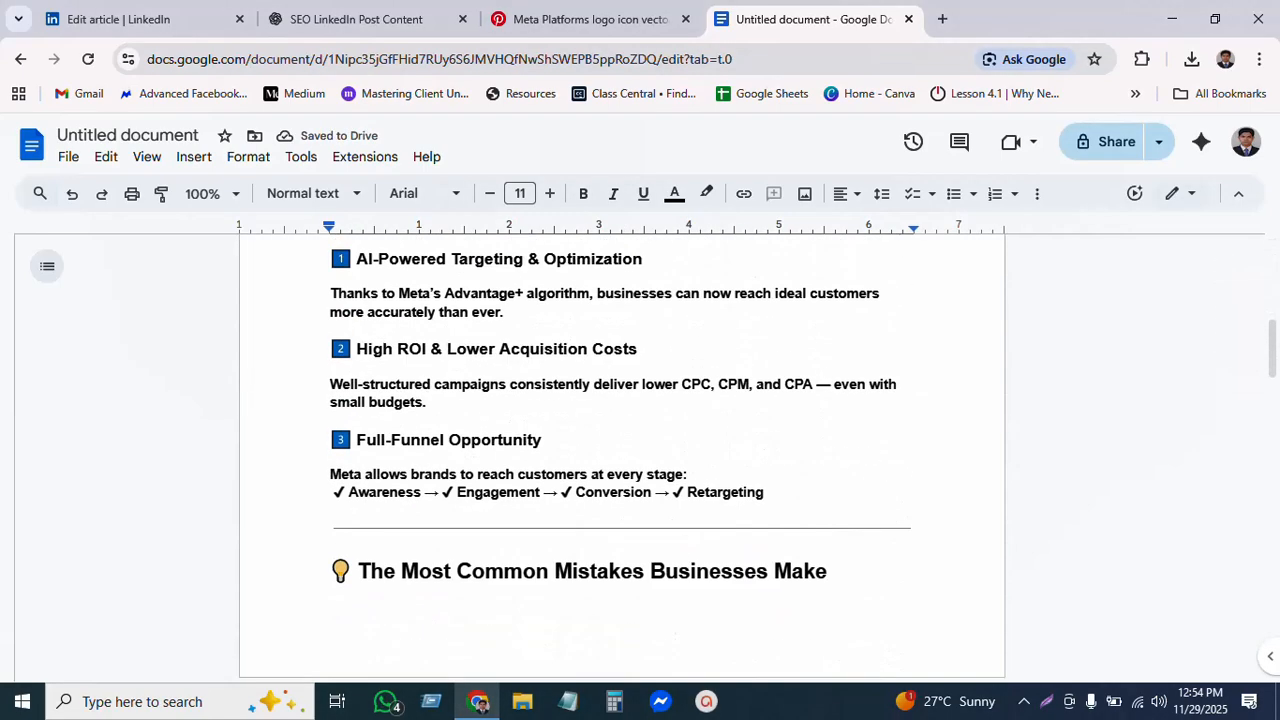
scroll(620, 450, "up", 2)
left_click(516, 310)
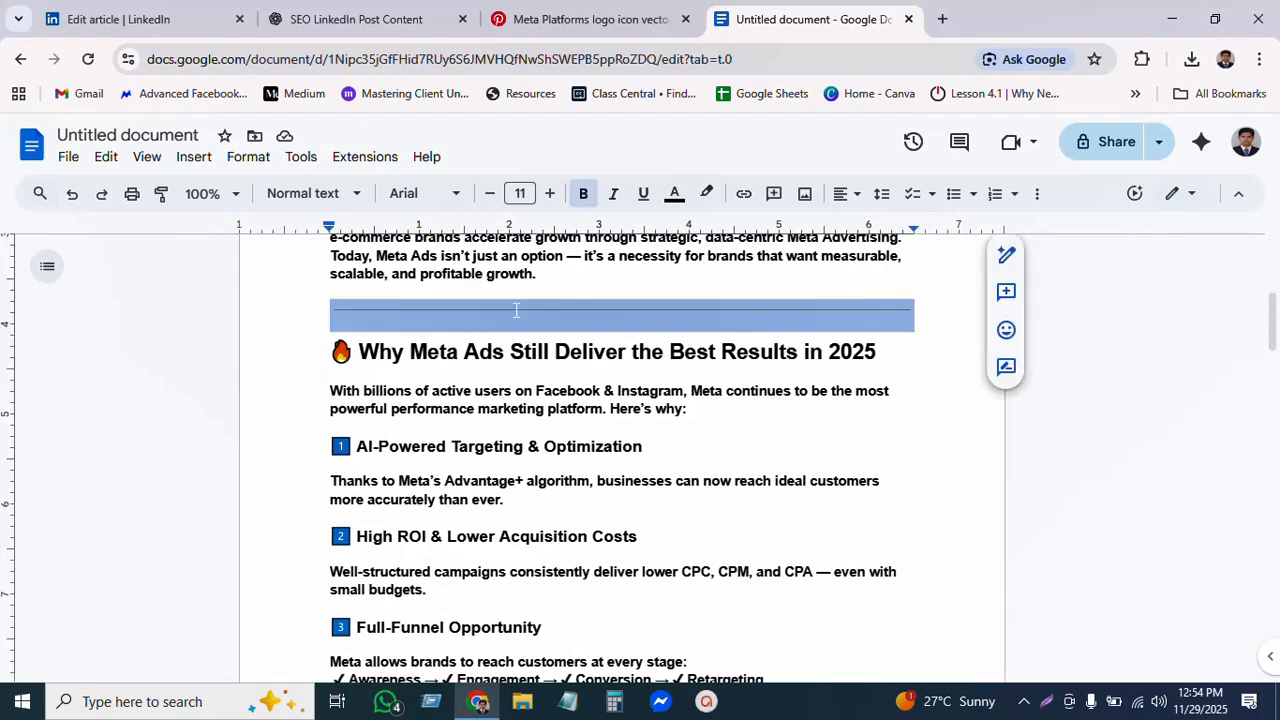
key("Delete")
scroll(620, 450, "down", 5)
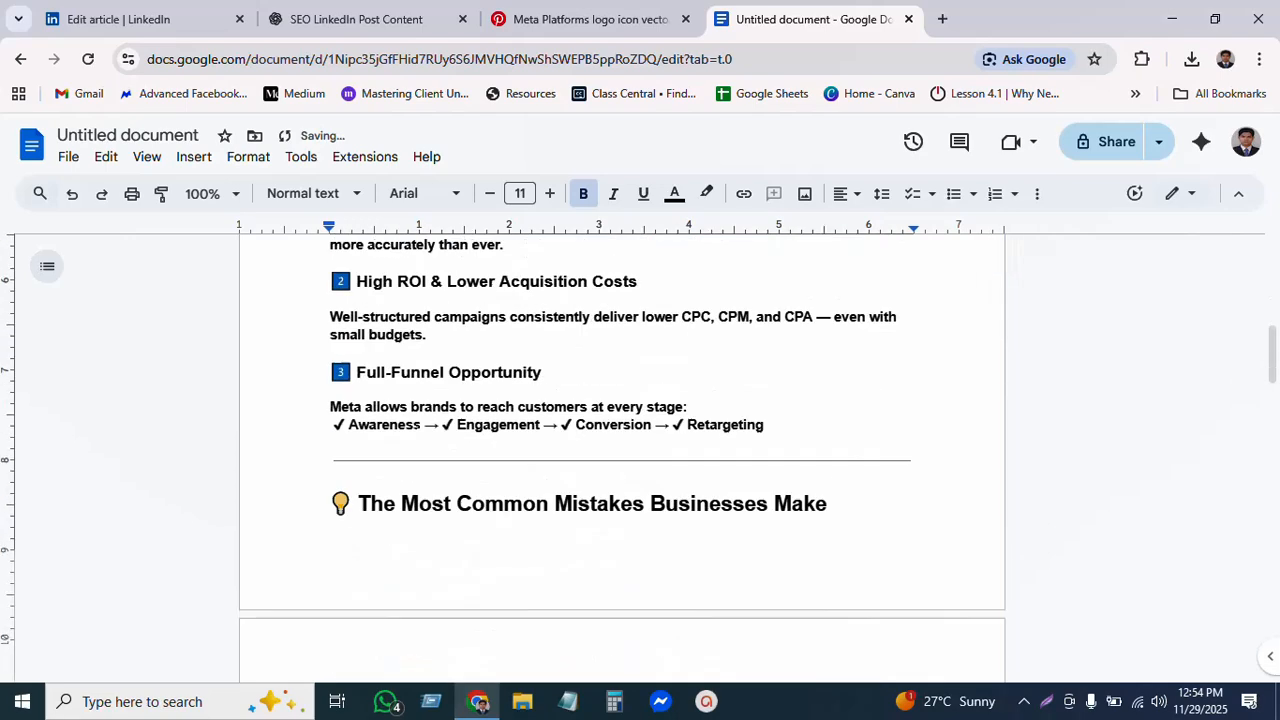
scroll(620, 450, "up", 1)
left_click(520, 340)
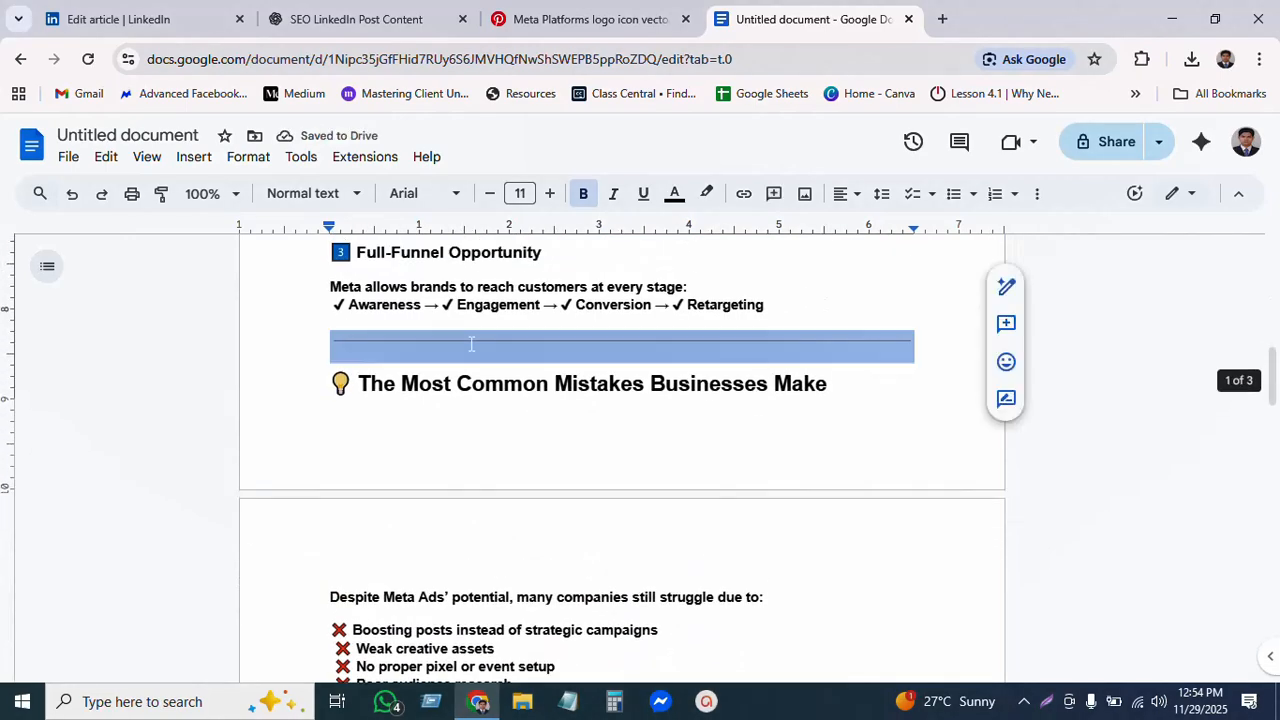
key("Delete")
Delete the divider lines above the "What I Do as a Meta Ads Expert at Creative Zone IT" and "What Businesses Achieve With My Strategy" headings.
scroll(462, 460, "down", 2)
scroll(460, 458, "down", 2)
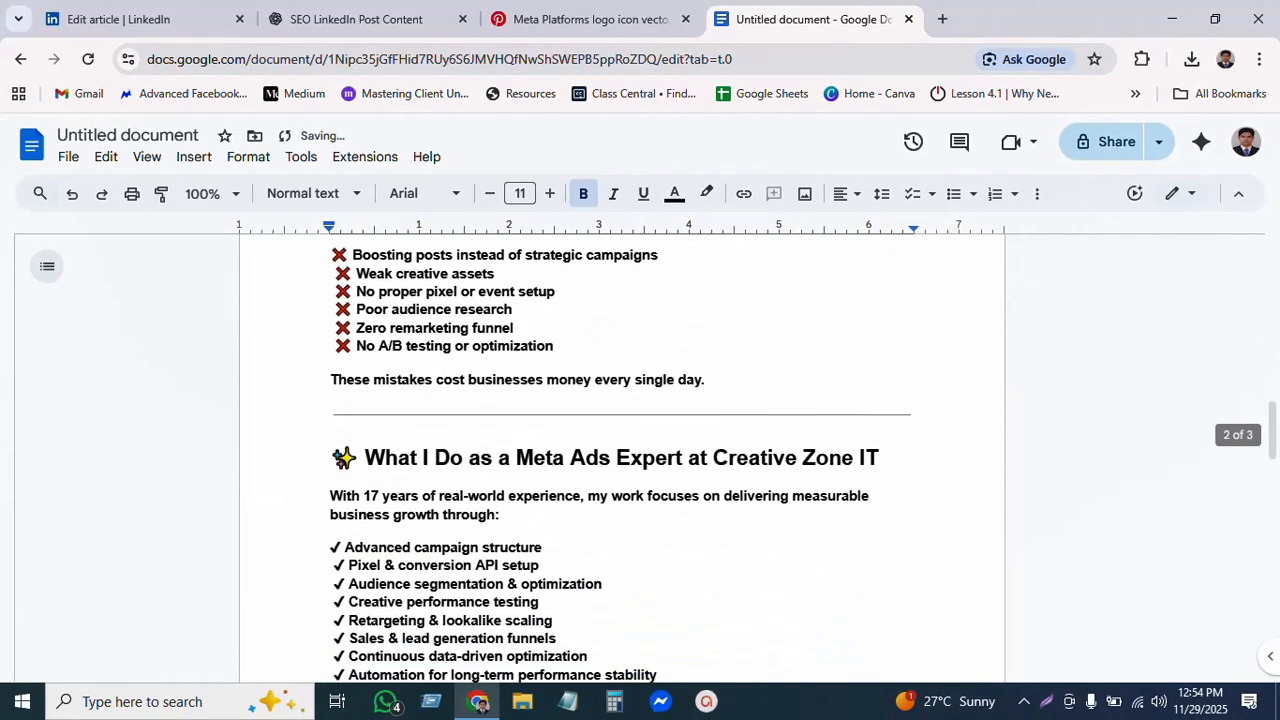
left_click(460, 416)
key("Delete")
scroll(460, 450, "down", 3)
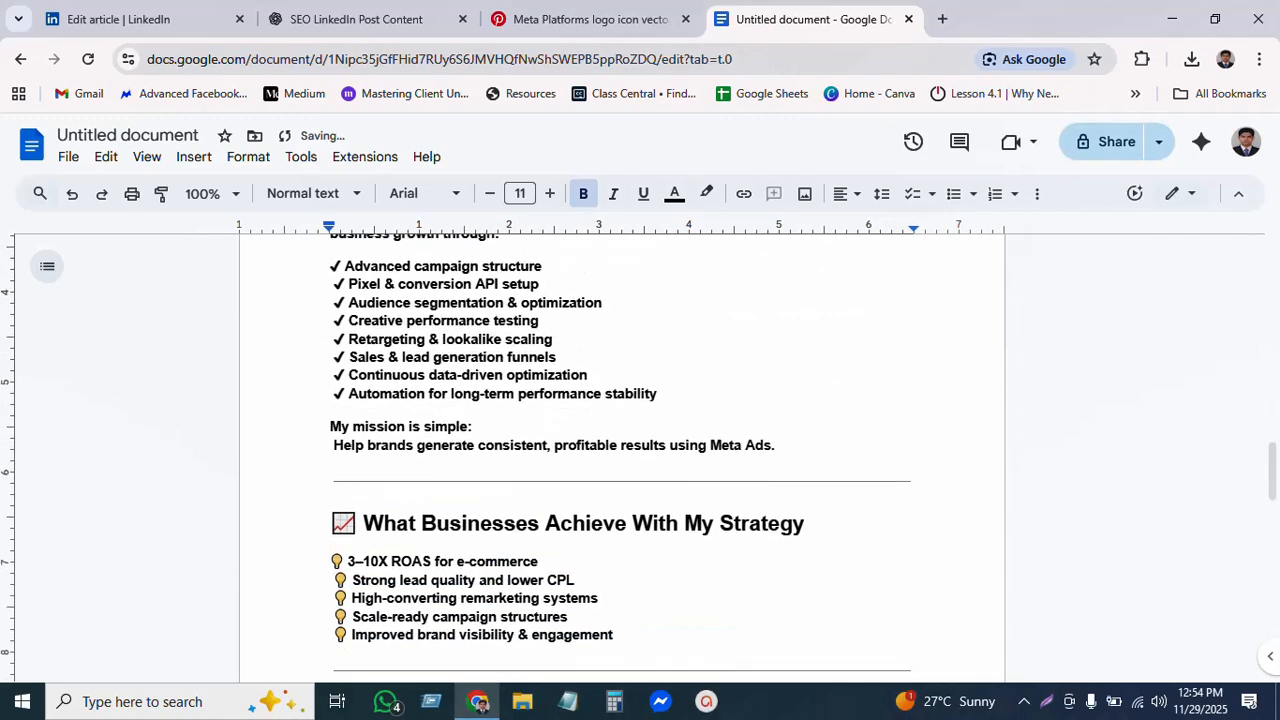
left_click(460, 482)
key("Delete")
Delete the divider lines above the "My Journey with Creative Zone IT" and "Want to Improve Your Meta Ads Performance?" headings.
scroll(460, 482, "down", 3)
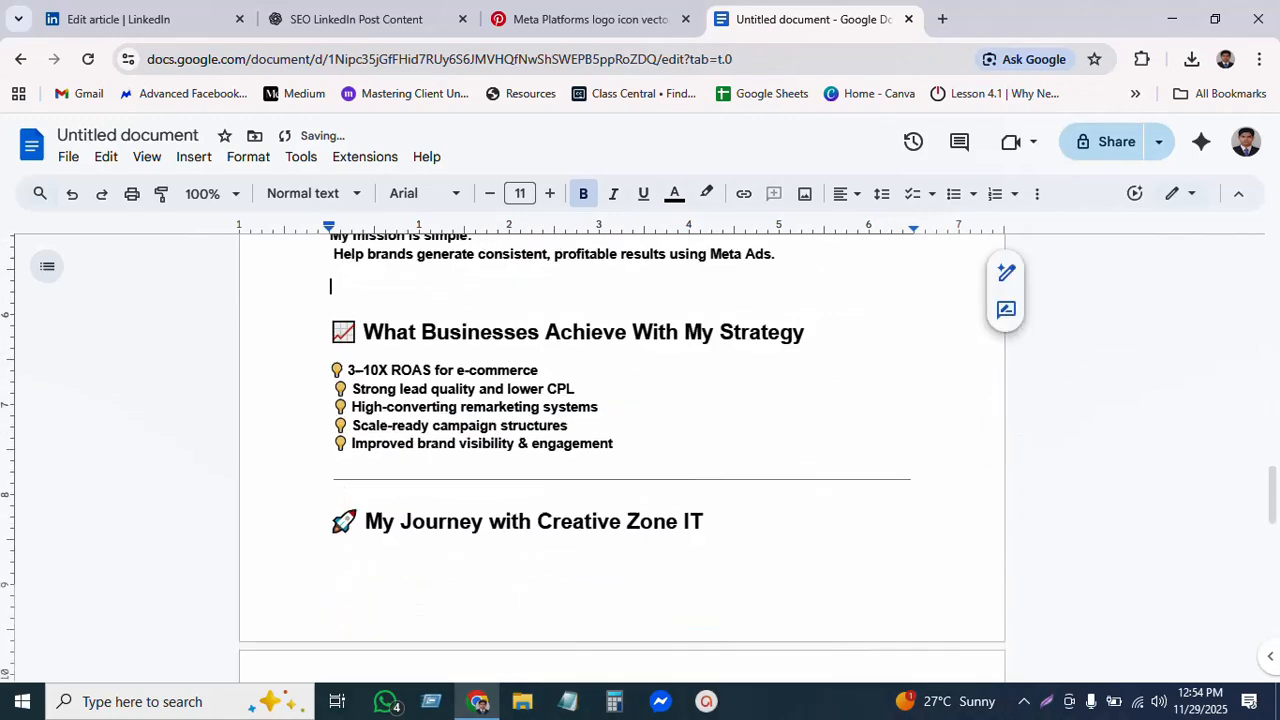
left_click(512, 389)
key("Delete")
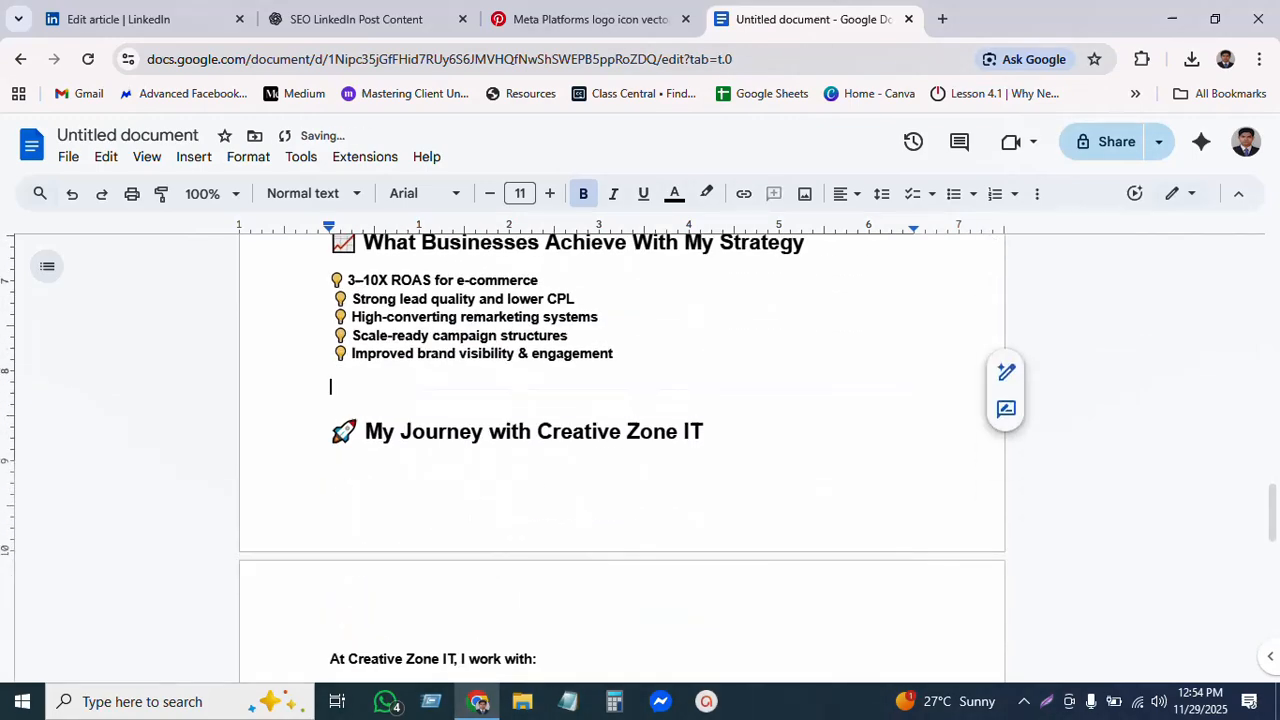
scroll(512, 392, "down", 4)
left_click(467, 528)
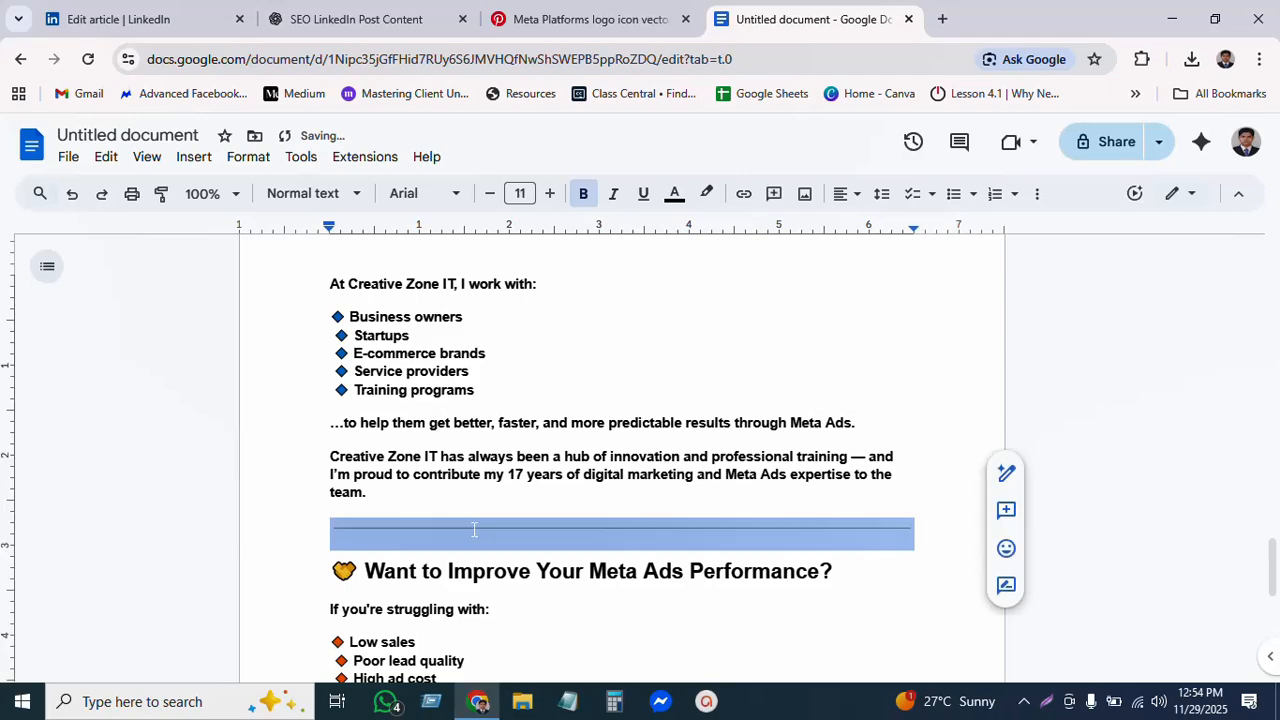
key("Delete")
Switch to Pinterest, browse the related Meta logo pins, open the "Hello Meta!" video pin and pause its playback.
left_click(626, 20)
scroll(897, 434, "down", 5)
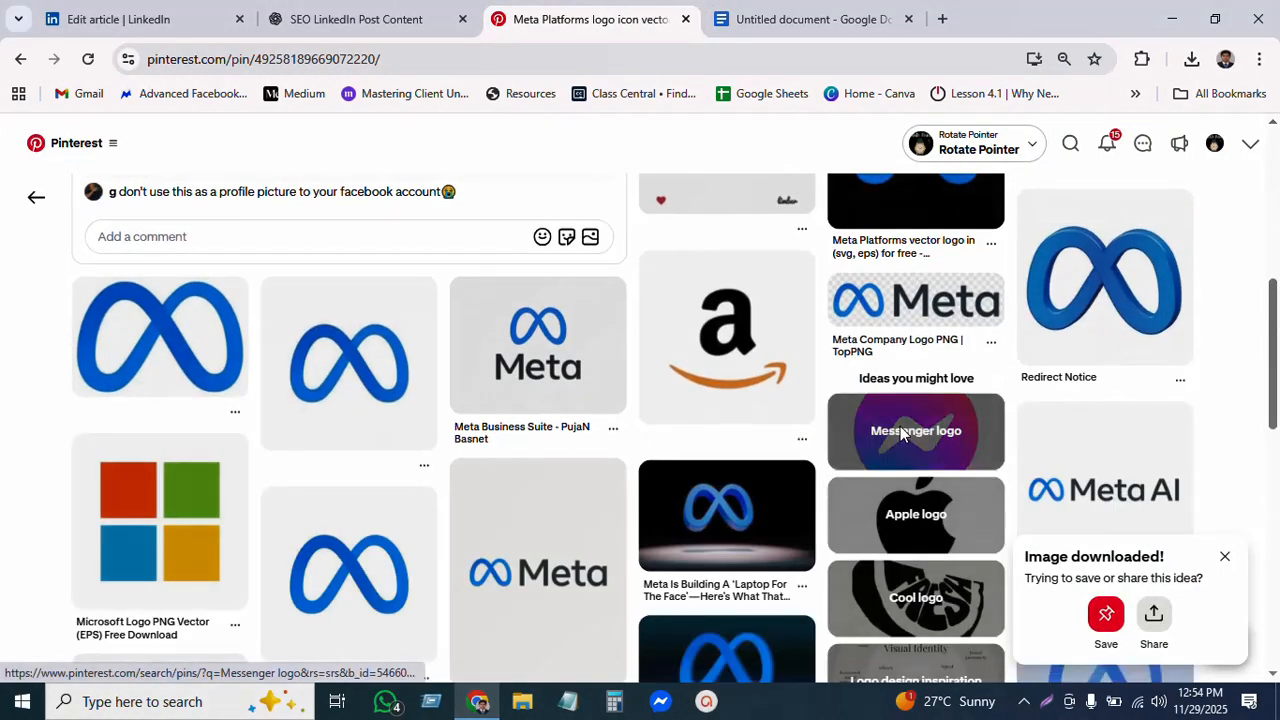
scroll(878, 440, "down", 1)
scroll(877, 440, "down", 3)
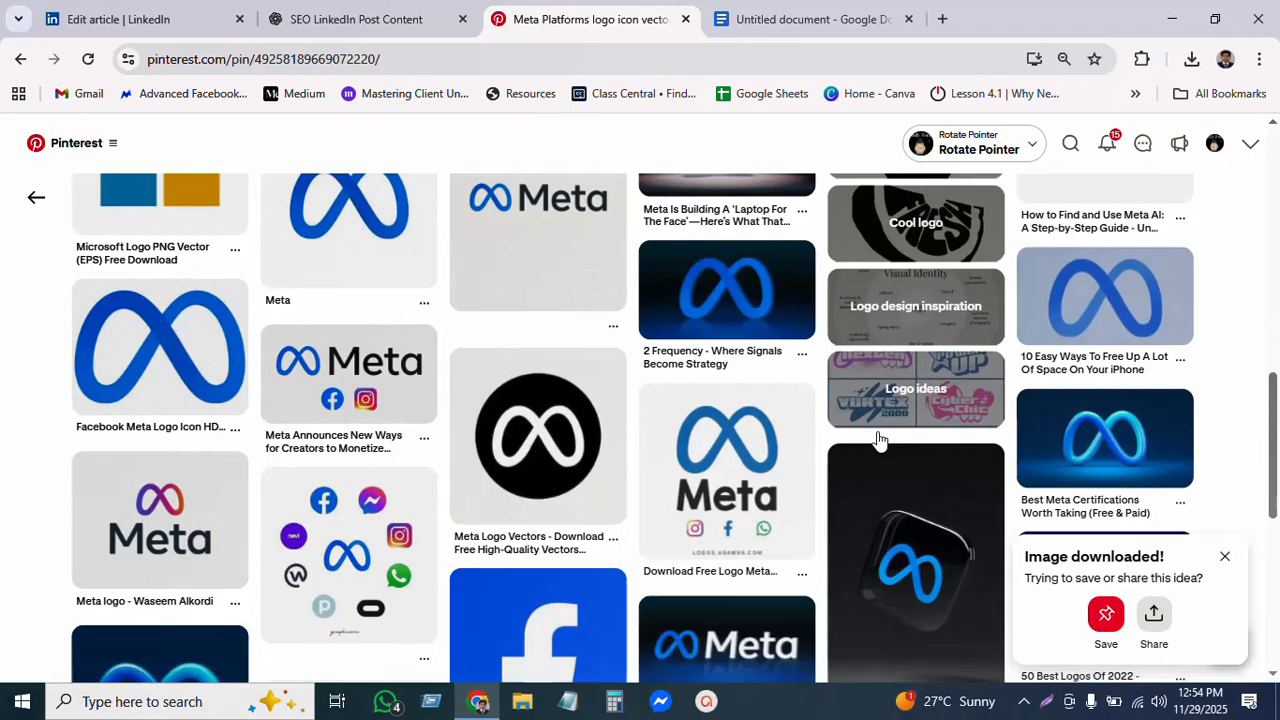
scroll(877, 438, "down", 1)
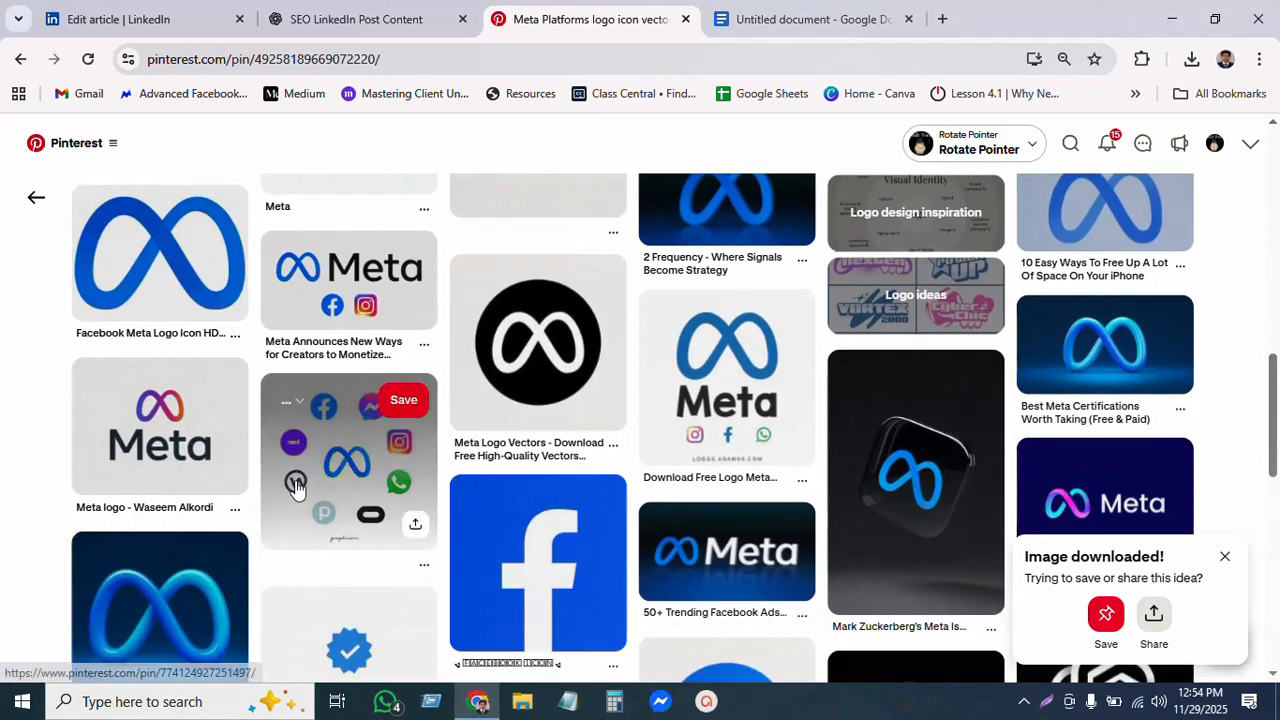
left_click(358, 457)
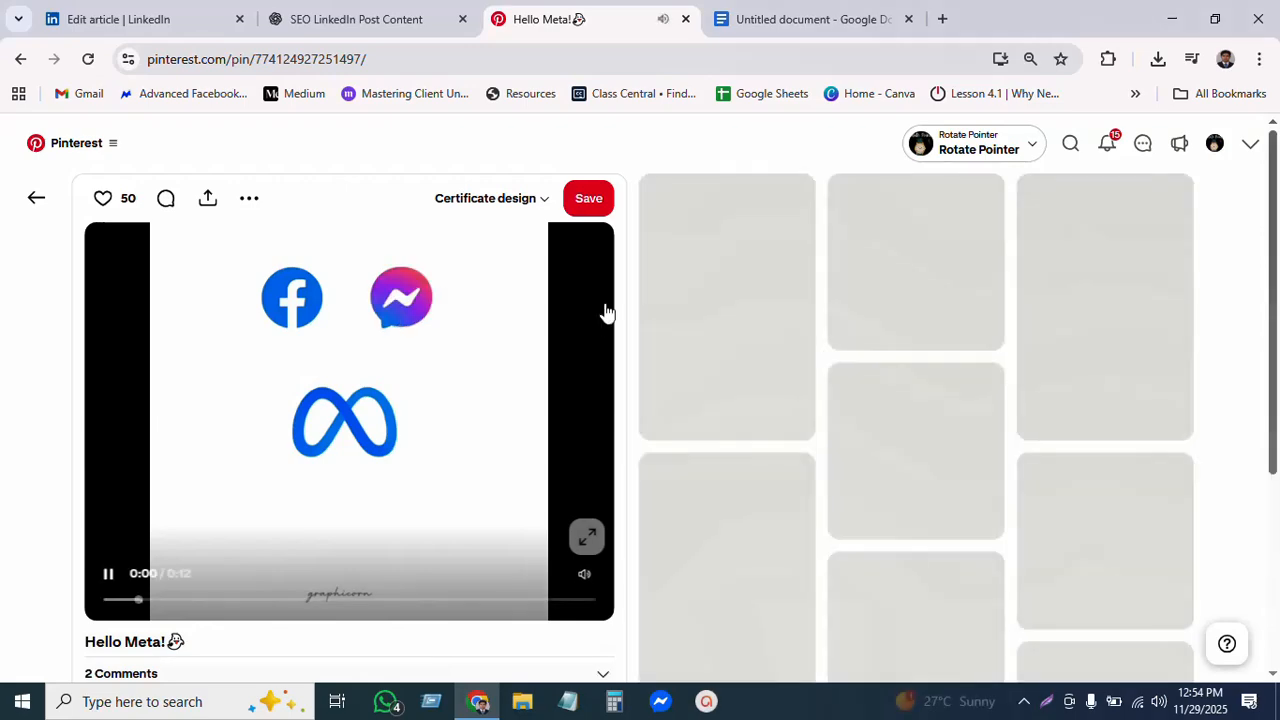
scroll(469, 520, "down", 2)
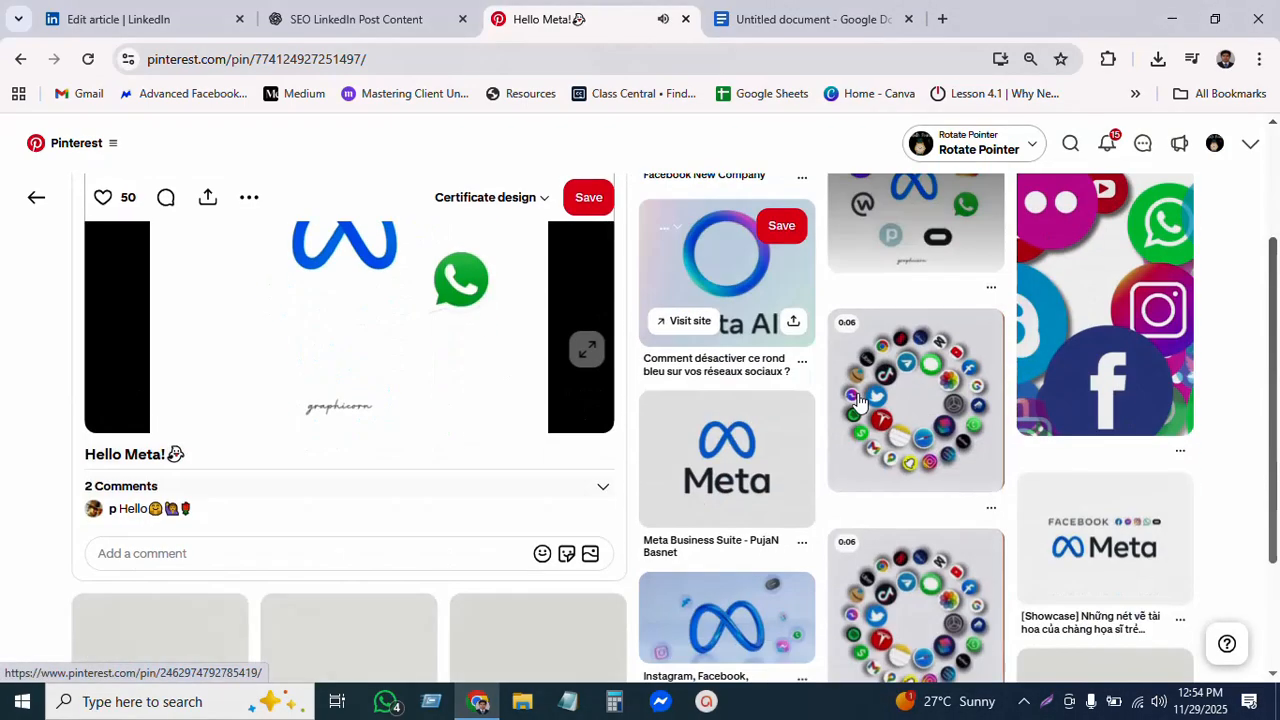
left_click(108, 386)
Open the related "Facebook New Company" pin showing the Meta logo with Facebook, WhatsApp and Instagram icons.
scroll(778, 381, "up", 1)
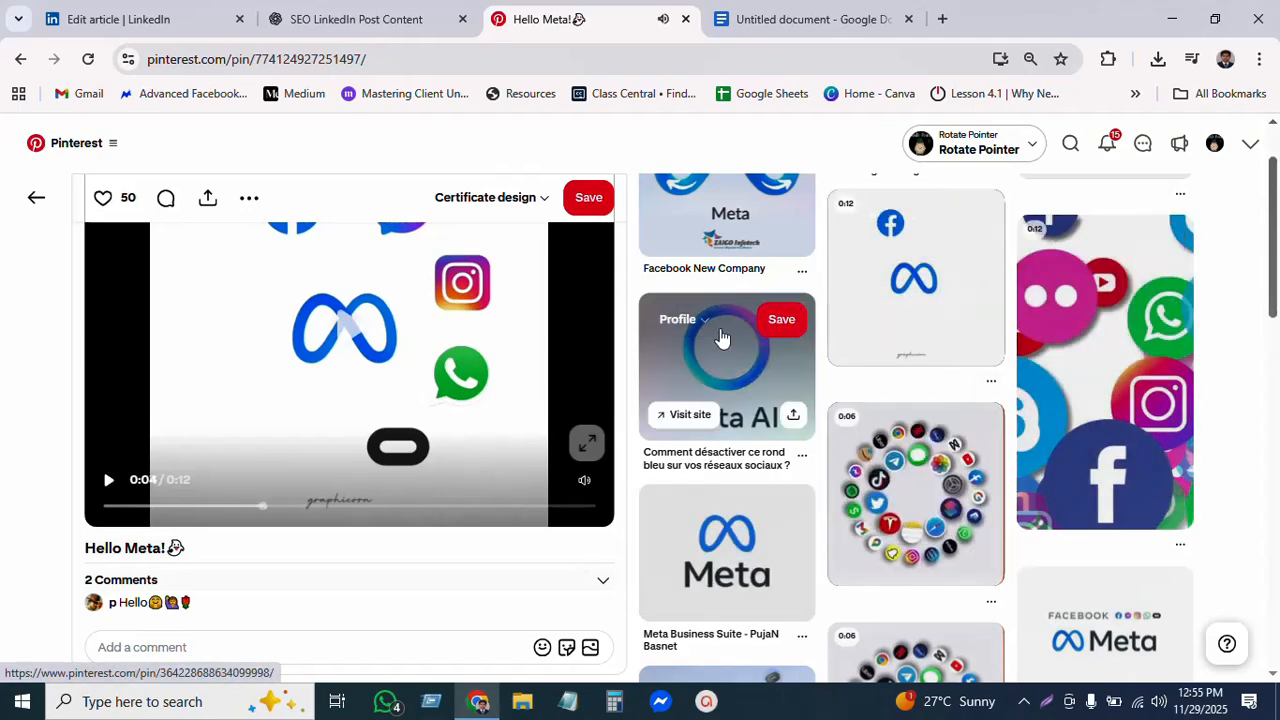
scroll(720, 336, "up", 1)
left_click(727, 265)
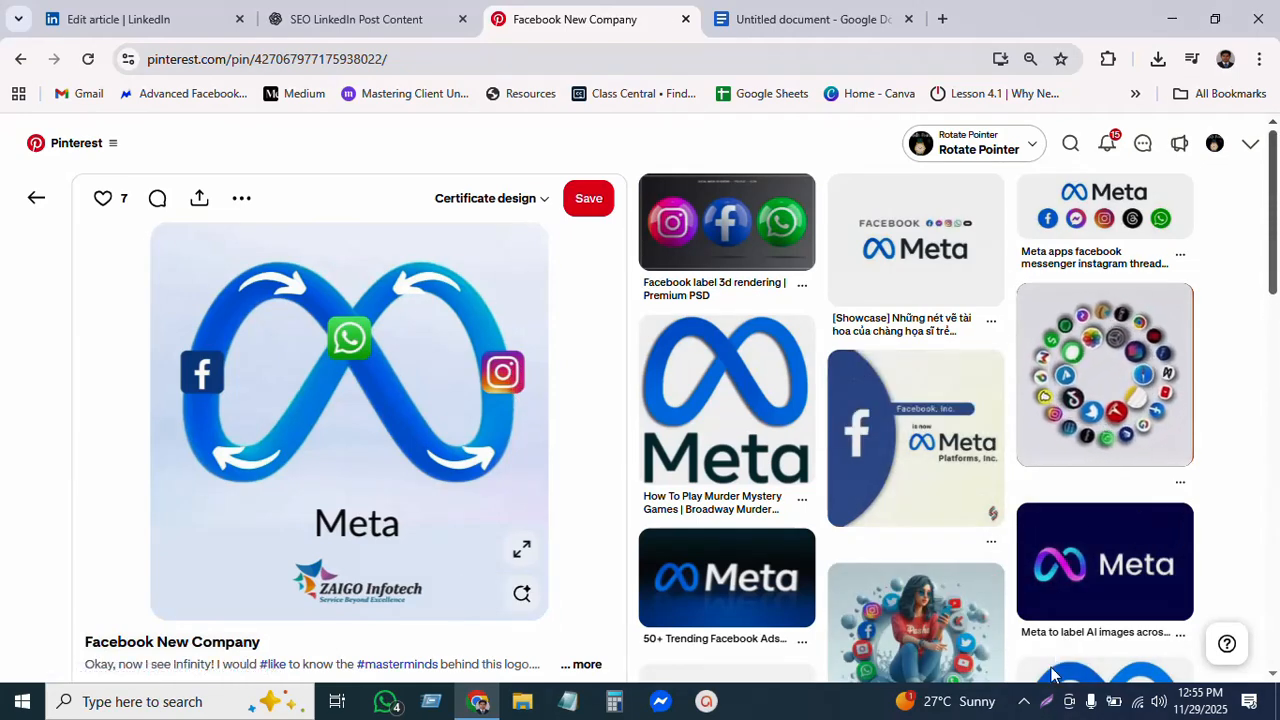
Capture a screenshot of about 409x330 pixels around the pin's Meta logo and save it to the Desktop as a JPEG named "meta".
left_click(1045, 701)
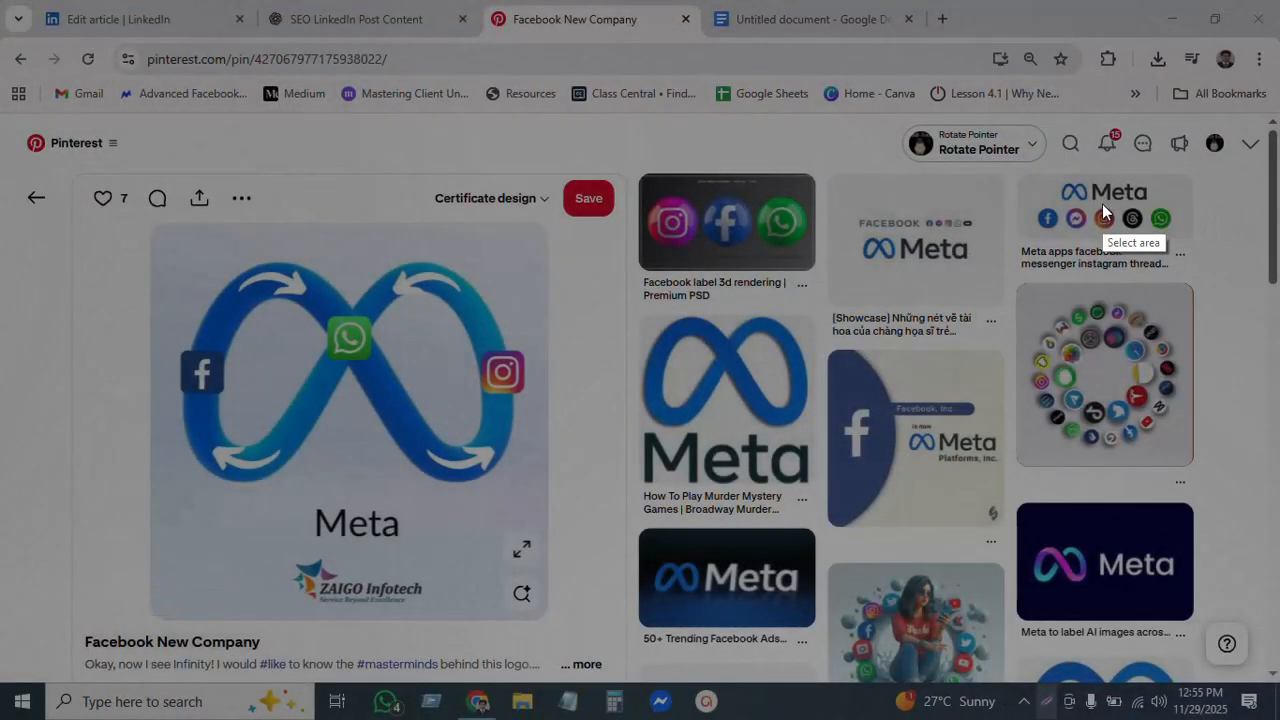
key("Escape")
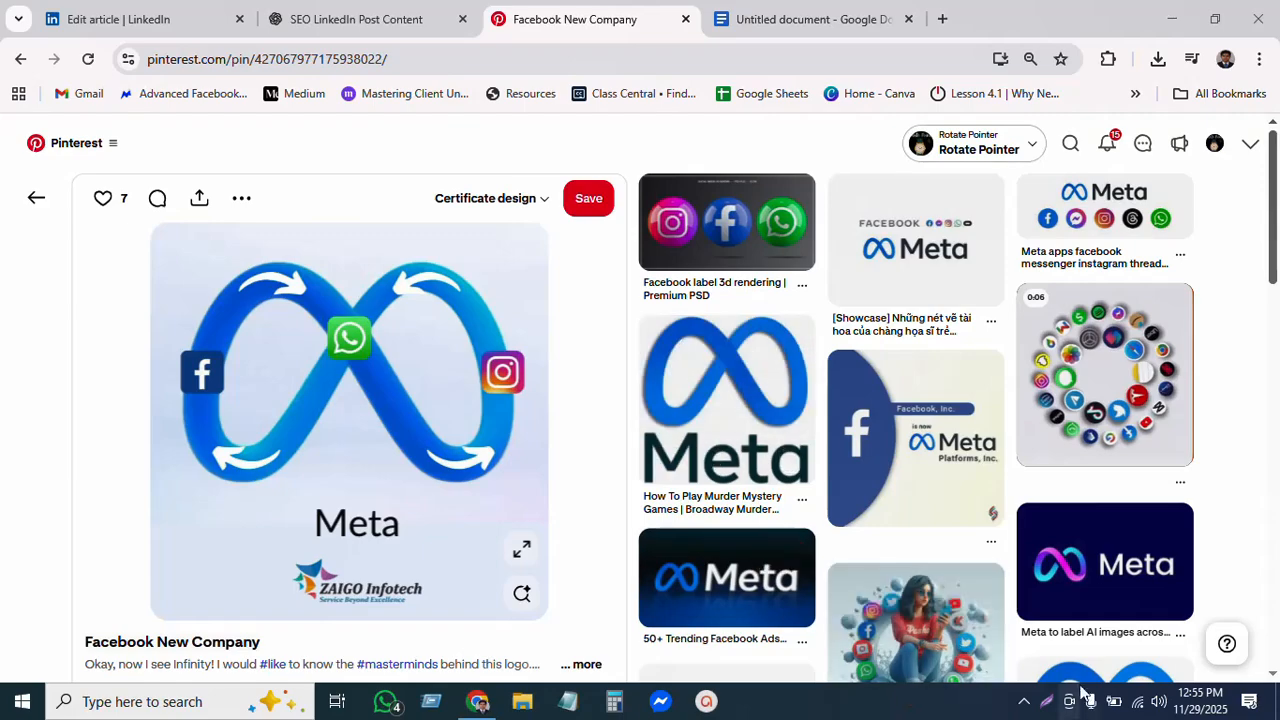
left_click(1053, 708)
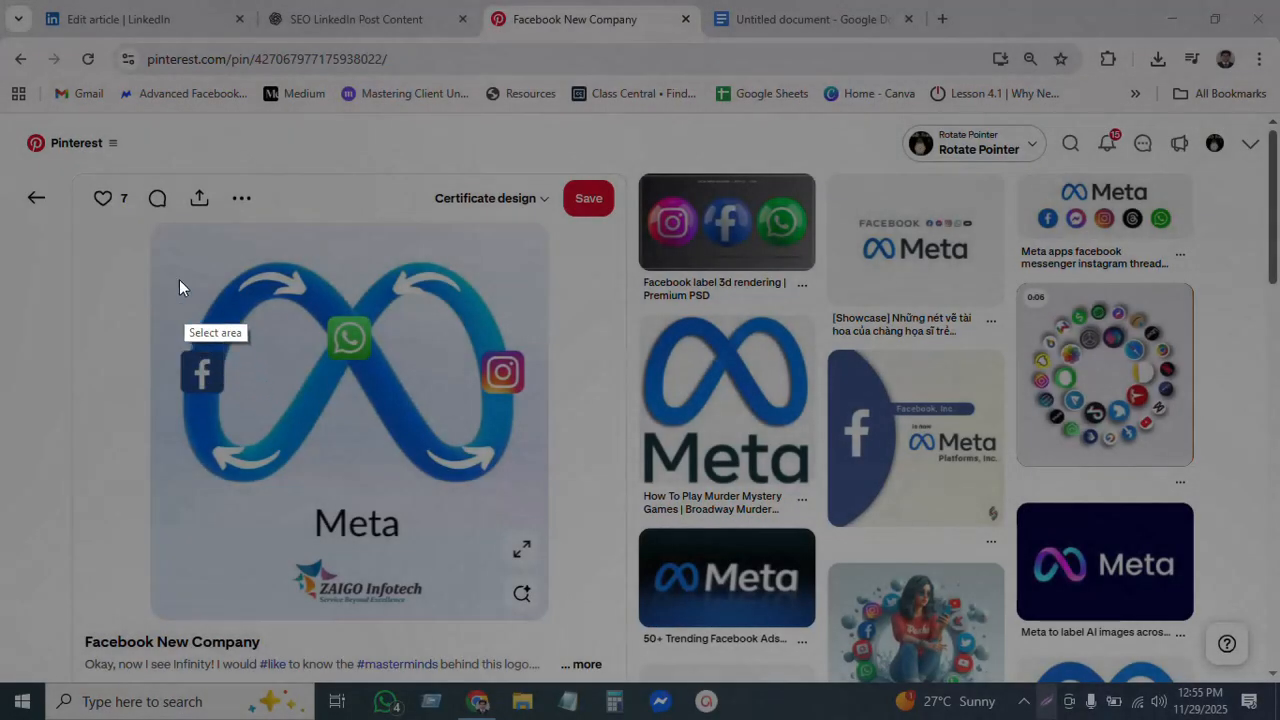
left_click_drag(156, 235, 537, 541)
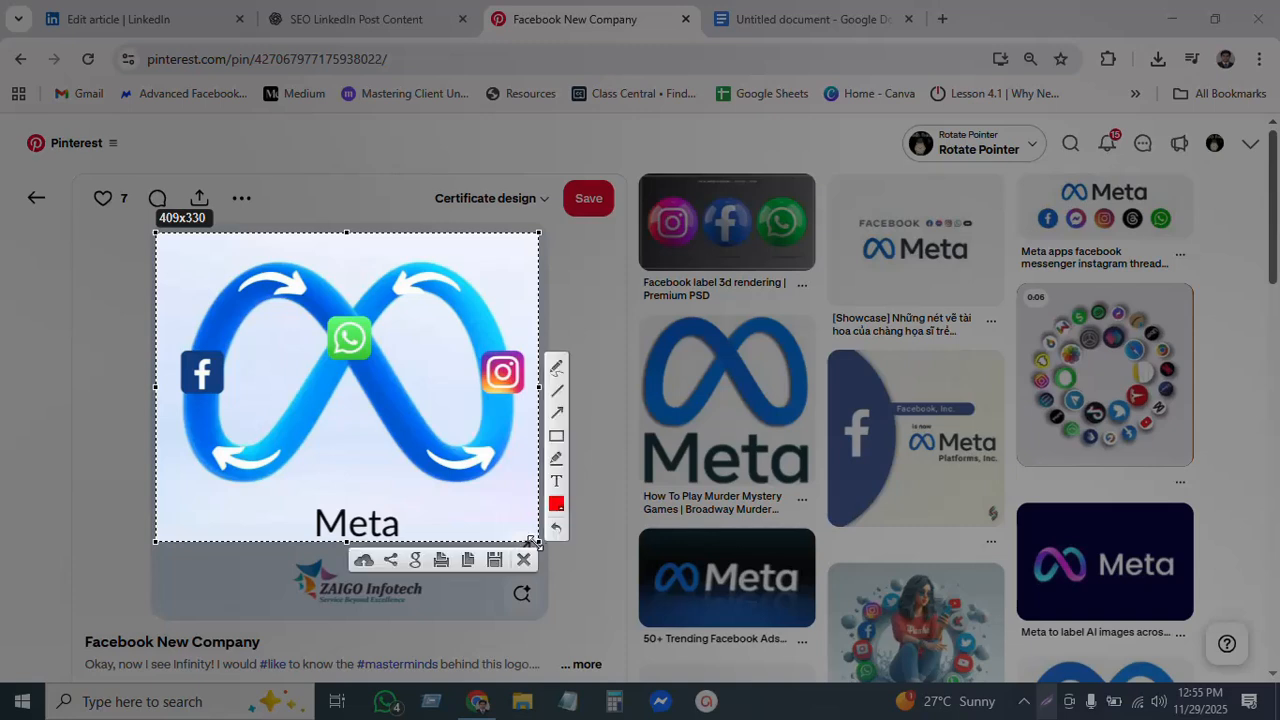
left_click(502, 564)
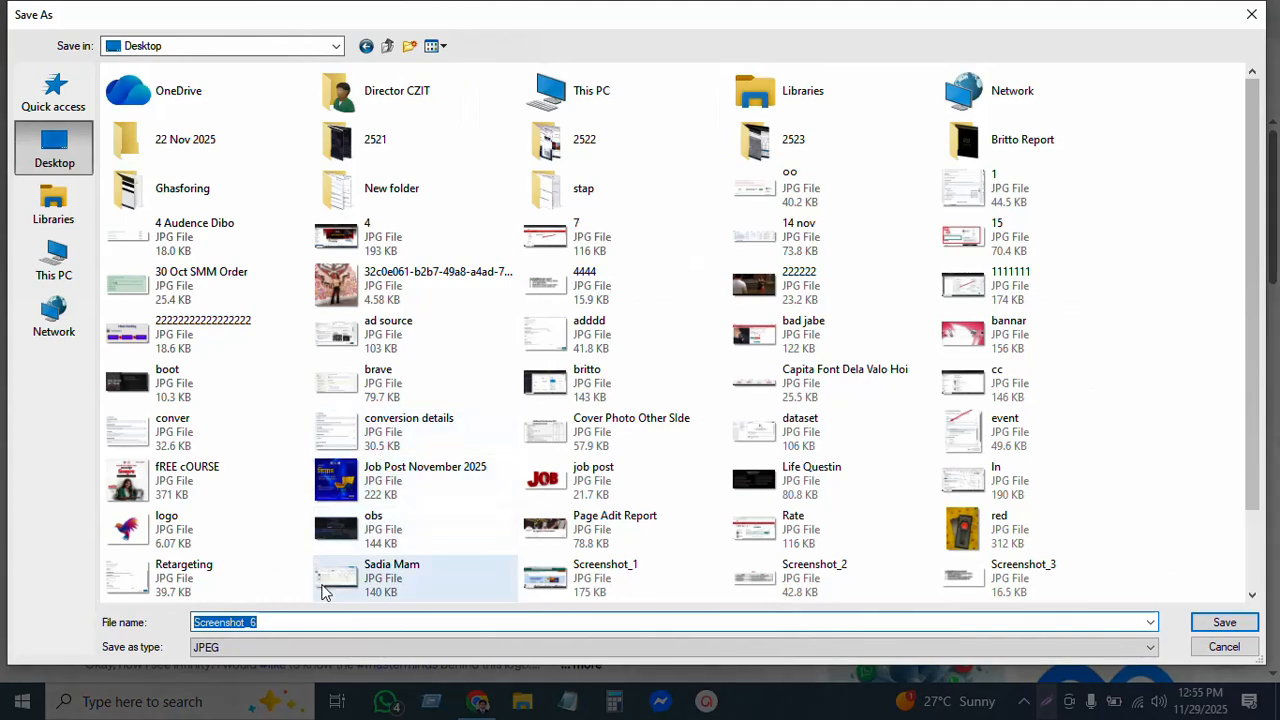
type("meta")
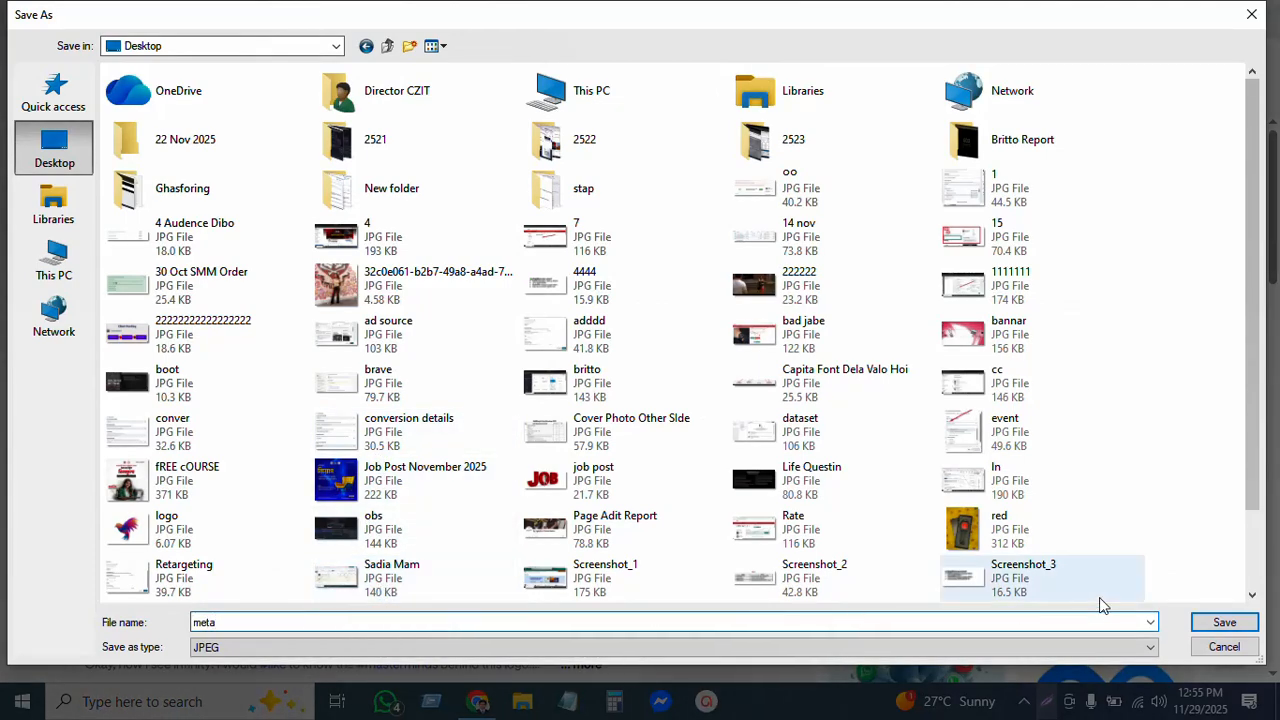
left_click(1226, 624)
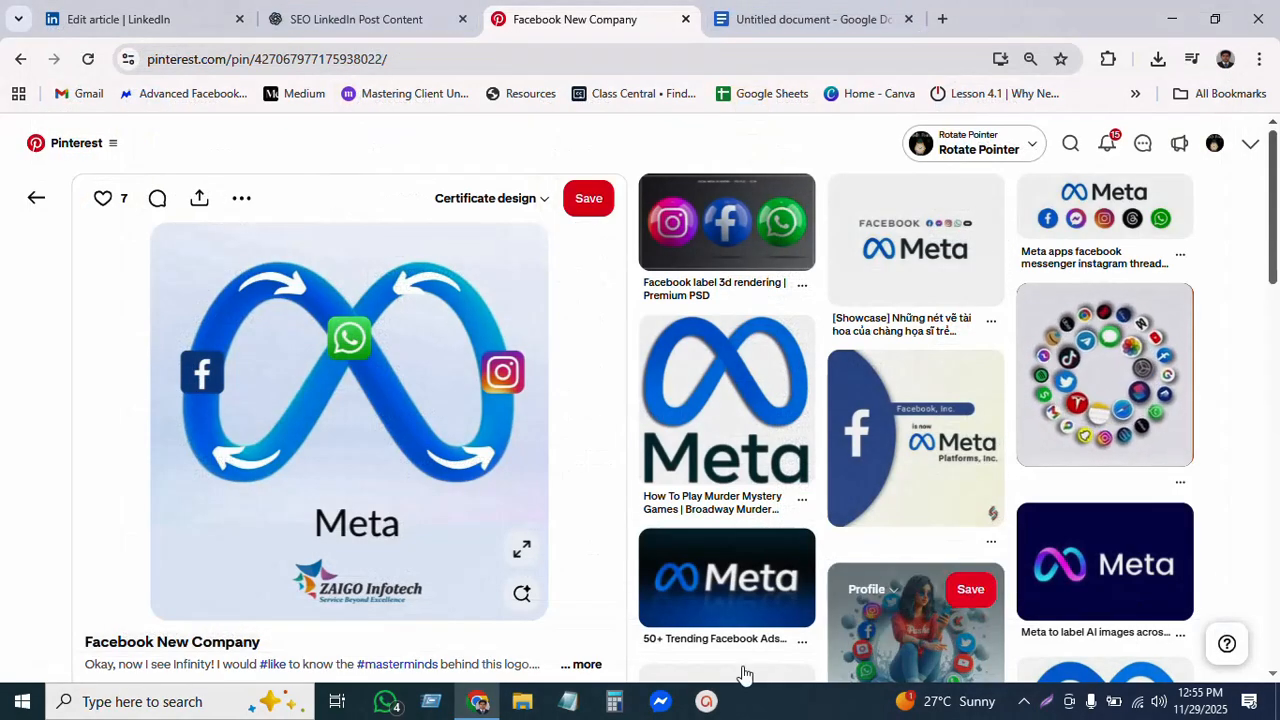
Return to the Google Docs document and delete the remaining divider line above "If you want, I can also prepare:".
left_click(127, 16)
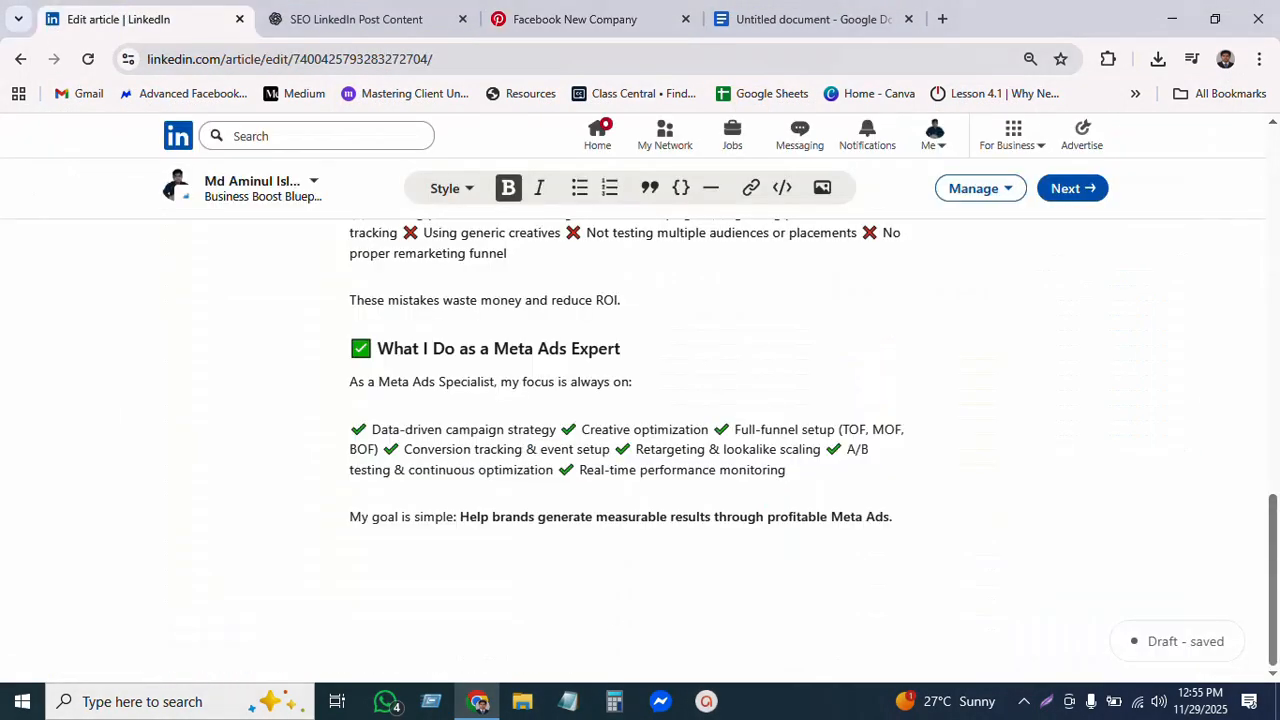
left_click(889, 14)
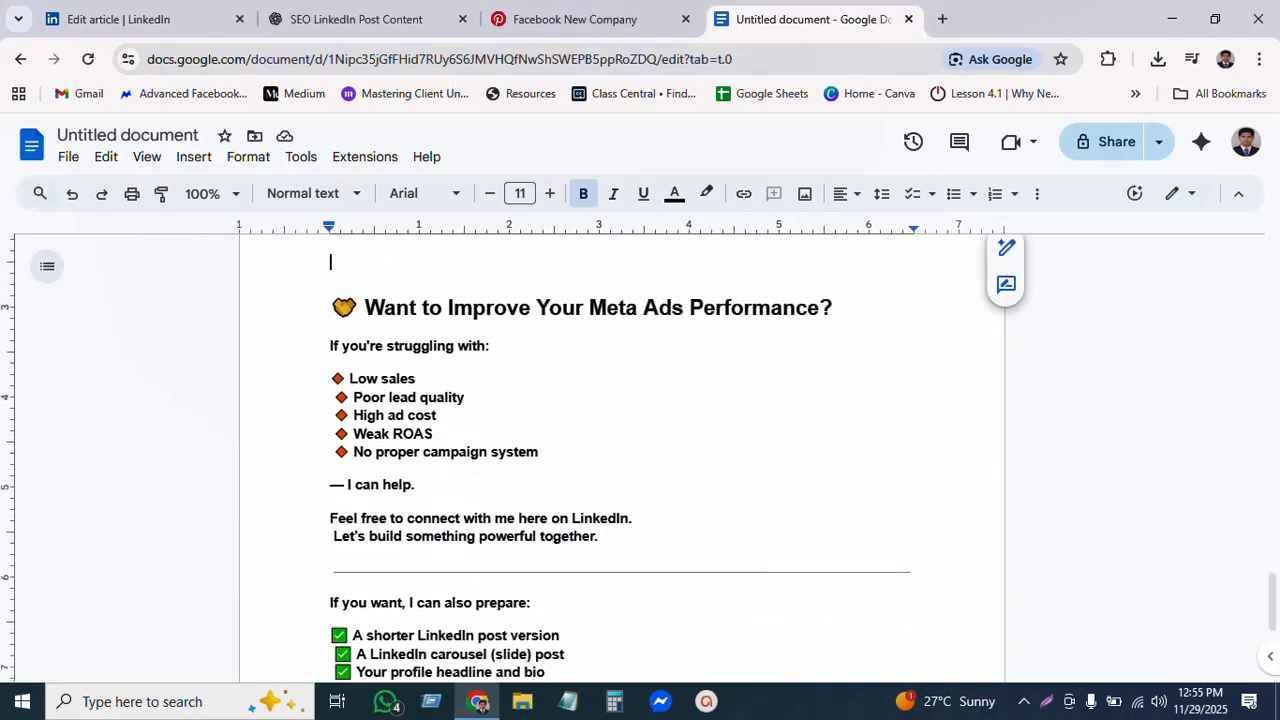
scroll(620, 450, "down", 2)
scroll(620, 450, "up", 5)
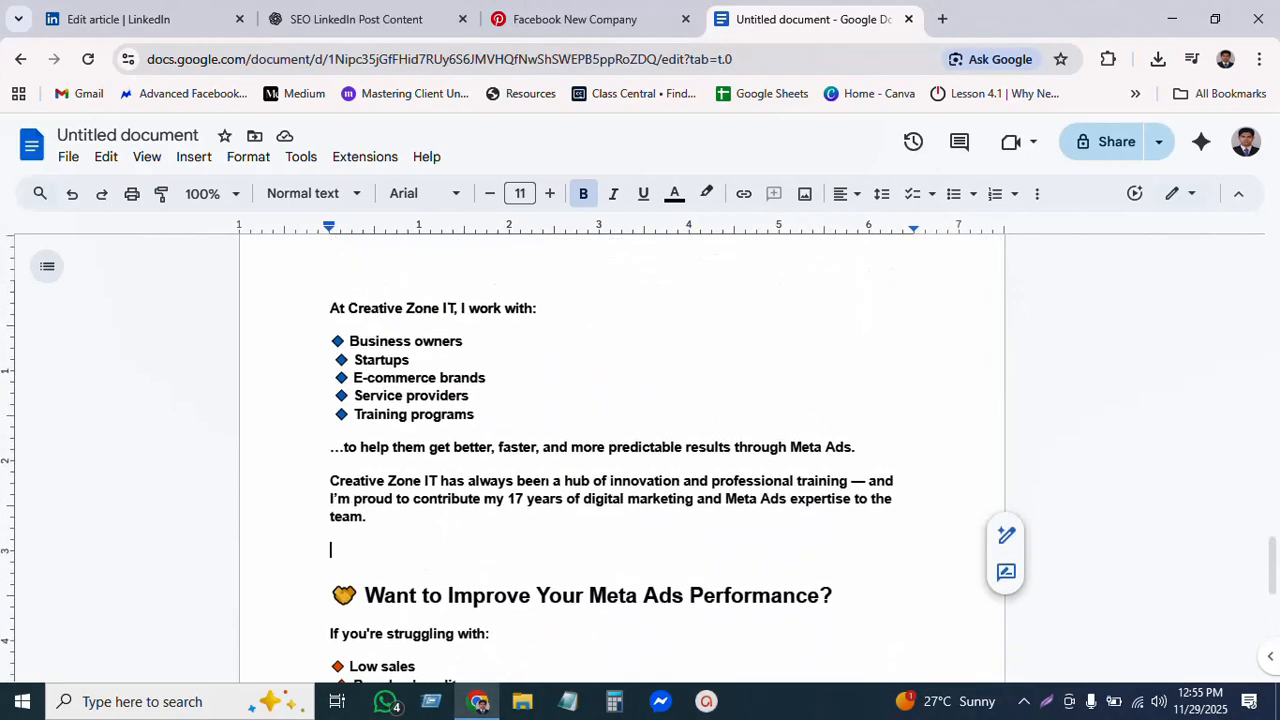
scroll(620, 450, "up", 7)
scroll(620, 450, "down", 6)
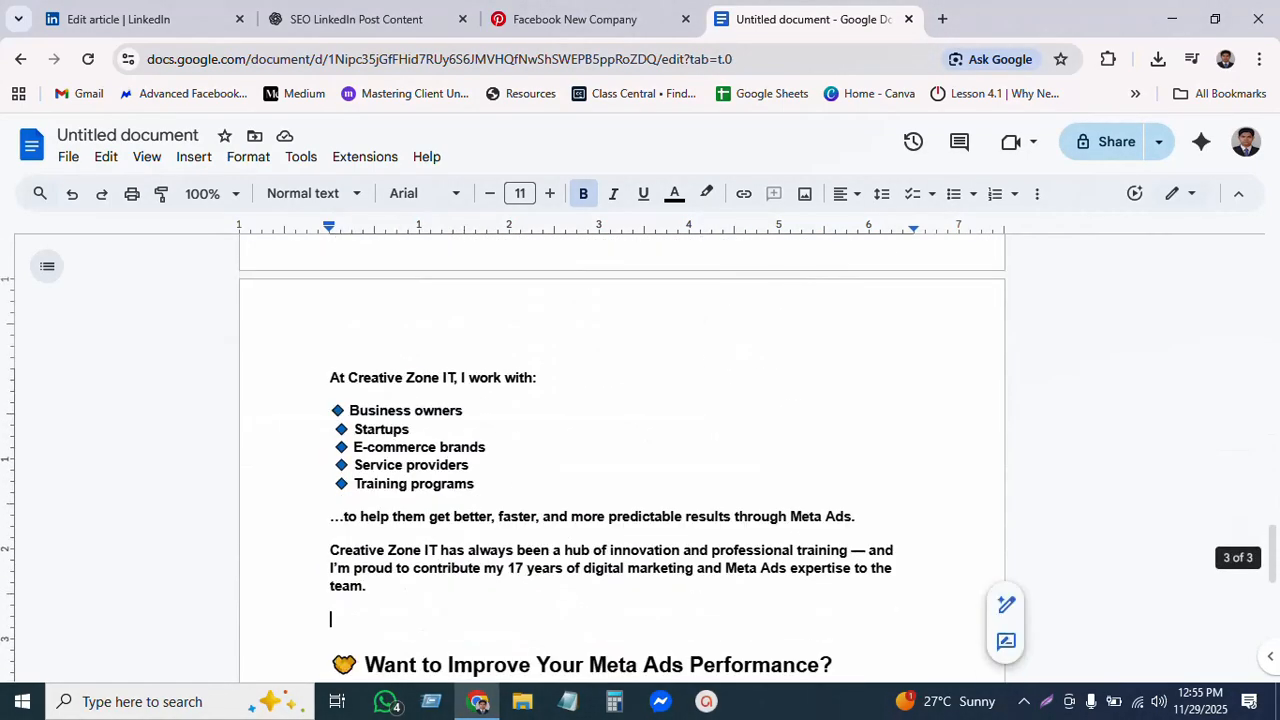
scroll(467, 400, "down", 6)
left_click(467, 366)
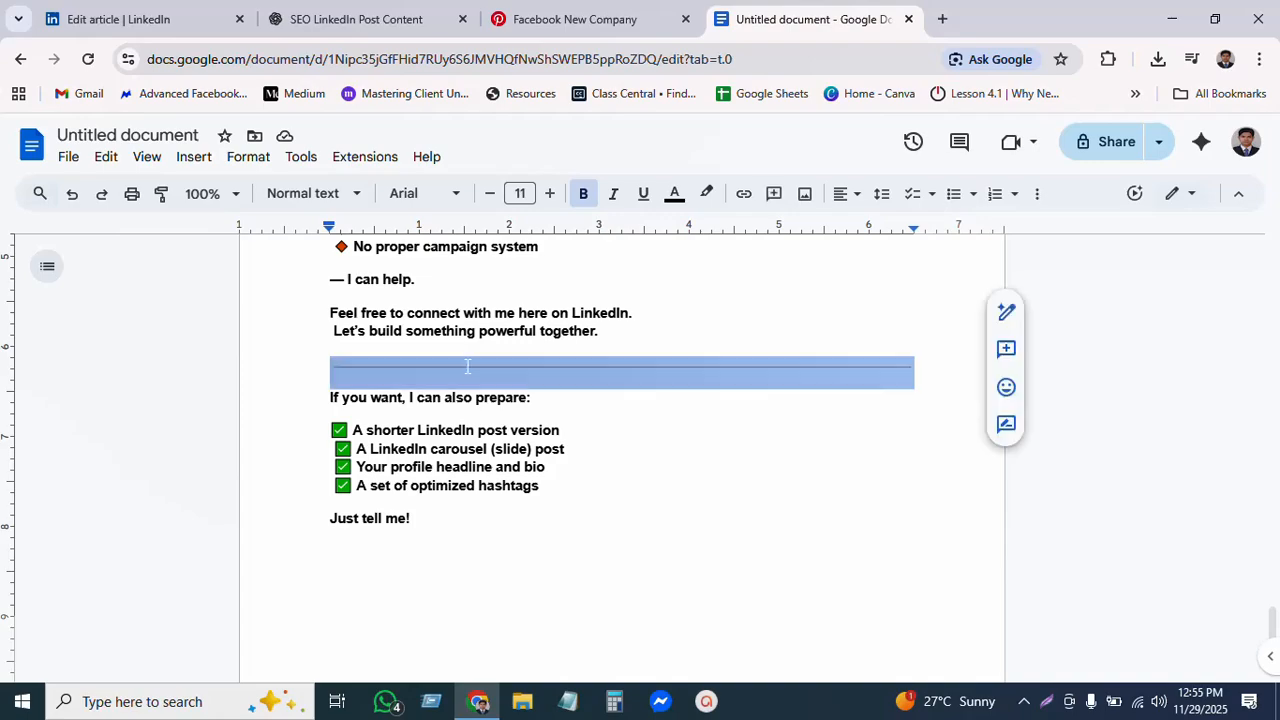
key("Delete")
scroll(467, 366, "down", 1)
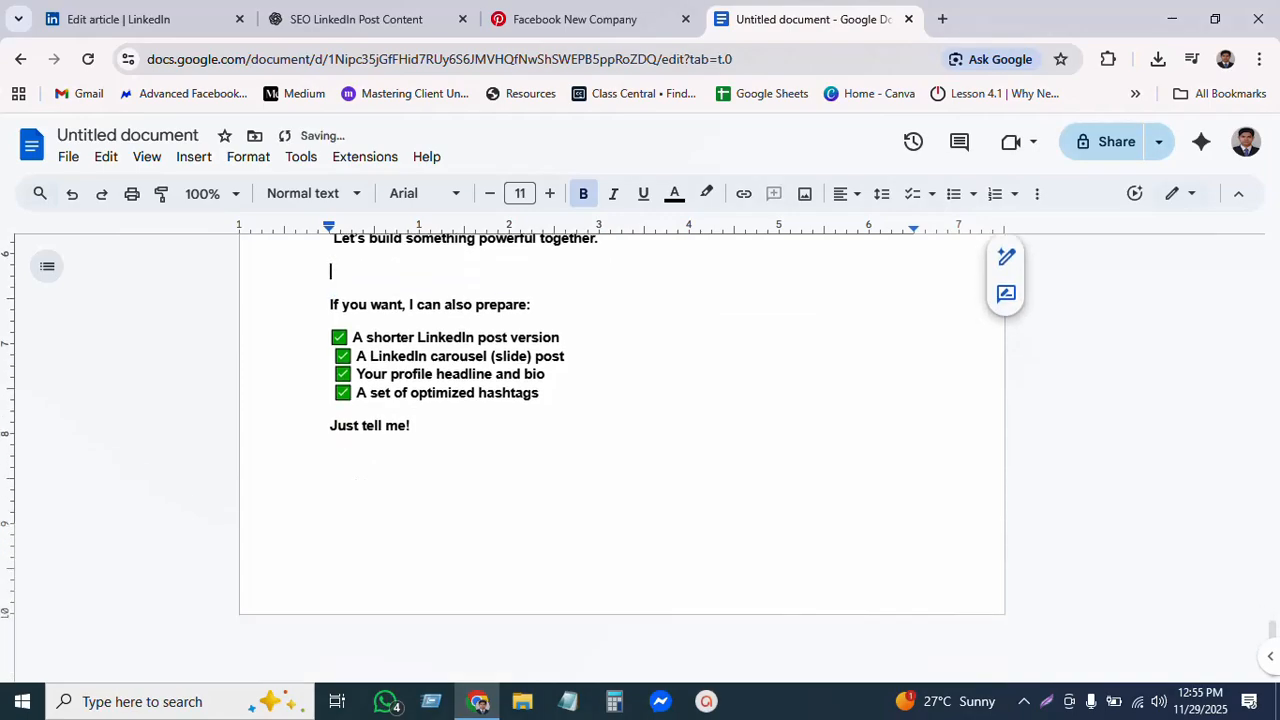
Copy the document's headline "17 Years of Meta Advertising Expertise — How I Help Businesses Grow at Creative Zone IT".
scroll(620, 450, "up", 15)
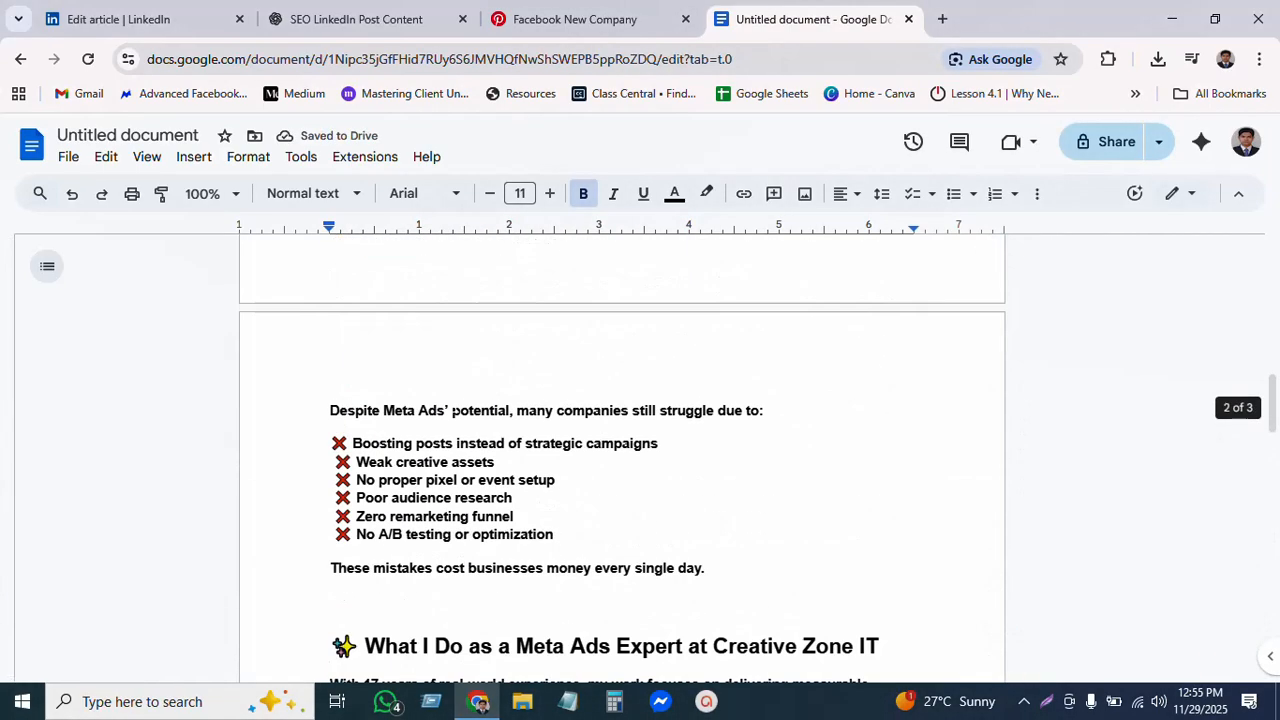
scroll(620, 450, "up", 10)
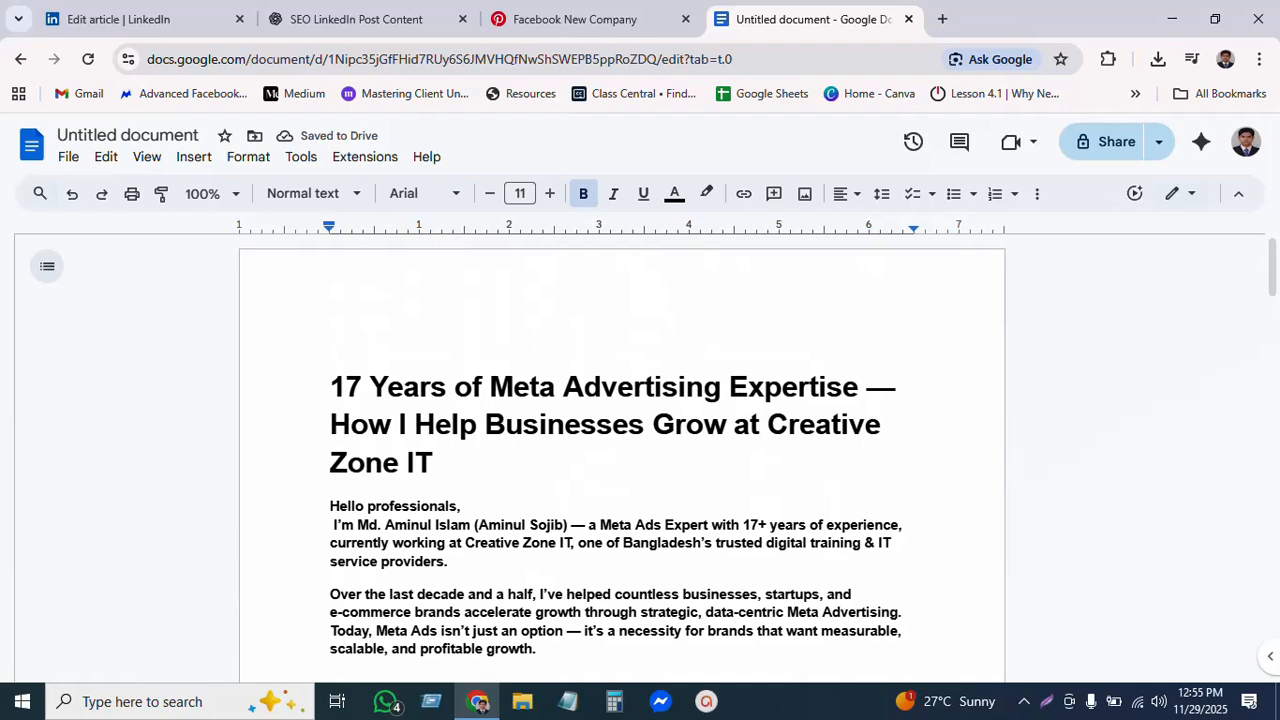
left_click_drag(433, 464, 331, 387)
Switch to the LinkedIn article and replace its headline with "17 Years of Meta Advertising Expertise — How I Help Businesses Grow at Creative Zone IT".
left_click(370, 22)
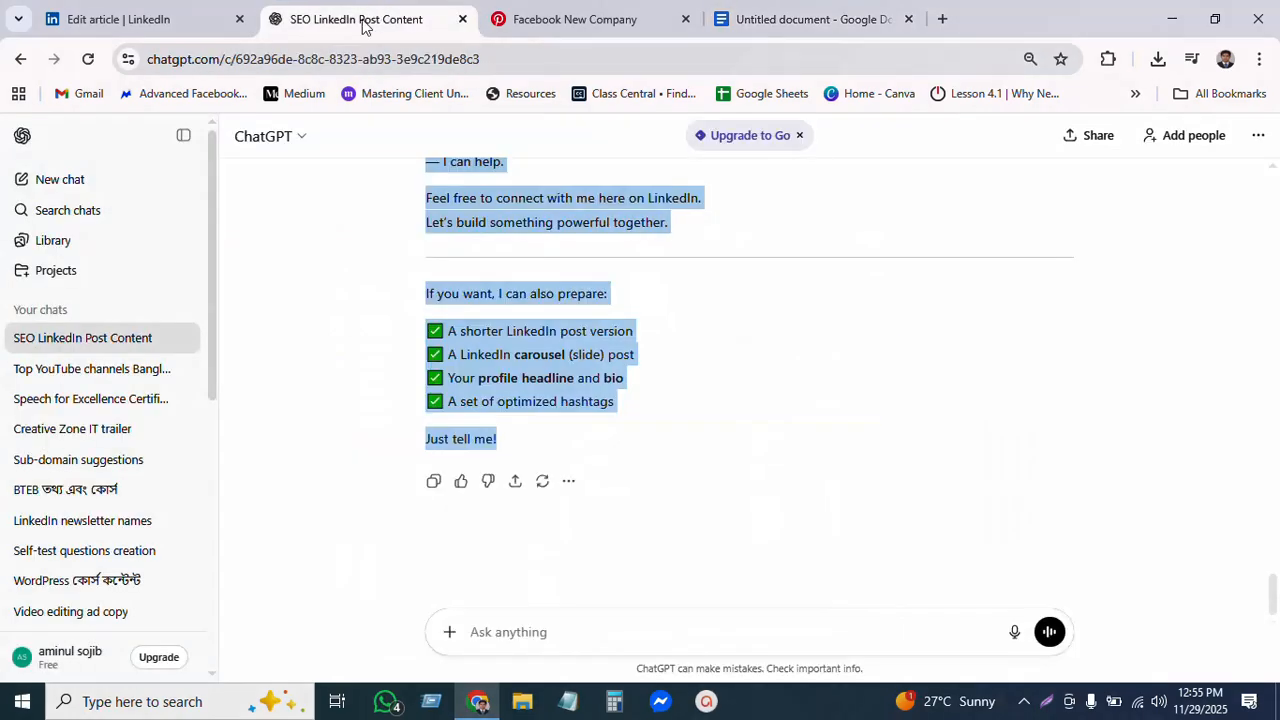
left_click(150, 20)
scroll(620, 450, "up", 5)
scroll(352, 507, "up", 10)
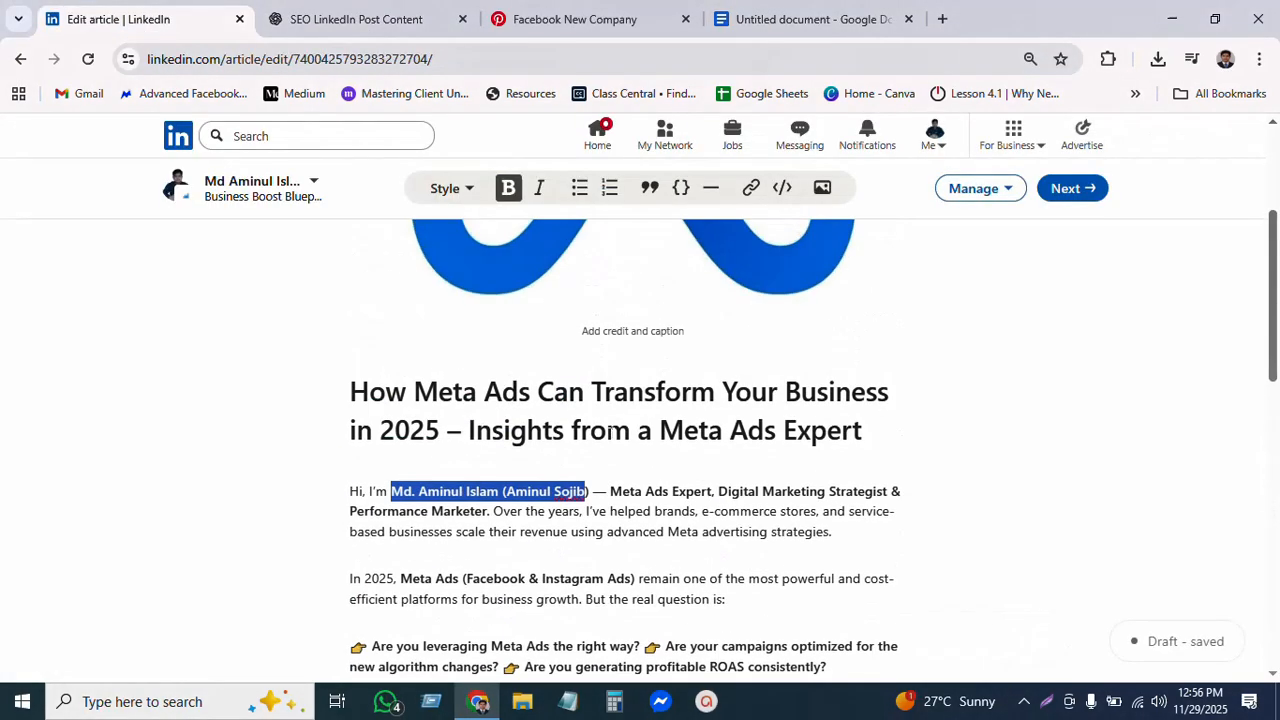
scroll(352, 507, "down", 1)
triple_click(385, 497)
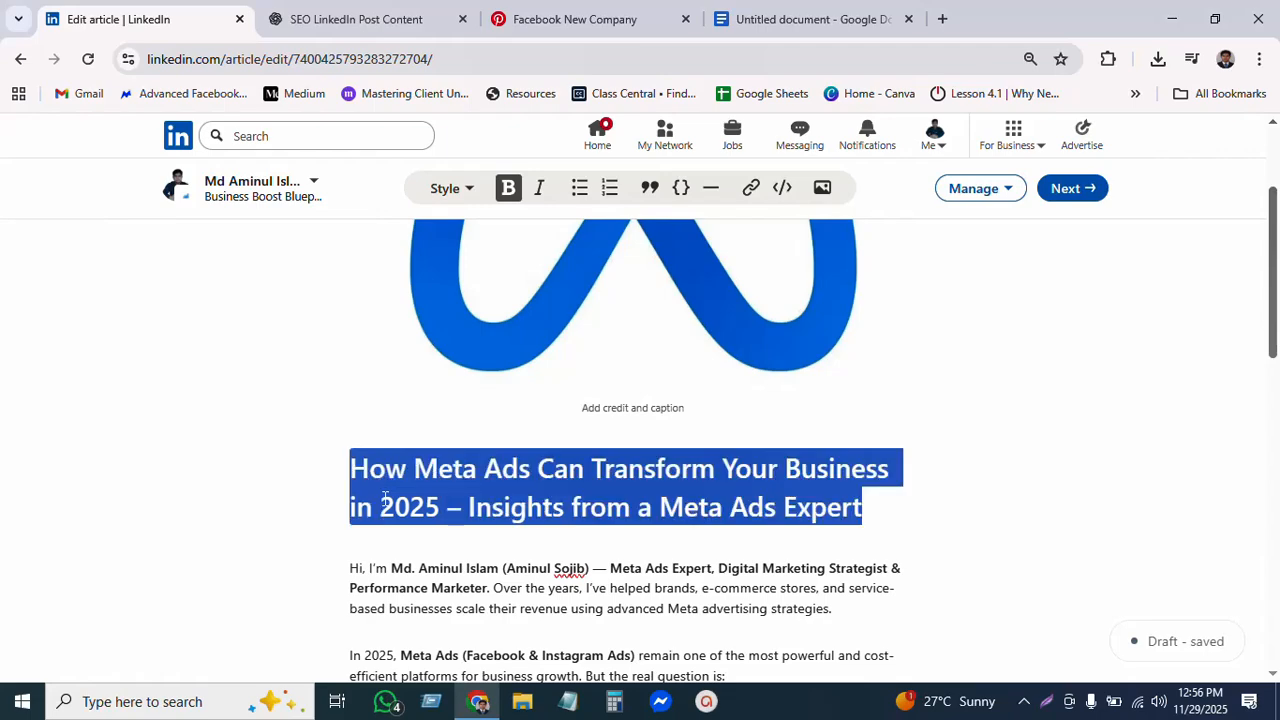
key("BackSpace")
type("17 Years of Meta Advertising Expertise — How I Help Businesses Grow at Creative Zone IT")
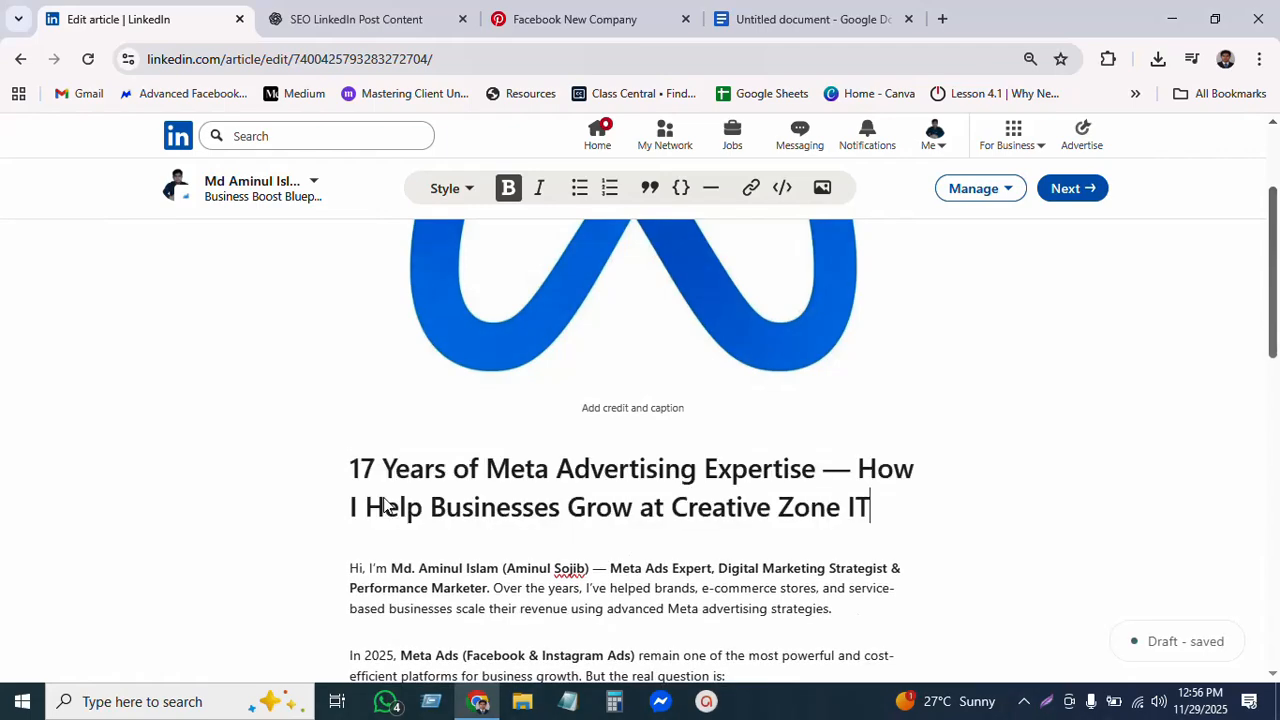
In the Google Docs document, copy all text below the headline, from "Hello professionals," through "Just tell me!".
scroll(385, 497, "down", 2)
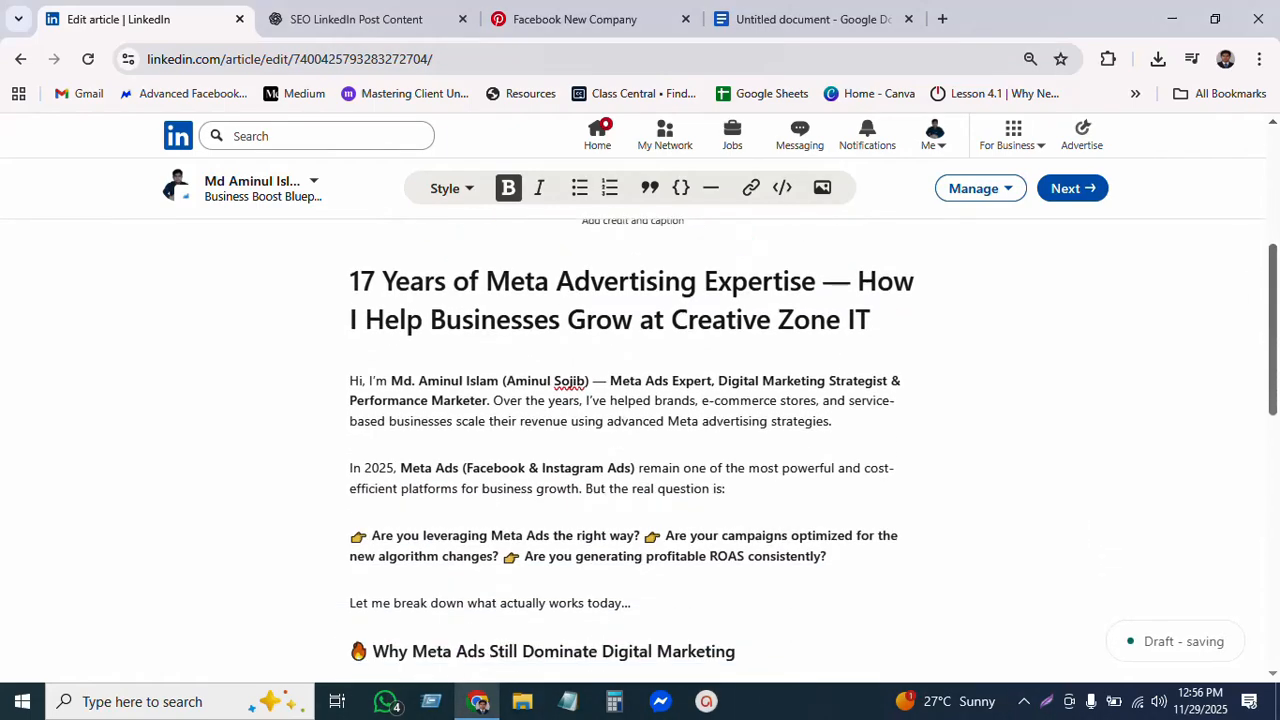
left_click(775, 20)
left_click(428, 460)
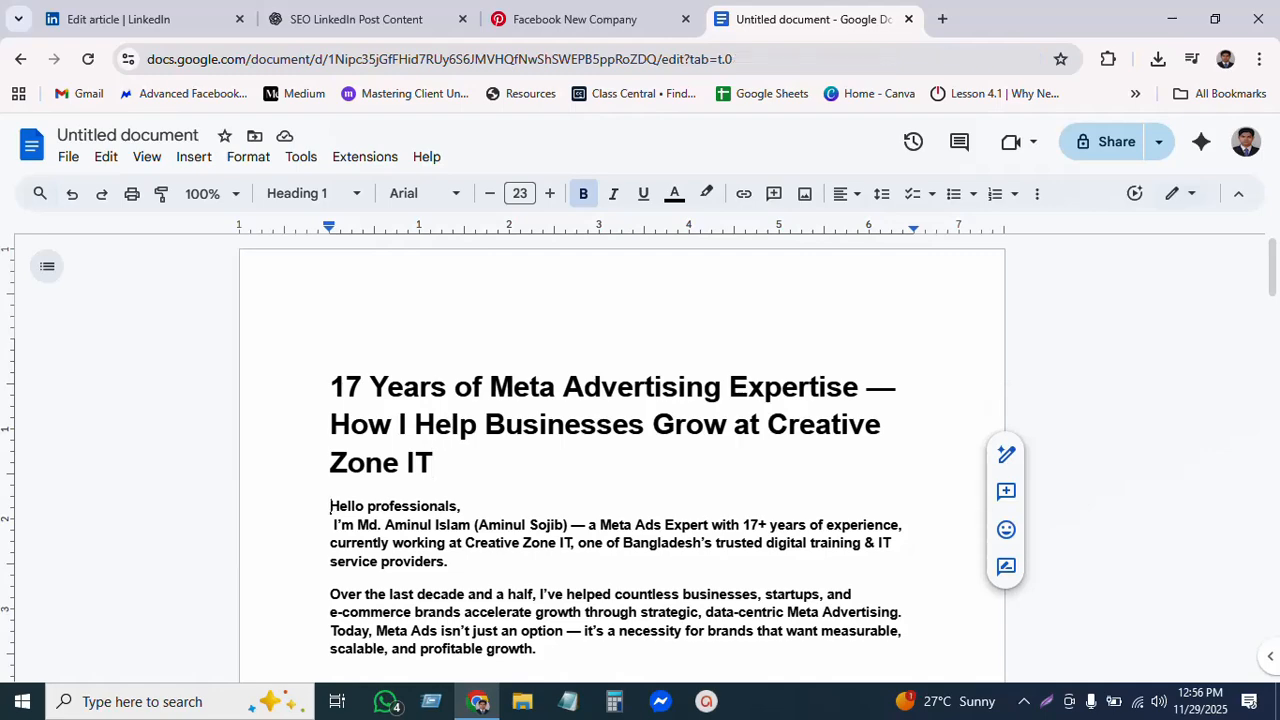
left_click_drag(330, 505, 420, 440)
scroll(586, 626, "down", 12)
scroll(612, 540, "down", 8)
scroll(720, 612, "down", 4)
scroll(640, 496, "down", 2)
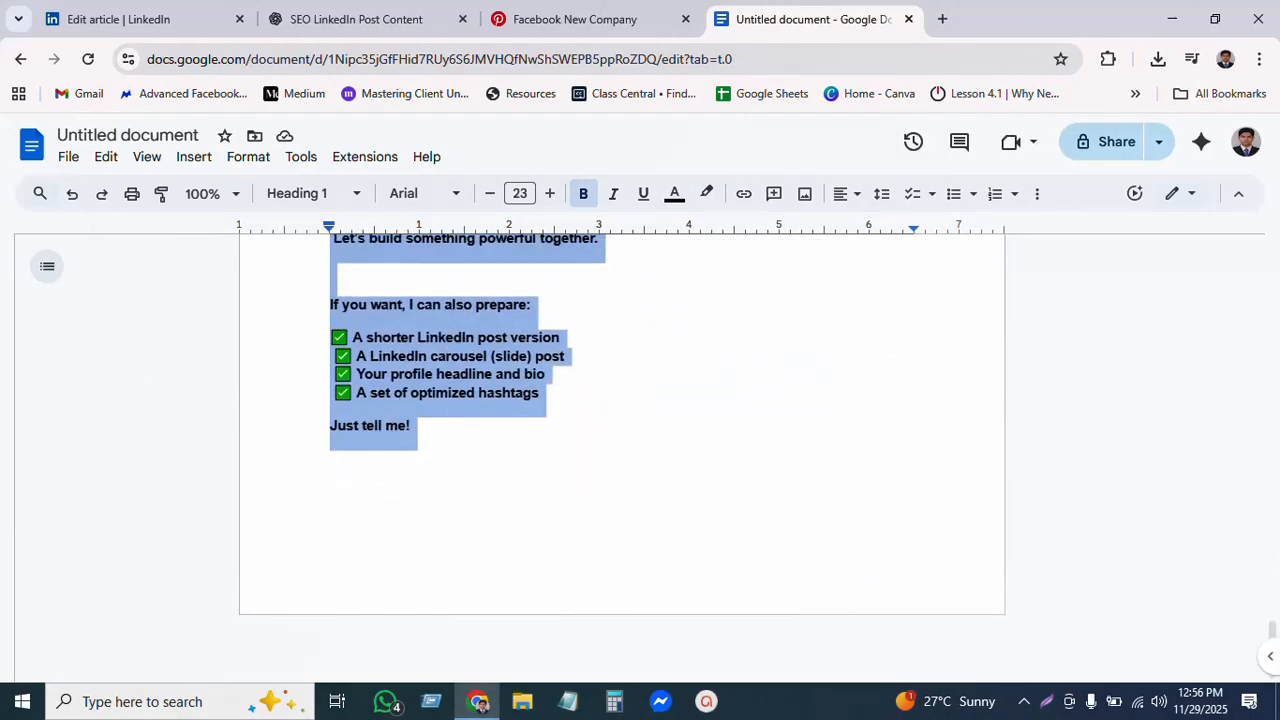
Return to the LinkedIn article and replace its entire body with the text copied from the document.
left_click(63, 7)
left_click_drag(588, 381, 405, 383)
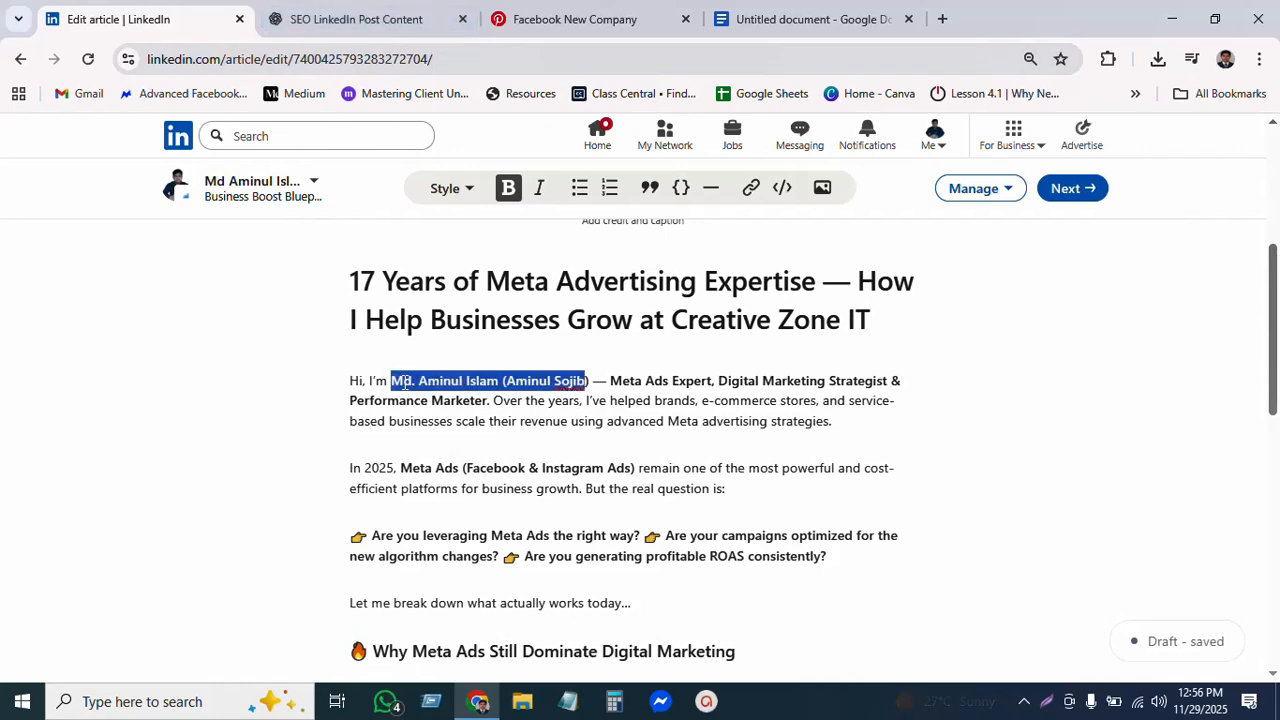
key("ctrl+a")
key("BackSpace")
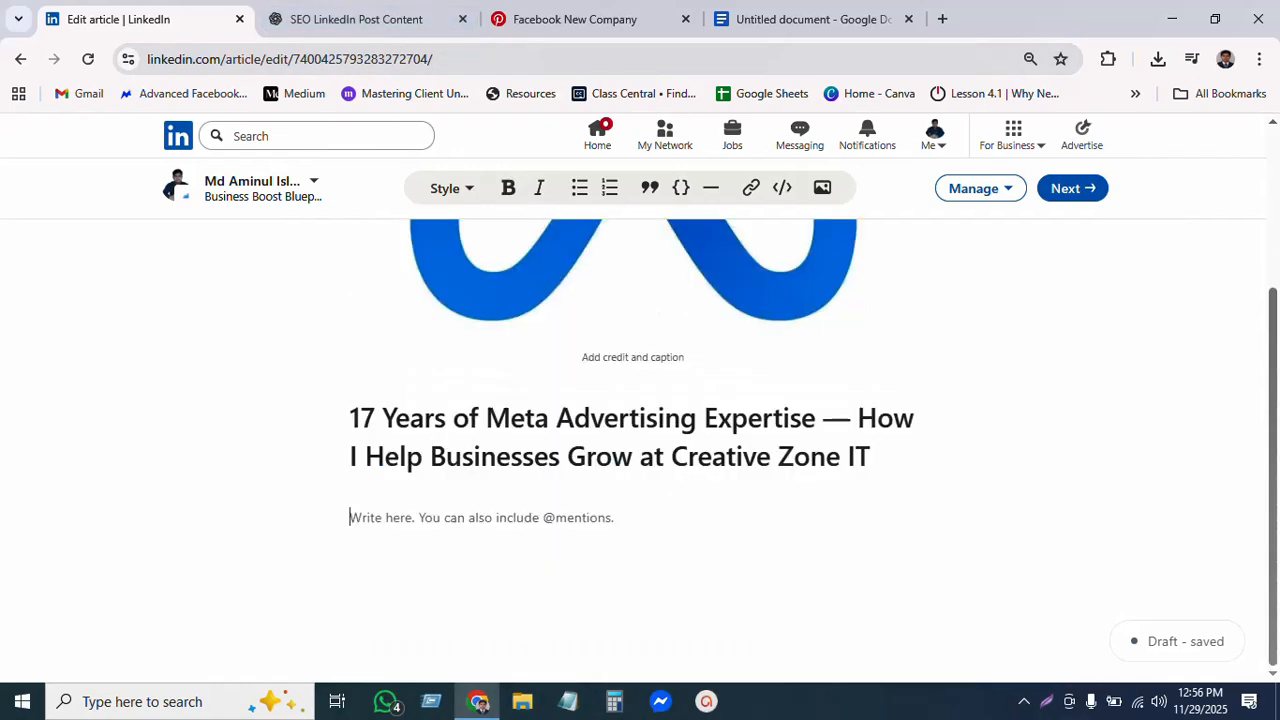
key("ctrl+v")
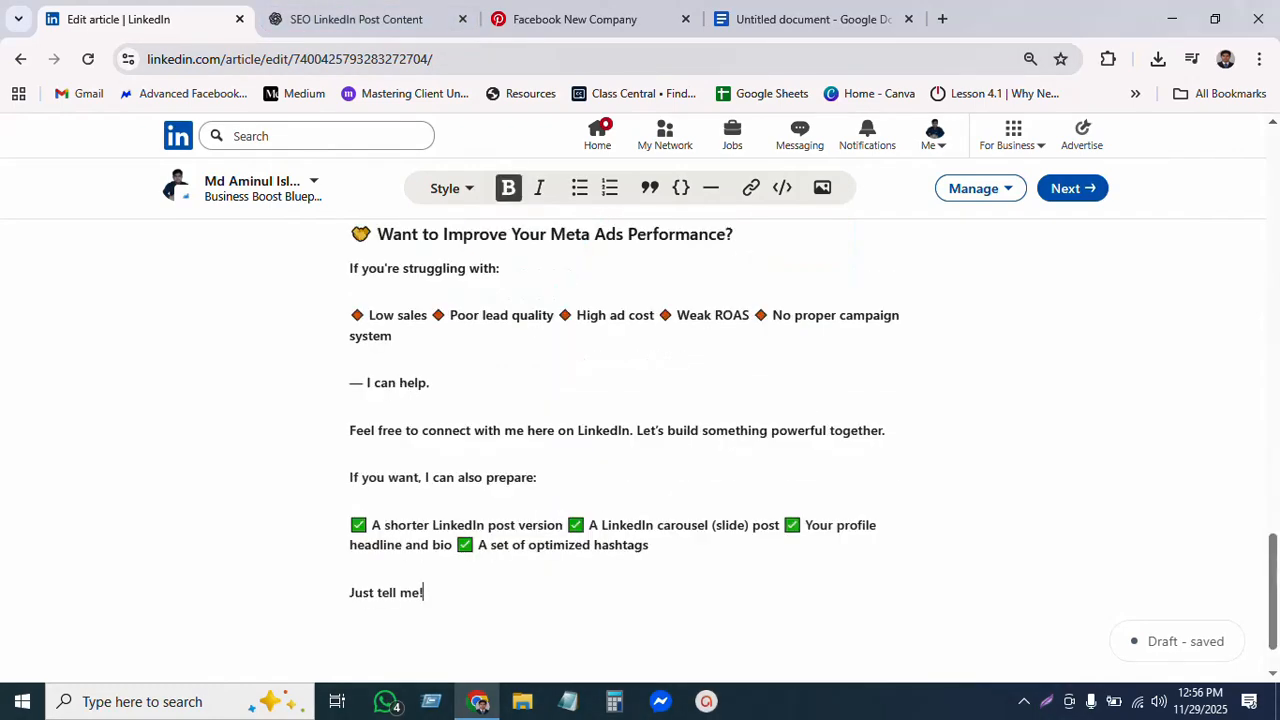
Try to add a link for the headline's words "Creative Zone IT", entering them as the link text.
scroll(628, 450, "up", 8)
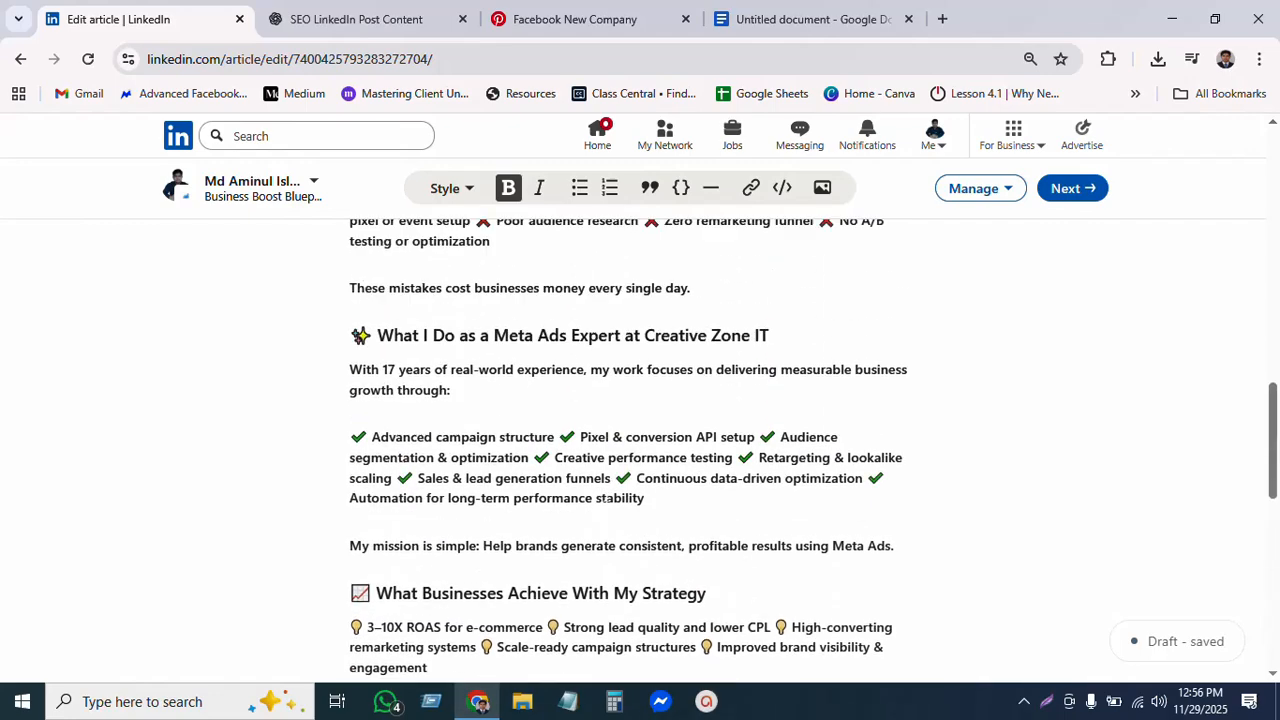
scroll(628, 450, "up", 5)
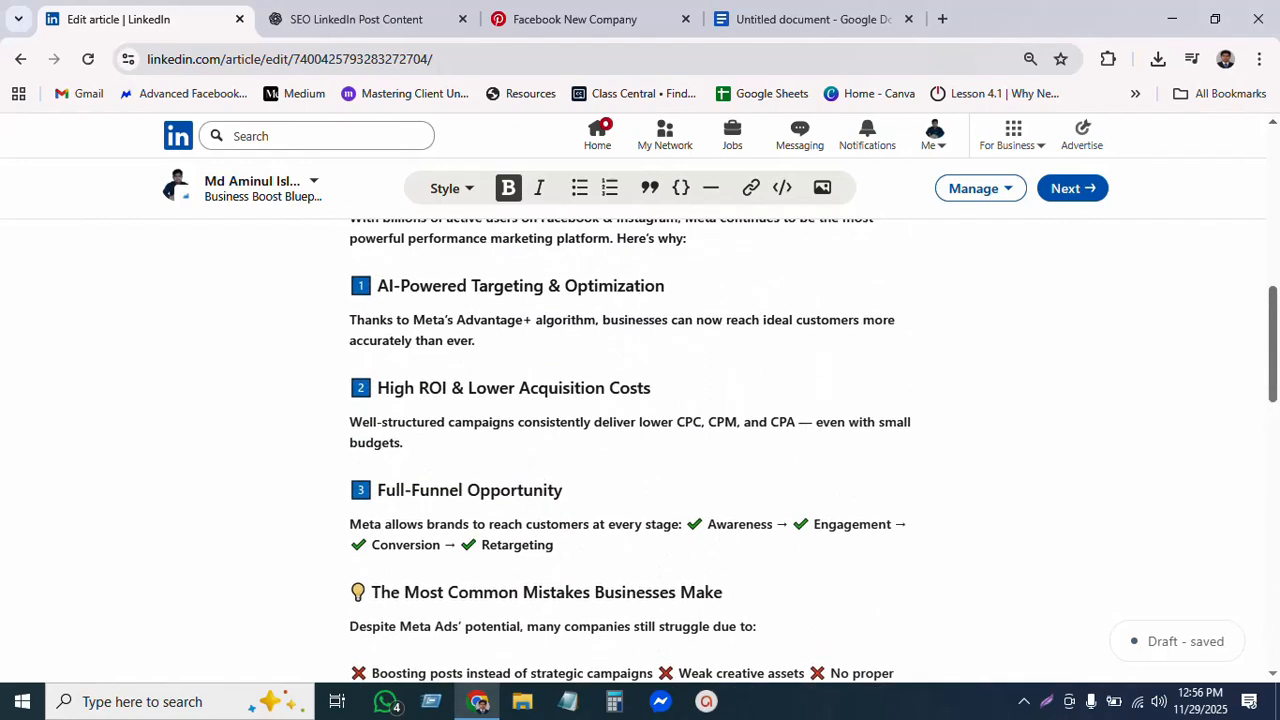
scroll(628, 450, "up", 4)
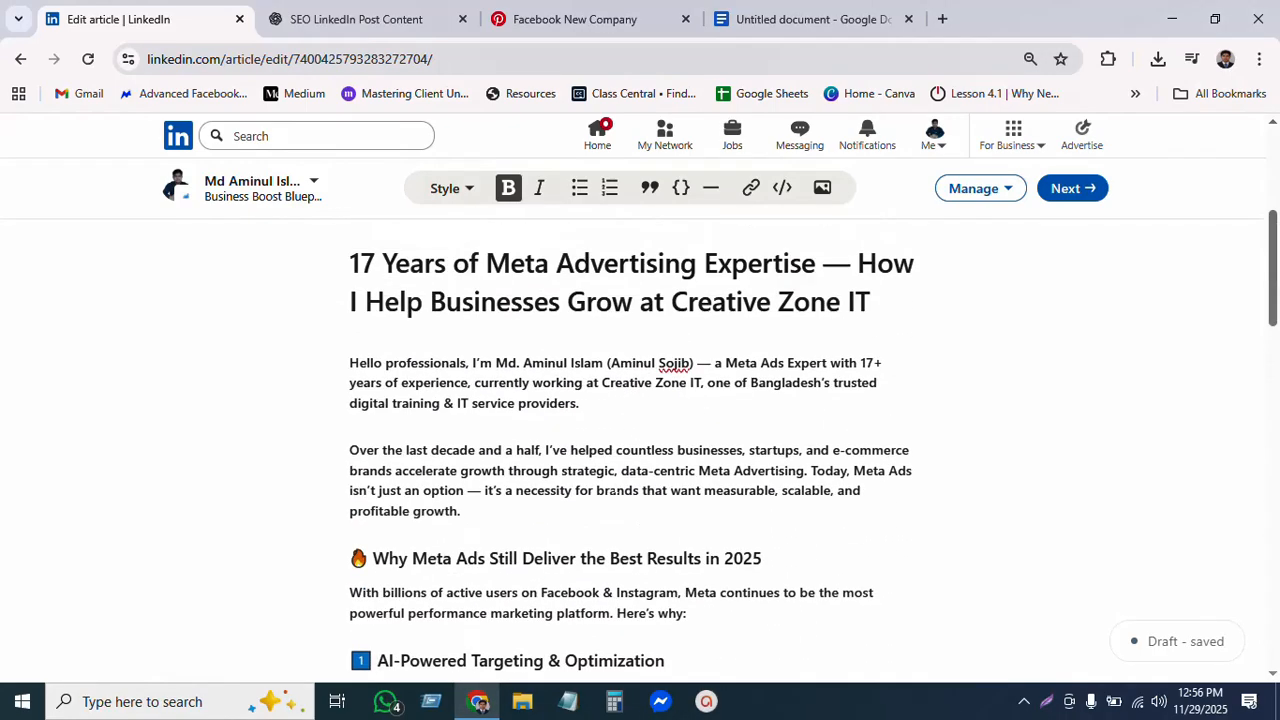
scroll(628, 450, "up", 1)
double_click(763, 397)
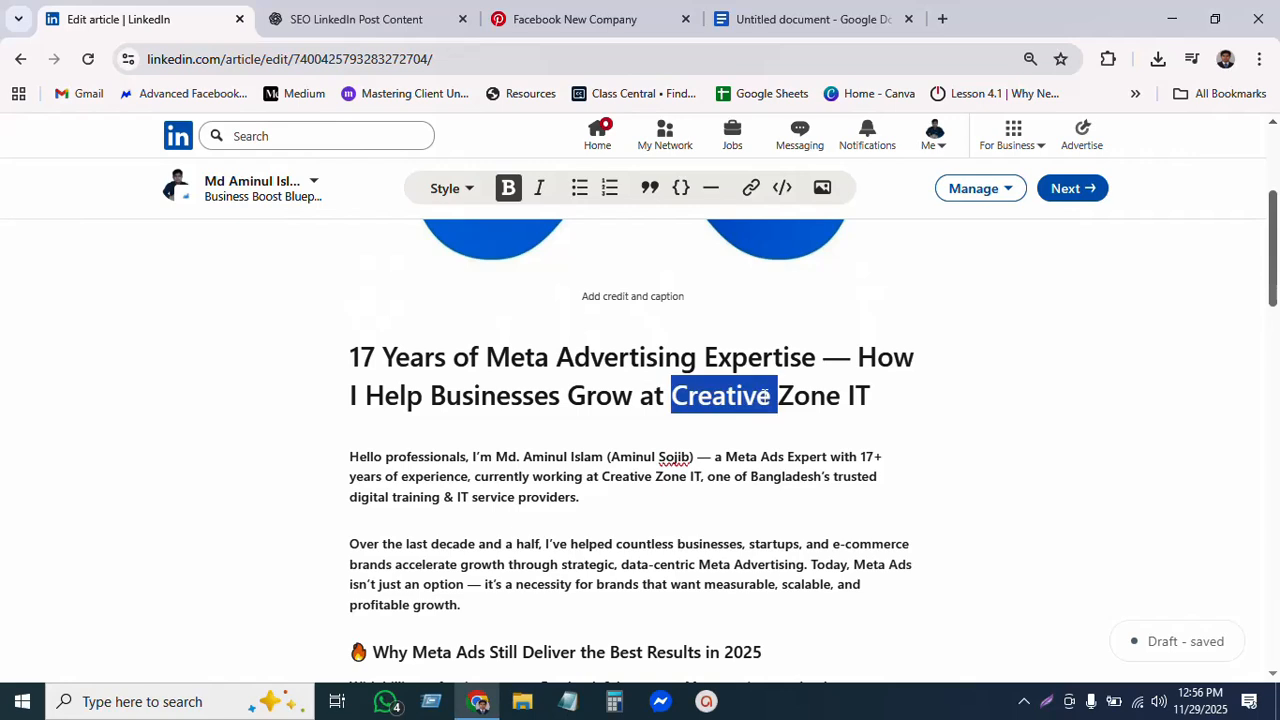
triple_click(763, 397)
left_click(770, 398)
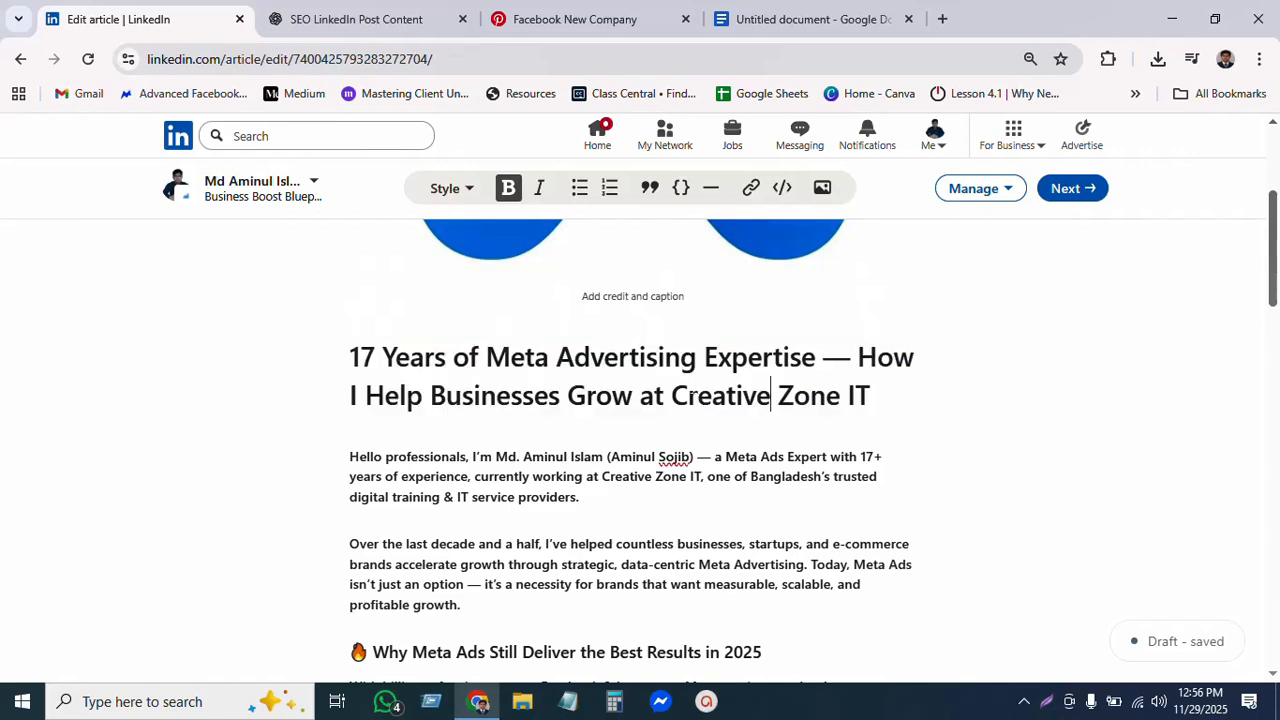
left_click_drag(672, 397, 871, 397)
key("ctrl+c")
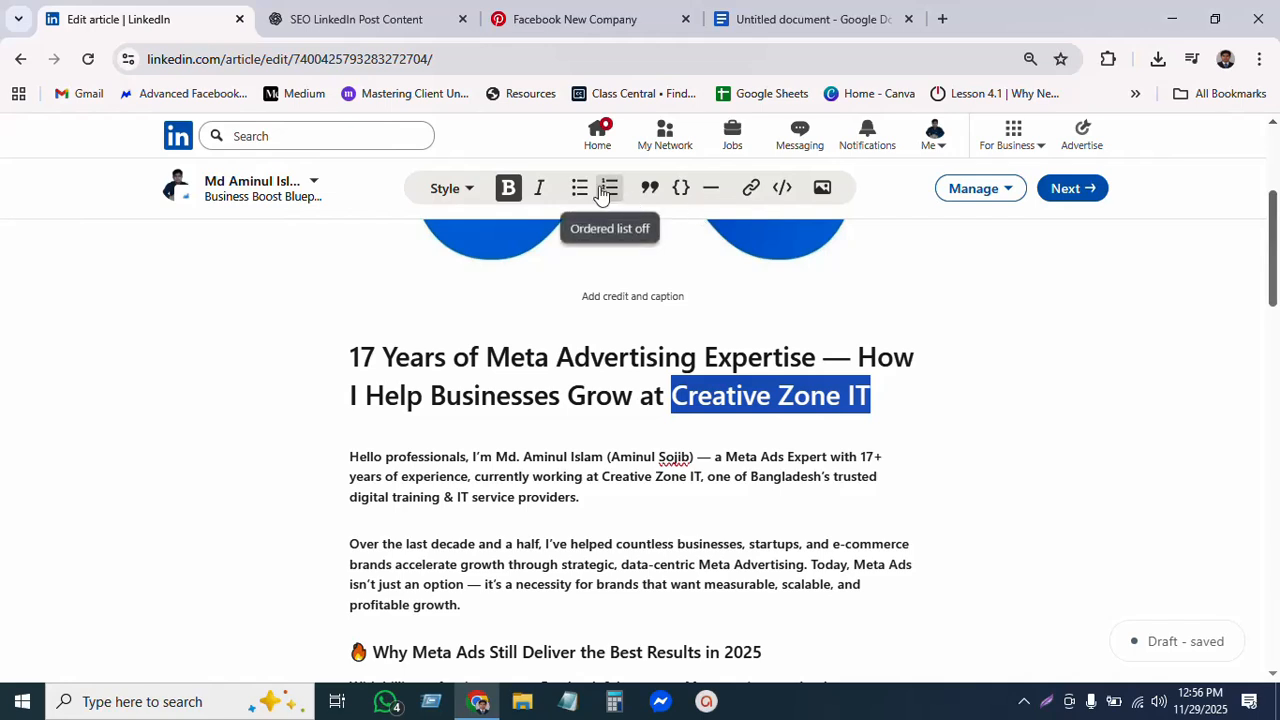
left_click(751, 188)
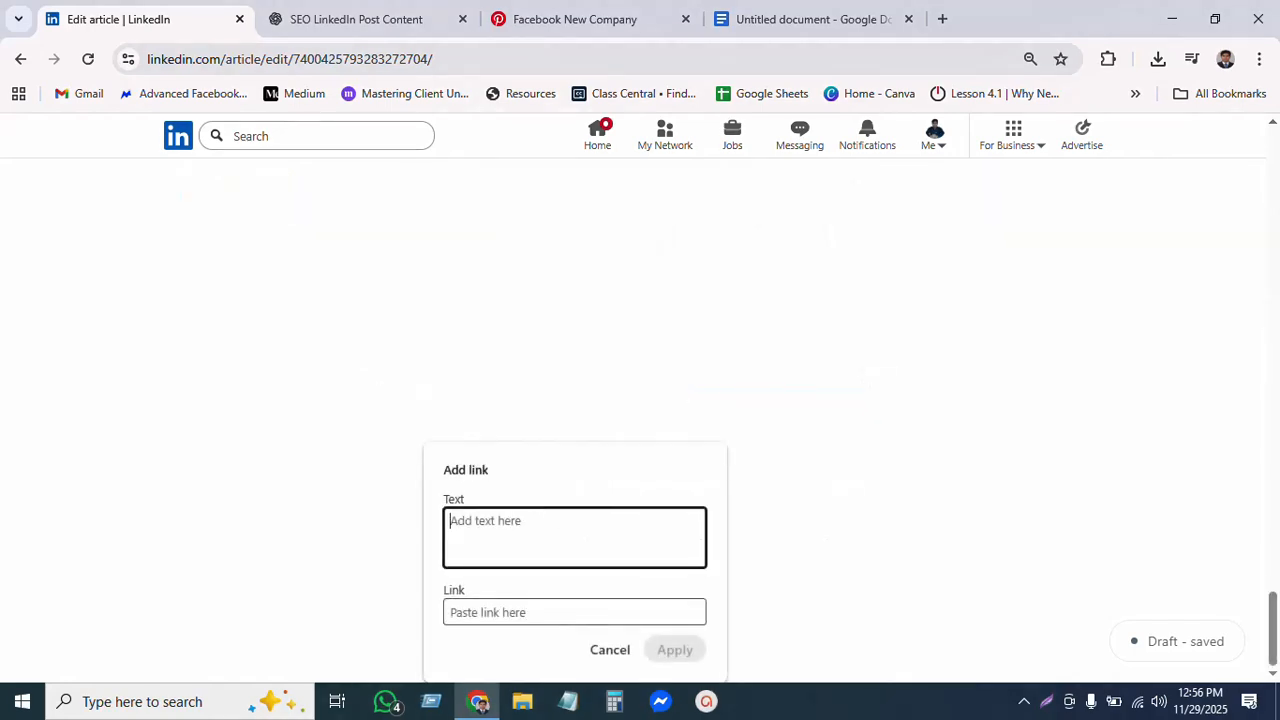
key("ctrl+v")
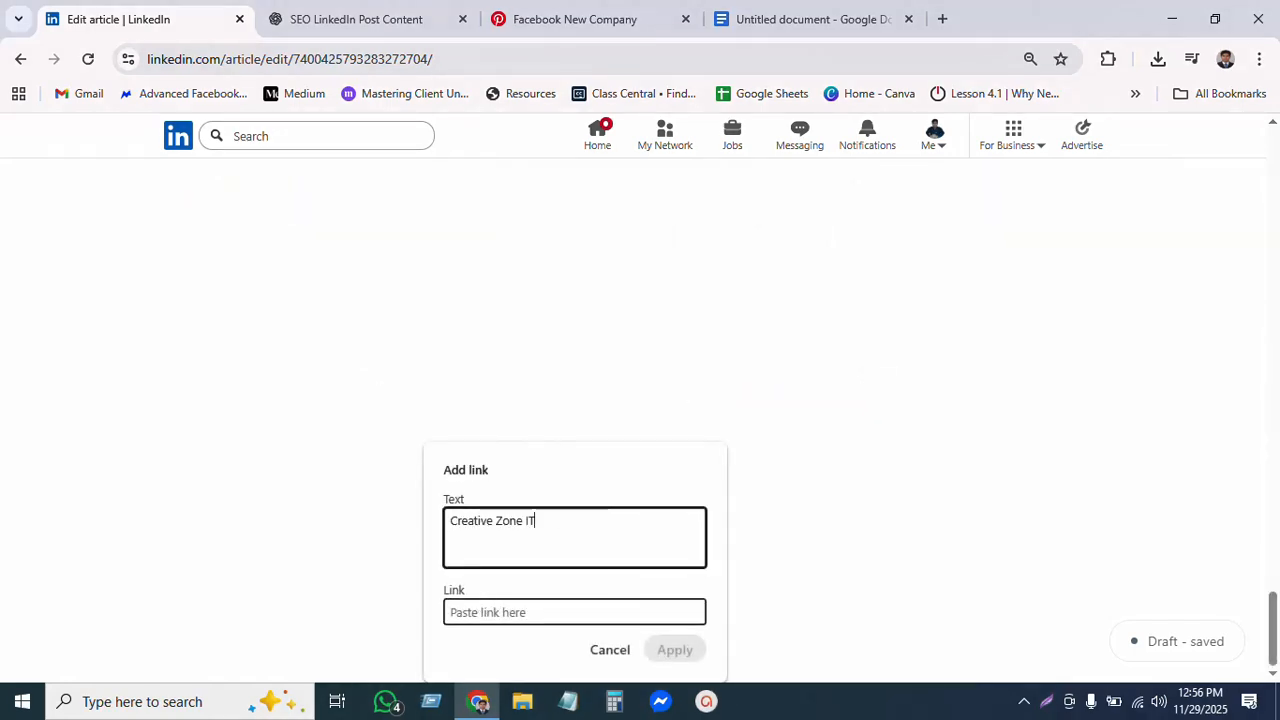
left_click(483, 610)
Open the website creativezoneit.com in a new tab and select its address for copying.
left_click(943, 19)
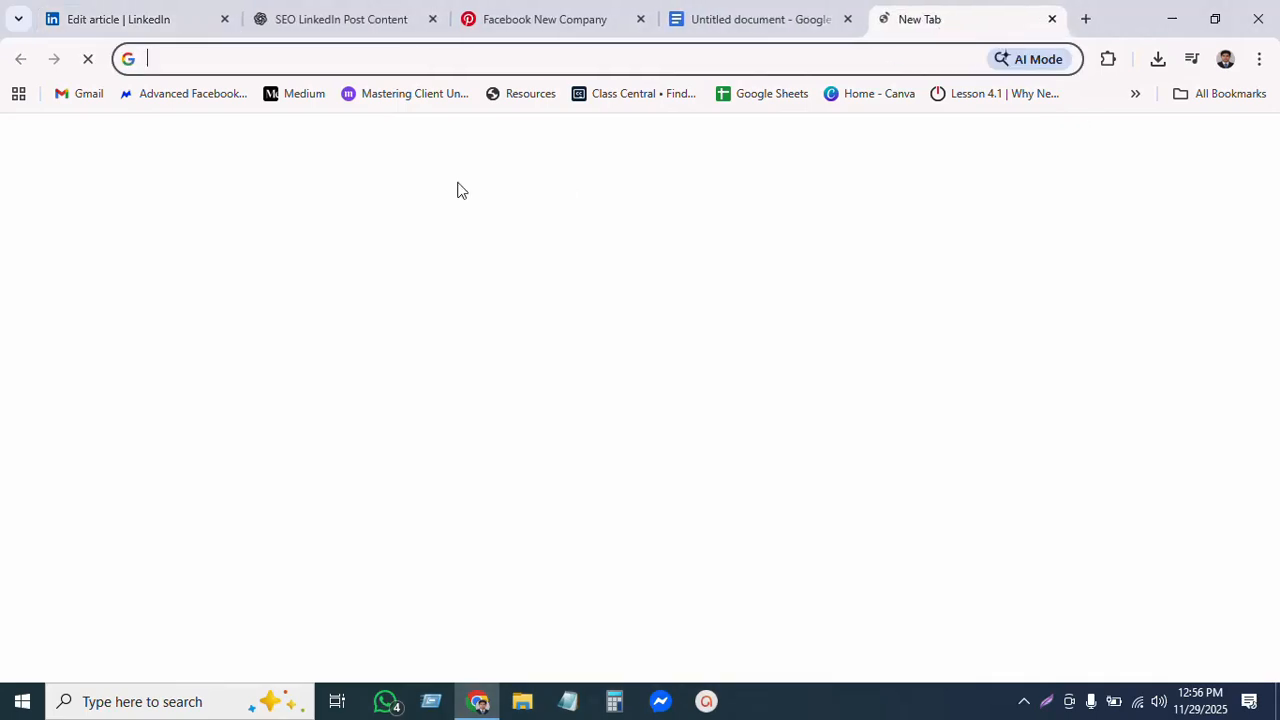
type("cre")
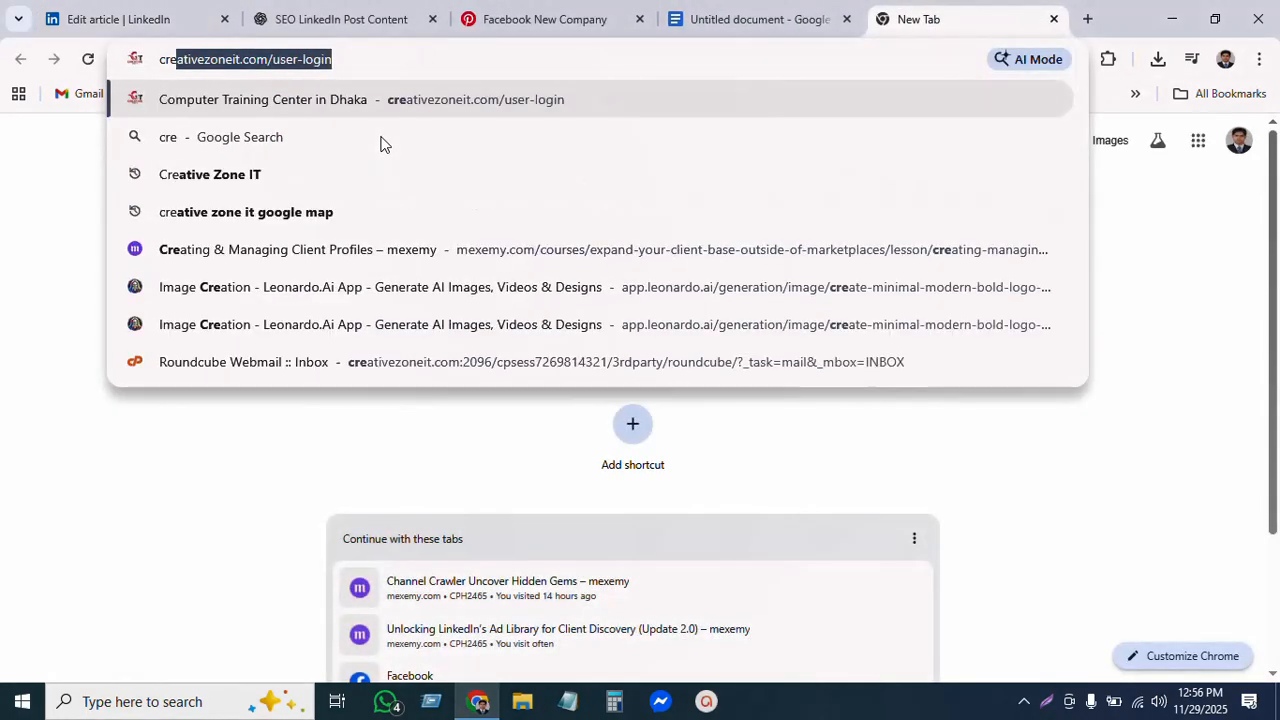
key("Right")
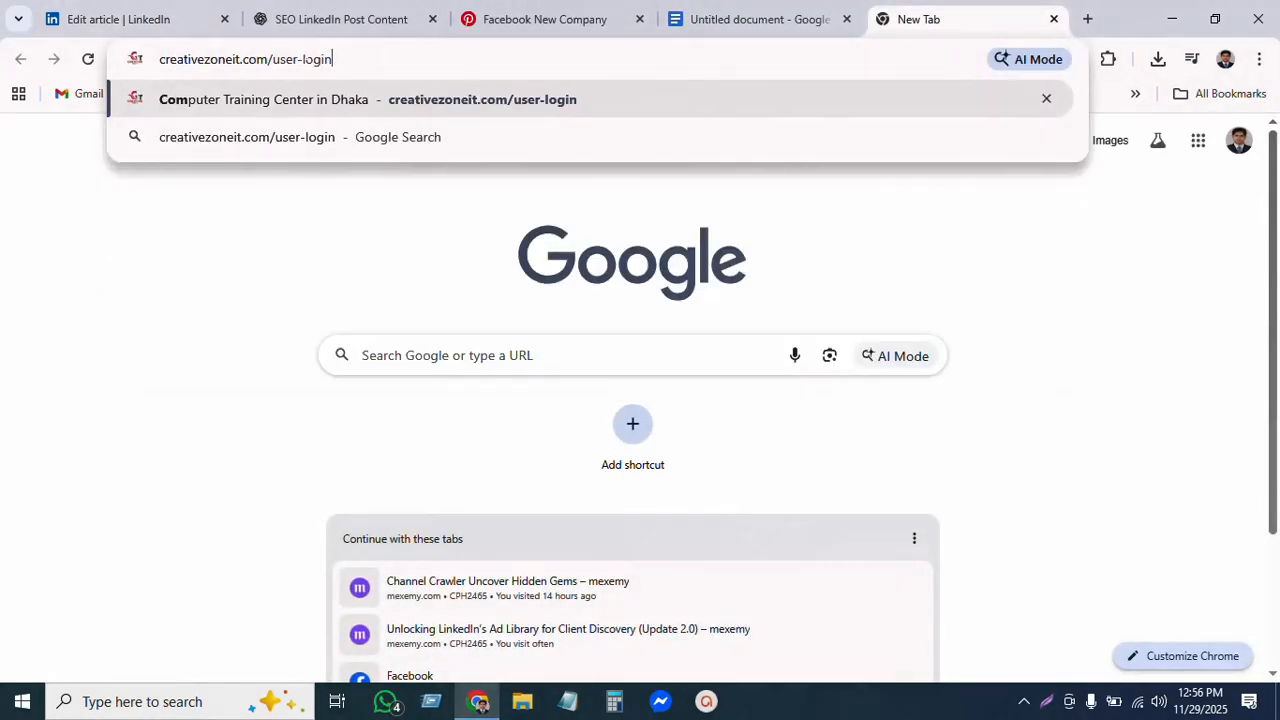
left_click_drag(268, 59, 334, 59)
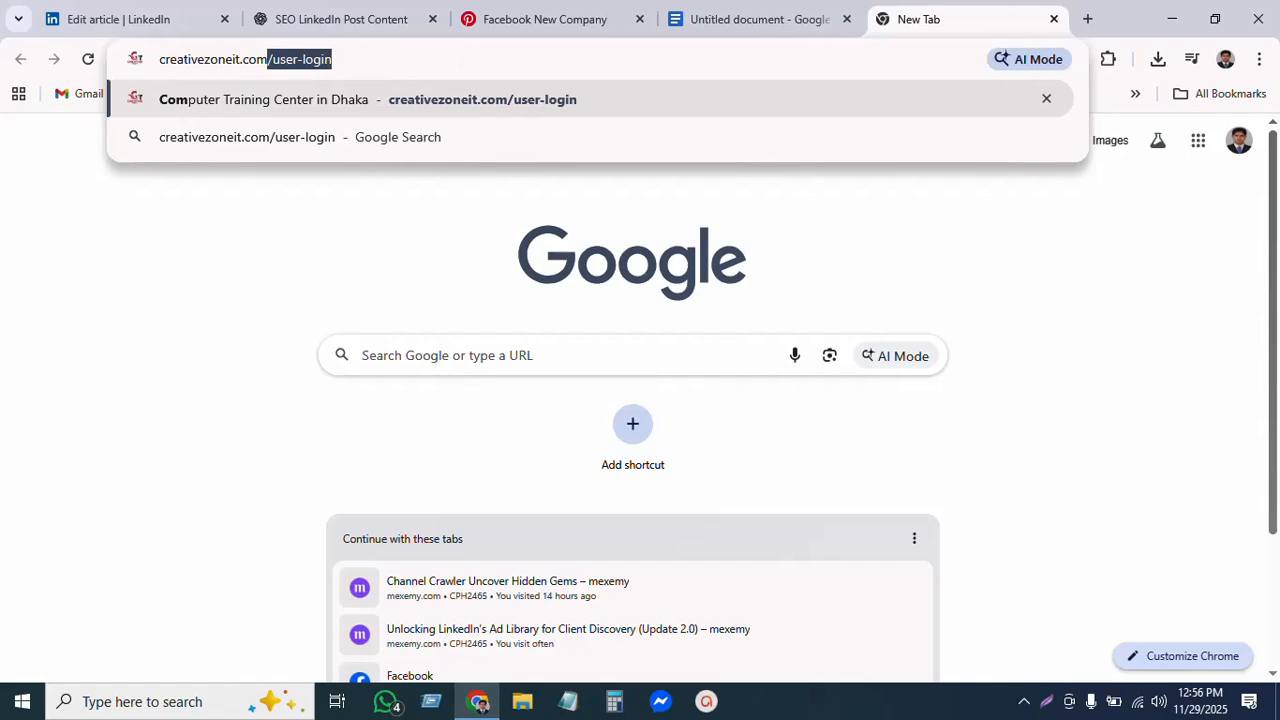
key("BackSpace")
key("Return")
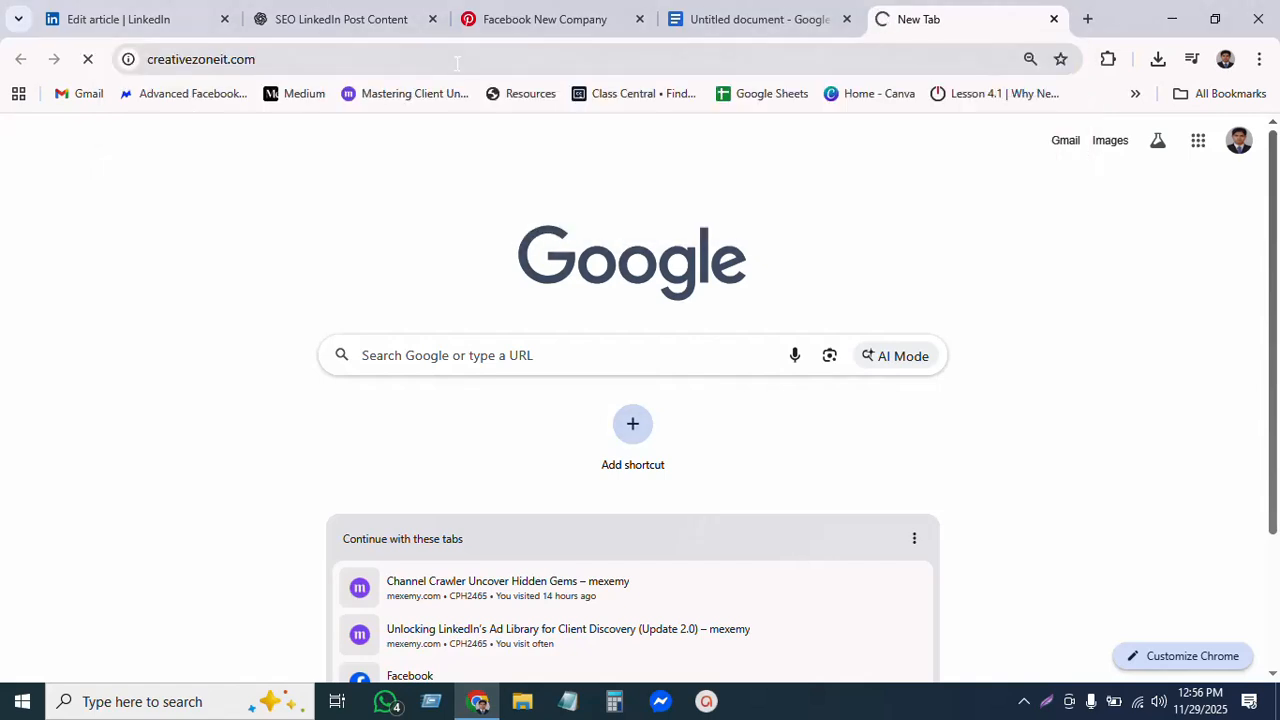
left_click(456, 60)
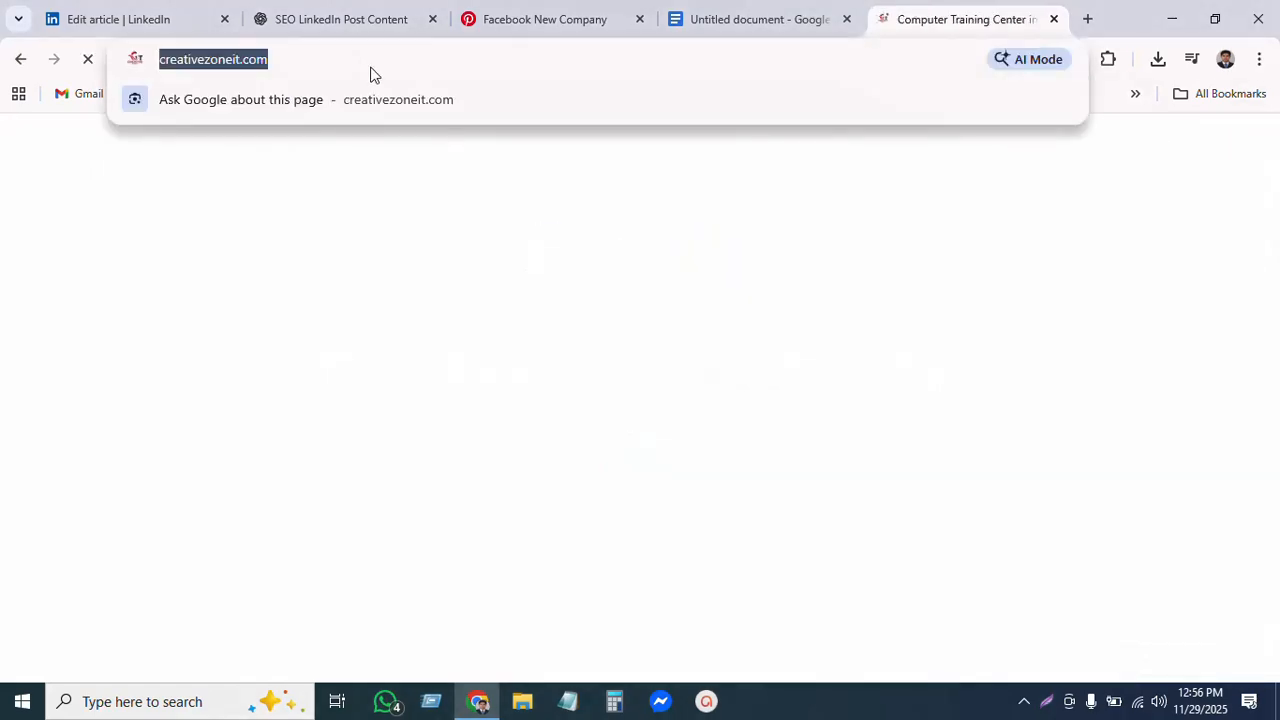
Return to the LinkedIn article and try again to link "Creative Zone IT" in the headline, filling in that link text.
left_click(378, 12)
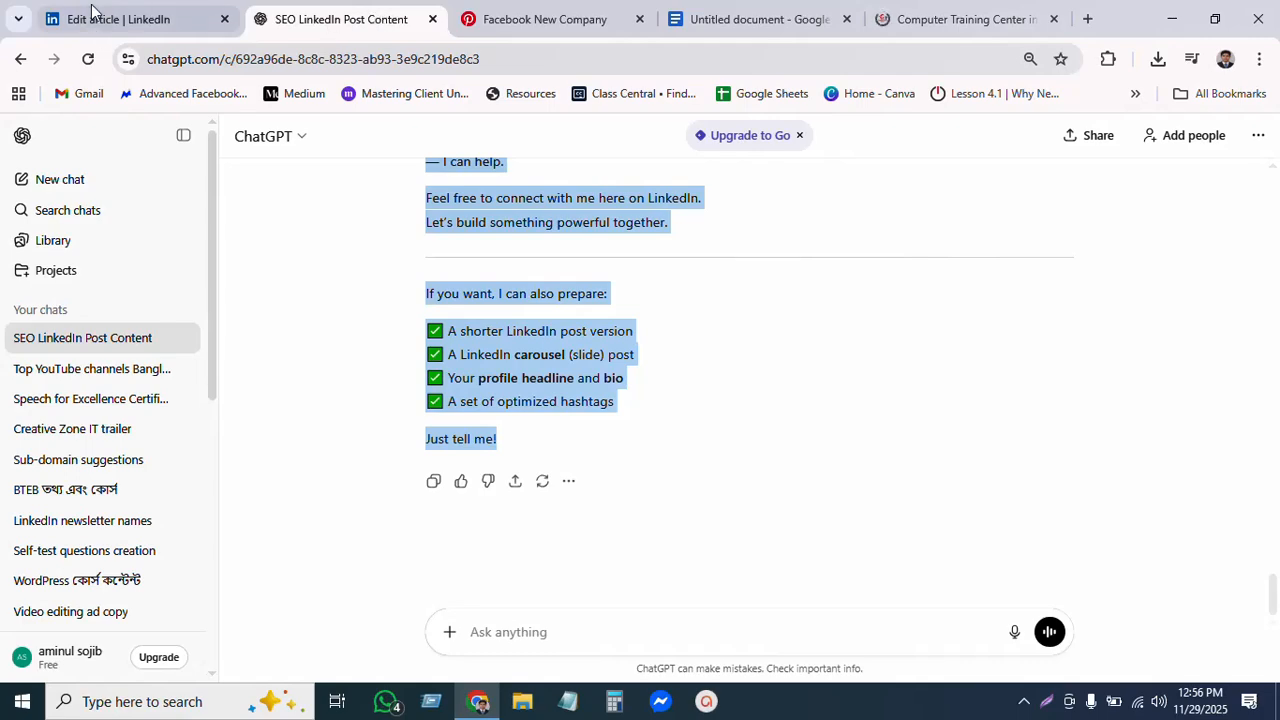
left_click(788, 8)
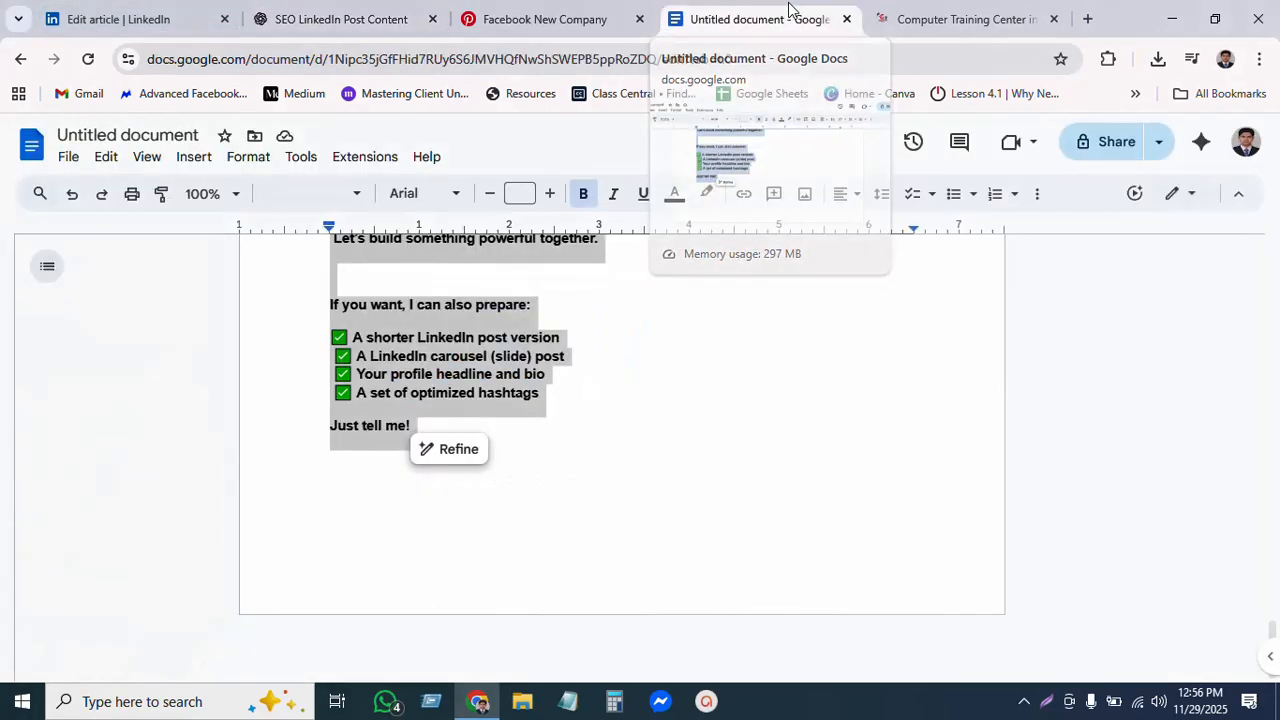
left_click(158, 12)
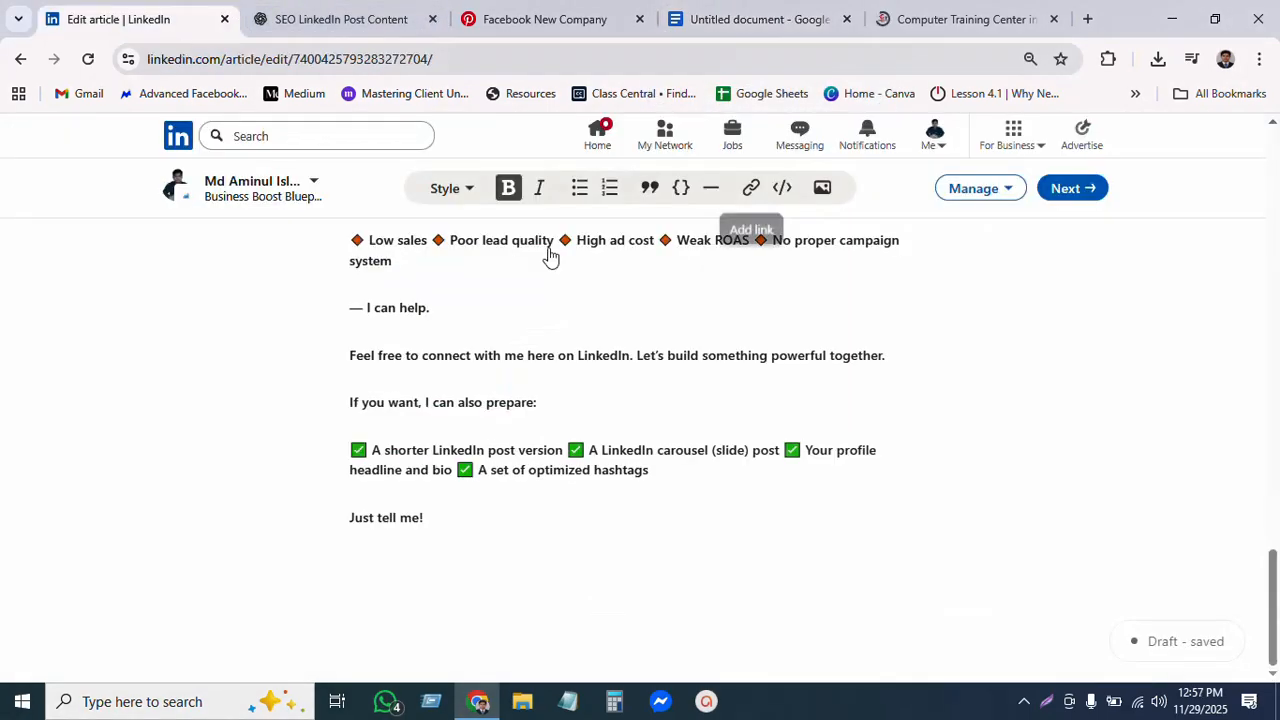
scroll(625, 420, "up", 15)
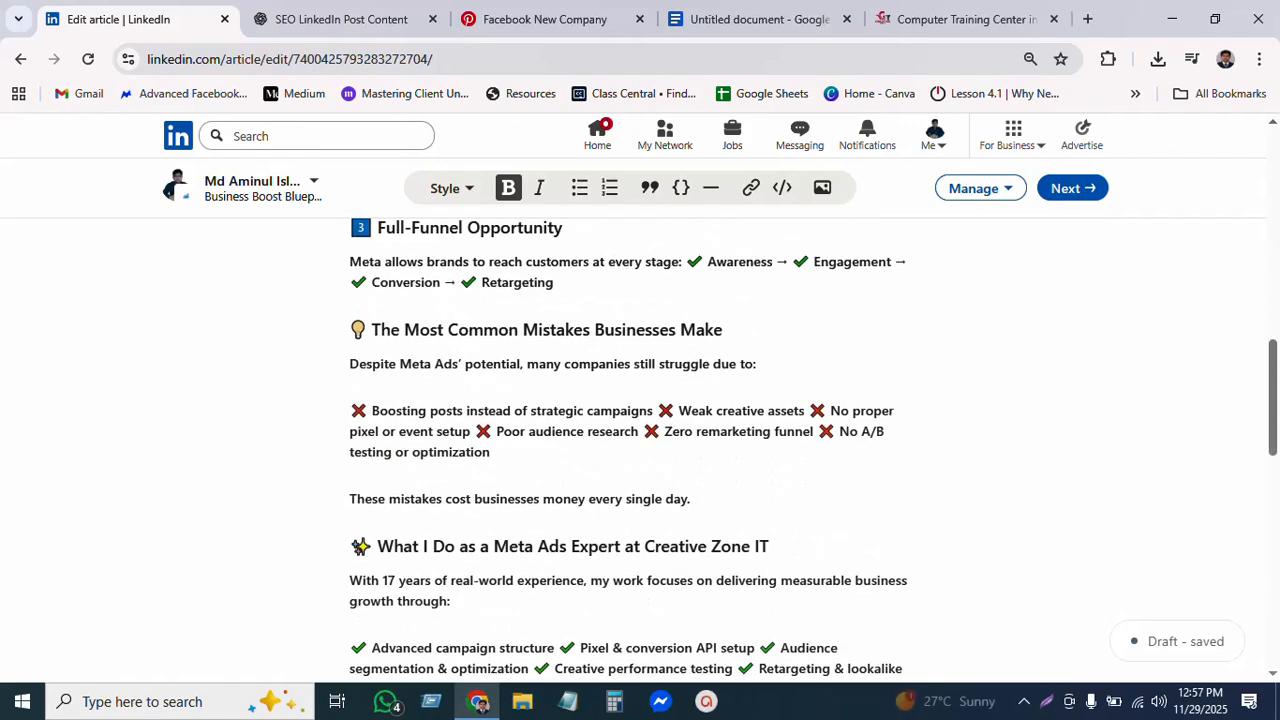
scroll(790, 393, "up", 15)
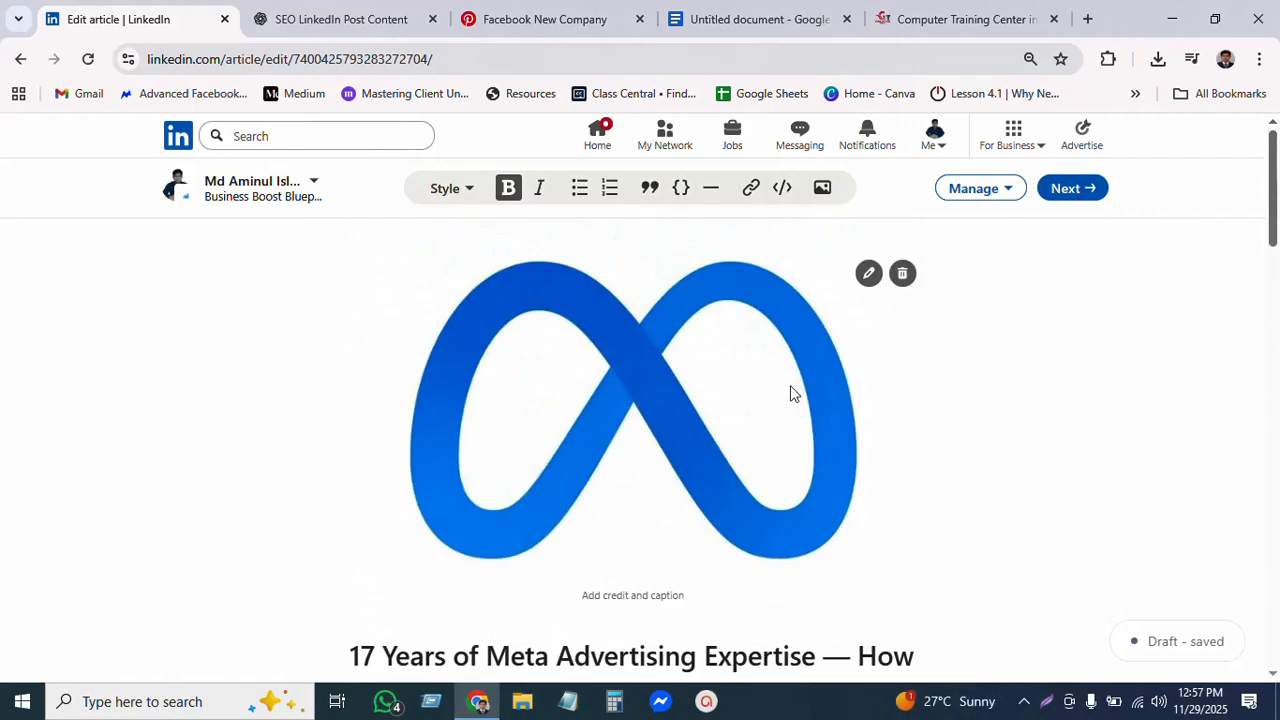
scroll(724, 392, "down", 3)
double_click(724, 414)
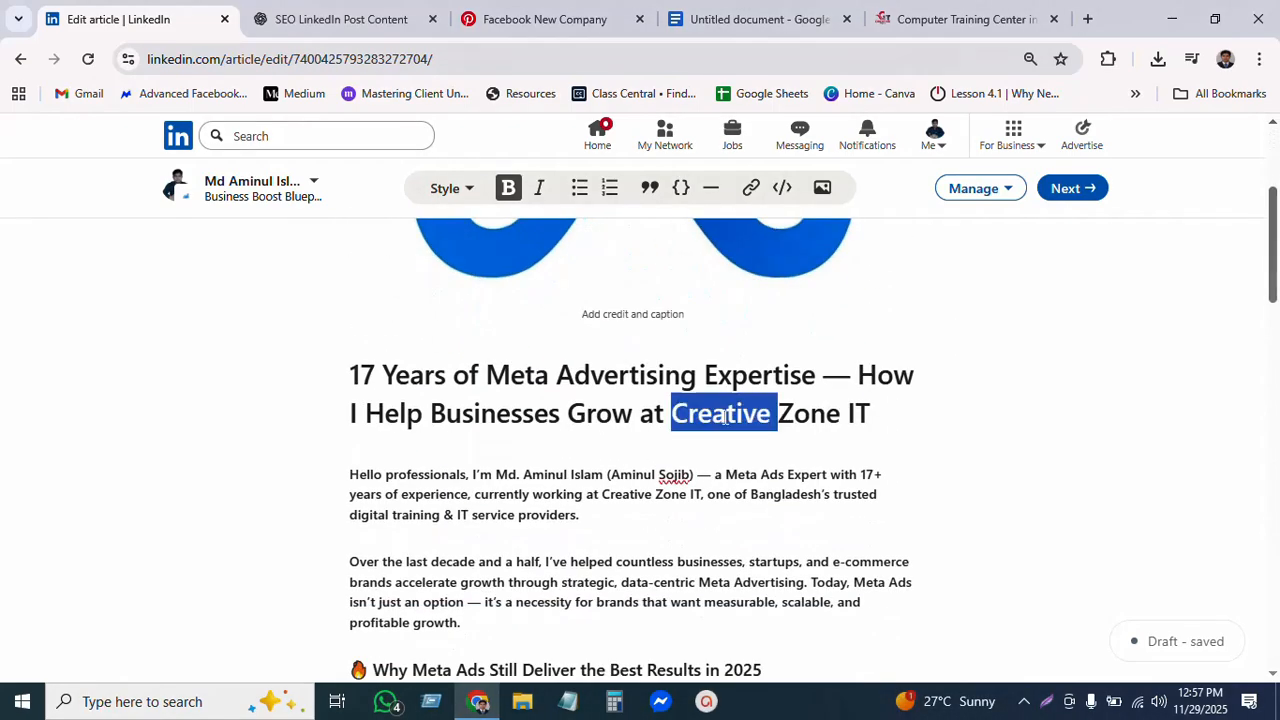
left_click(794, 413)
left_click_drag(672, 413, 870, 413)
key("ctrl+c")
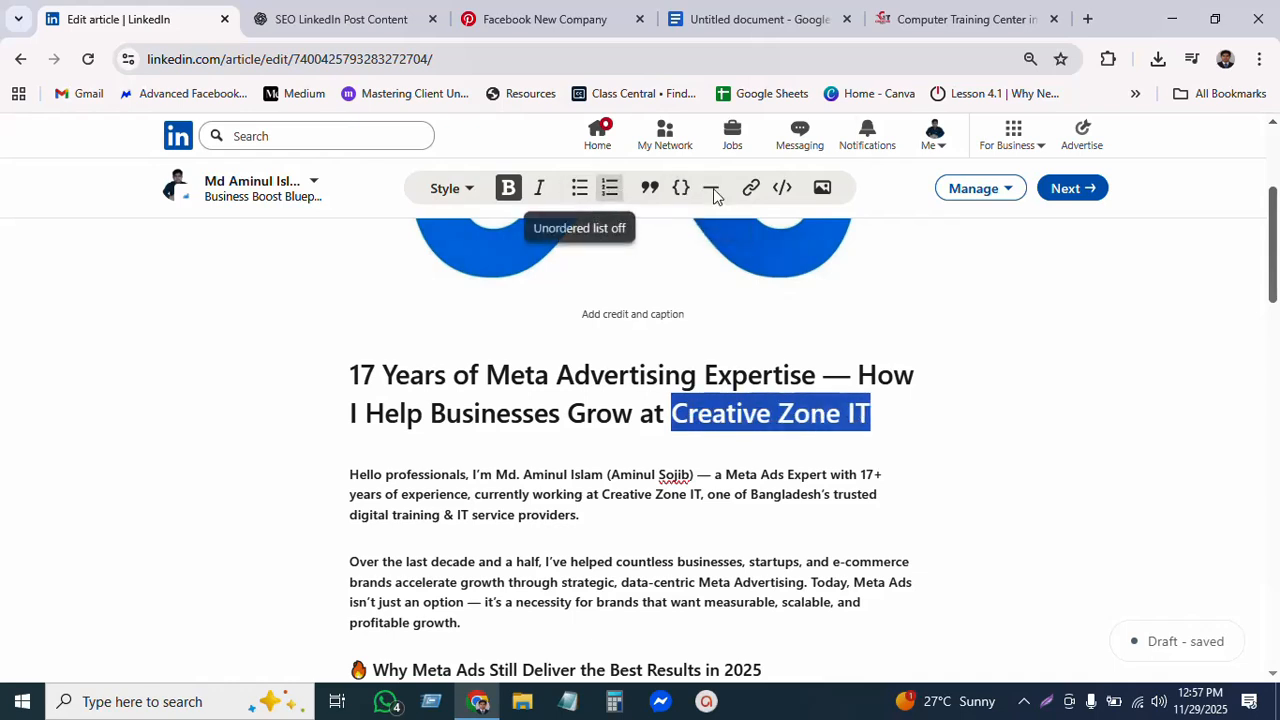
left_click(751, 190)
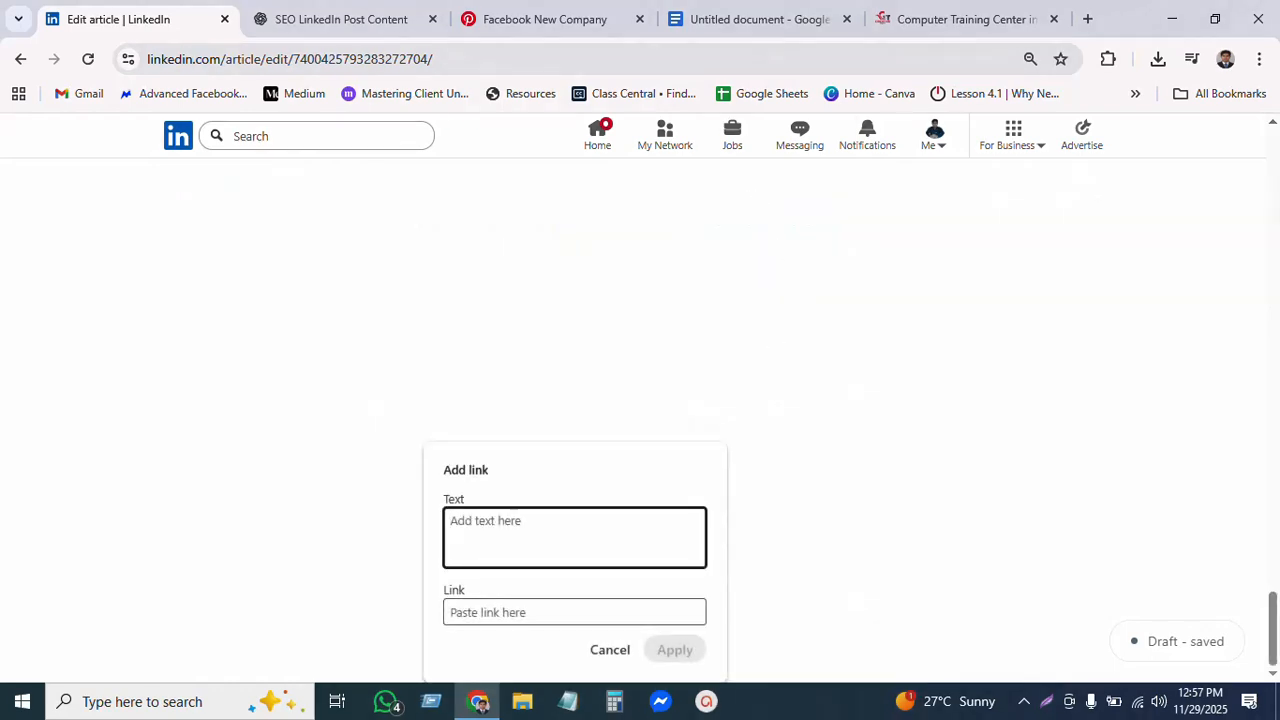
key("ctrl+v")
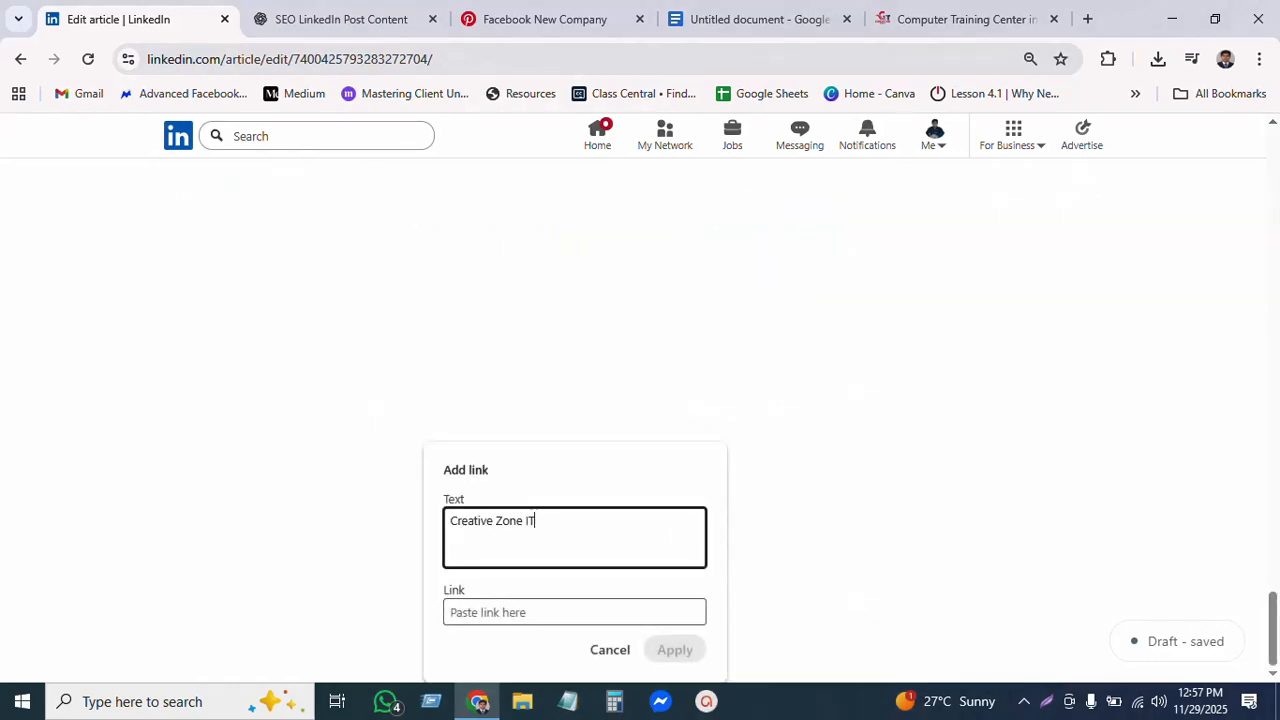
Copy the creativezoneit.com address from the website tab and return to the headline of the LinkedIn article.
left_click(942, 14)
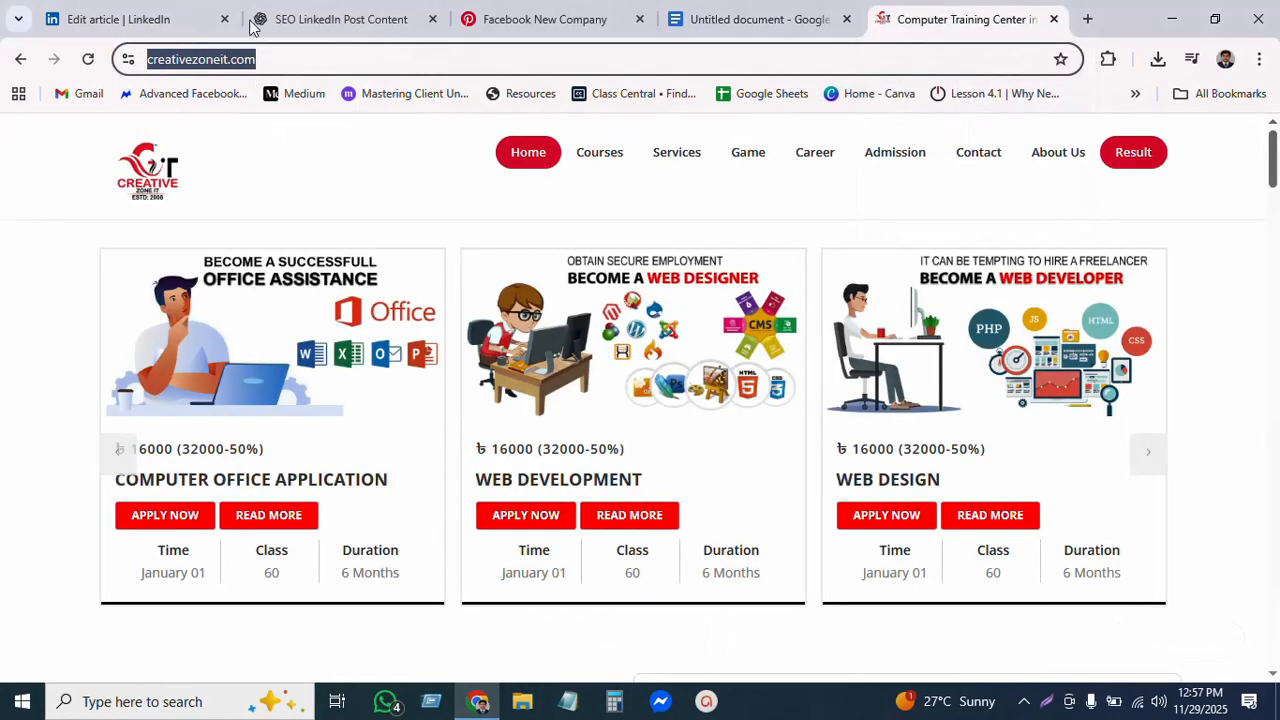
left_click(238, 22)
scroll(630, 440, "up", 15)
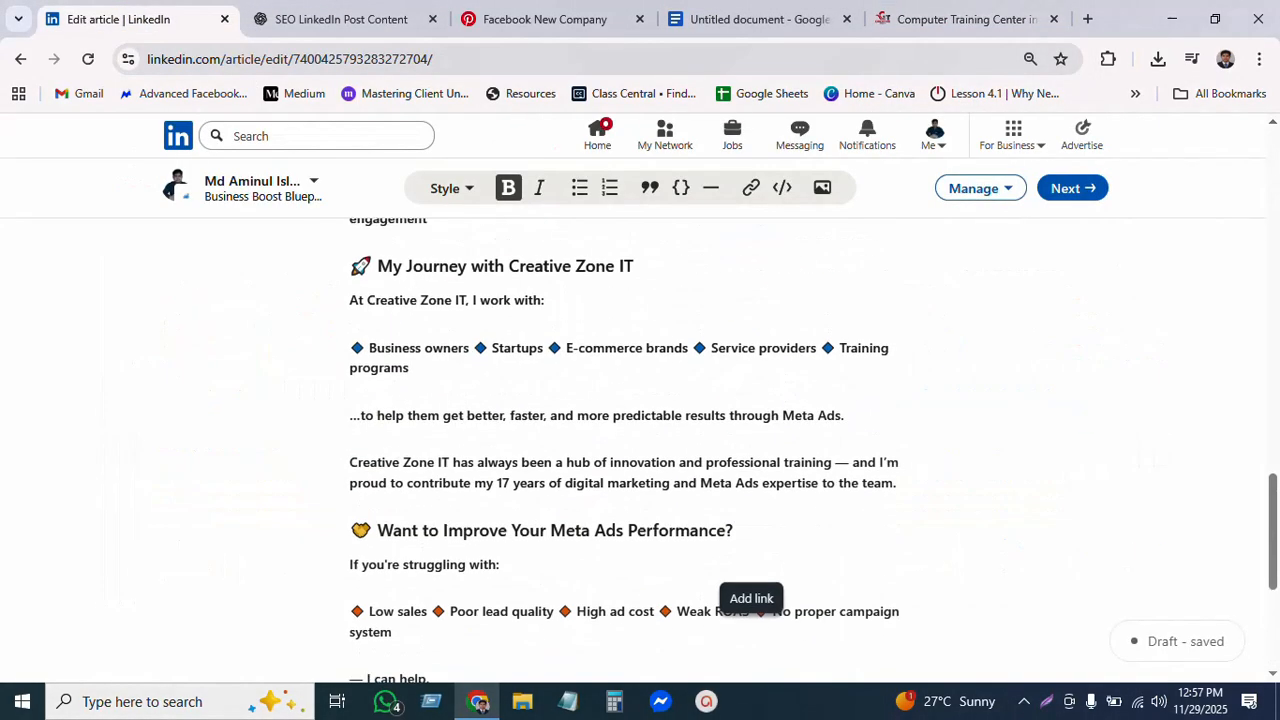
scroll(630, 440, "up", 4)
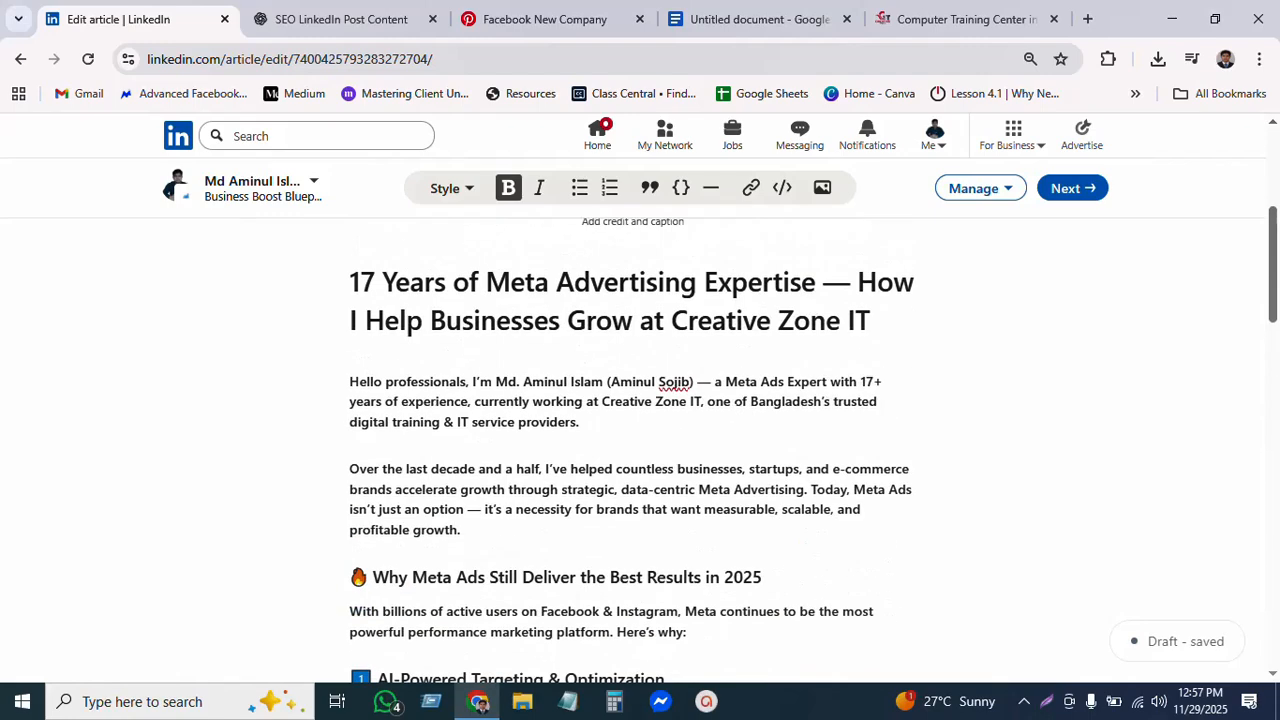
scroll(728, 433, "up", 4)
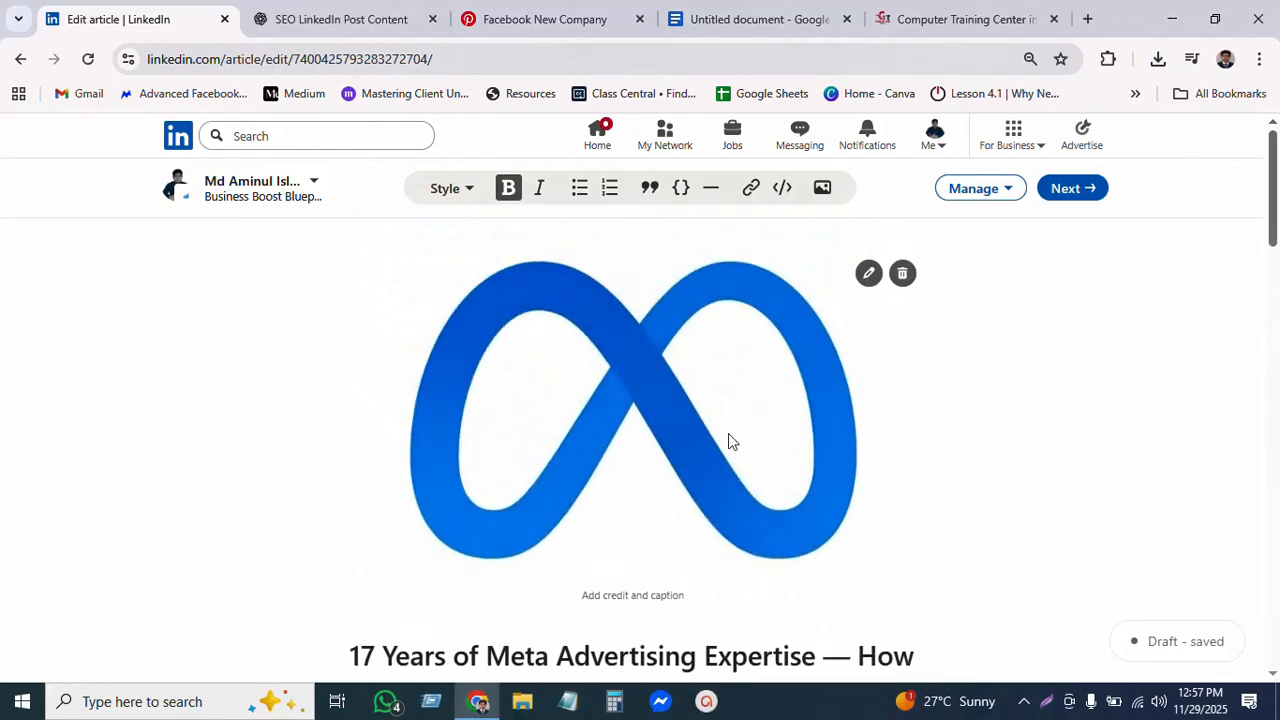
scroll(728, 375, "down", 4)
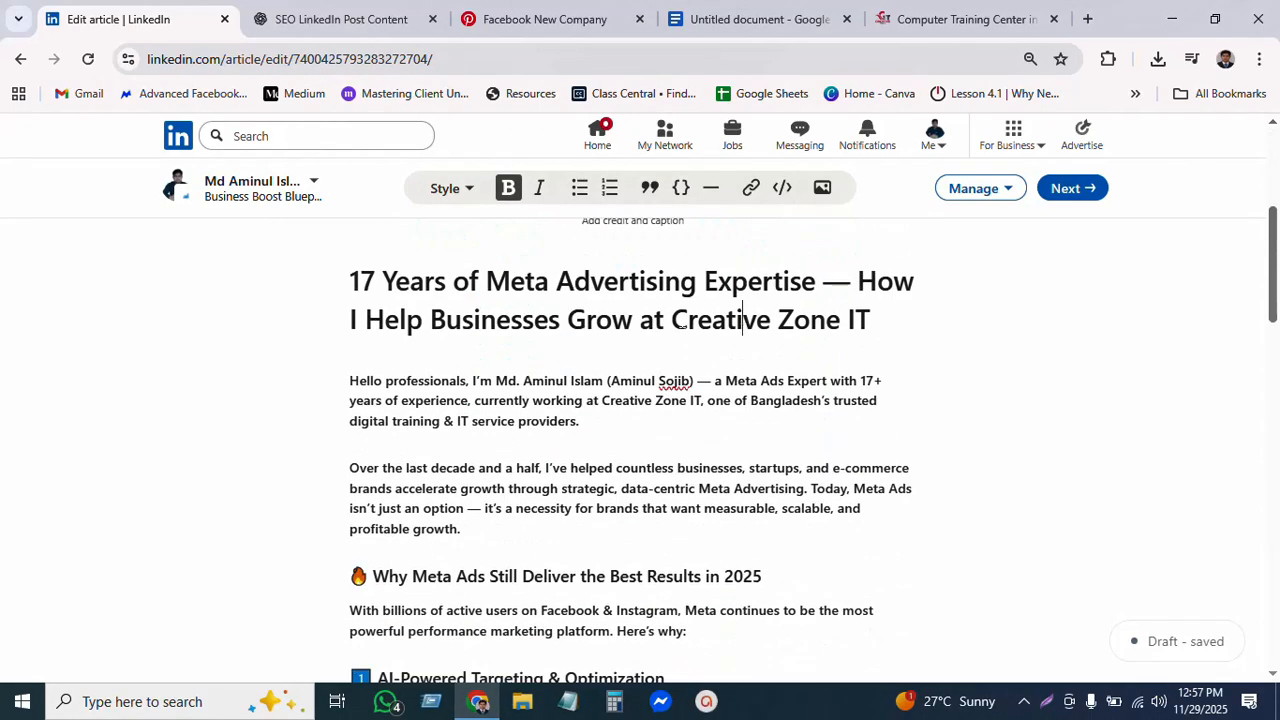
left_click_drag(672, 322, 871, 326)
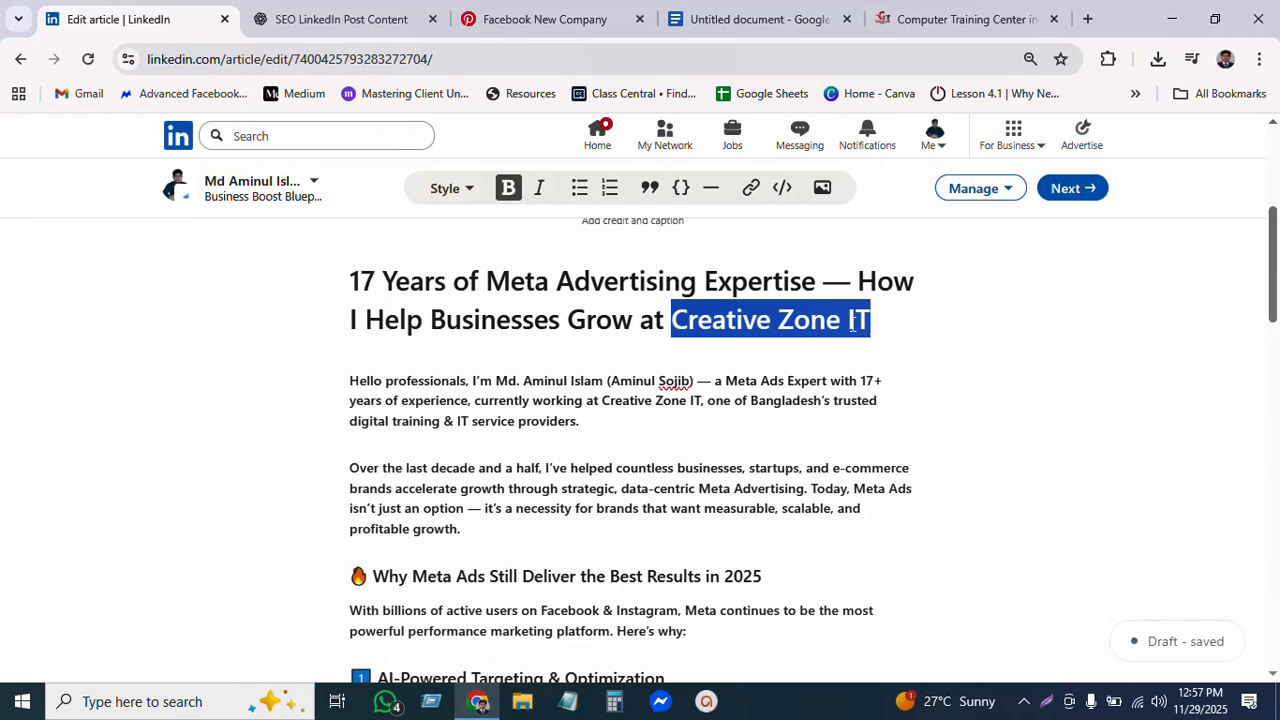
right_click(852, 322)
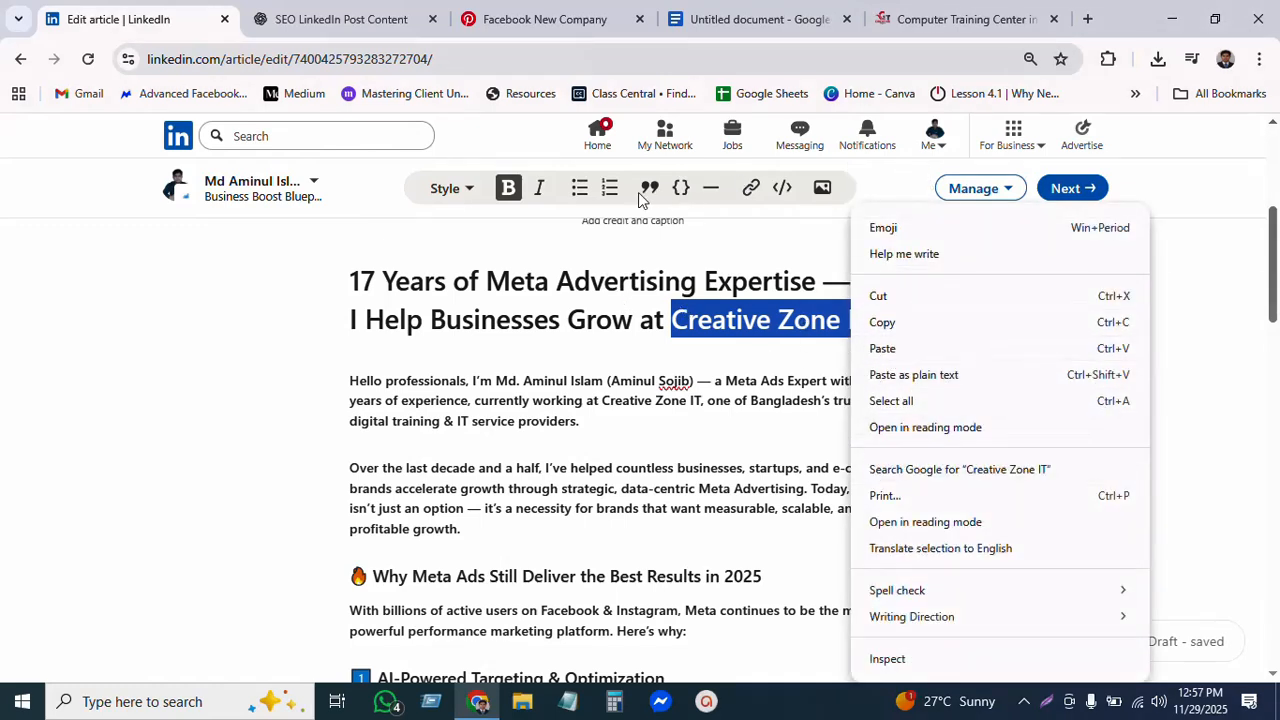
left_click(751, 188)
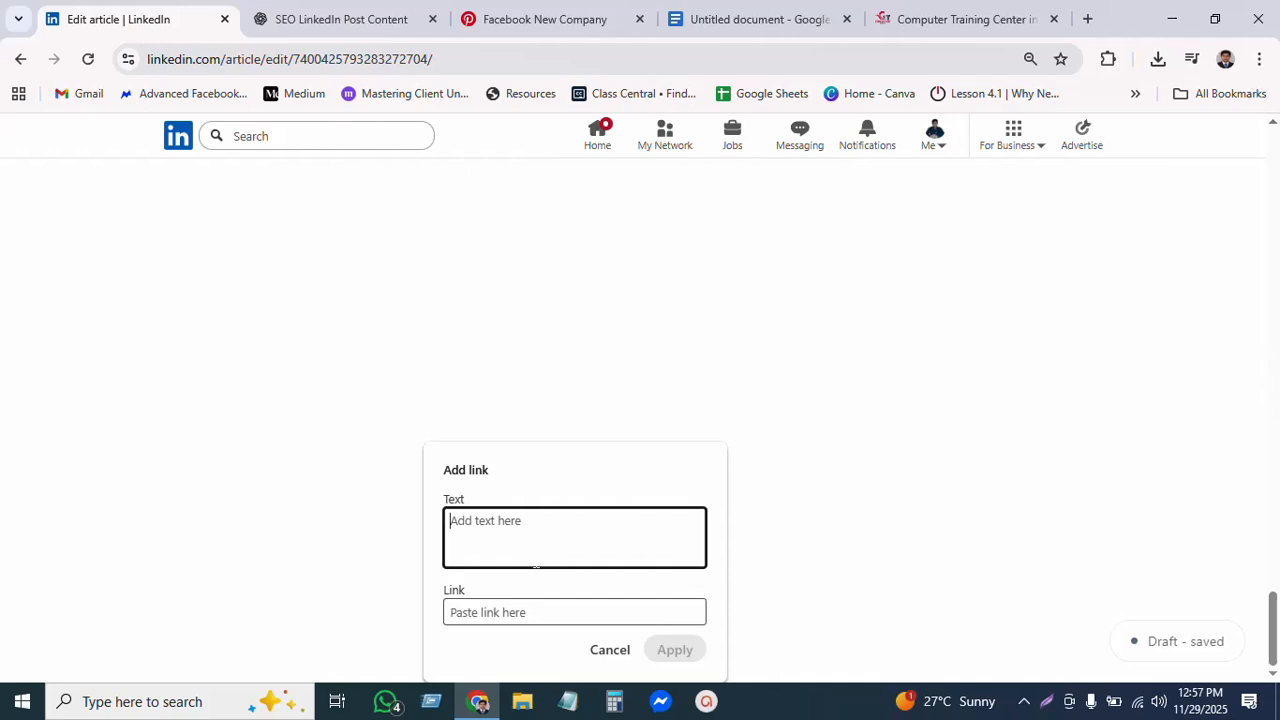
left_click(533, 613)
type("https://creativezoneit.com/")
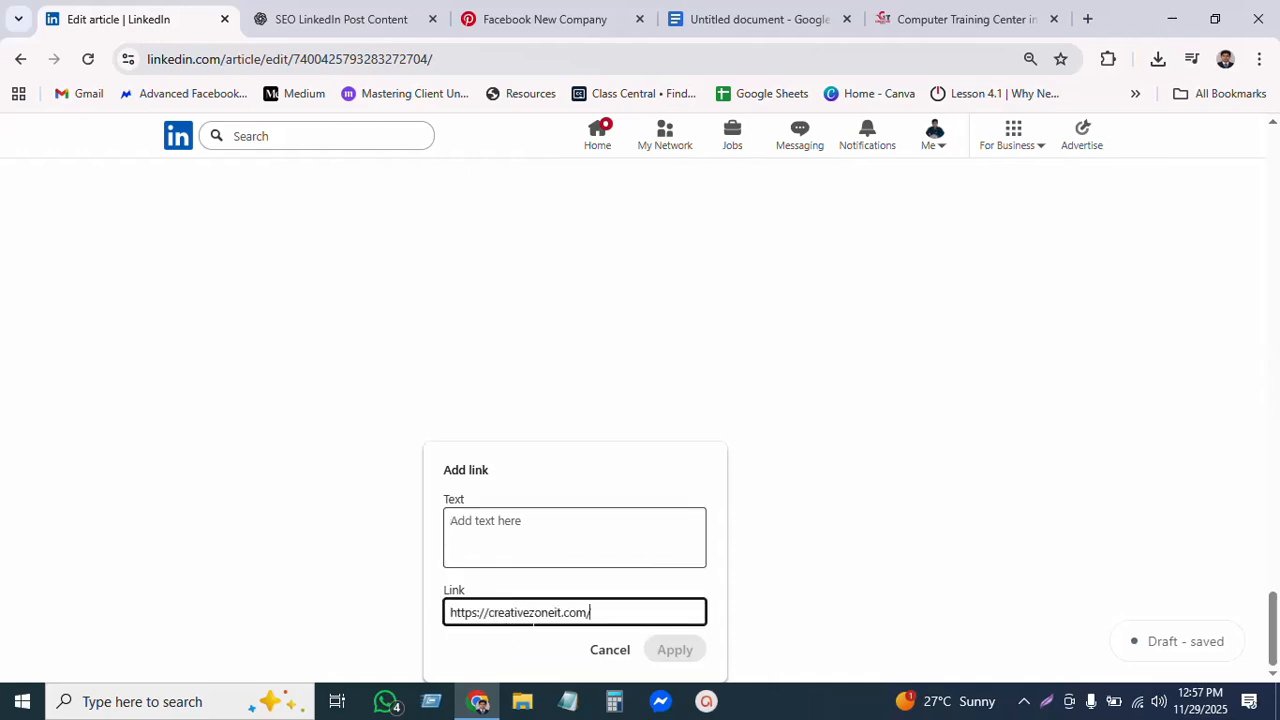
left_click(578, 560)
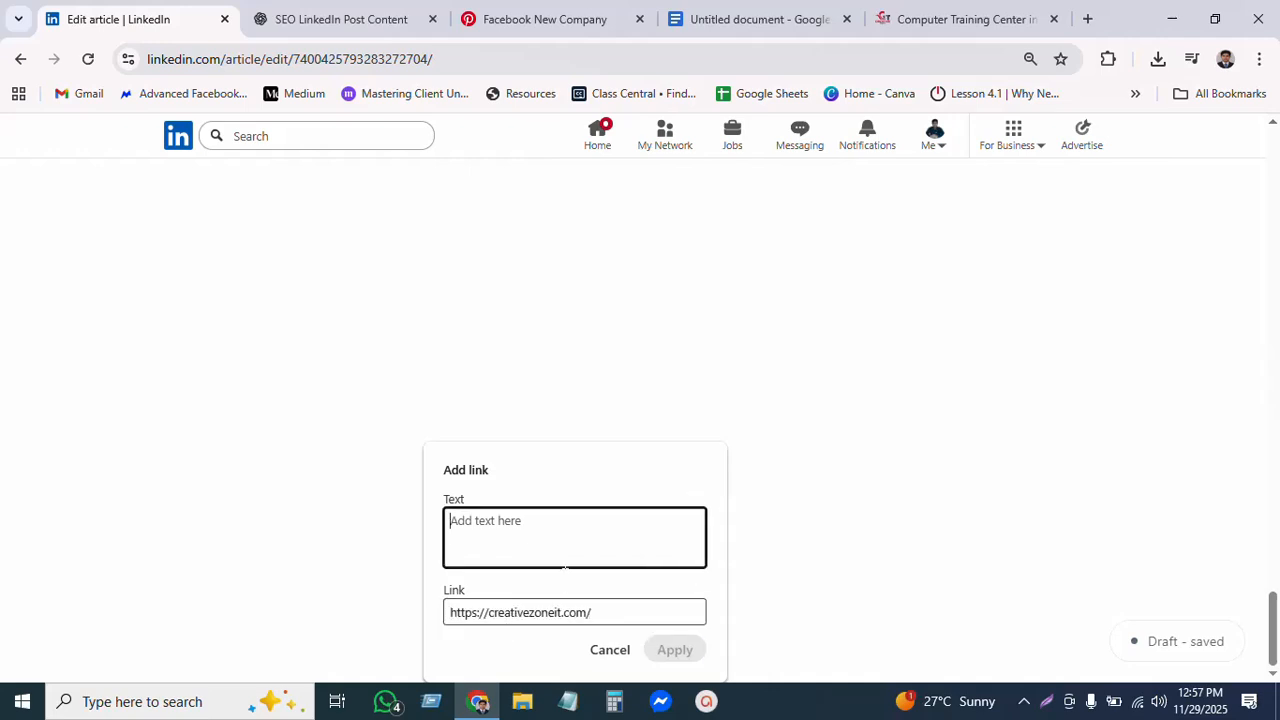
type("4")
key("BackSpace")
type("CR")
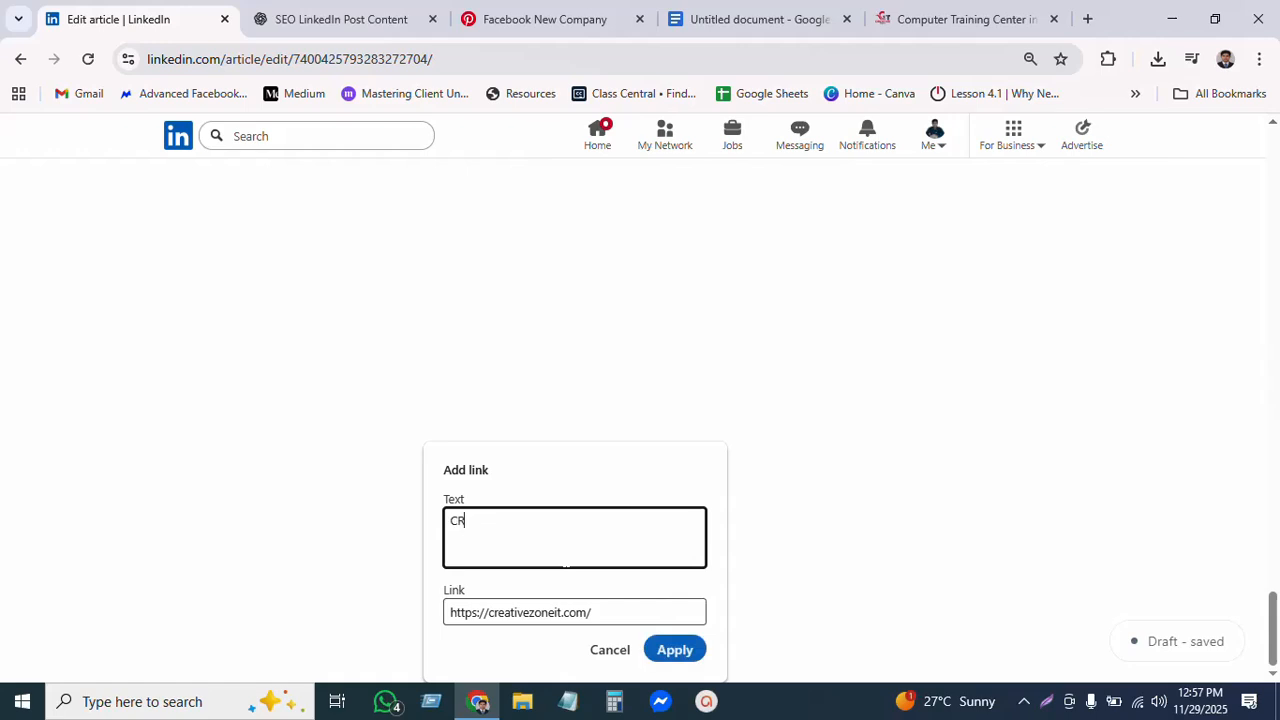
type("EATIVE ZONE IT")
left_click(670, 652)
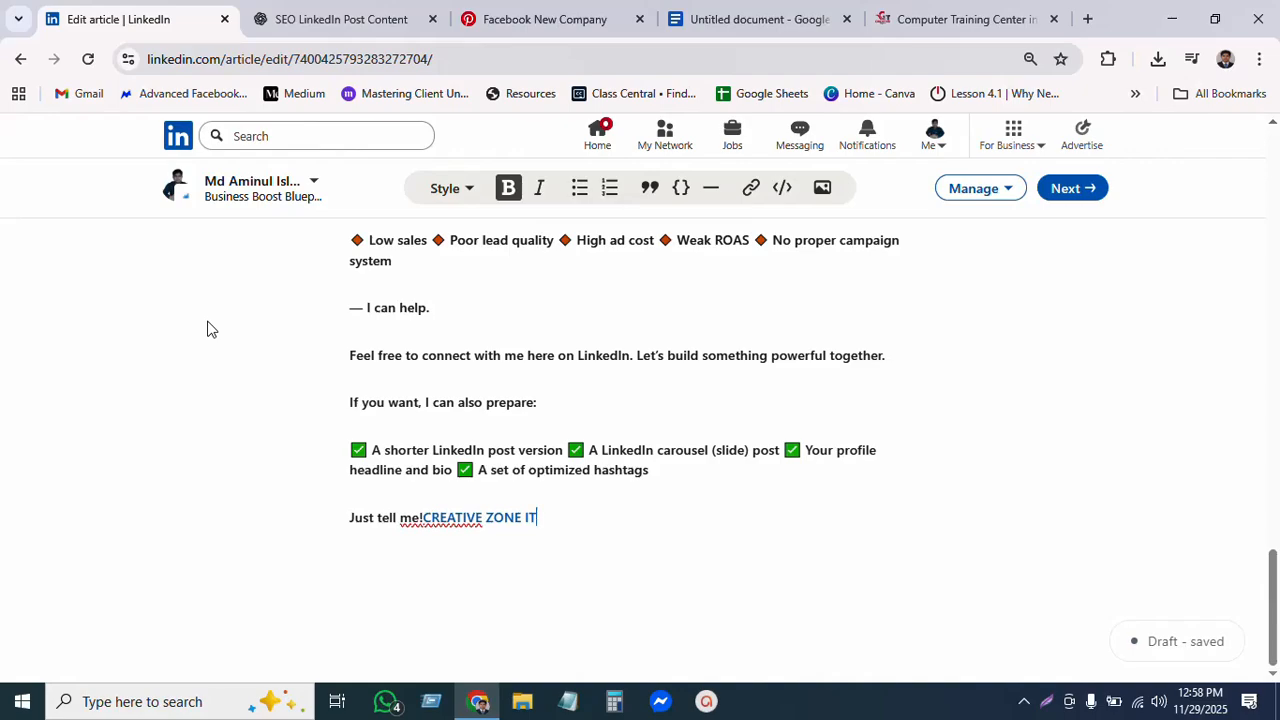
scroll(469, 523, "up", 10)
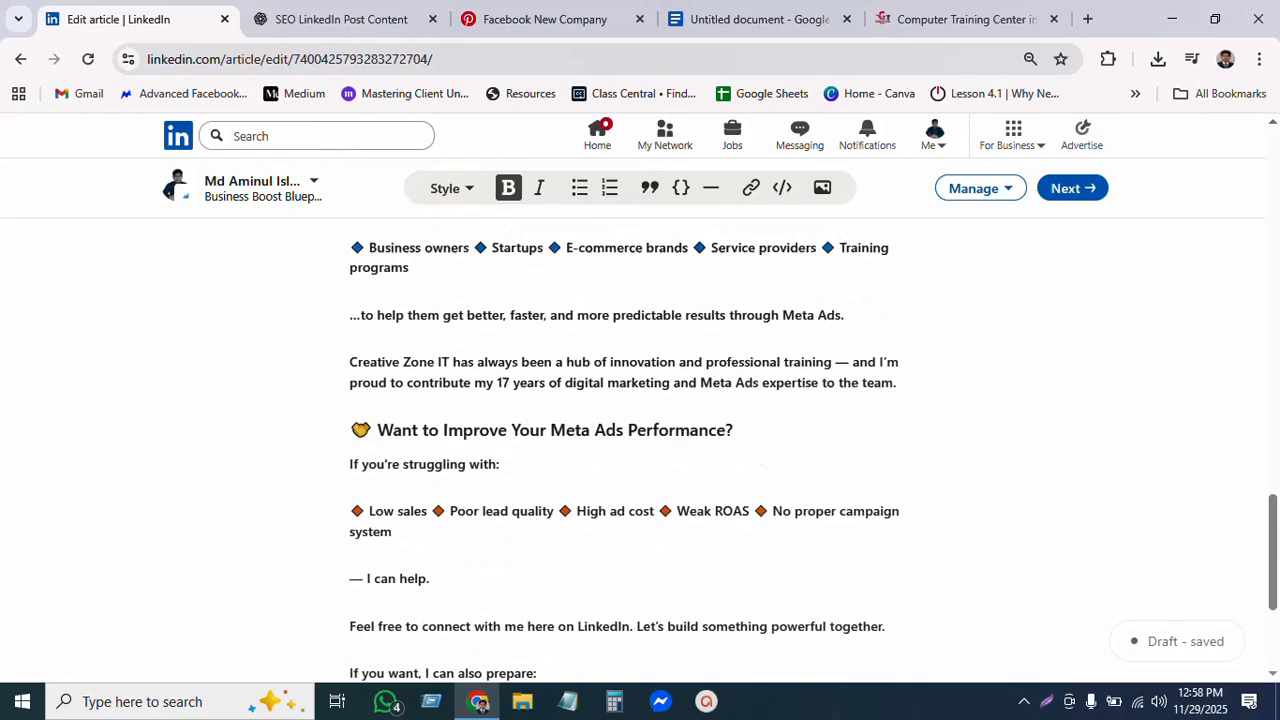
scroll(741, 372, "up", 7)
scroll(741, 372, "down", 4)
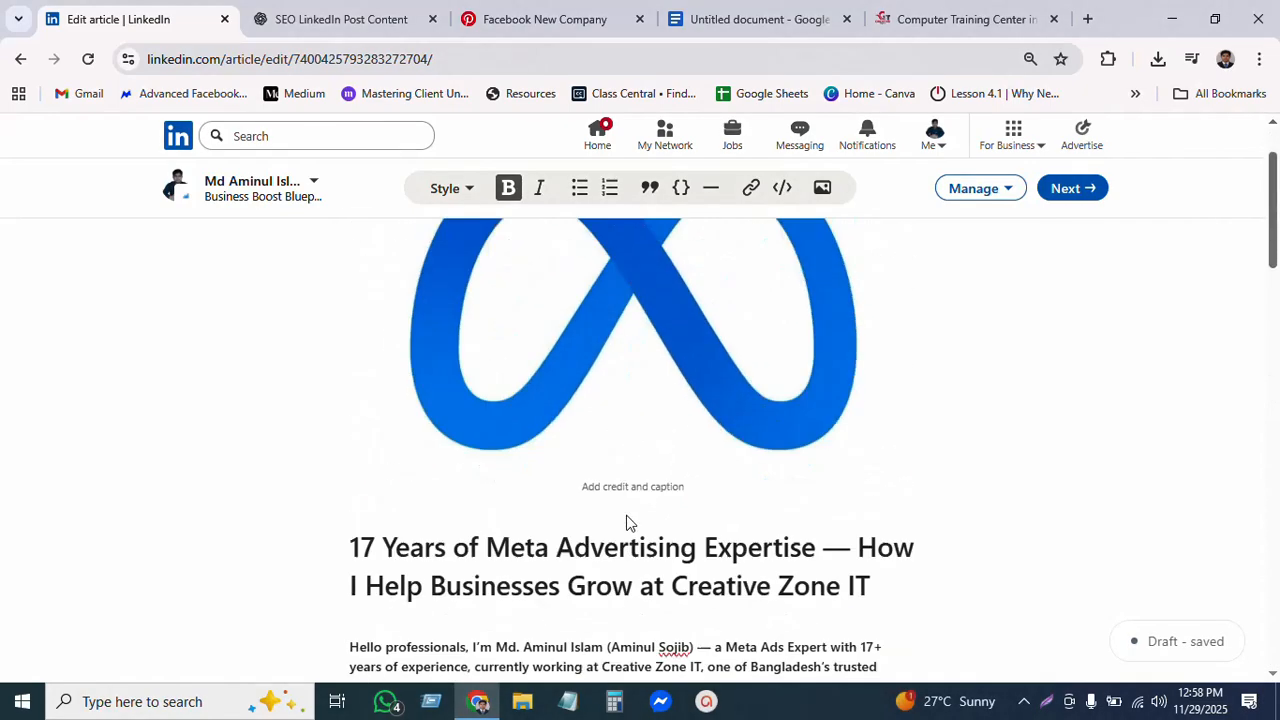
scroll(742, 315, "down", 3)
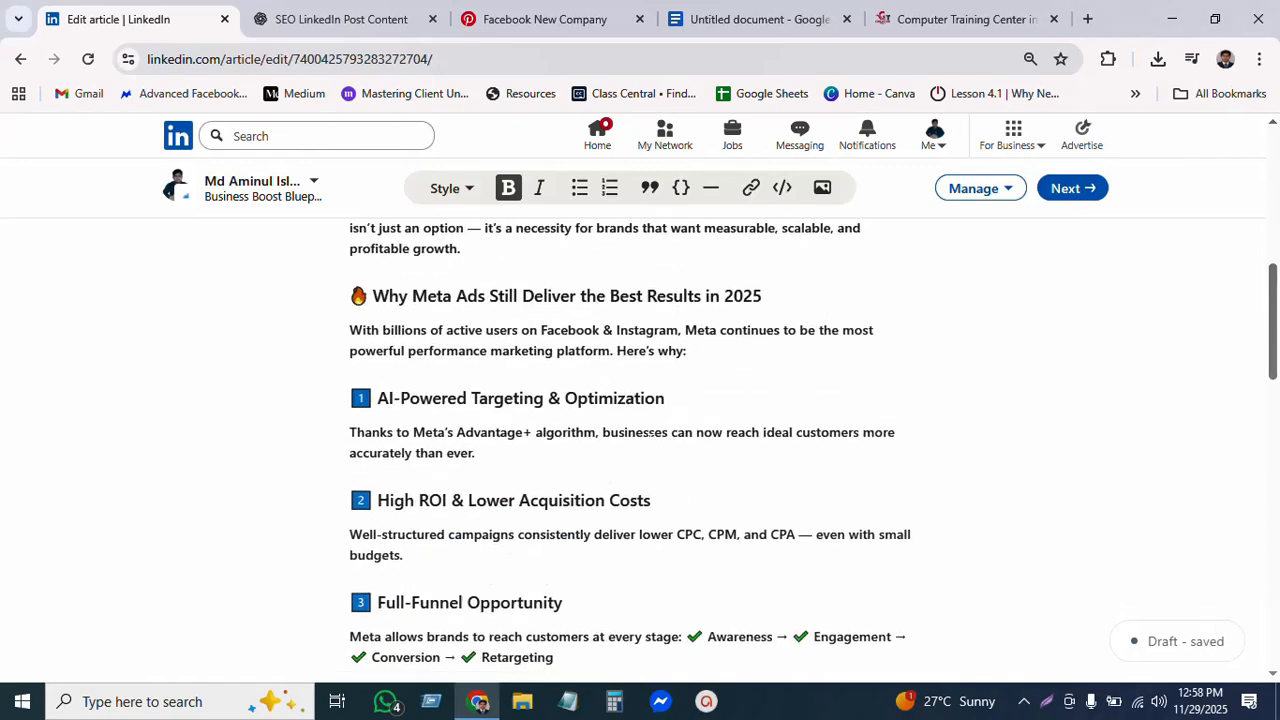
scroll(742, 315, "up", 4)
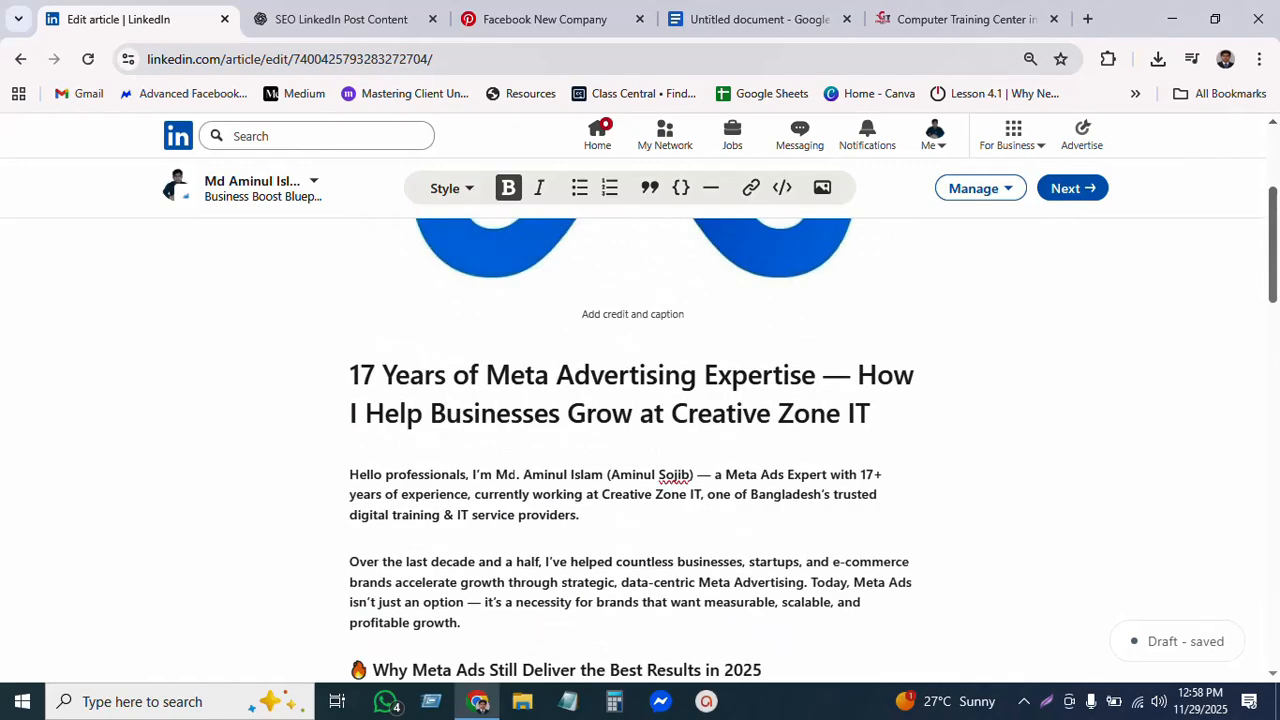
left_click_drag(495, 474, 692, 476)
right_click(680, 474)
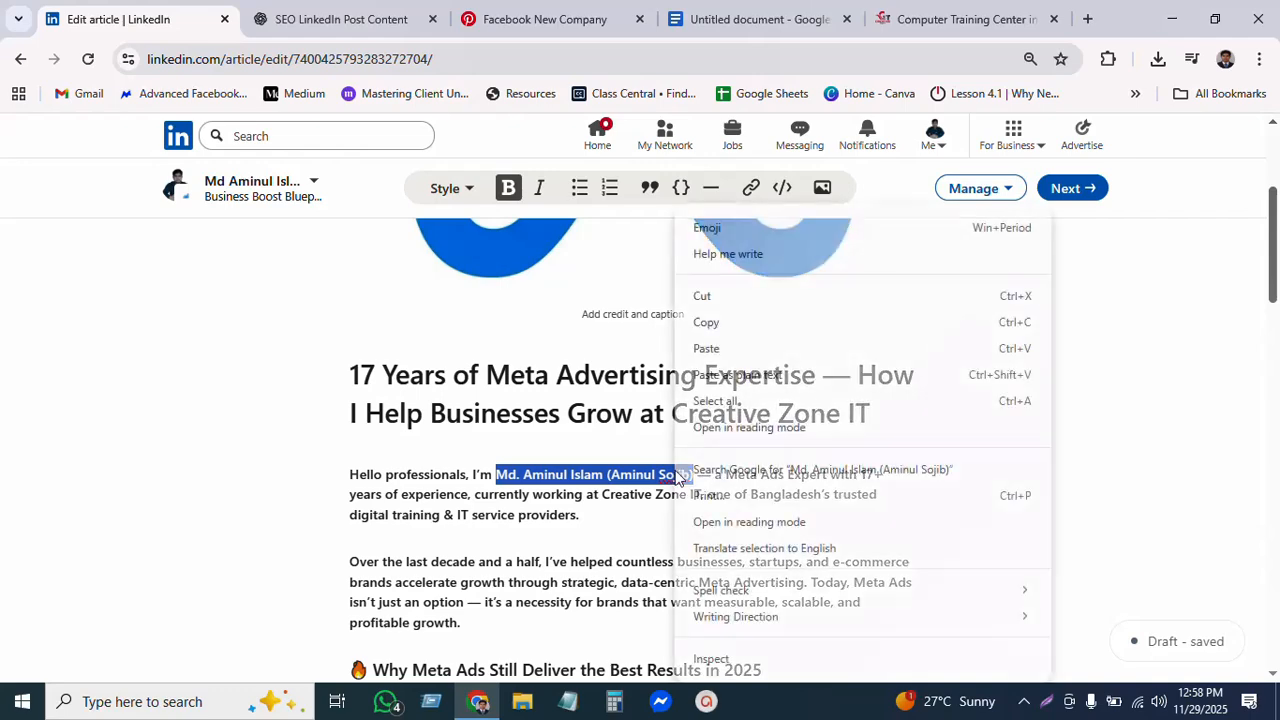
left_click(751, 189)
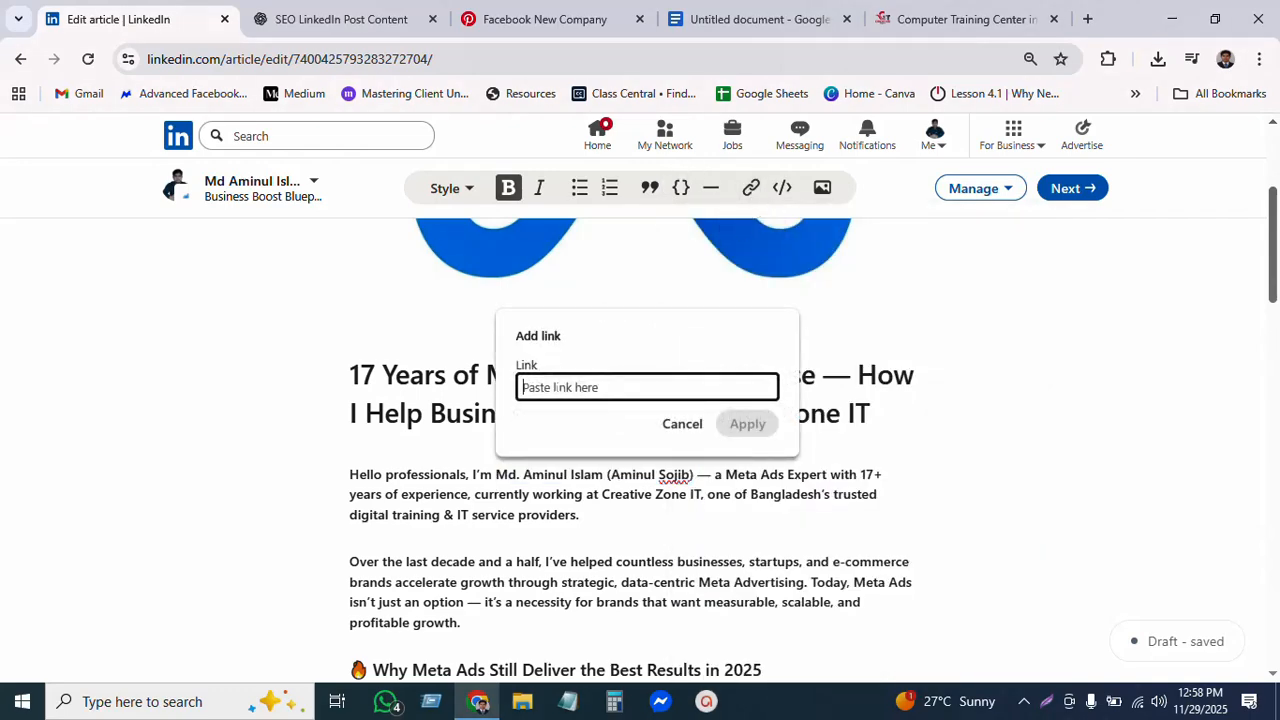
Open the author's Facebook profile in a new tab, copy its address and return to the LinkedIn article.
left_click(1087, 19)
type("fa")
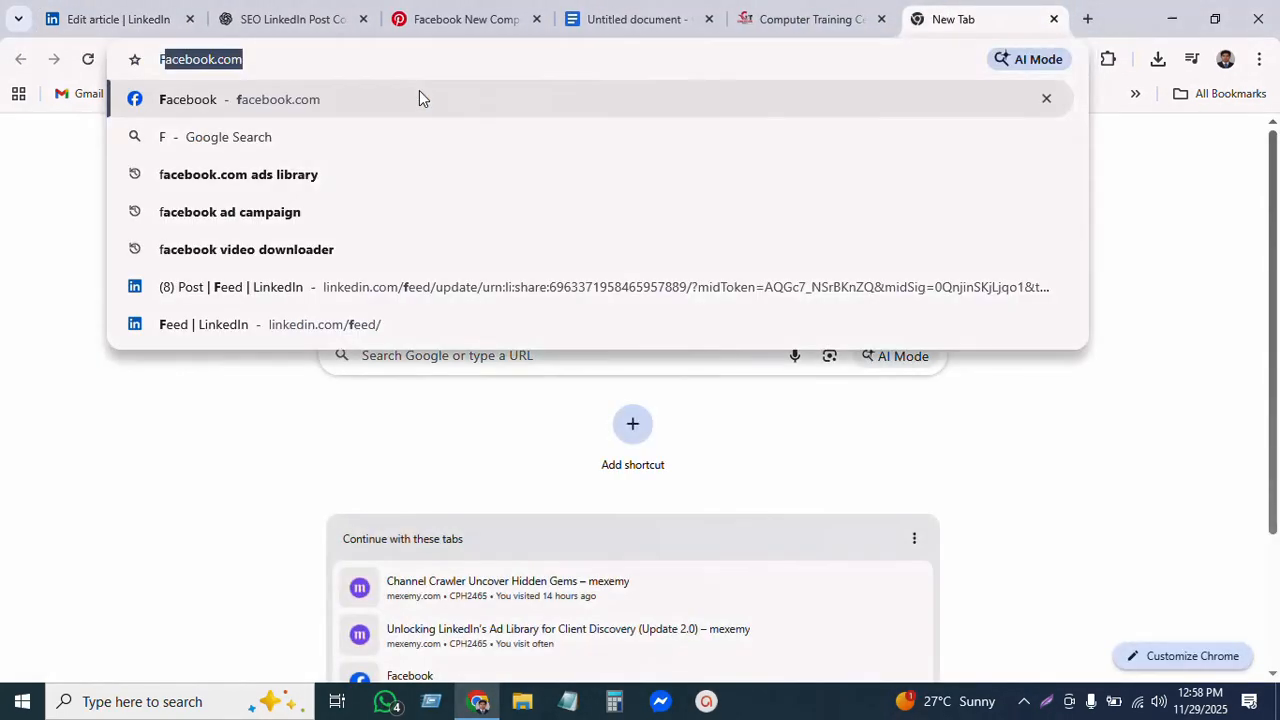
key("Return")
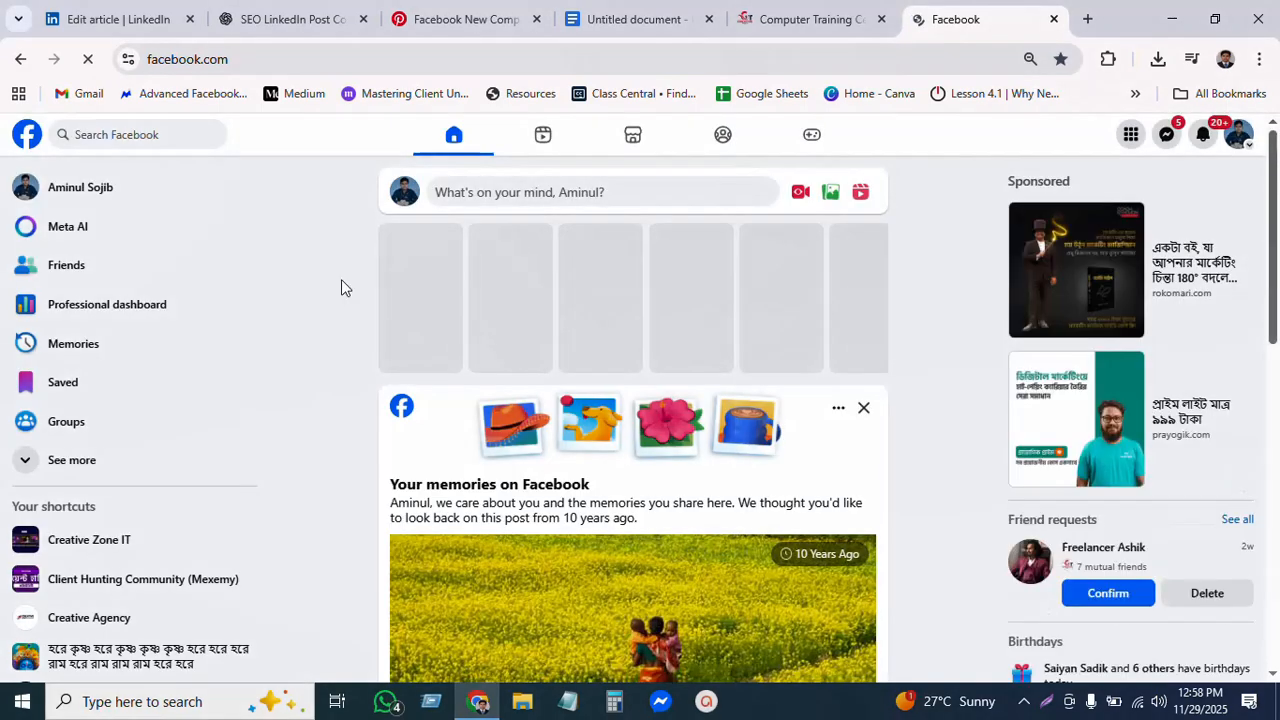
left_click(125, 196)
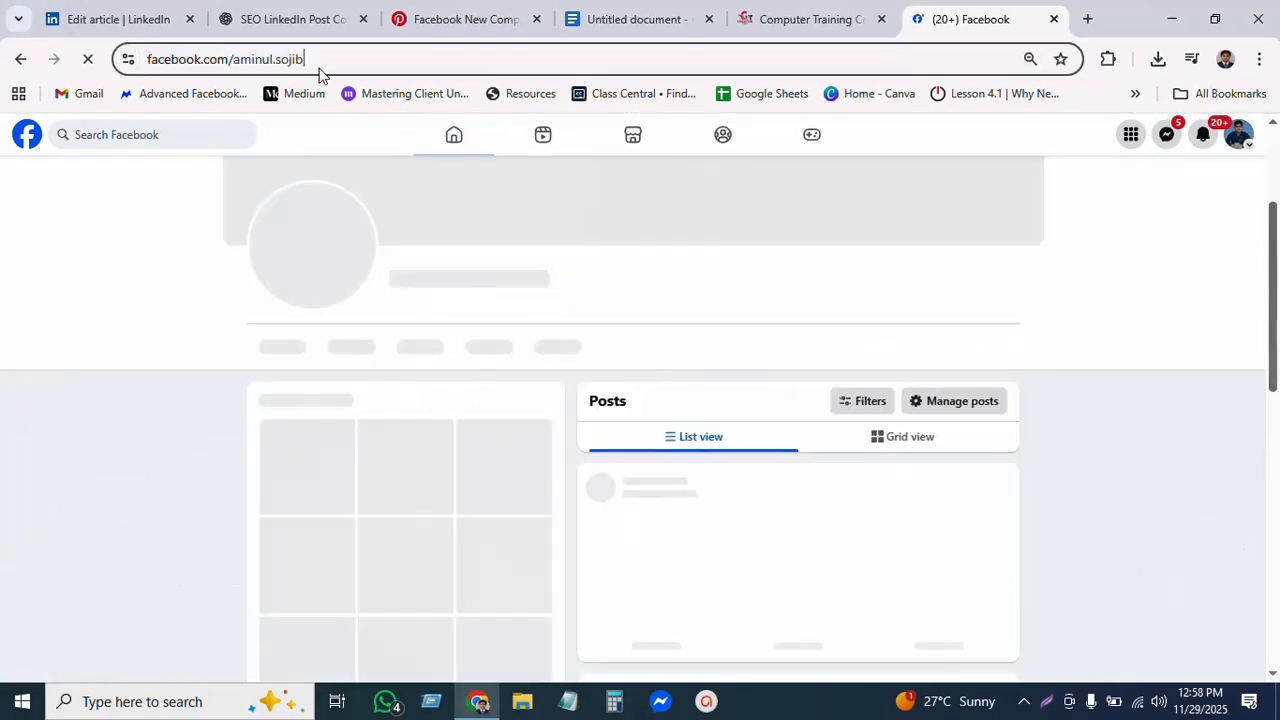
left_click(328, 63)
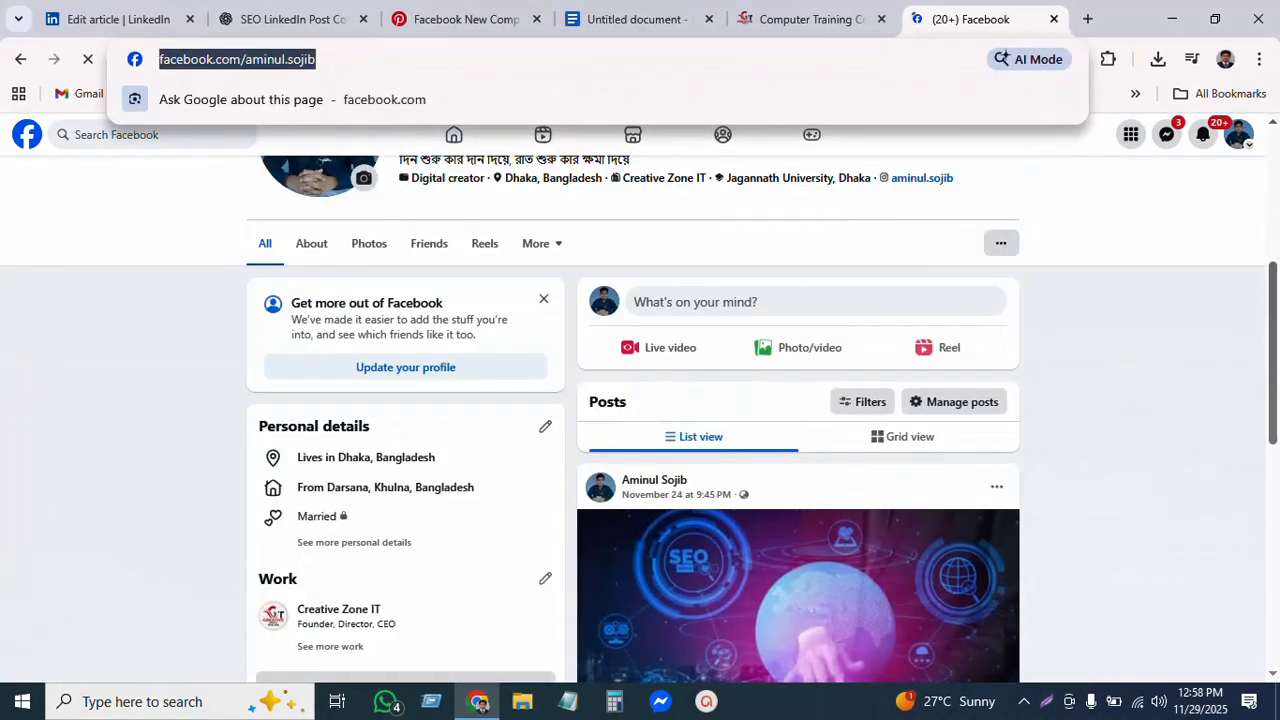
left_click(290, 19)
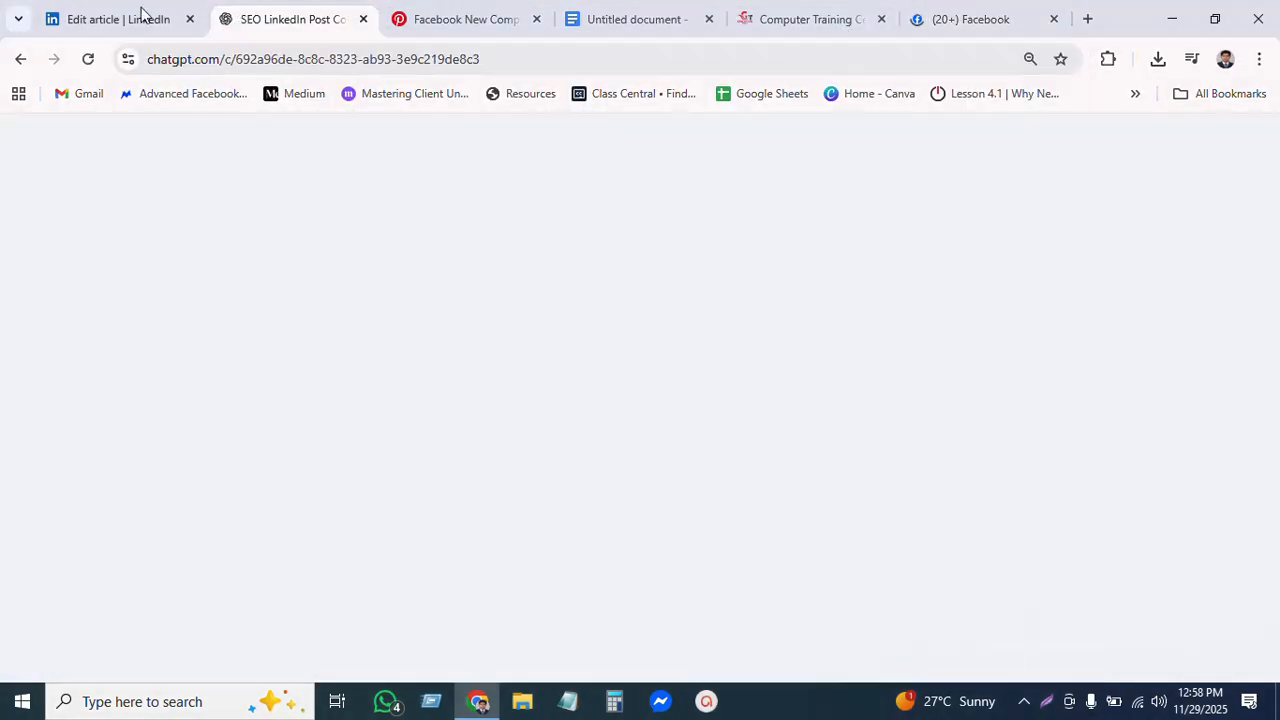
left_click(140, 14)
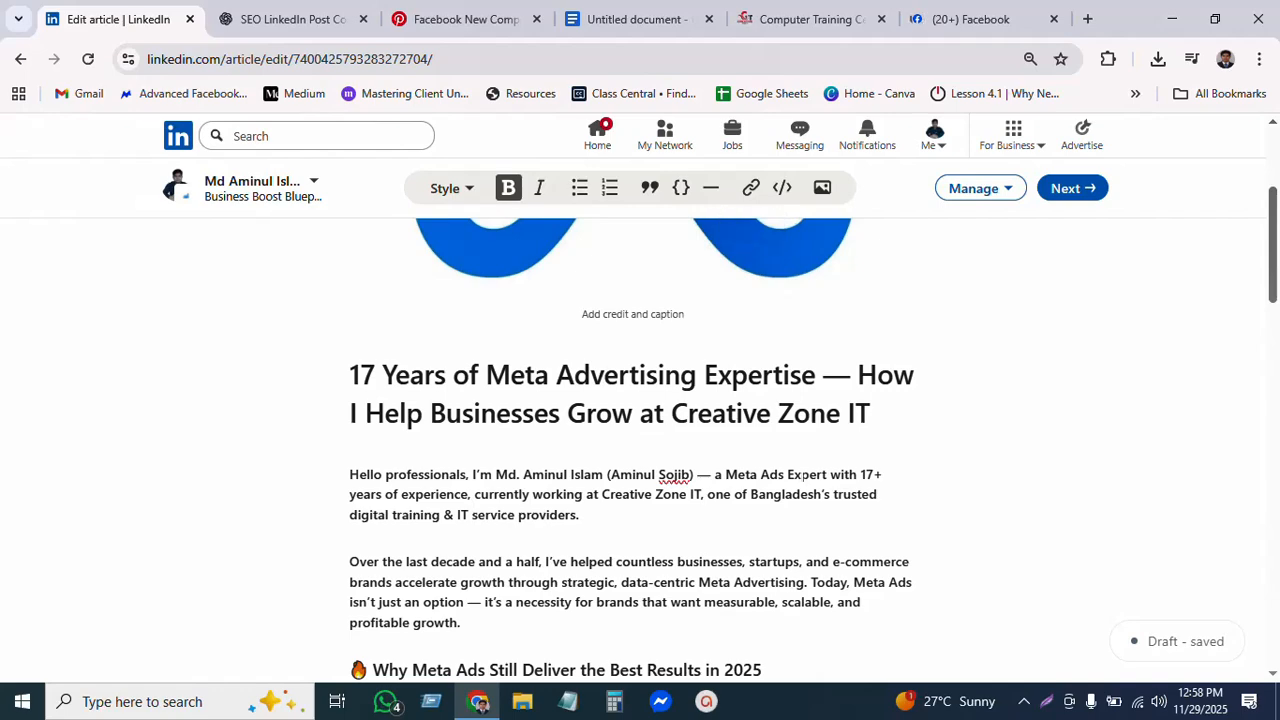
Link the author's self-introduction by name in the opening paragraph to the copied Facebook profile address.
scroll(632, 448, "down", 3)
scroll(632, 448, "up", 2)
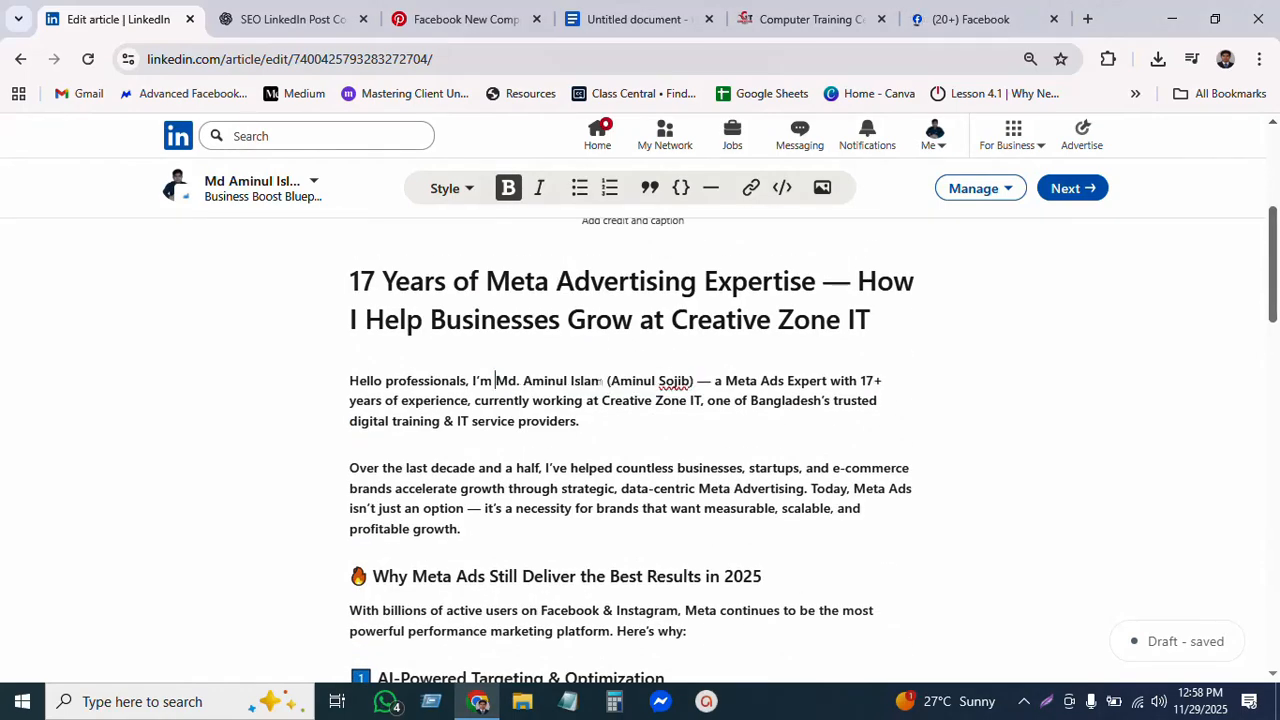
left_click_drag(495, 380, 645, 380)
left_click(634, 380)
left_click_drag(469, 380, 697, 381)
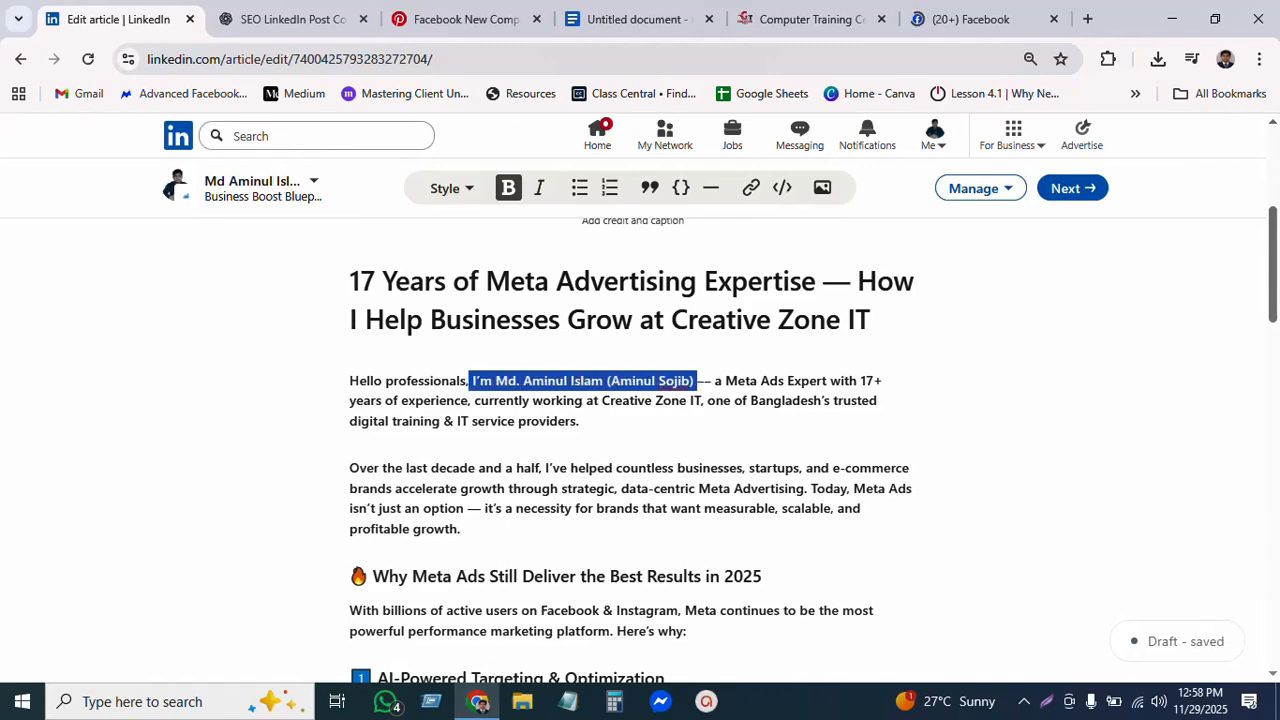
right_click(670, 381)
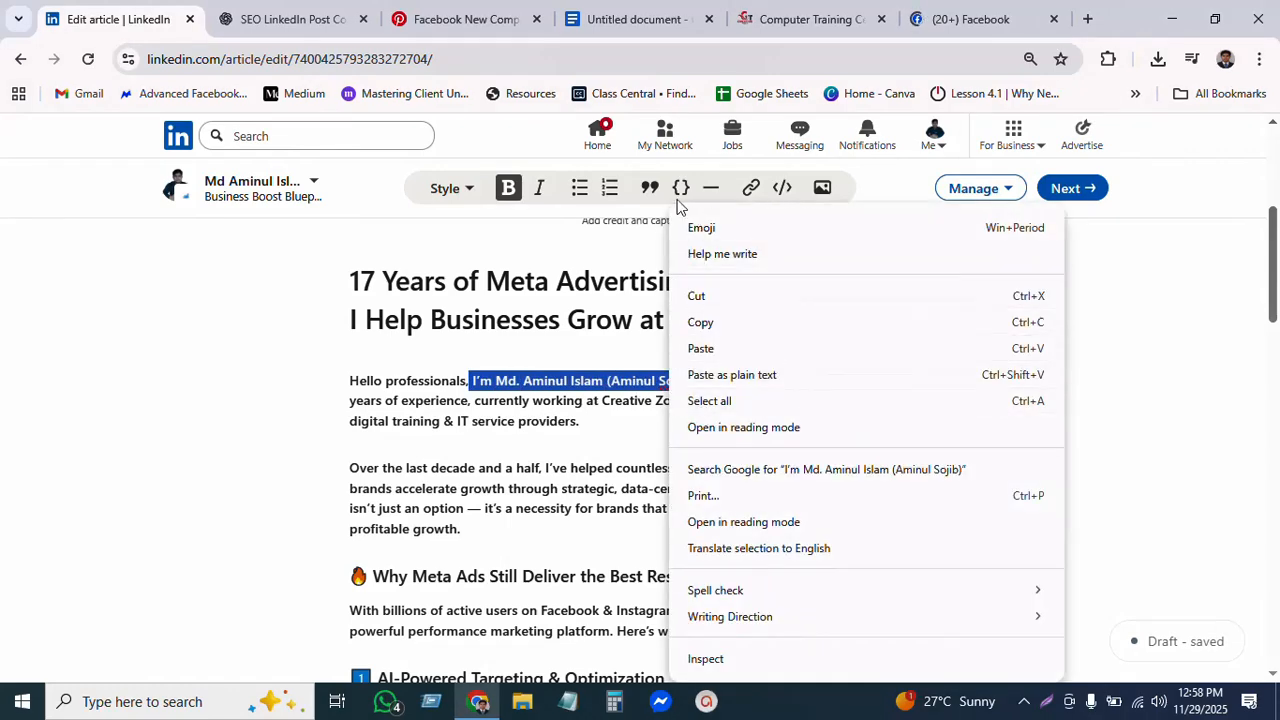
left_click(751, 188)
left_click(750, 190)
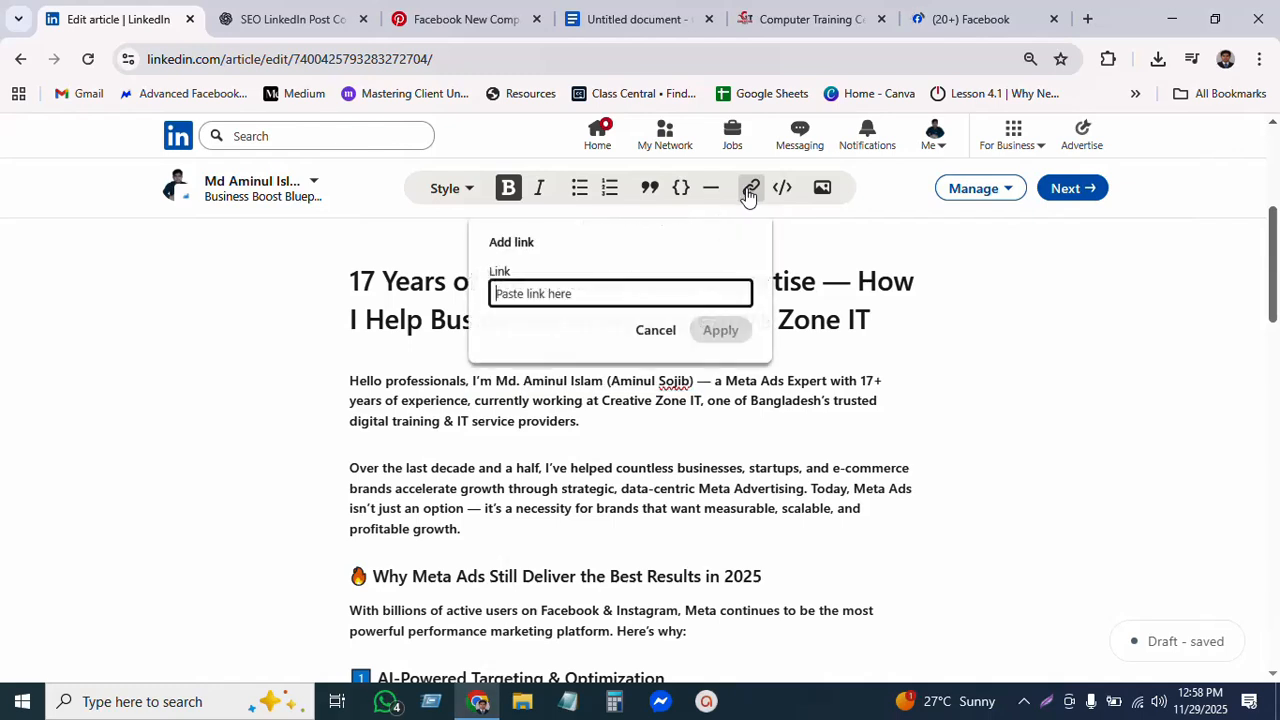
key("ctrl+v")
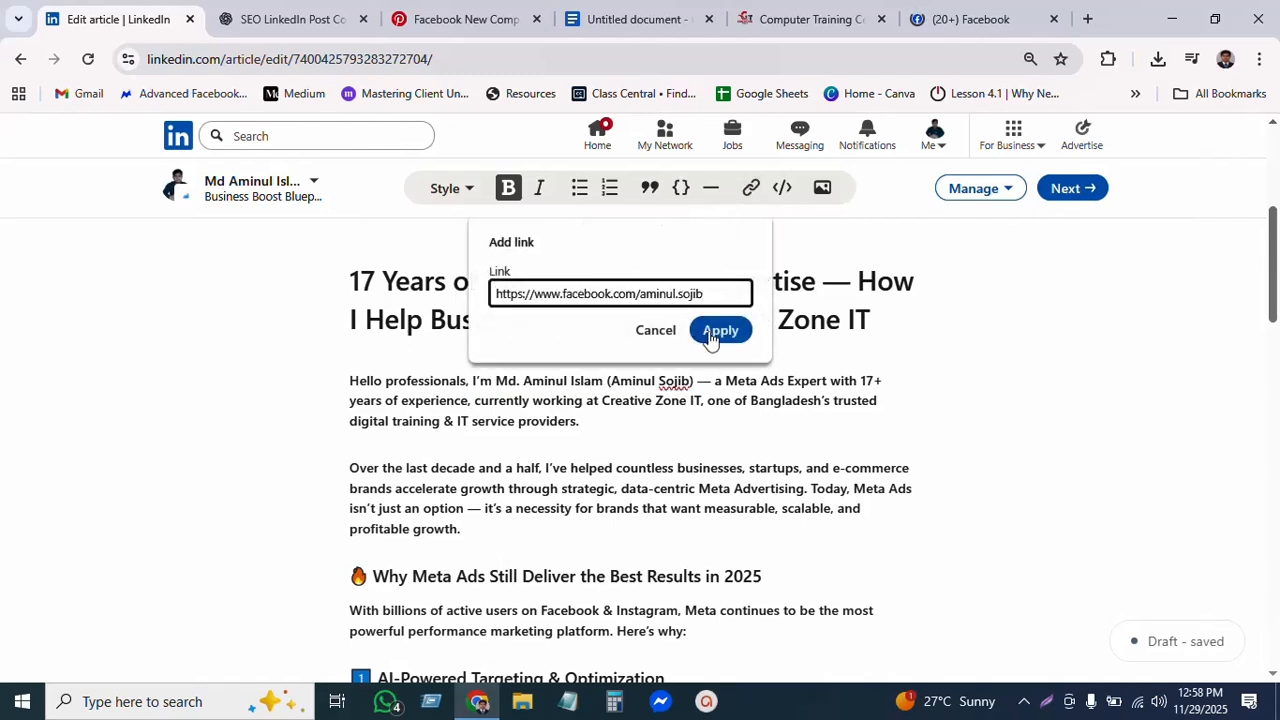
left_click(720, 330)
left_click(697, 381)
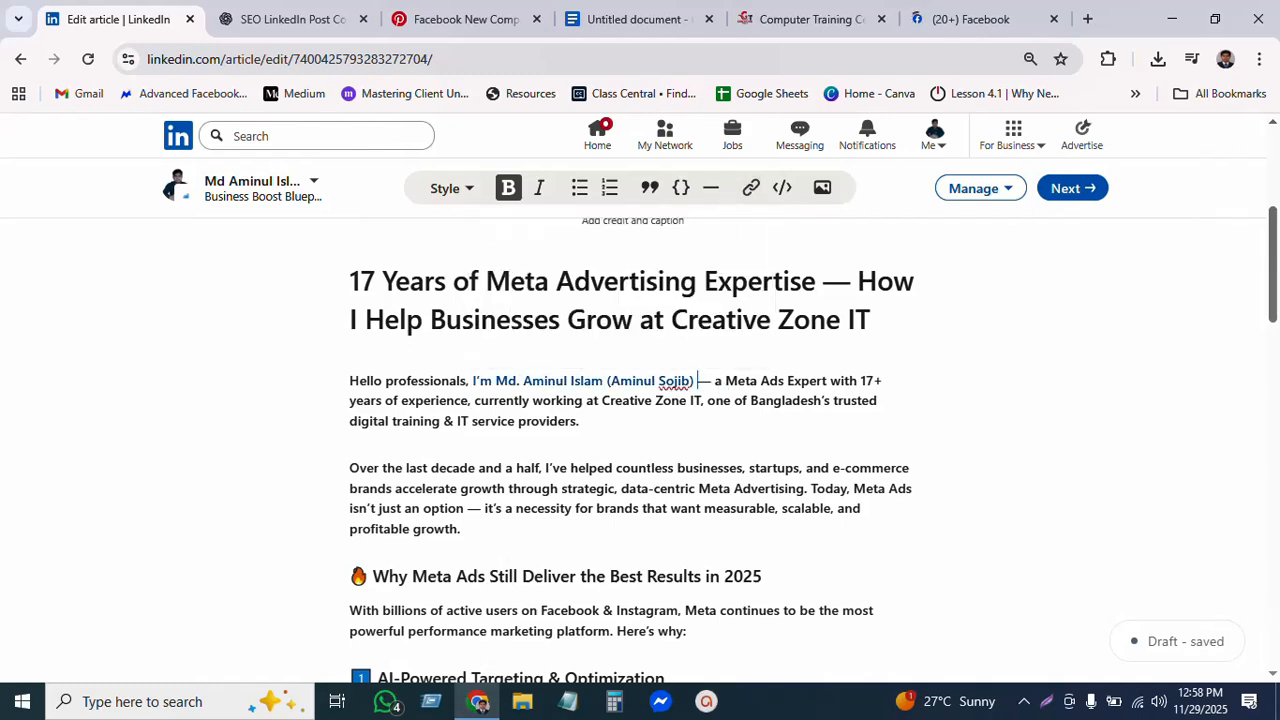
scroll(640, 445, "down", 2)
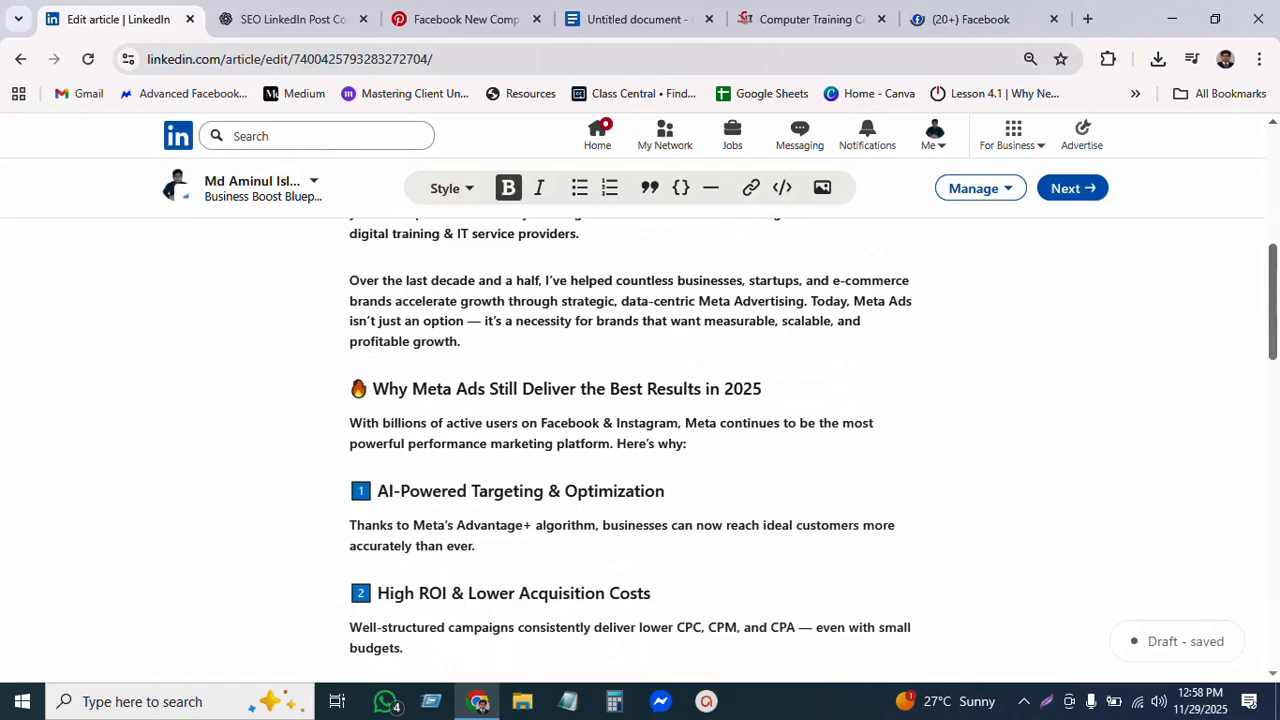
scroll(640, 445, "down", 2)
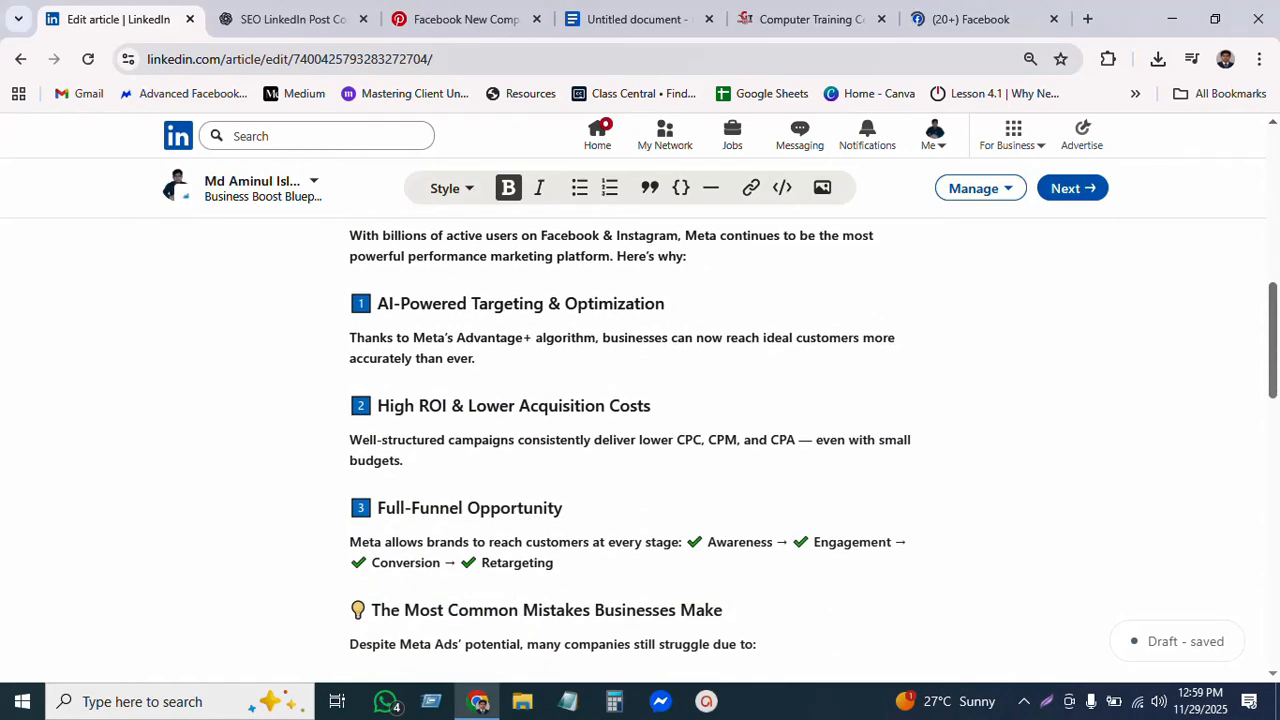
scroll(640, 445, "down", 6)
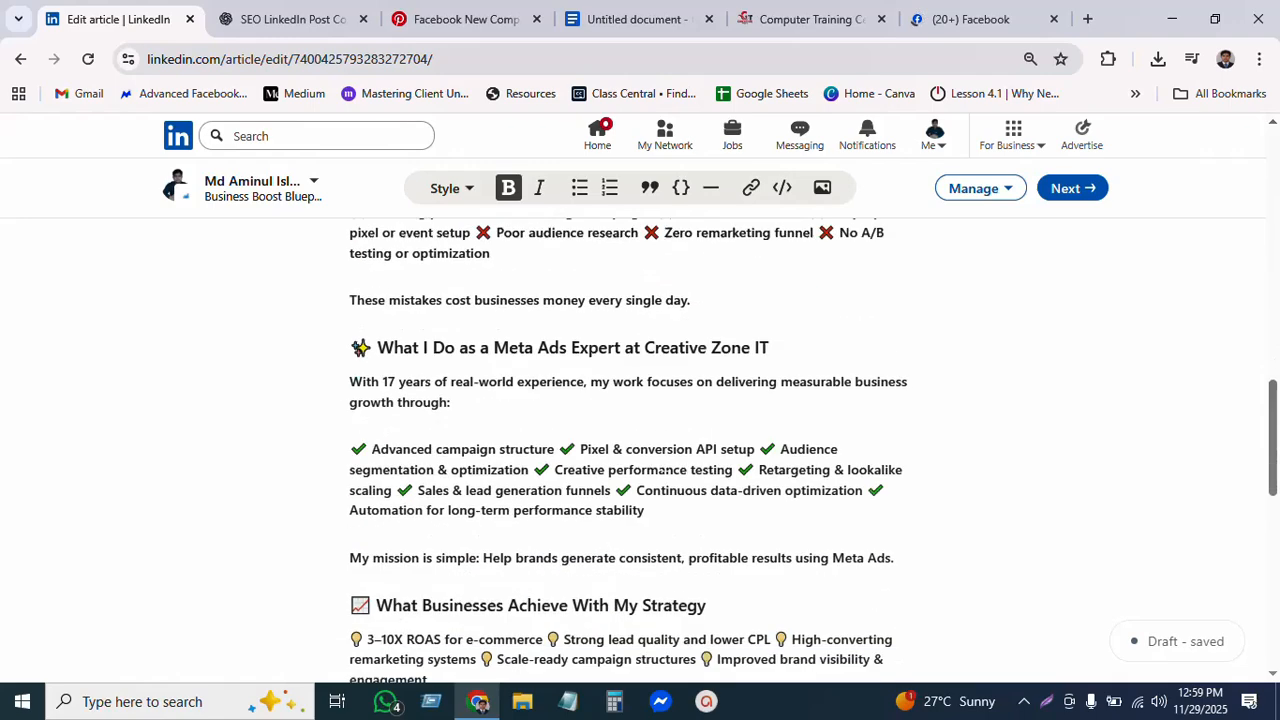
scroll(640, 445, "down", 5)
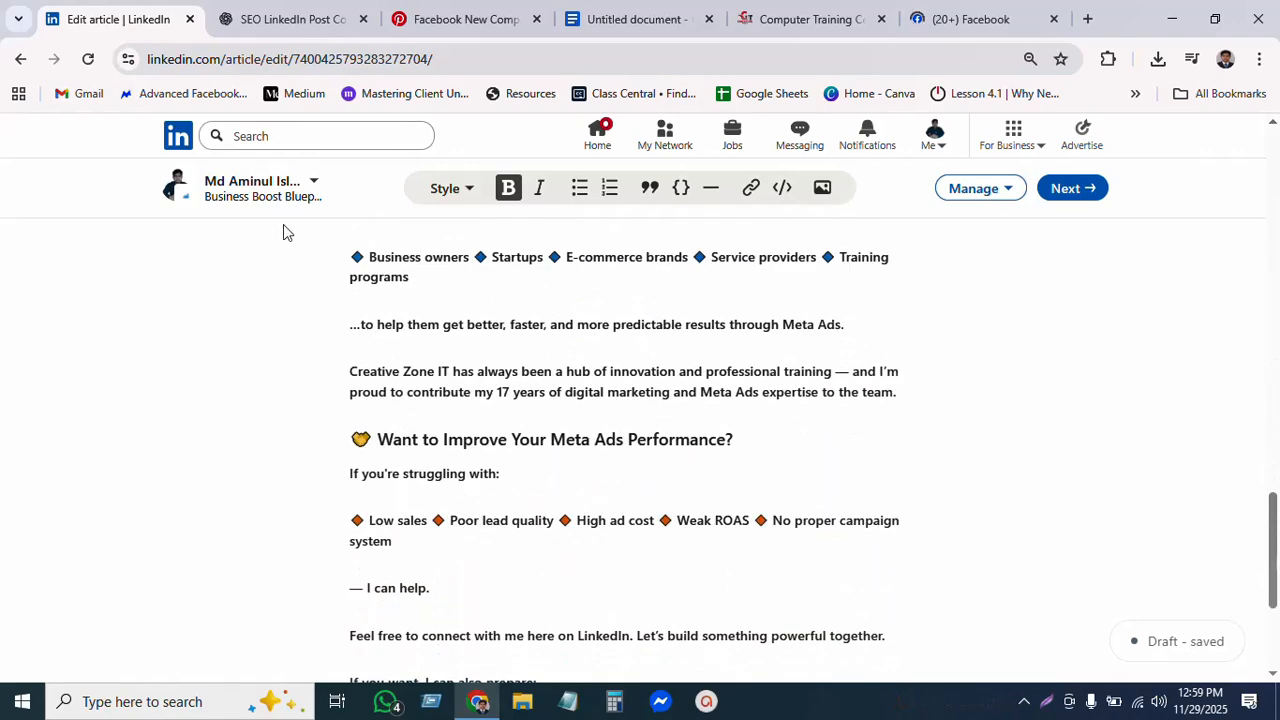
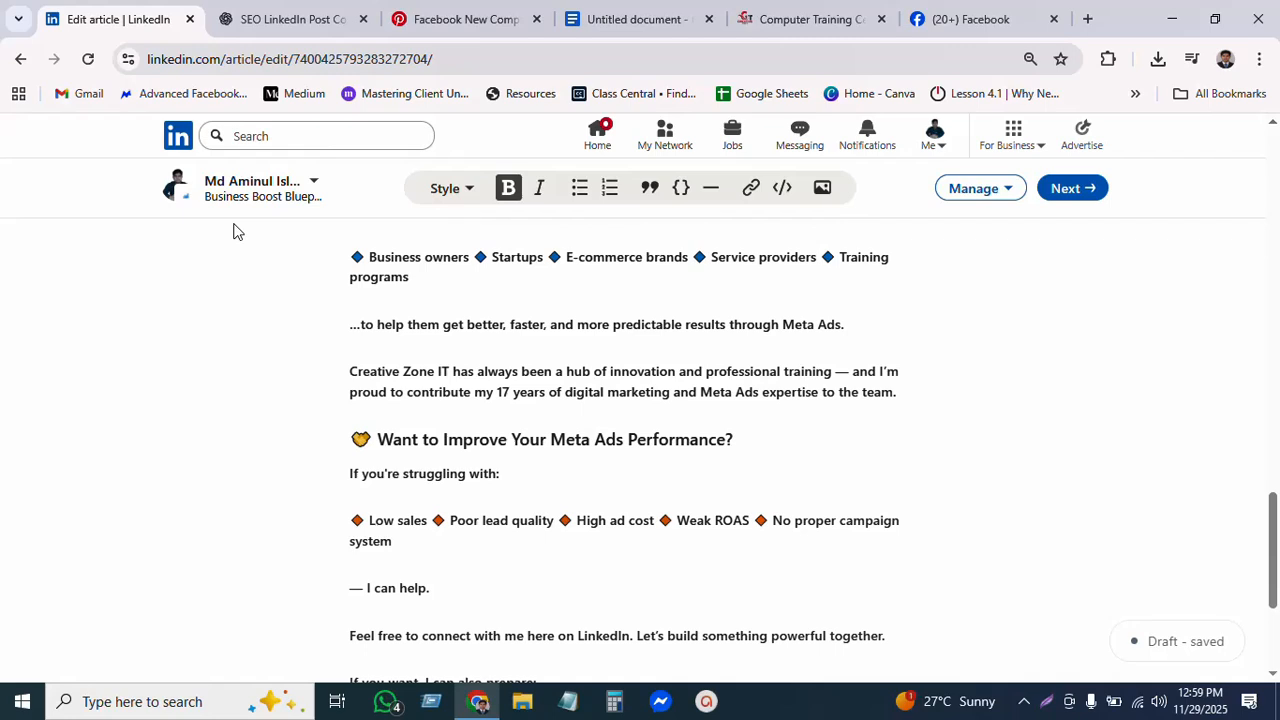
Select "Business owners" in the article, copy the brittoonlineshop.com address from a new tab and return to the LinkedIn article.
scroll(571, 356, "down", 3)
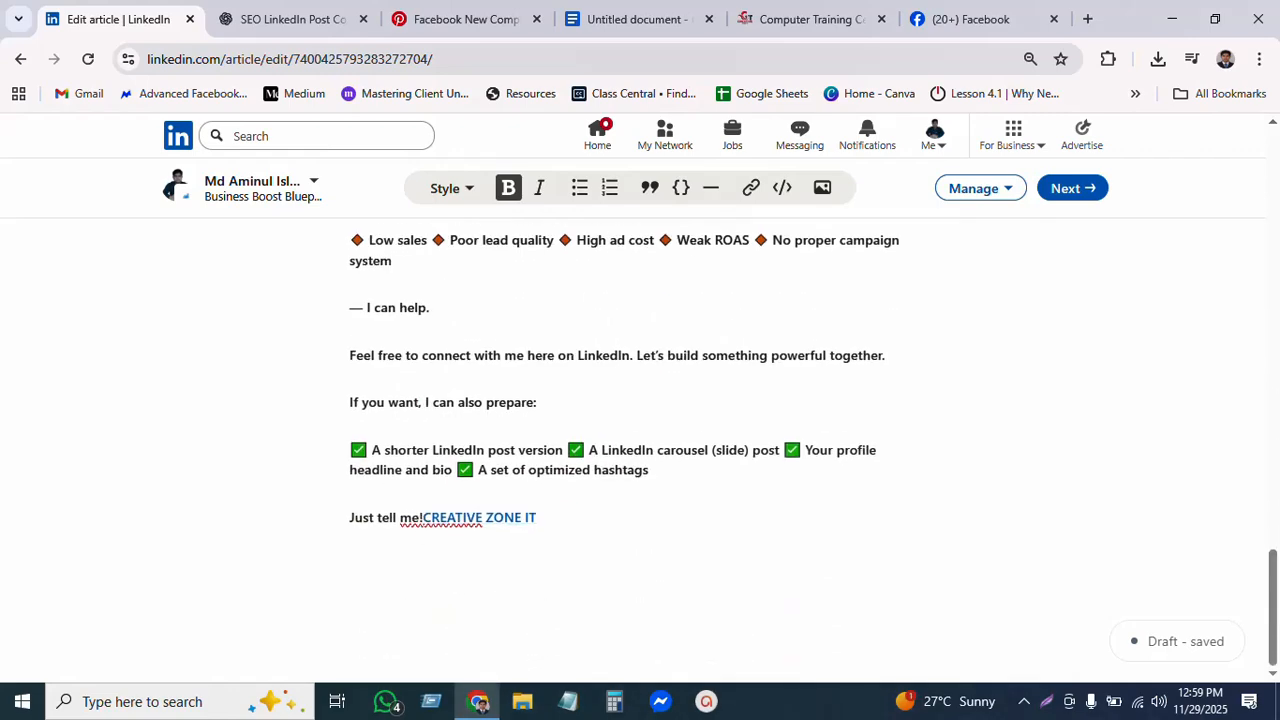
scroll(641, 487, "up", 4)
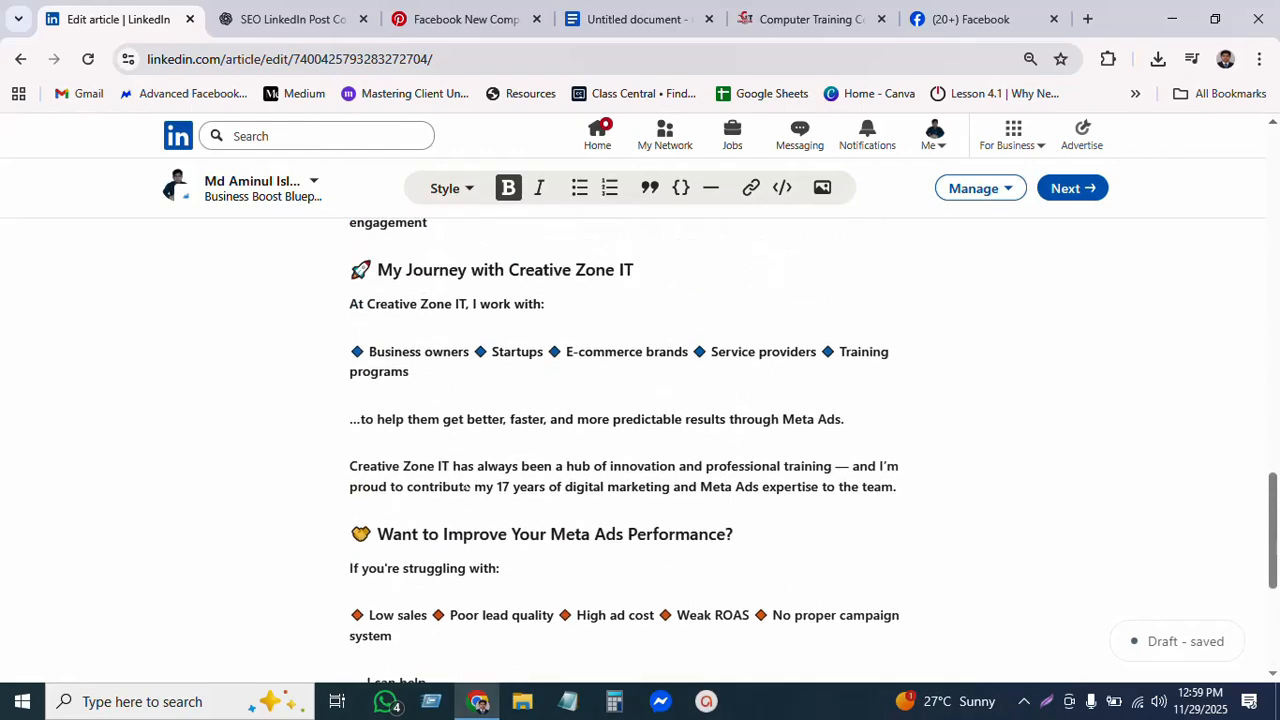
scroll(470, 487, "up", 1)
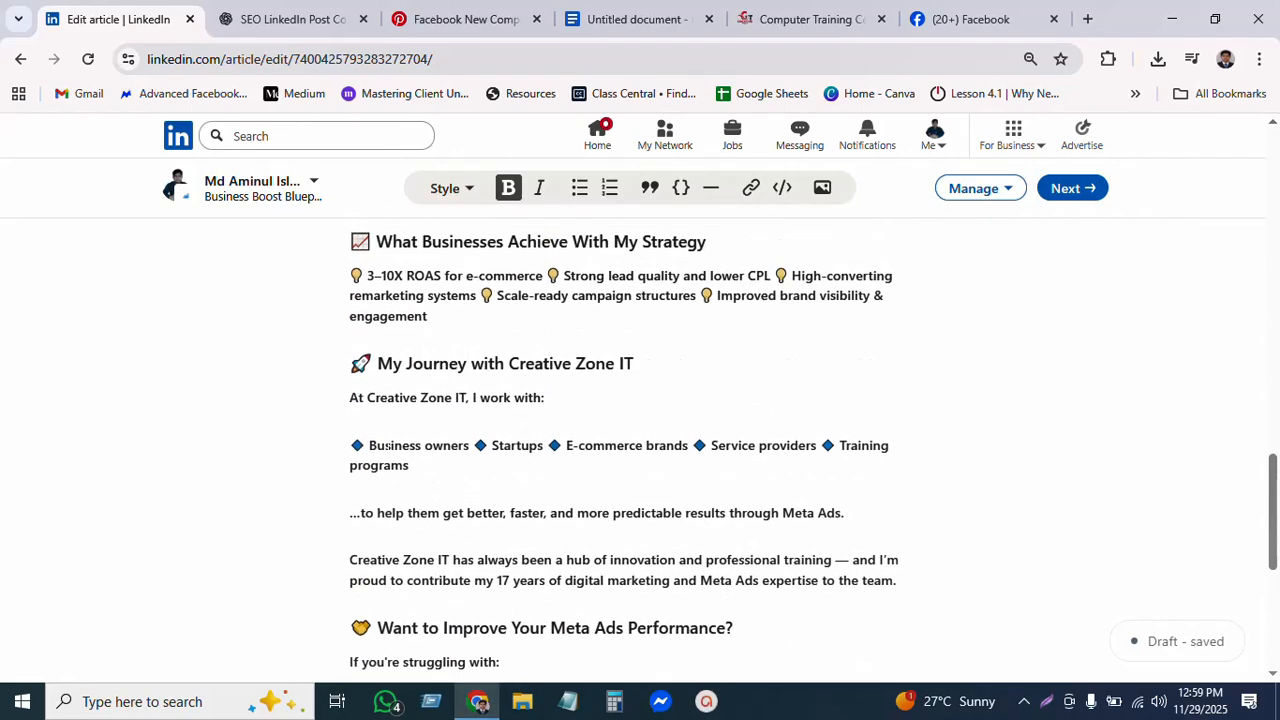
left_click_drag(369, 445, 469, 445)
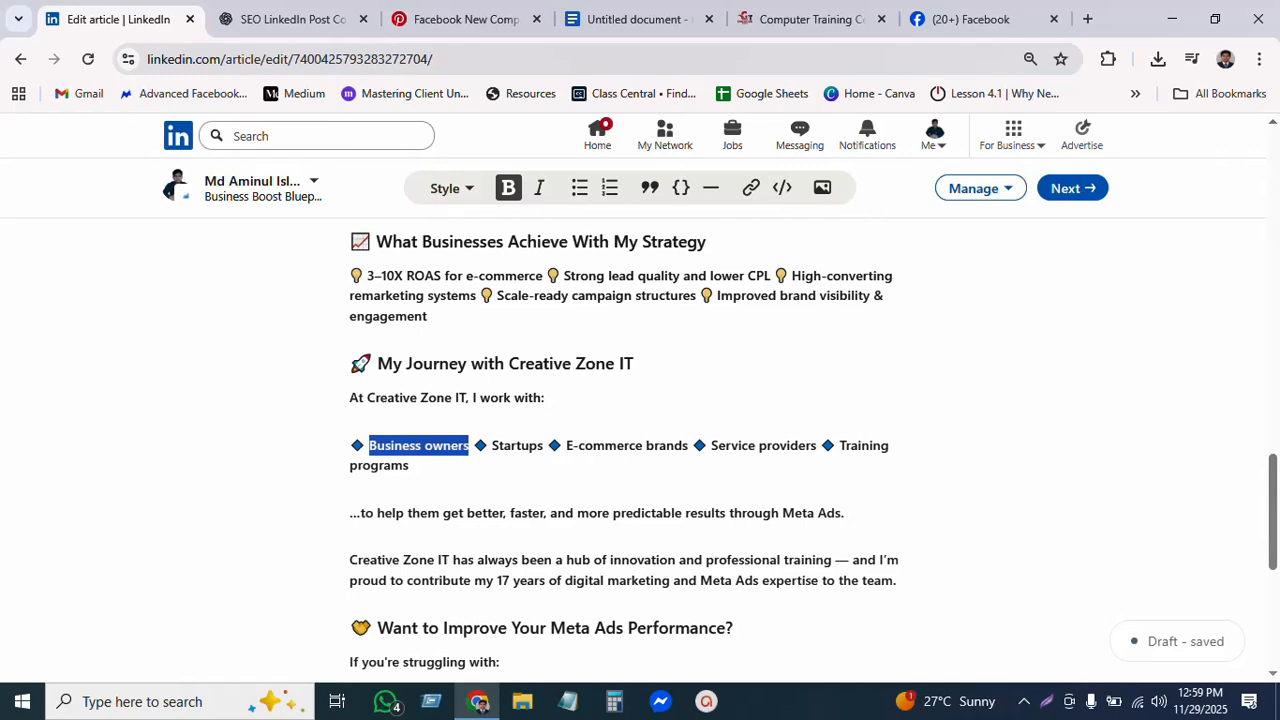
left_click(1087, 18)
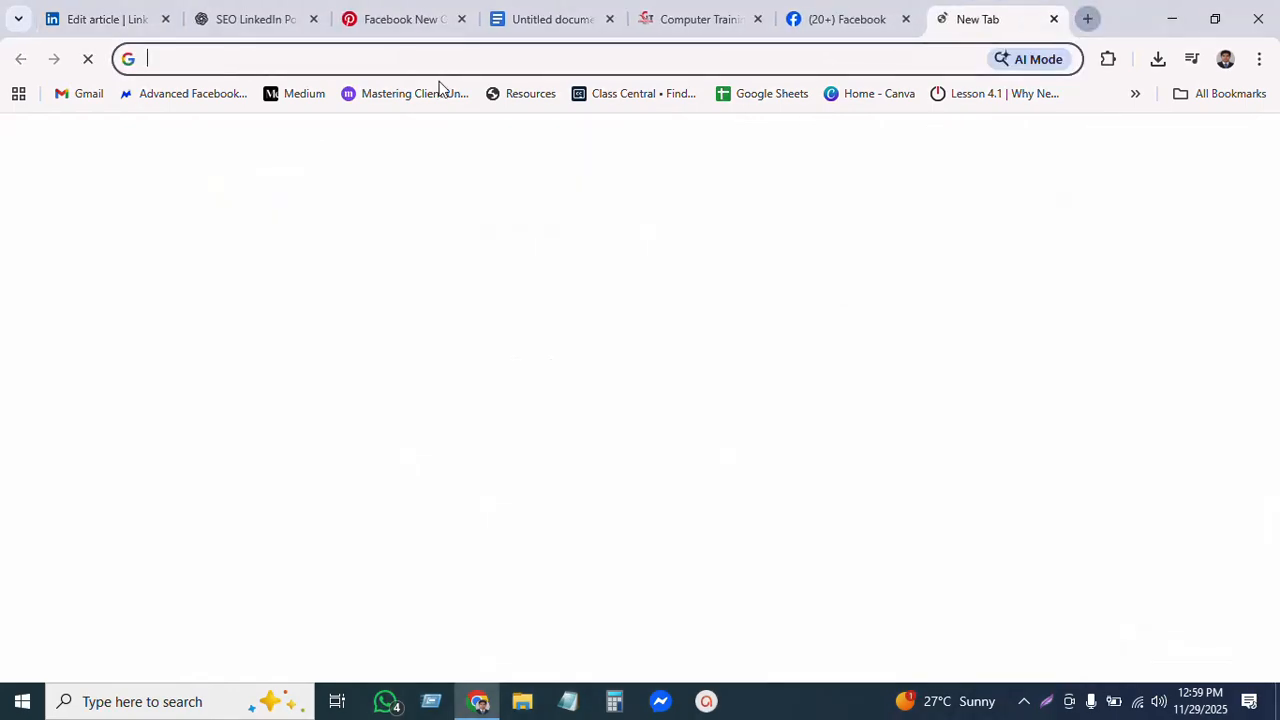
type("BRI")
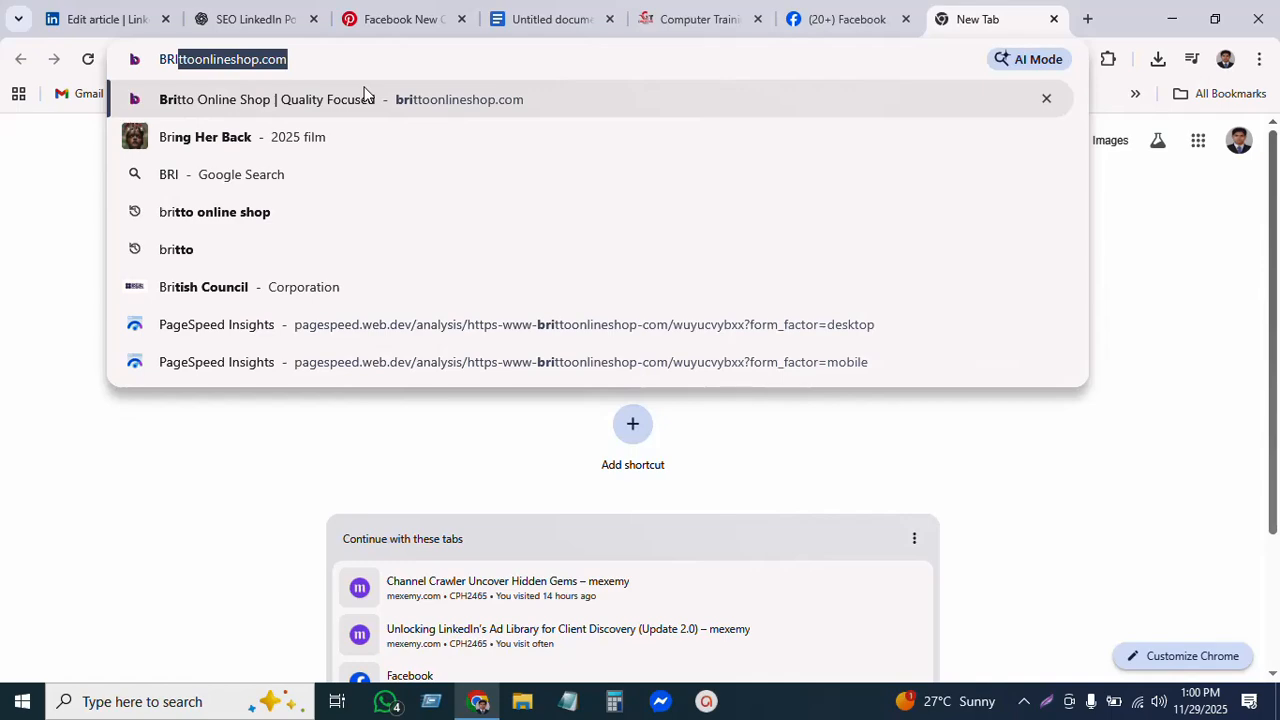
key("Right")
key("Return")
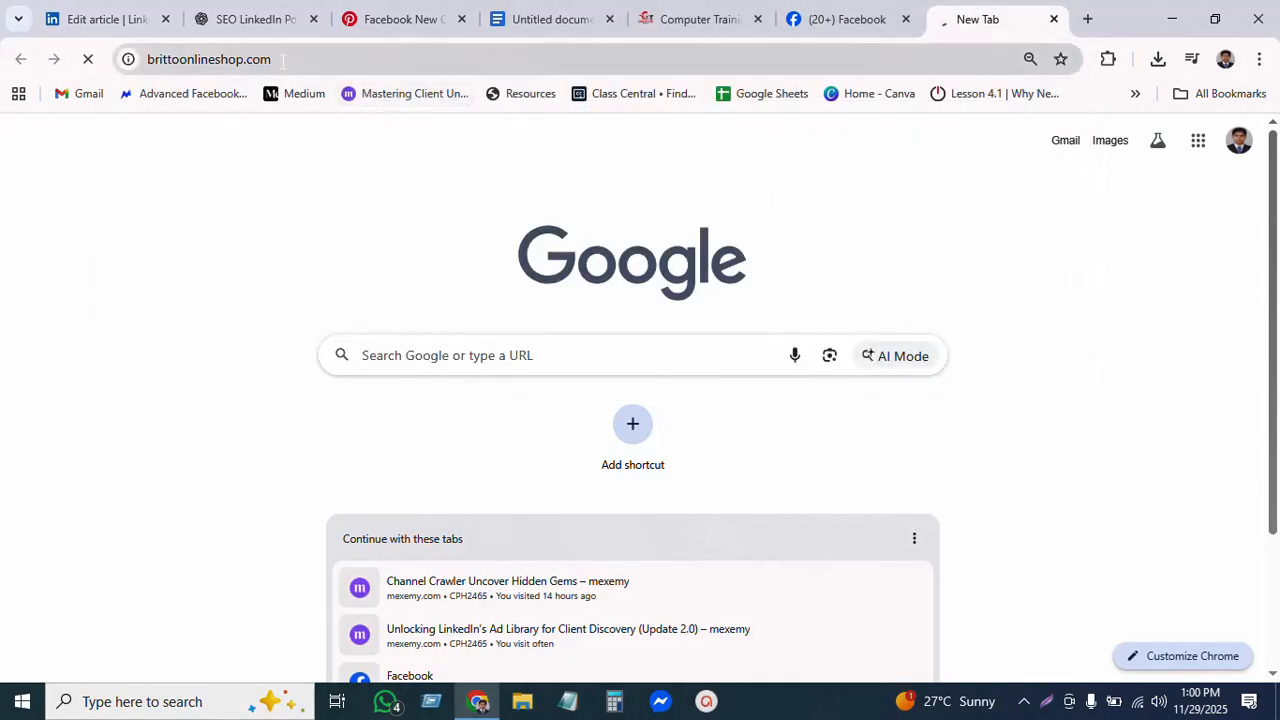
left_click(282, 60)
key("ctrl+c")
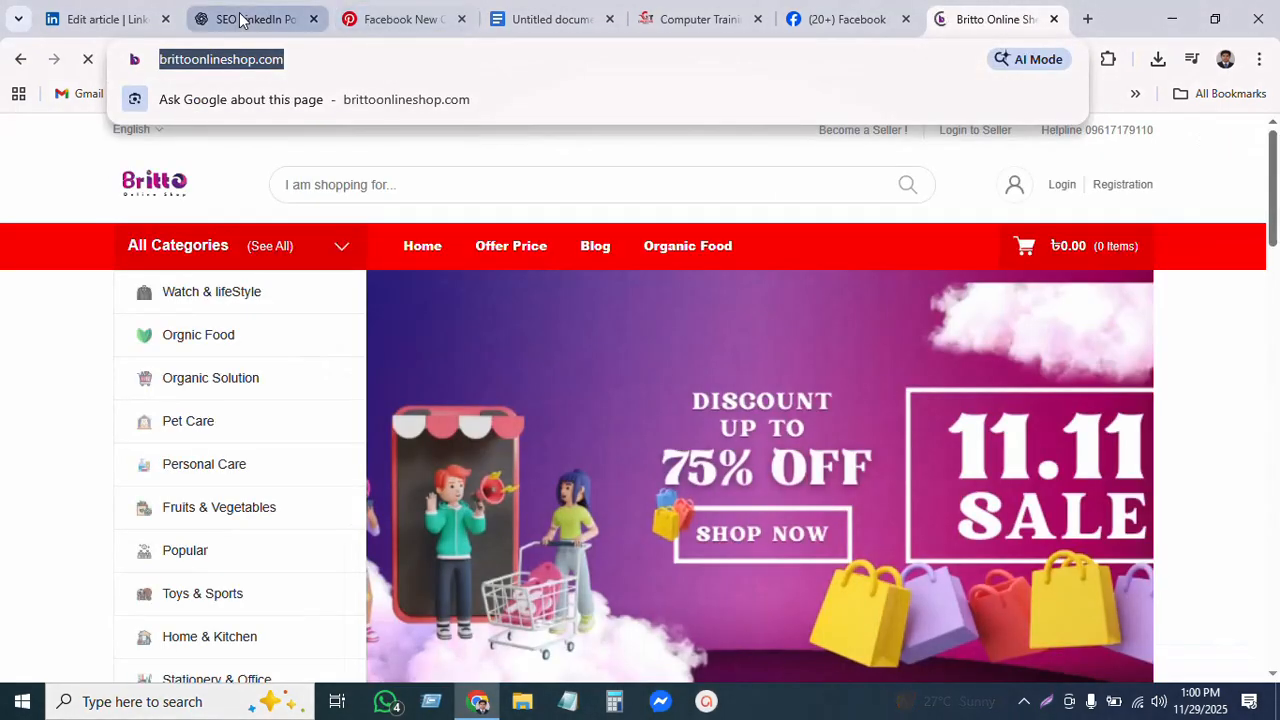
left_click(240, 20)
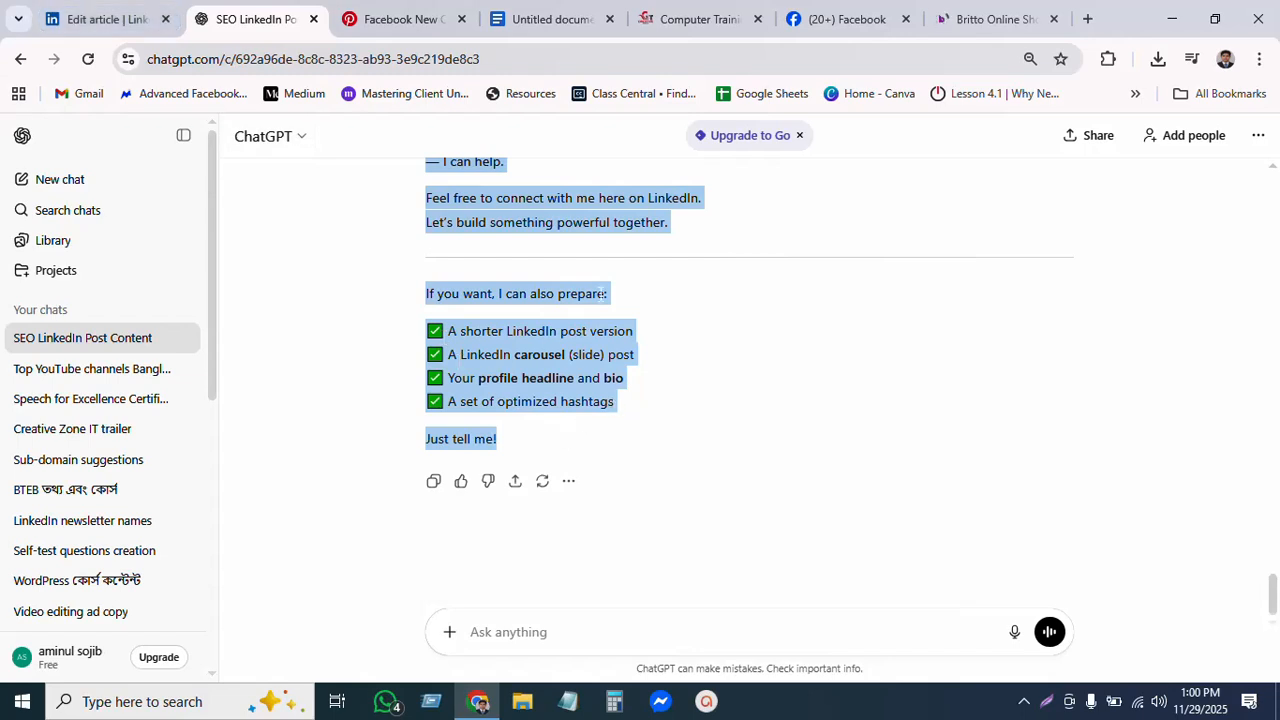
left_click(100, 19)
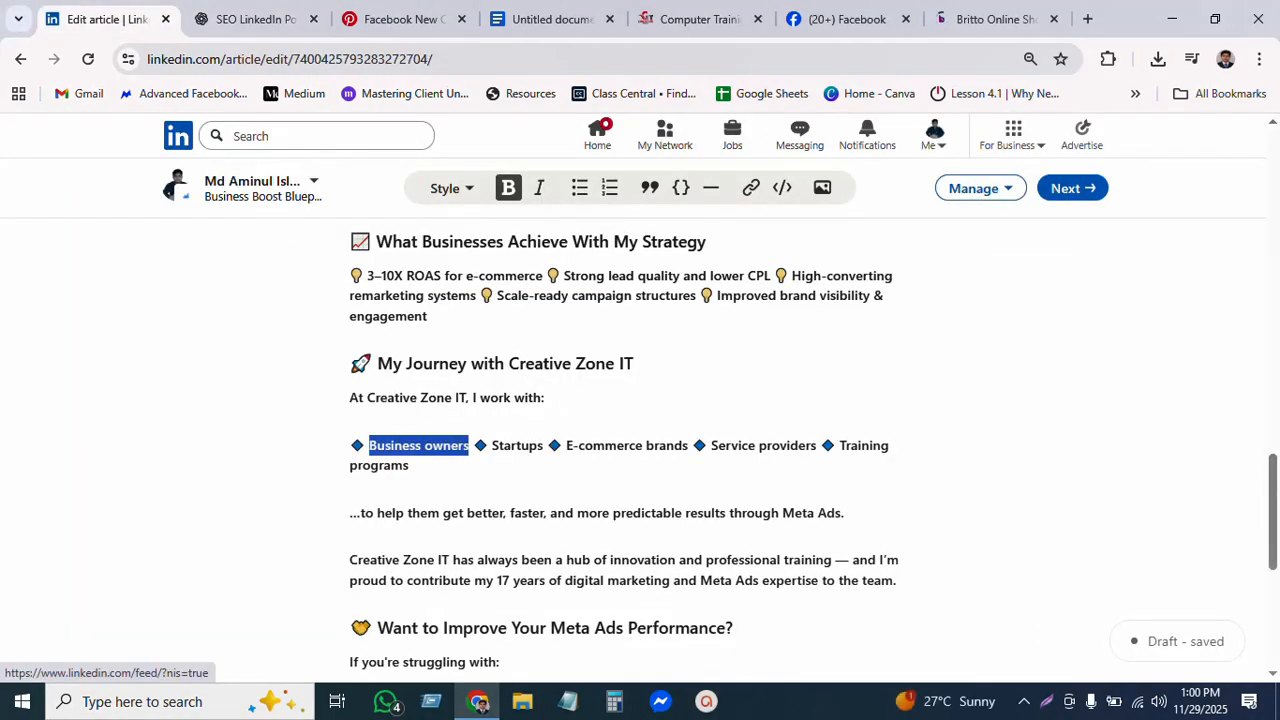
scroll(640, 440, "up", 2)
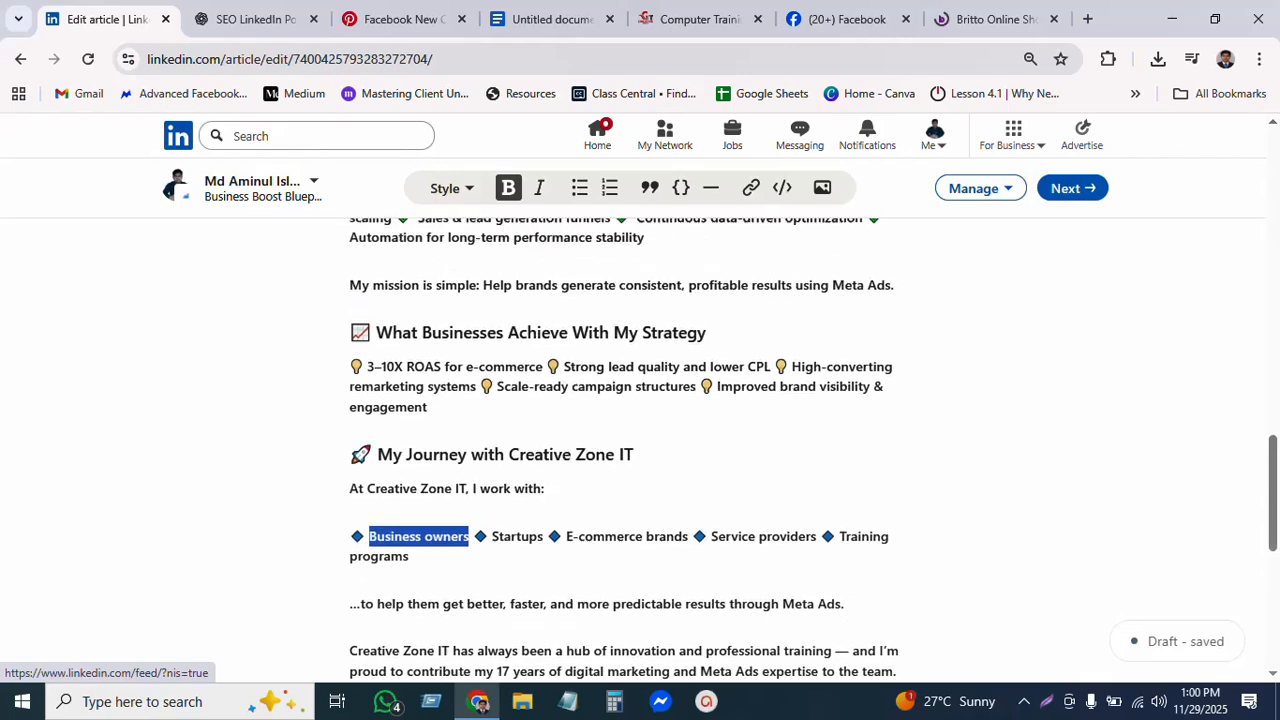
scroll(640, 450, "down", 5)
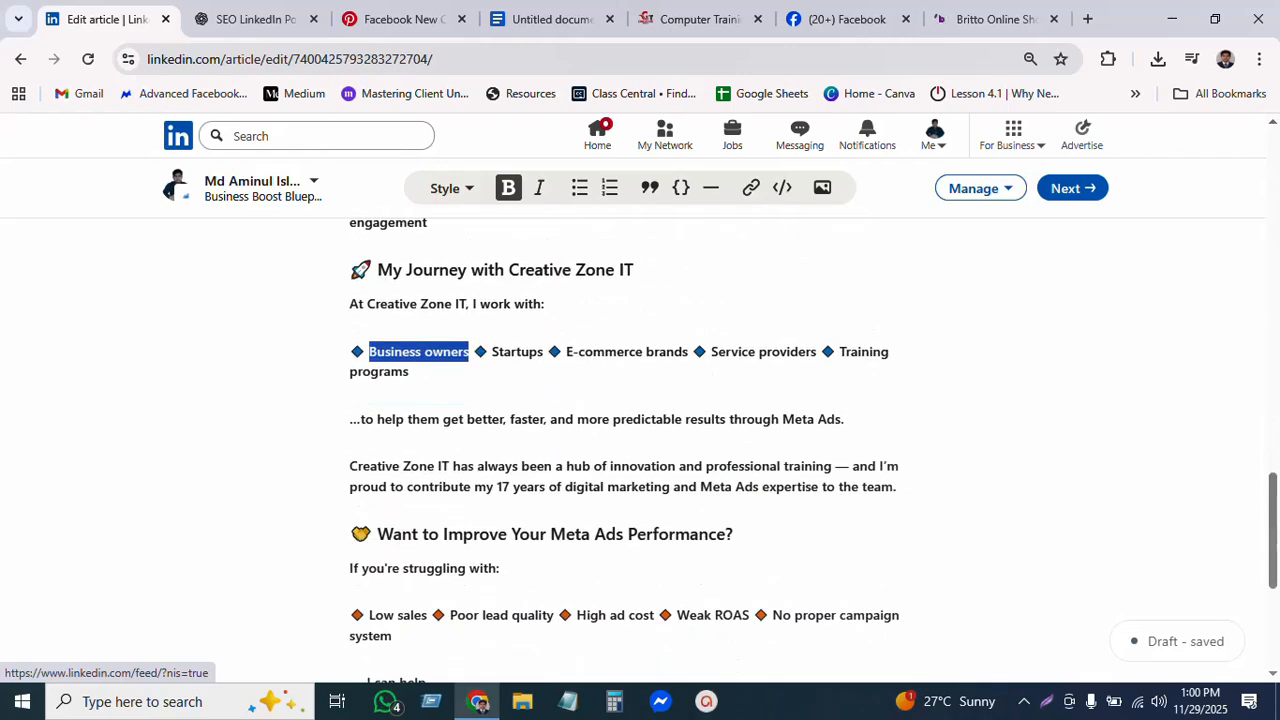
scroll(640, 440, "up", 3)
right_click(413, 352)
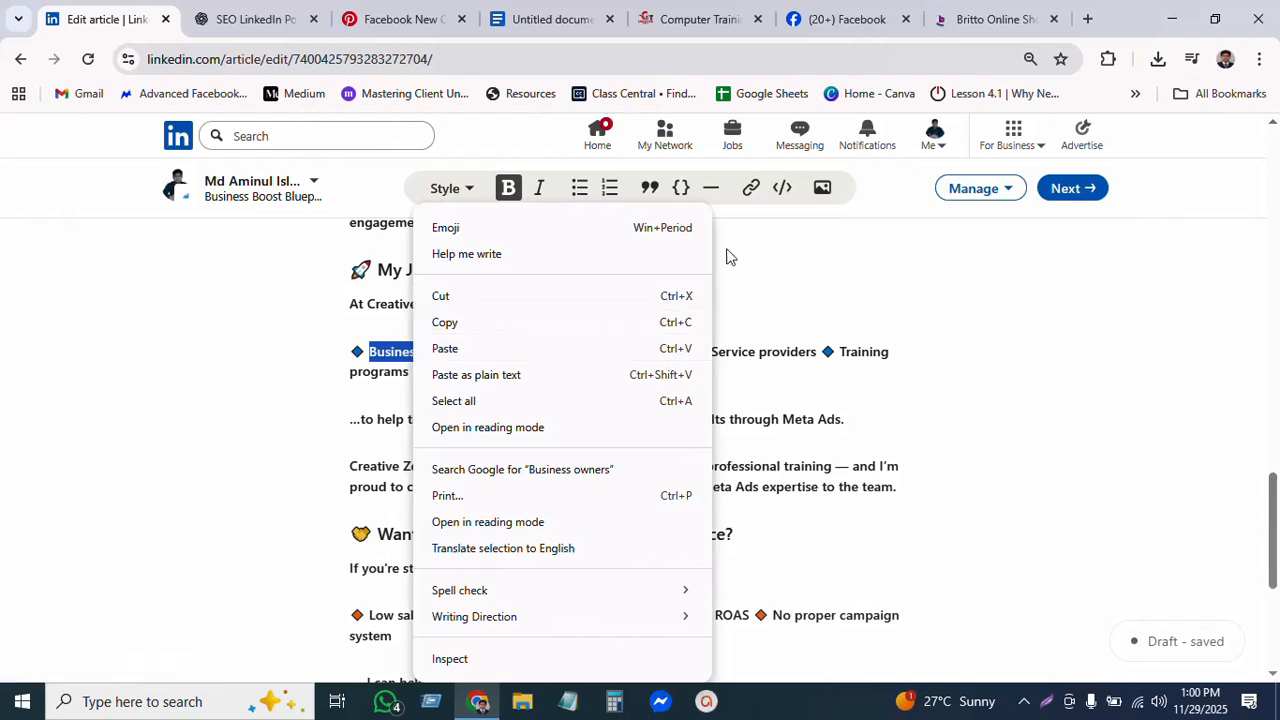
left_click(742, 190)
left_click(750, 188)
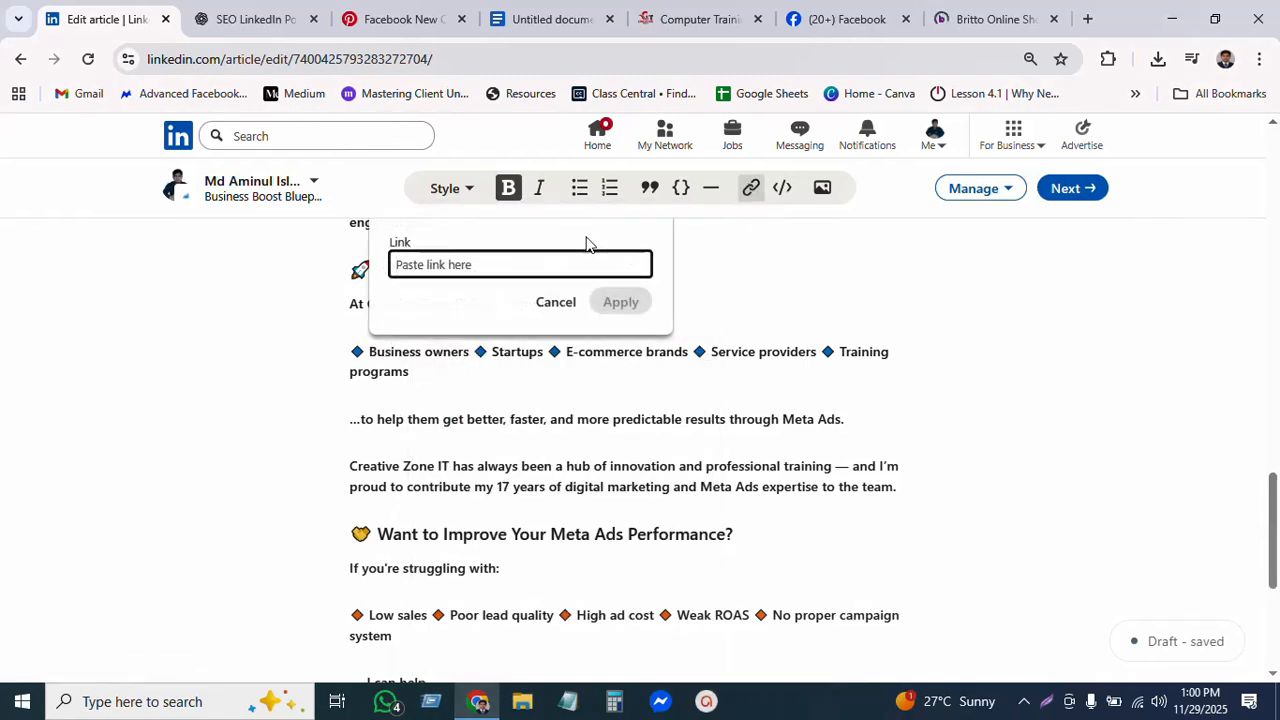
key("ctrl+v")
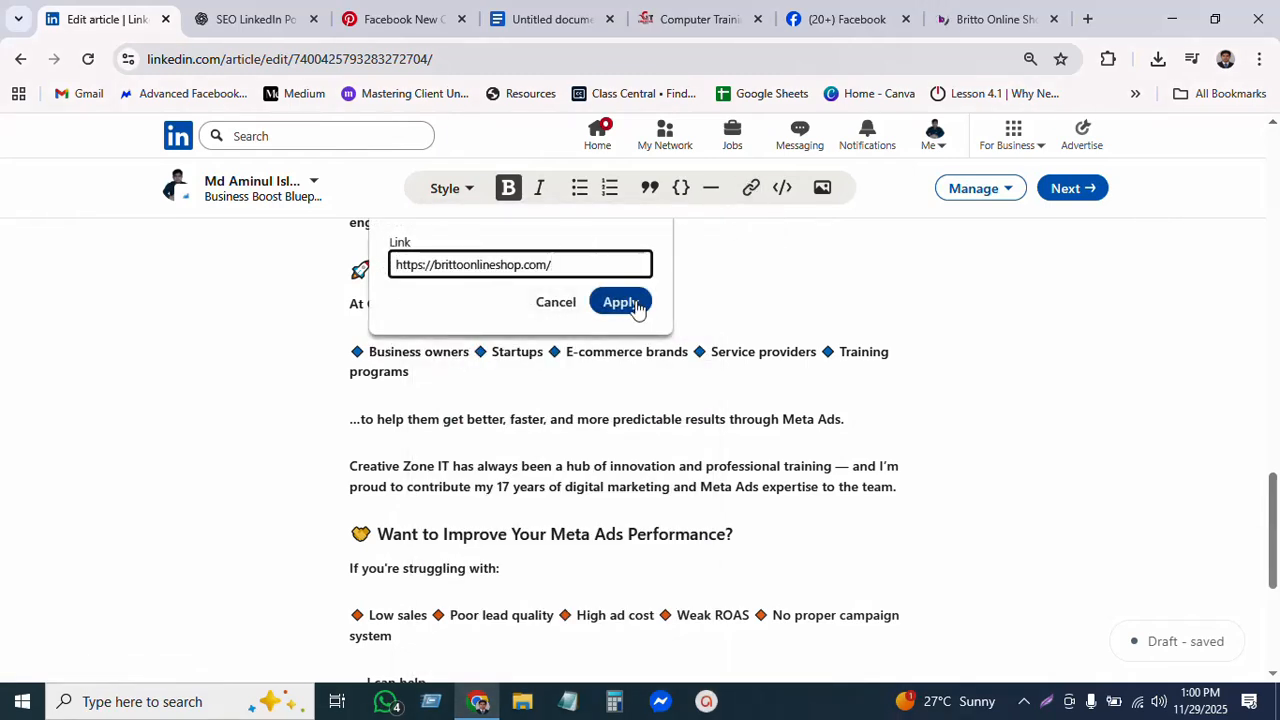
left_click(624, 305)
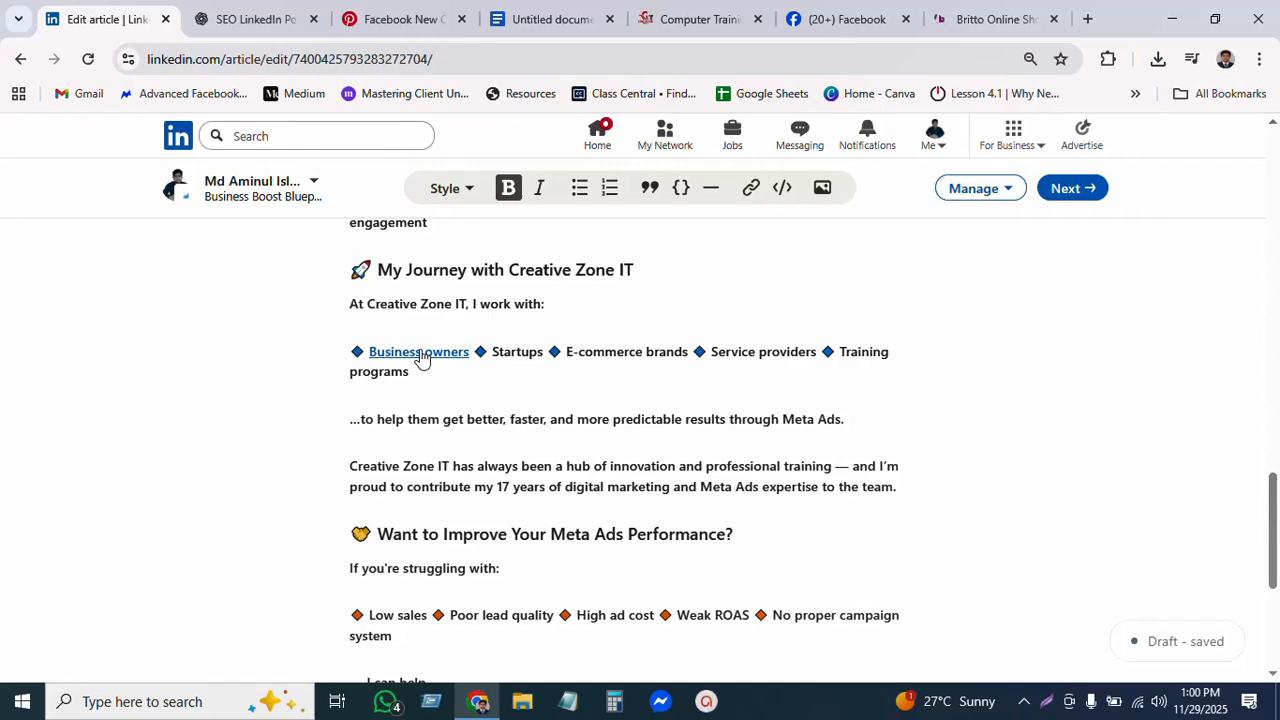
Move the CREATIVE ZONE IT link at the end of the article onto its own line after "Just tell me!".
scroll(421, 358, "up", 6)
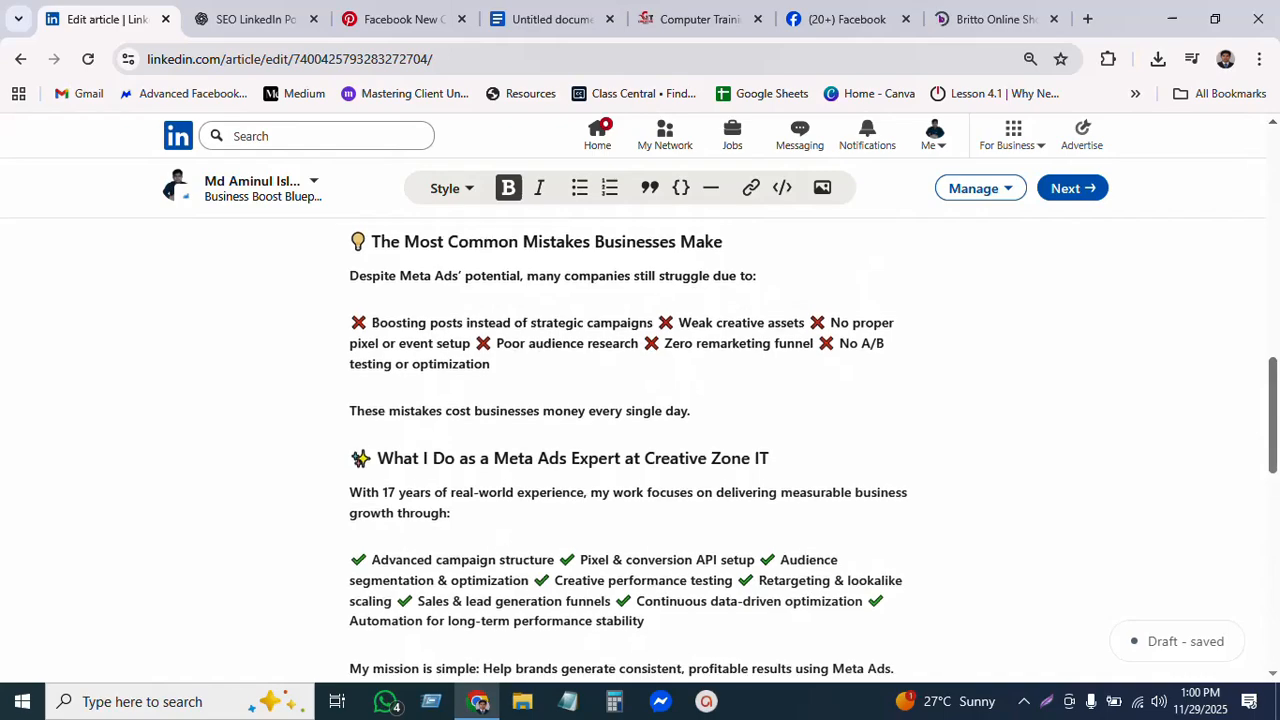
scroll(632, 445, "up", 10)
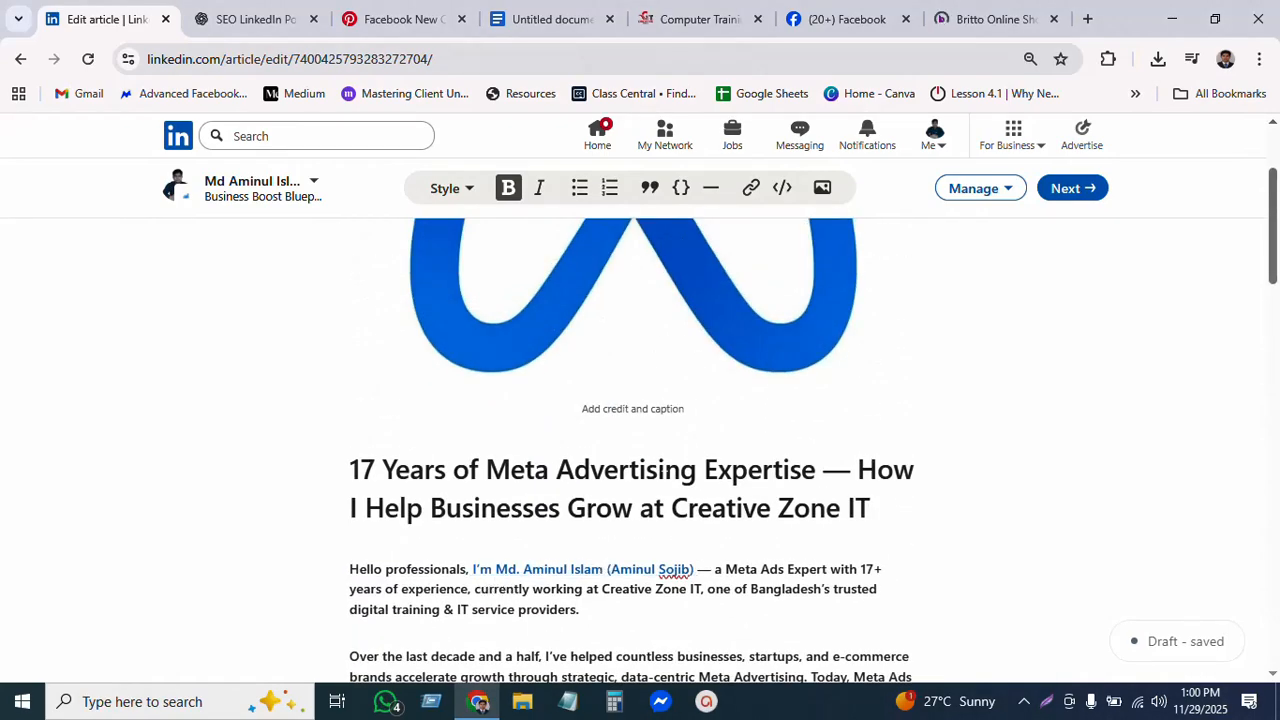
scroll(632, 450, "down", 20)
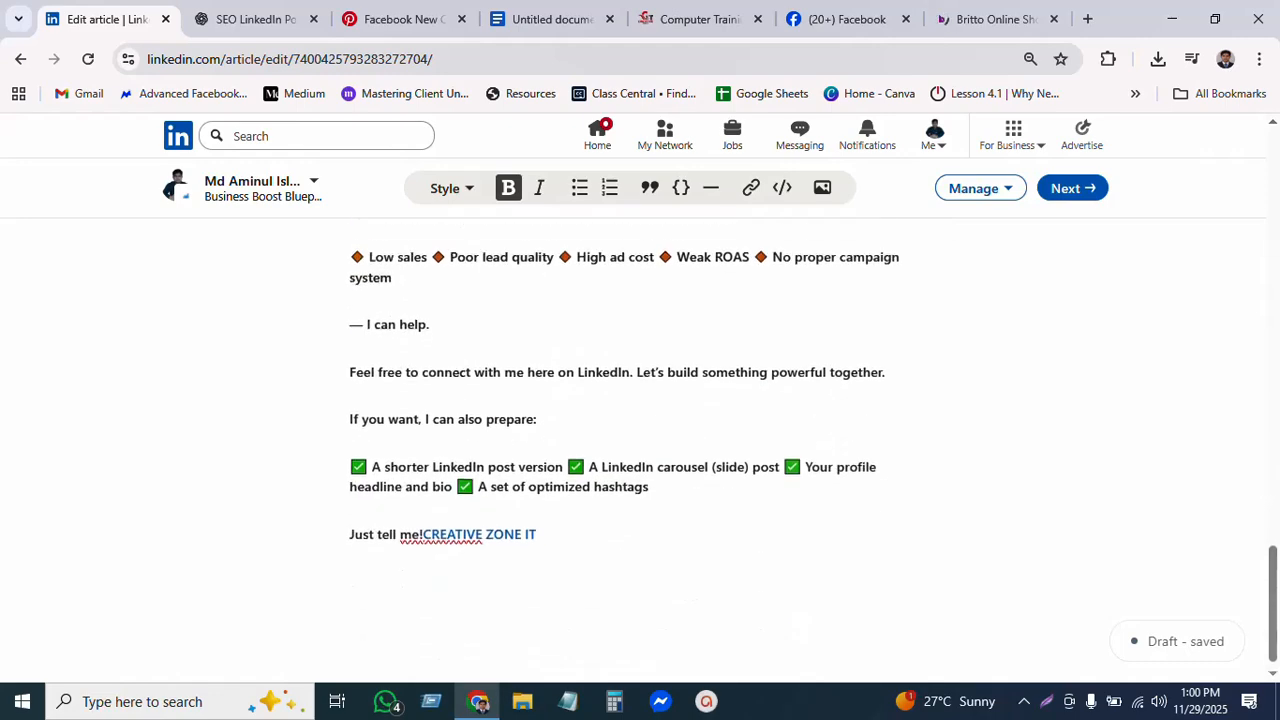
left_click(420, 520)
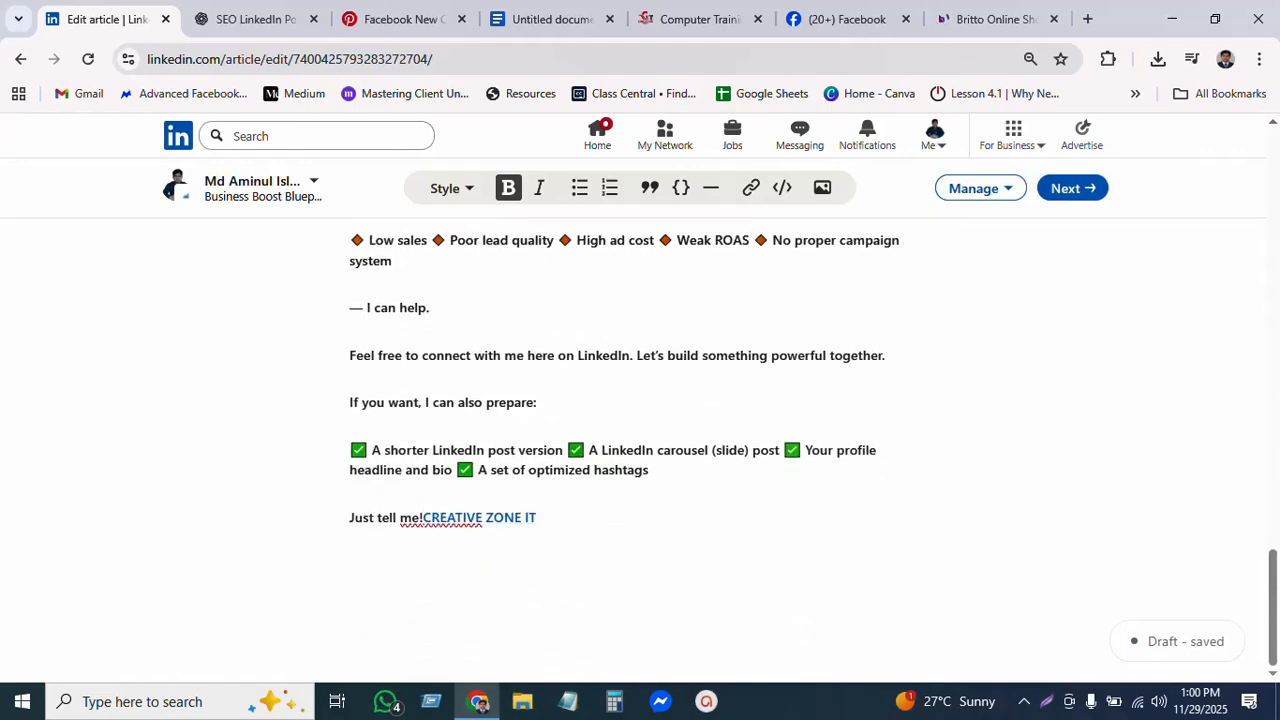
key("Return")
key("Up")
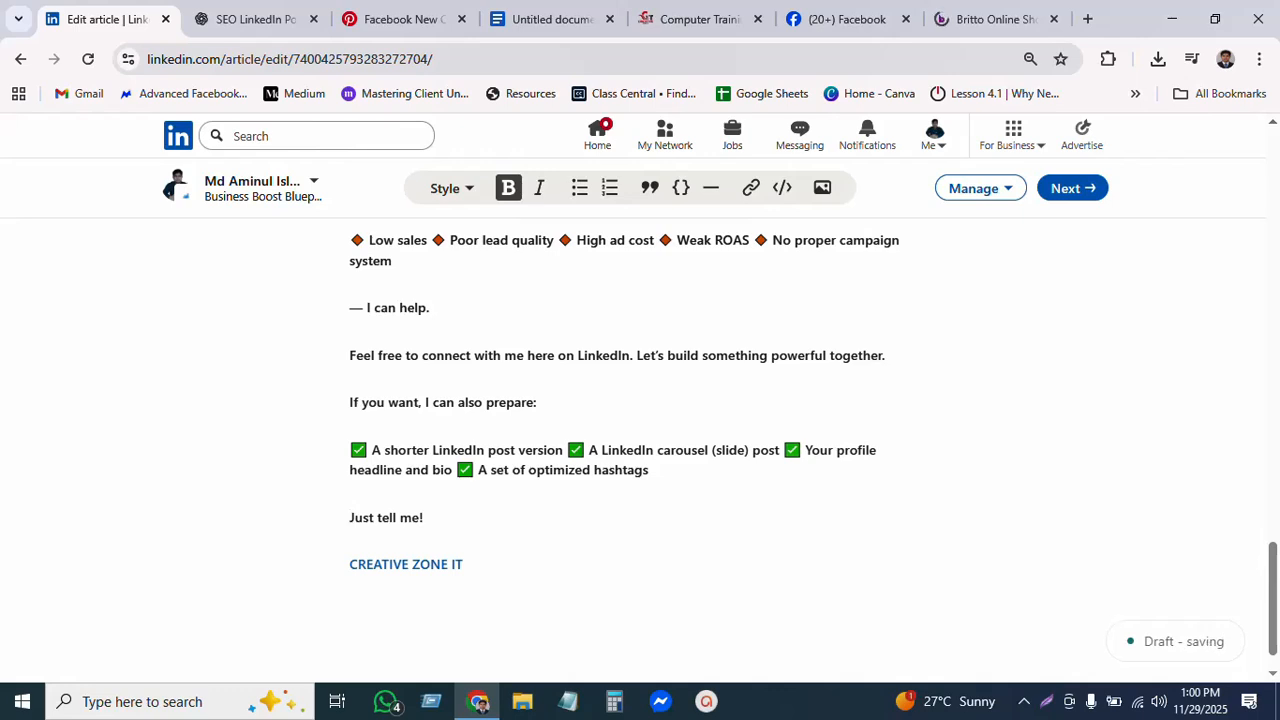
Insert an empty line between "Just tell me!" and the CREATIVE ZONE IT link.
key("Right")
key("Right")
key("Right")
key("Right")
key("Right")
key("Right")
key("Right")
key("Right")
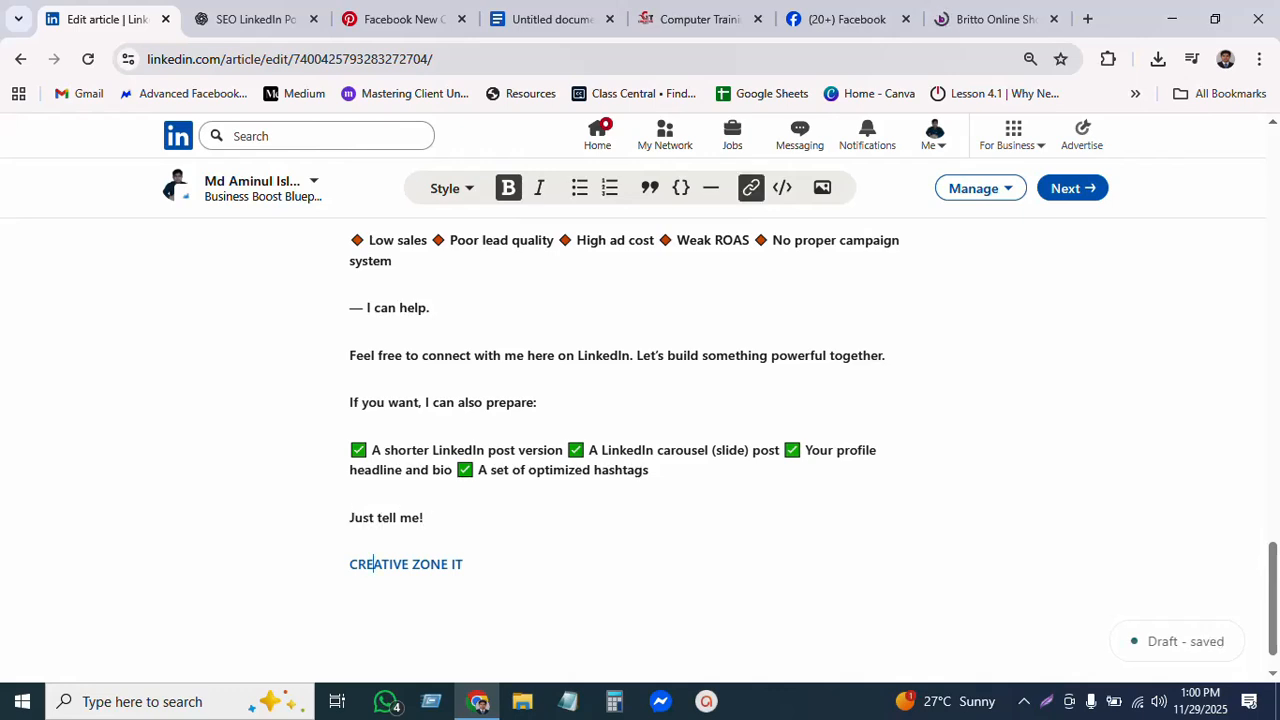
key("Return")
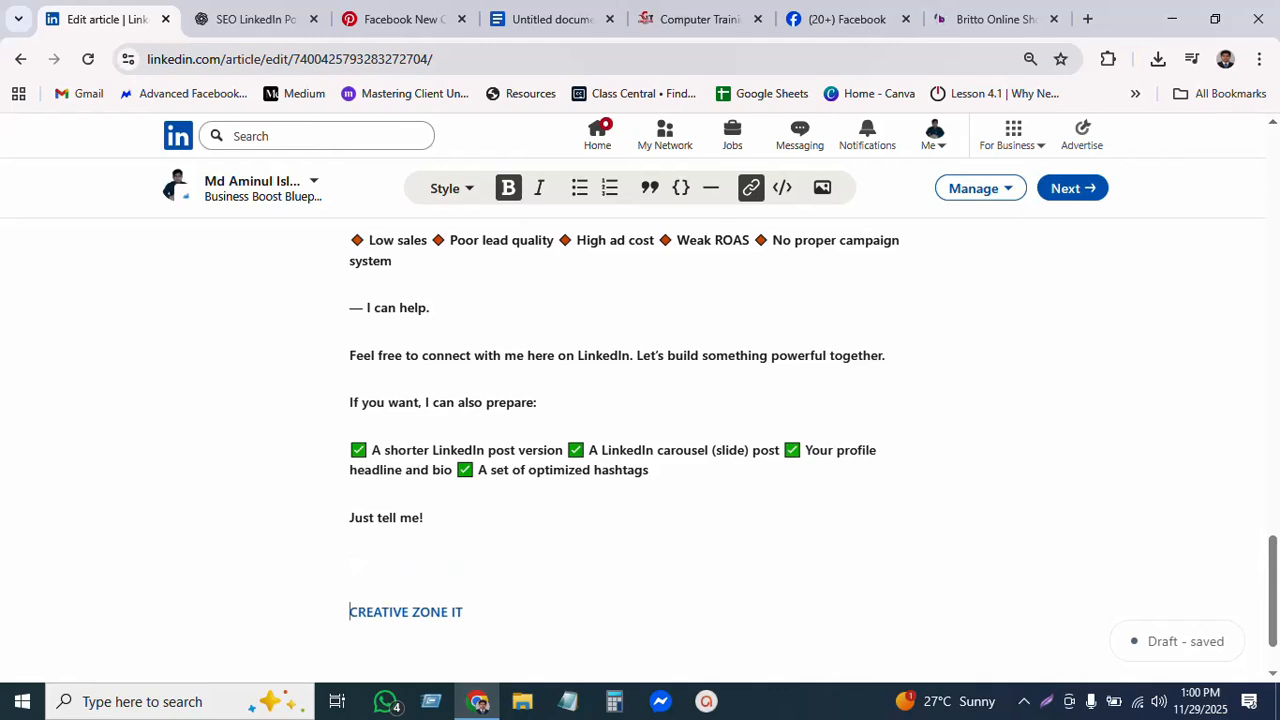
key("Up")
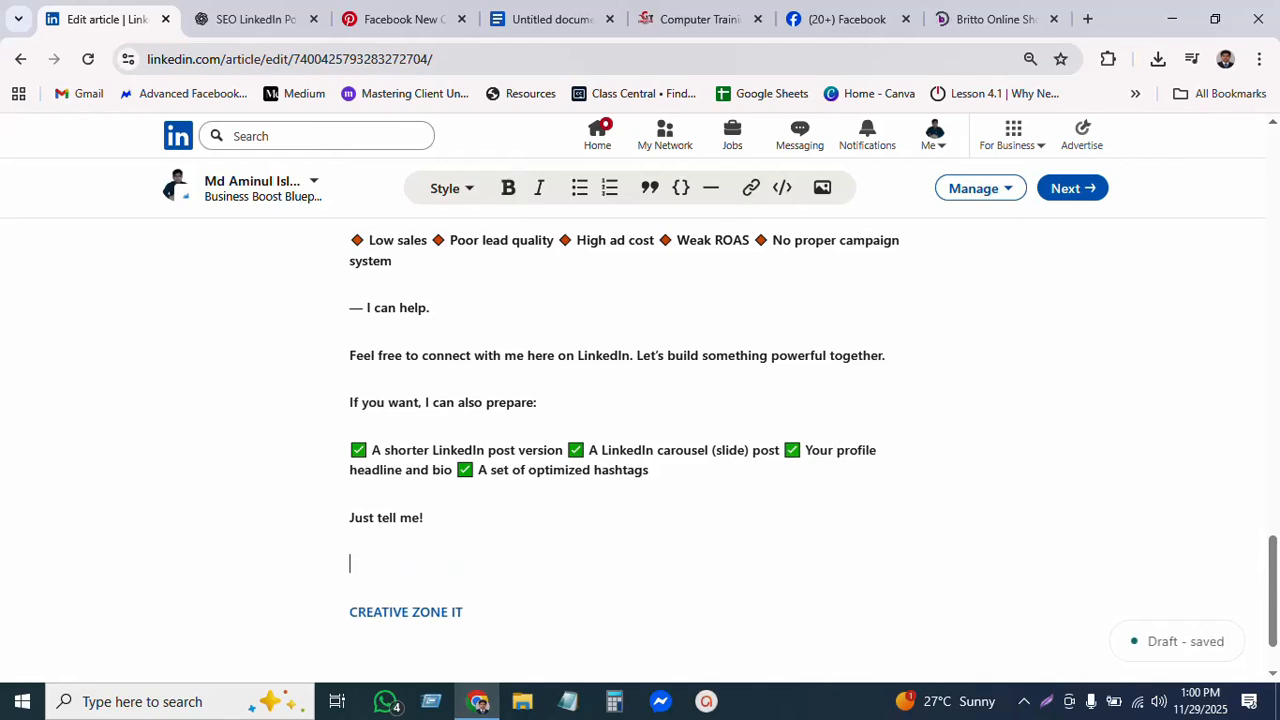
Enter the author's full name on the empty line above the CREATIVE ZONE IT link.
type("m")
key("BackSpace")
type("Md Aminul SO")
key("BackSpace")
key("BackSpace")
type("Isla")
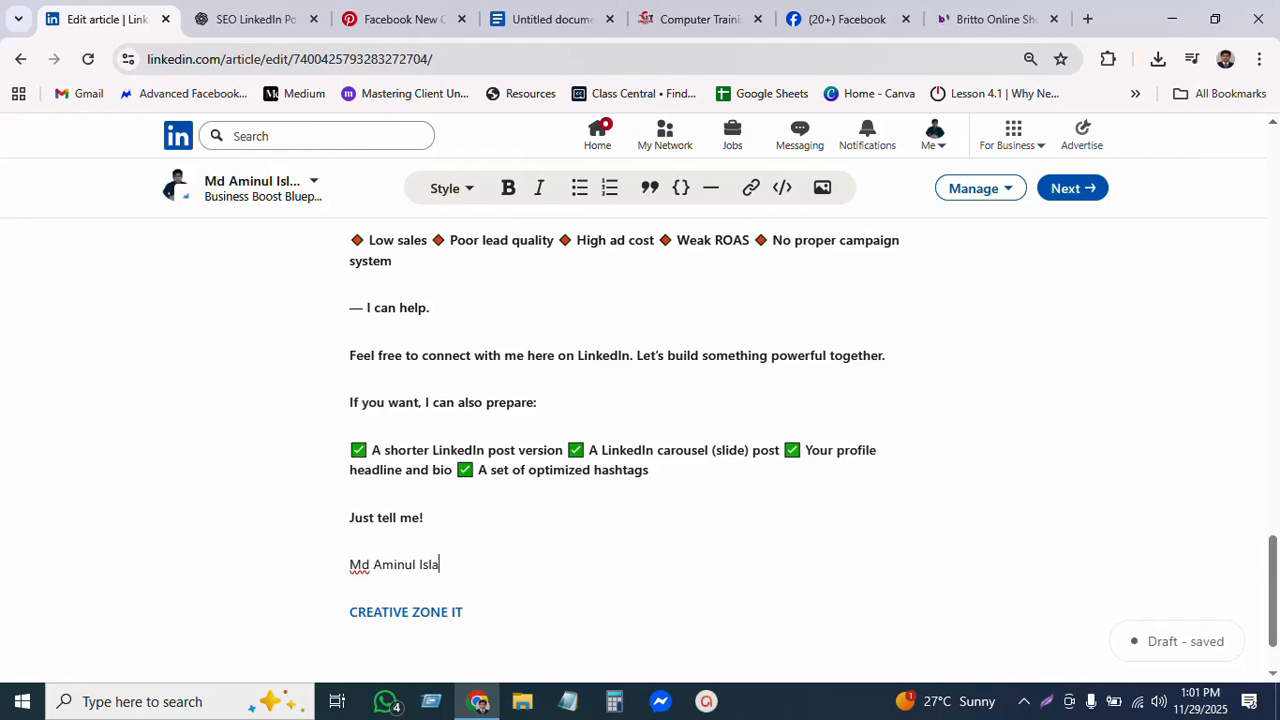
type("m Sojib")
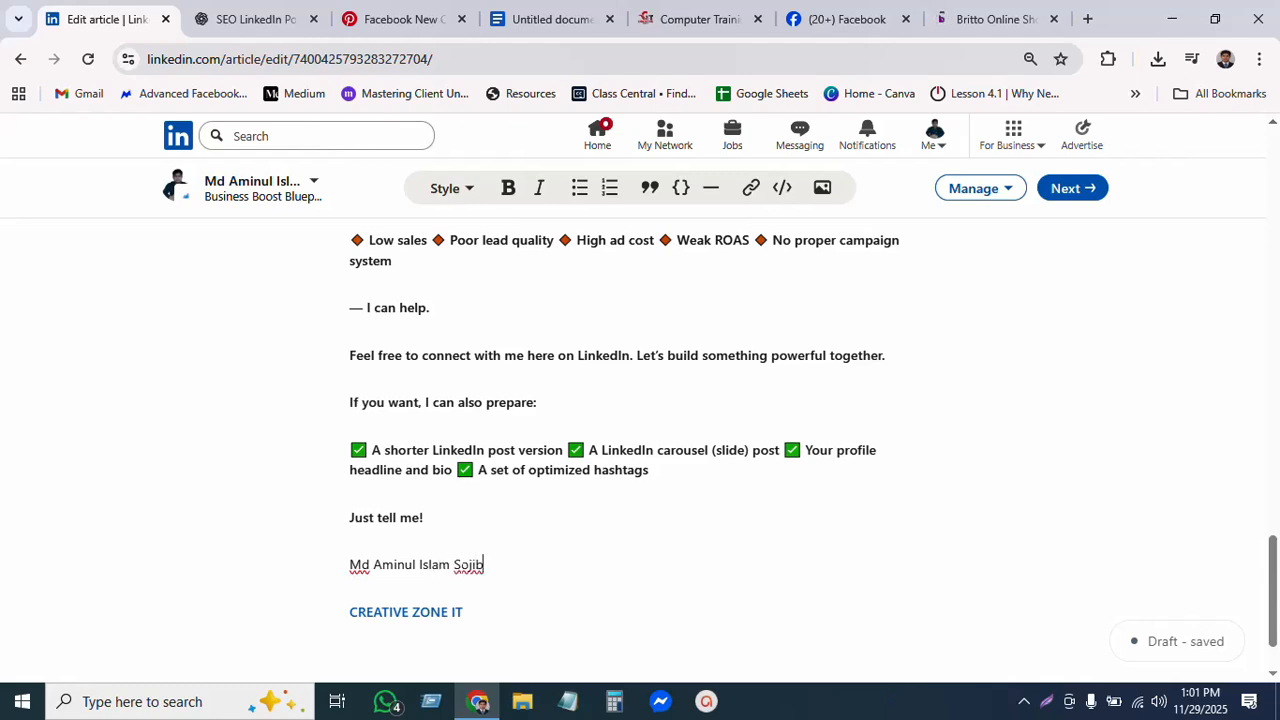
Select the author's name in the closing lines, copy the instagram.com address from a new tab and return to the LinkedIn article.
left_click_drag(484, 564, 352, 573)
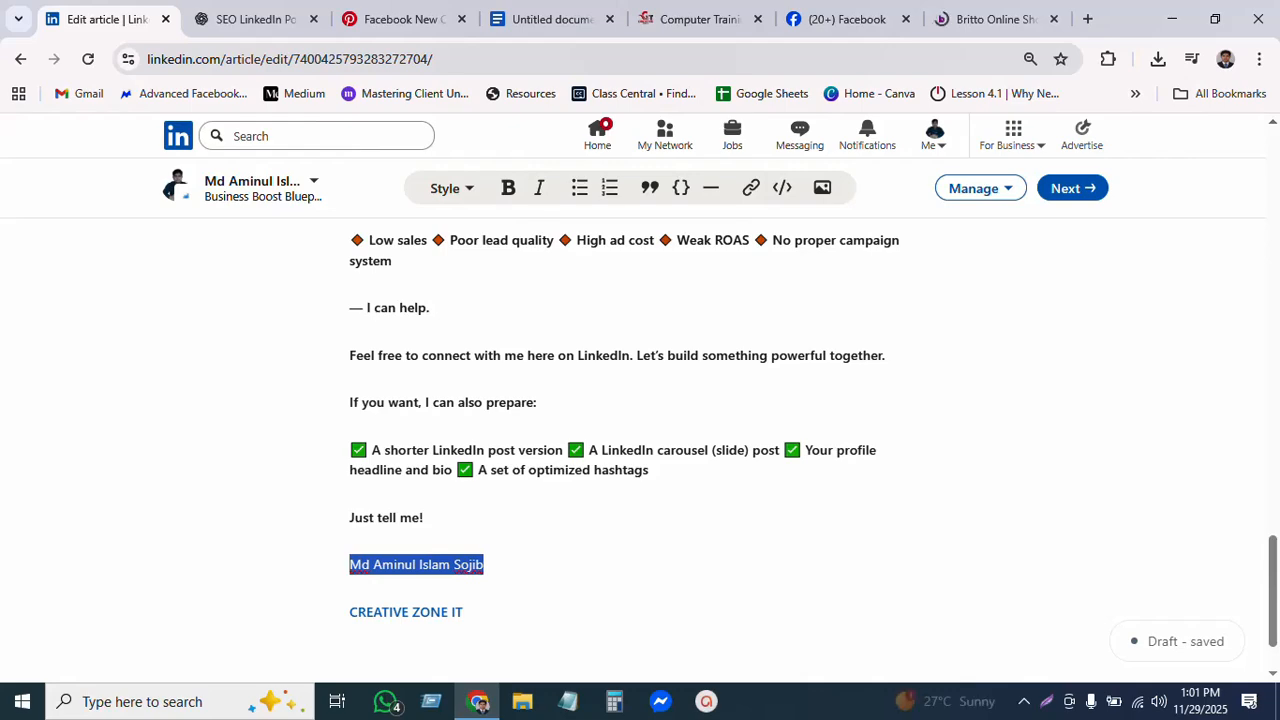
left_click(1088, 18)
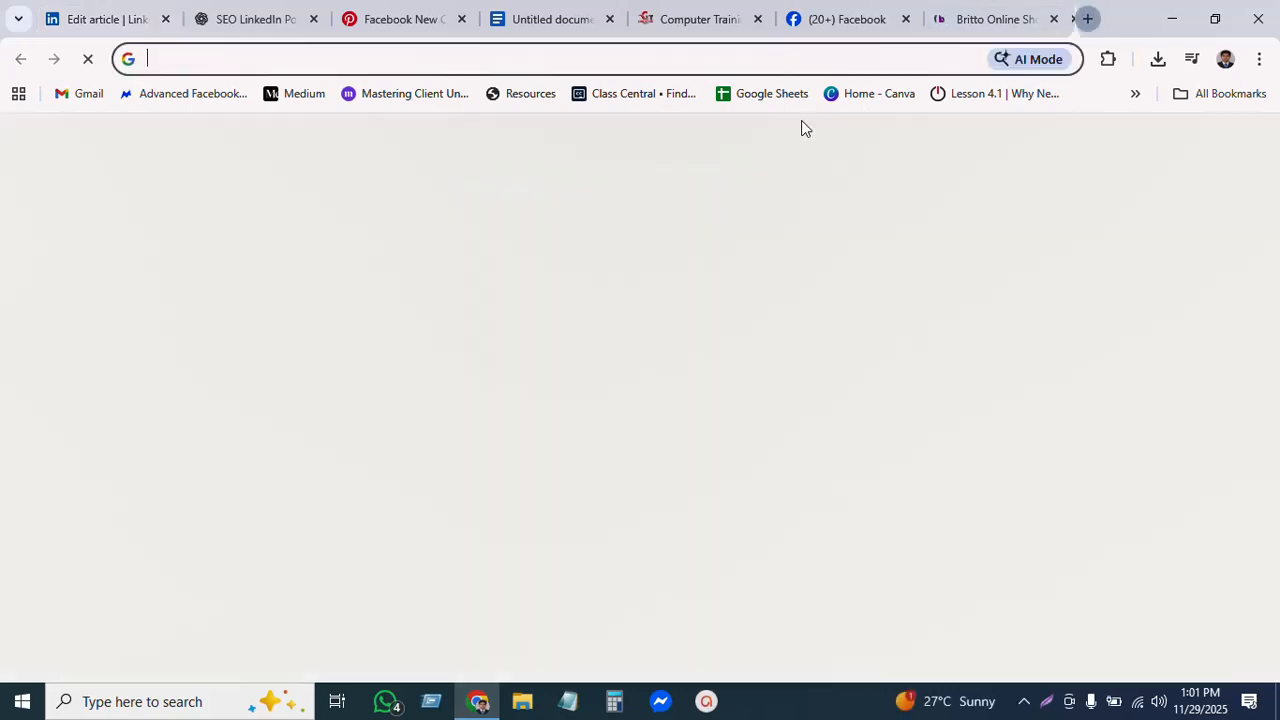
type("instagram.com")
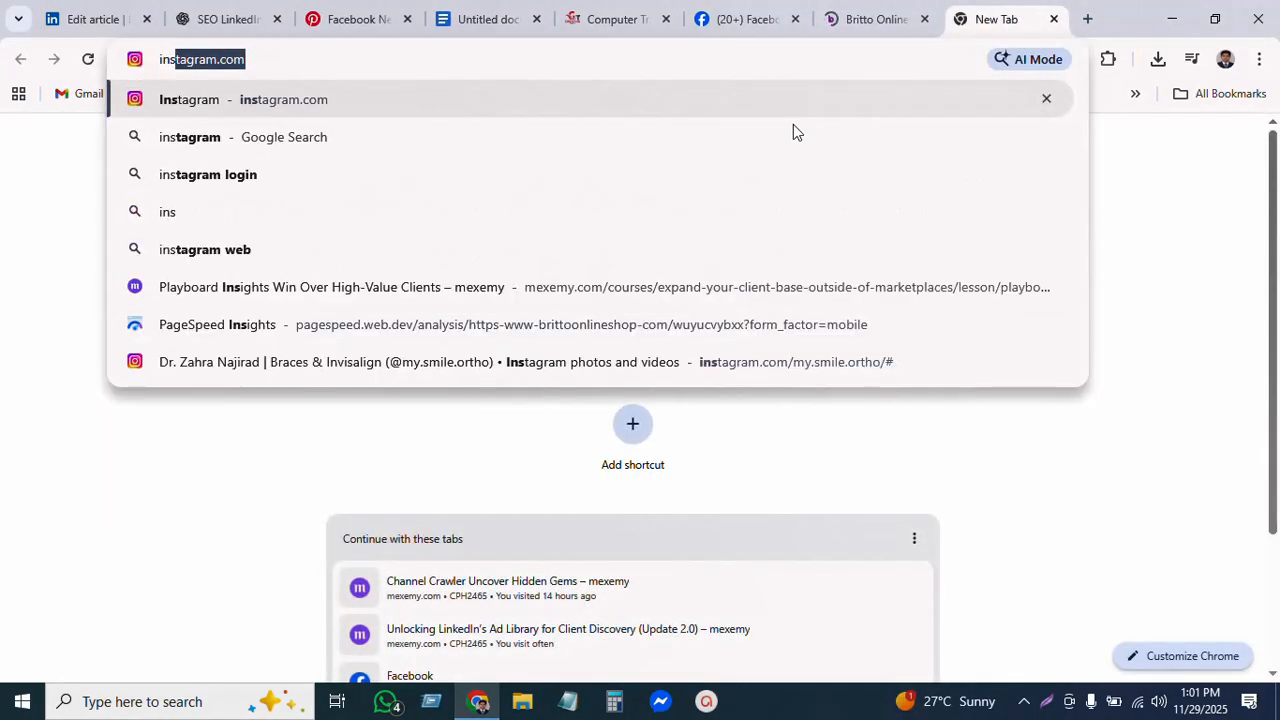
key("Return")
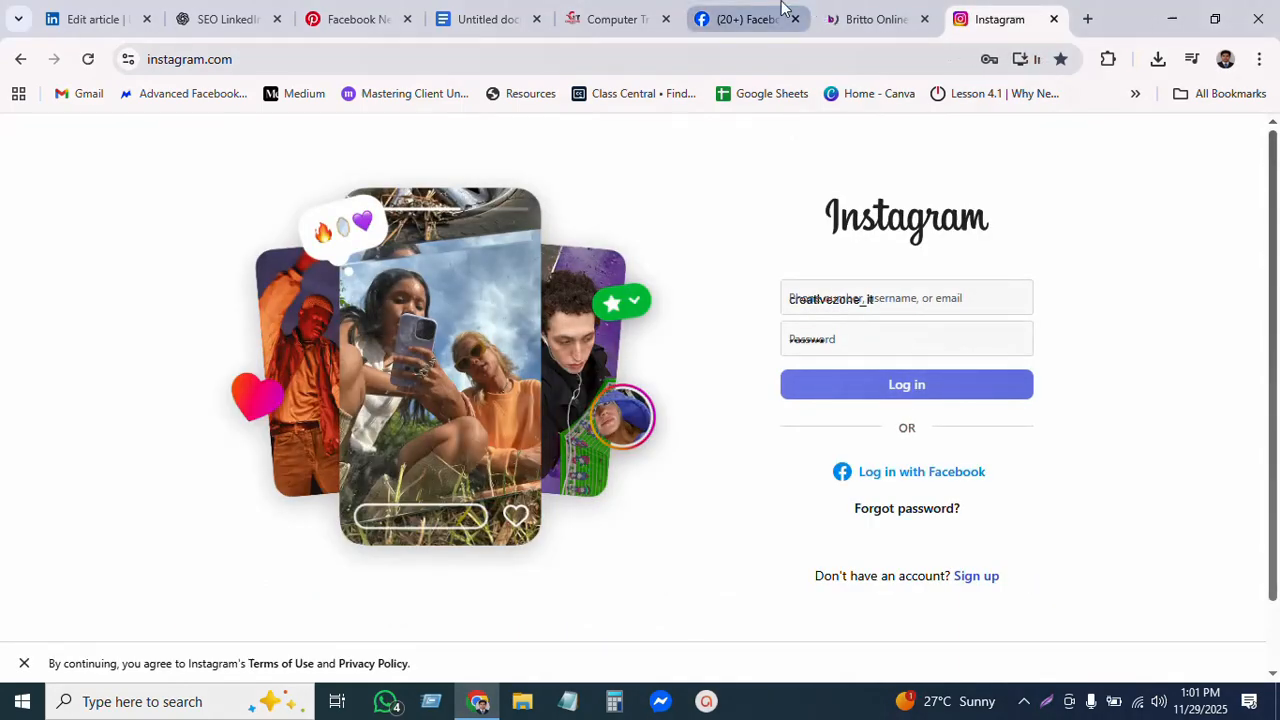
left_click(243, 66)
key("ctrl+c")
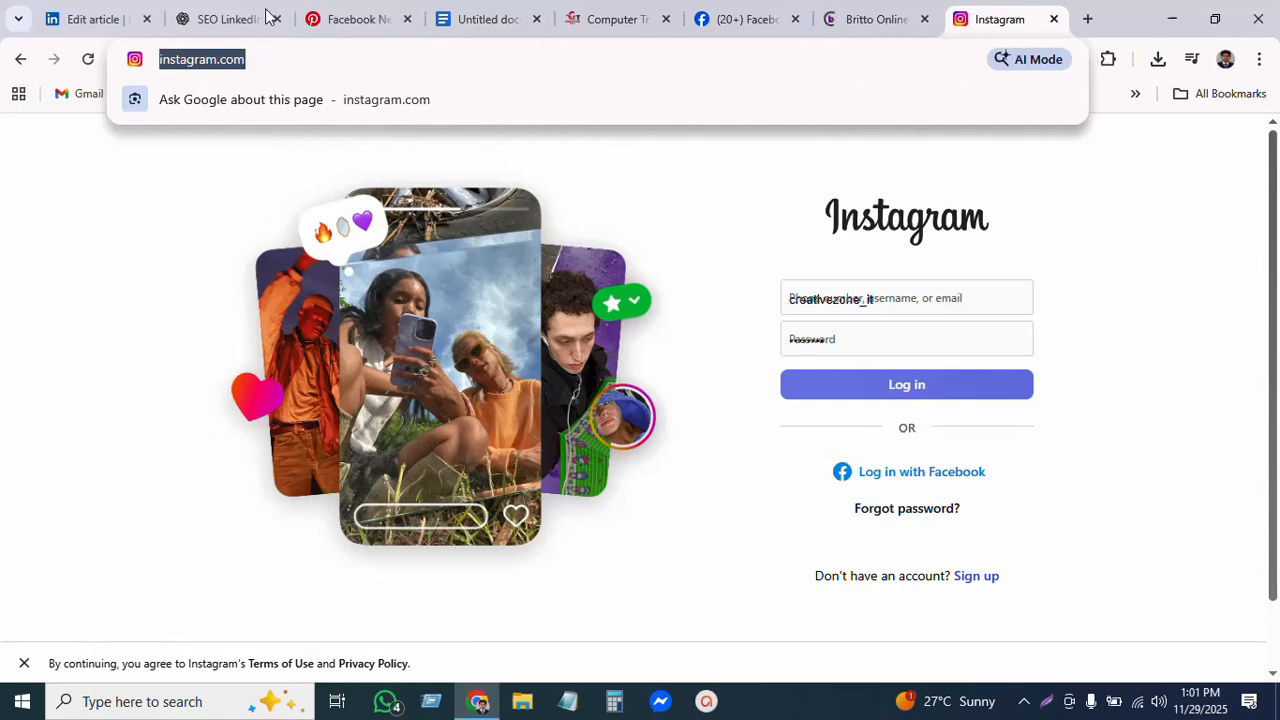
left_click(105, 20)
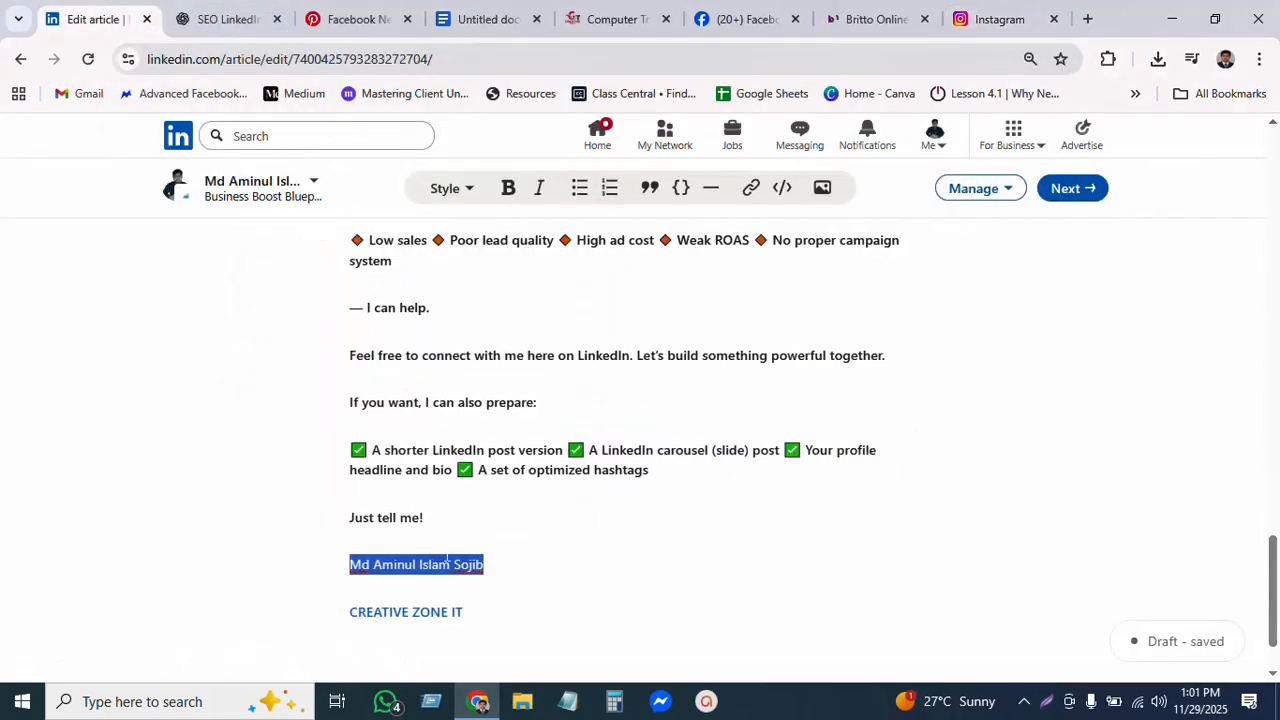
left_click(752, 190)
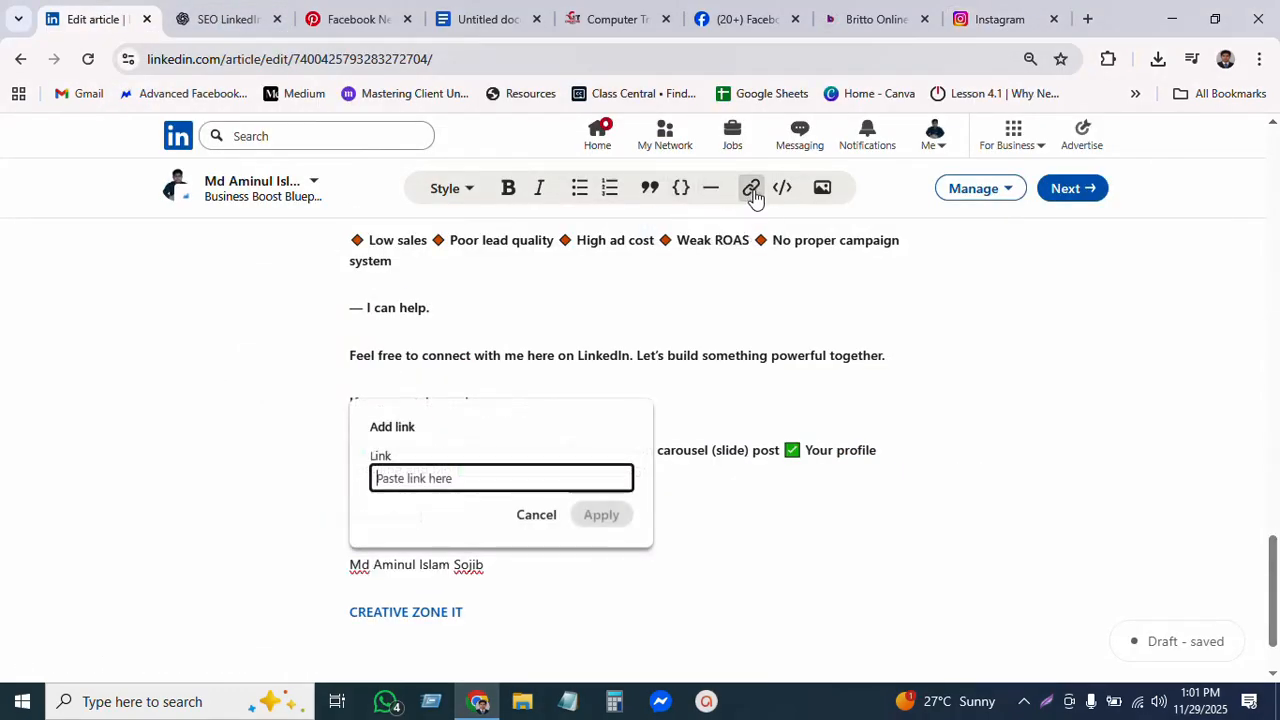
key("ctrl+v")
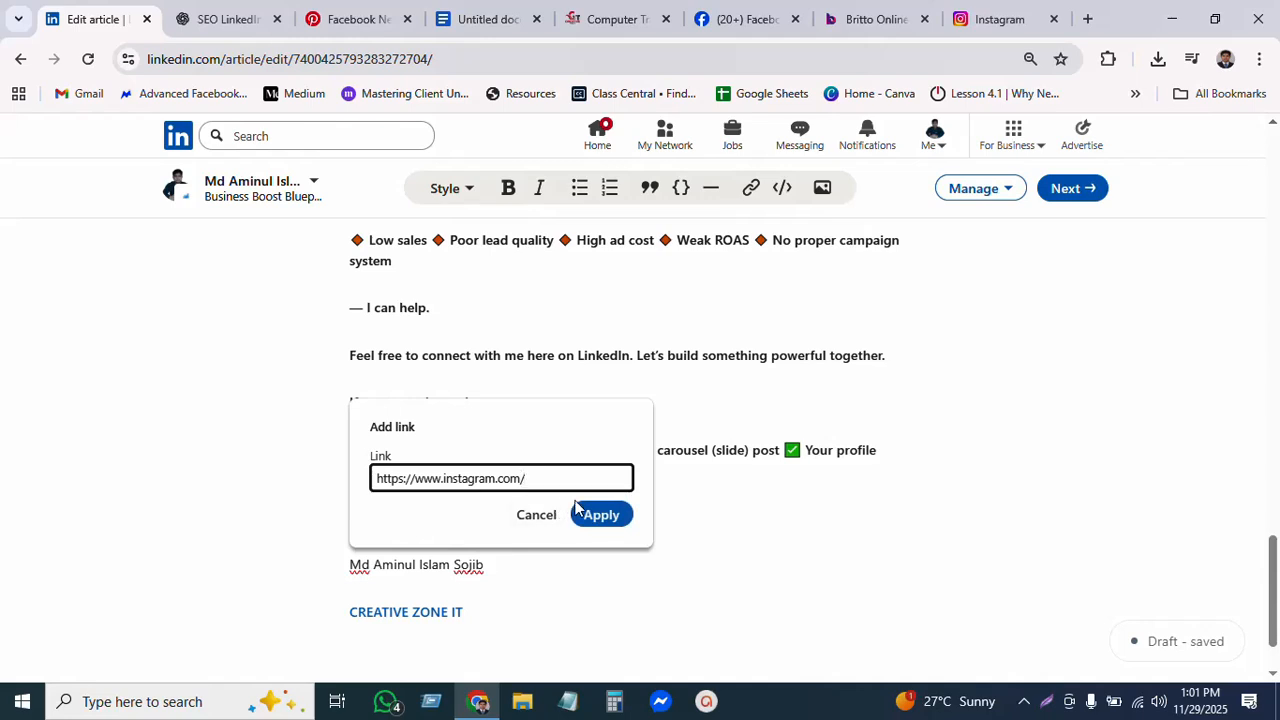
left_click(614, 516)
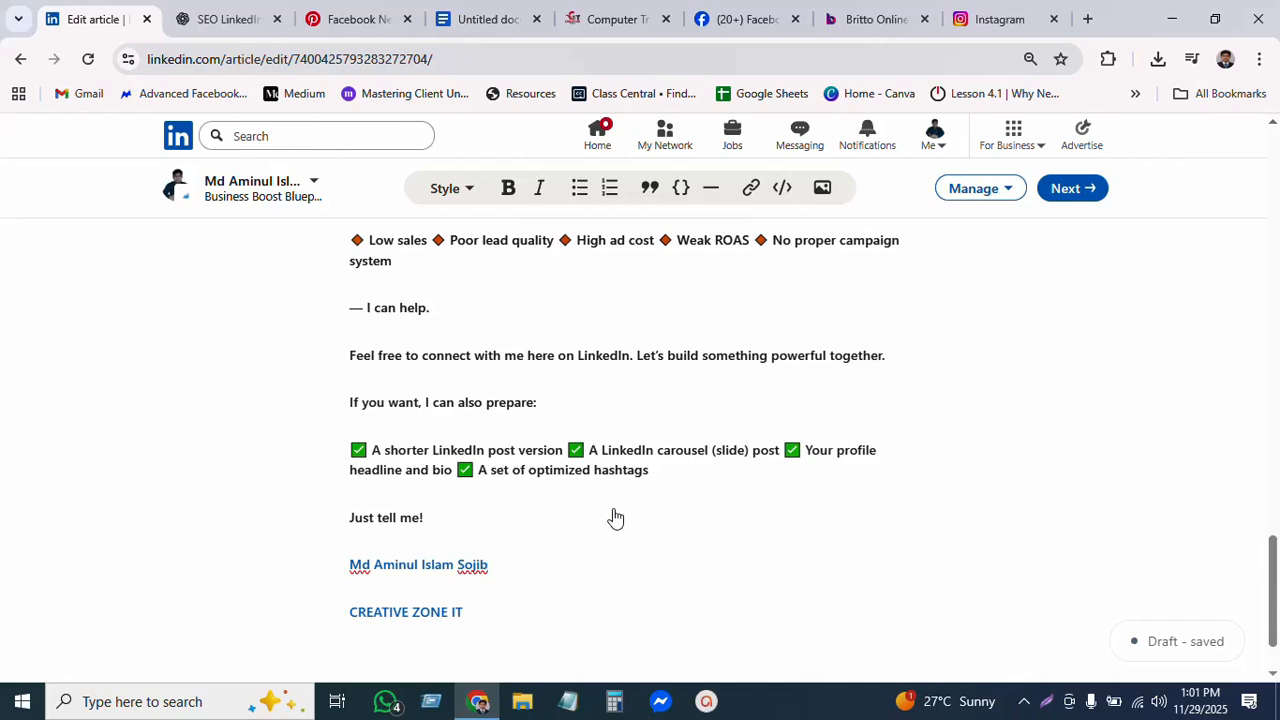
Append "as like UplixBD" after "— I can help." in the article.
left_click(431, 308)
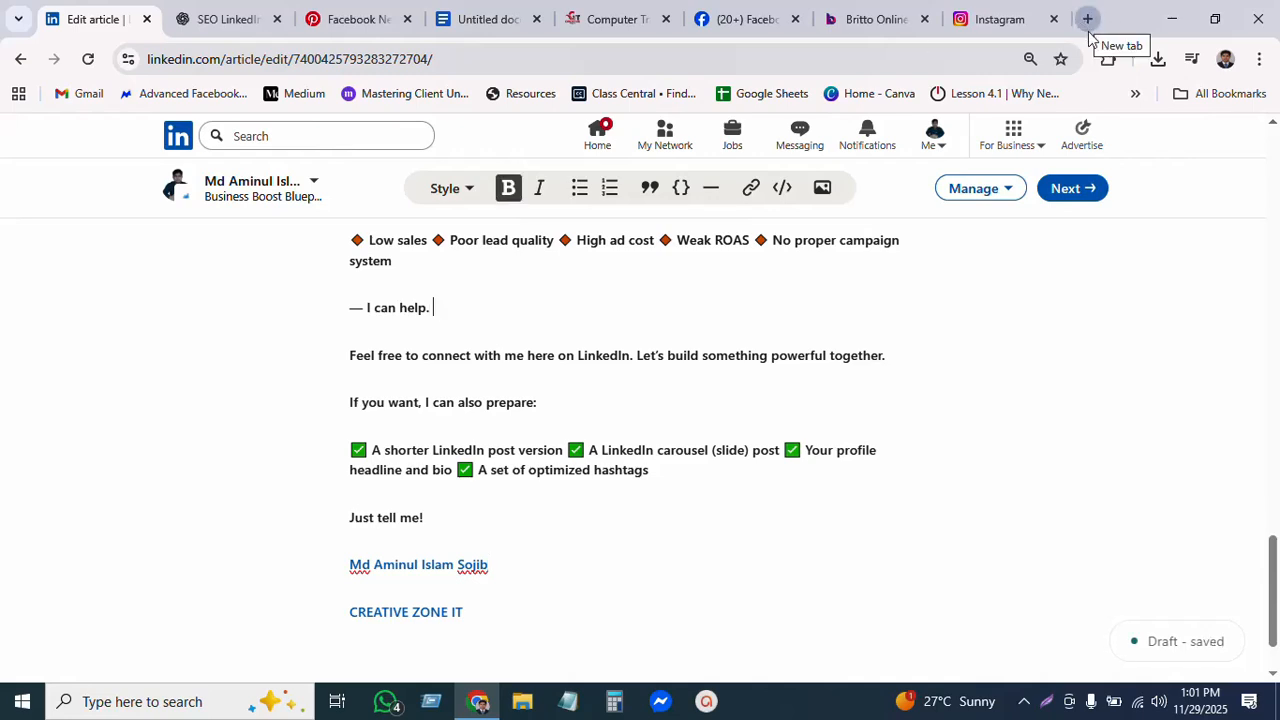
type("a")
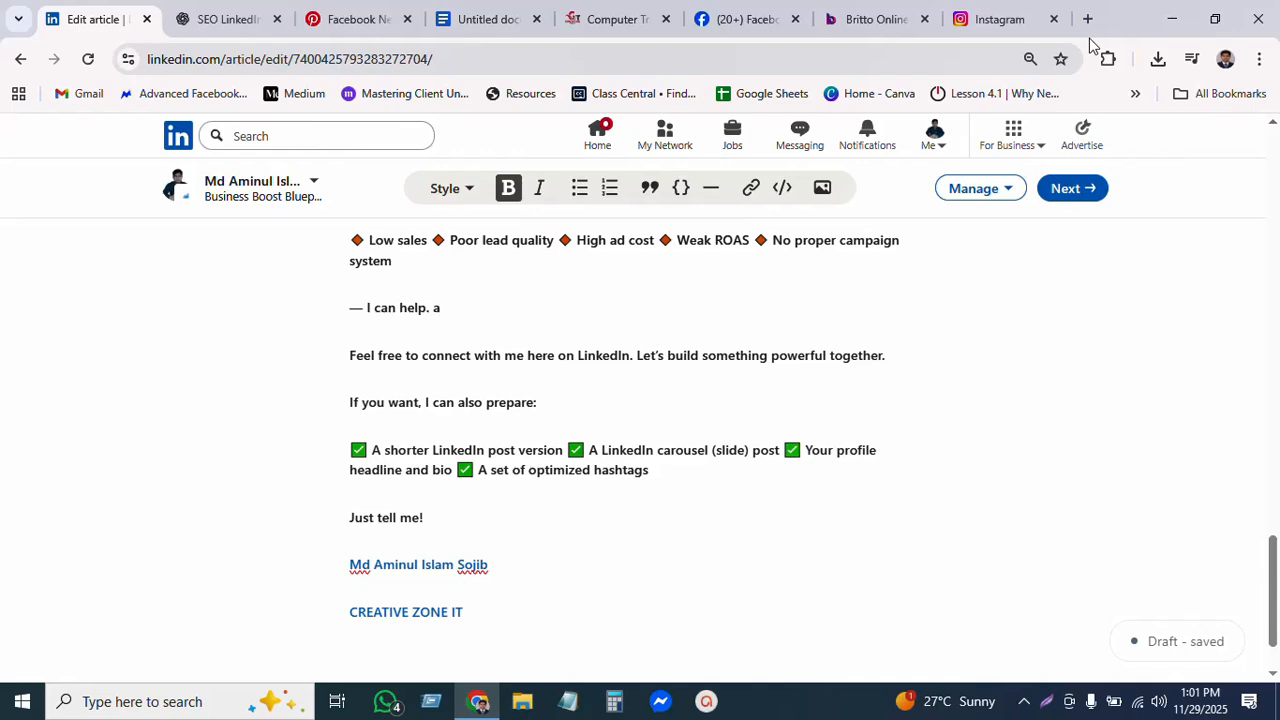
type("s lin")
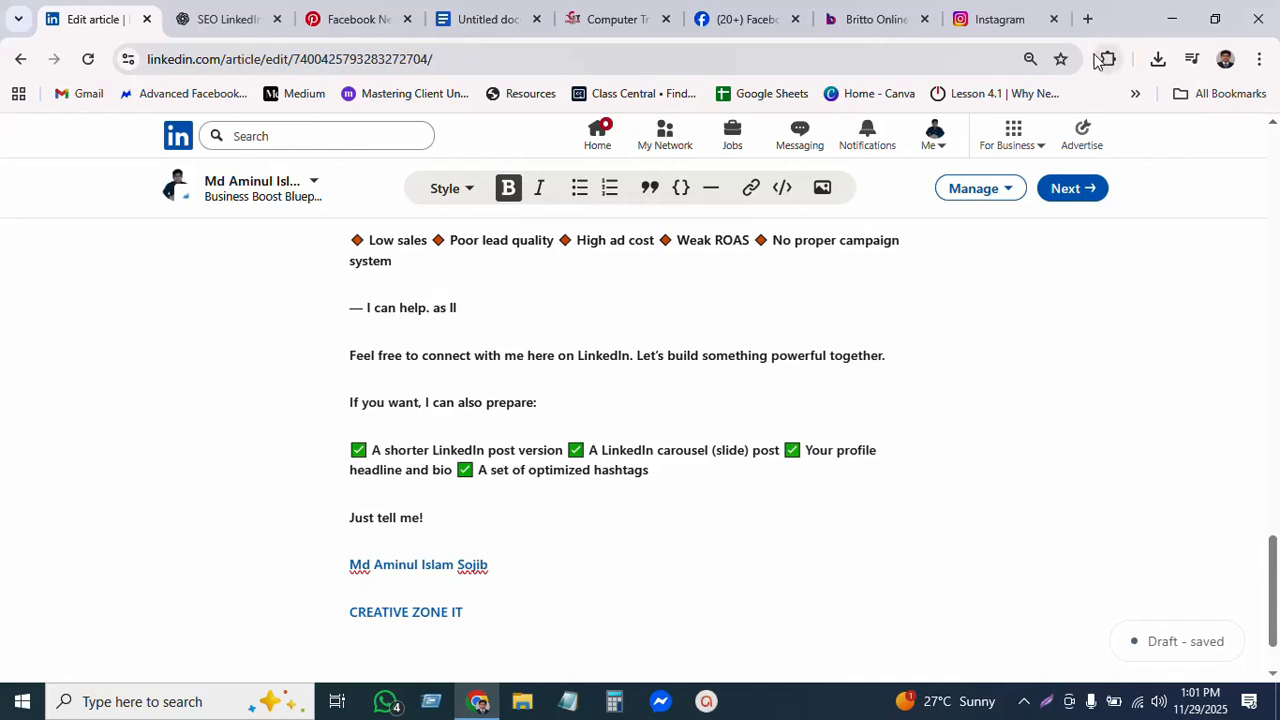
type("ike Up")
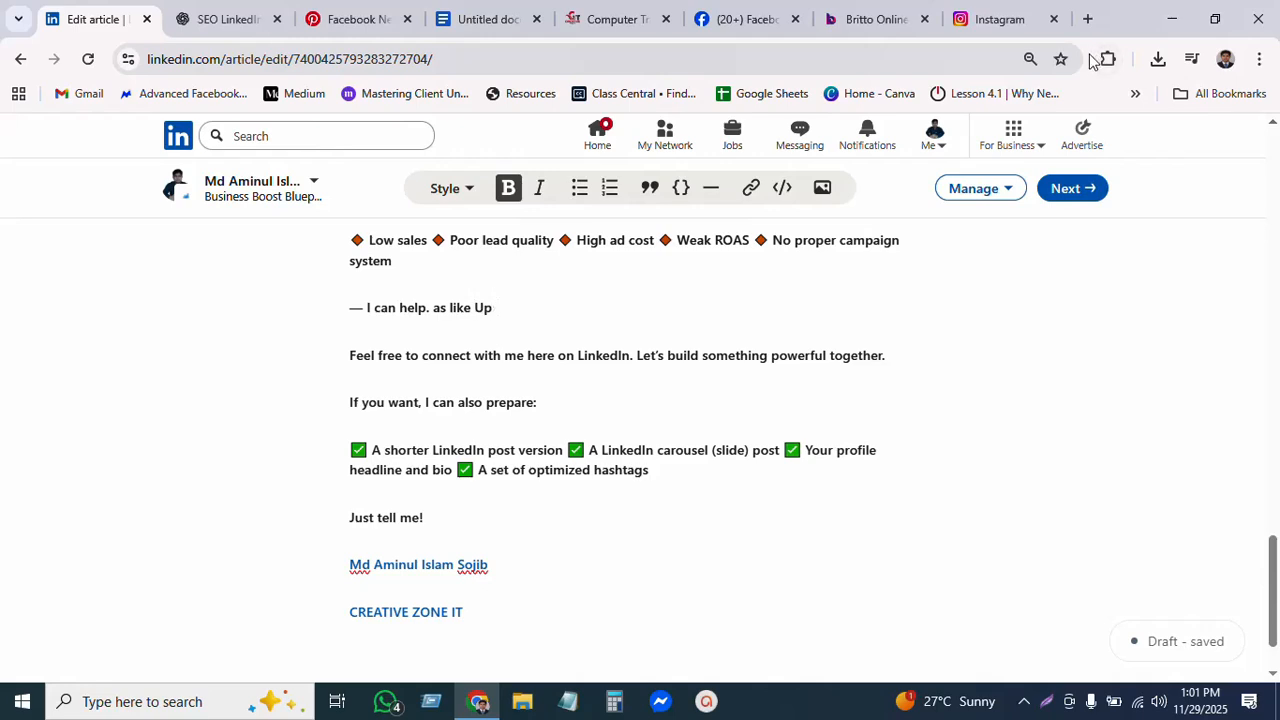
type("lixBD")
Select "UplixBD" in the article, then search Google for uplixbd in a new tab and open the Uplixbd website from the results.
left_click_drag(476, 308, 524, 308)
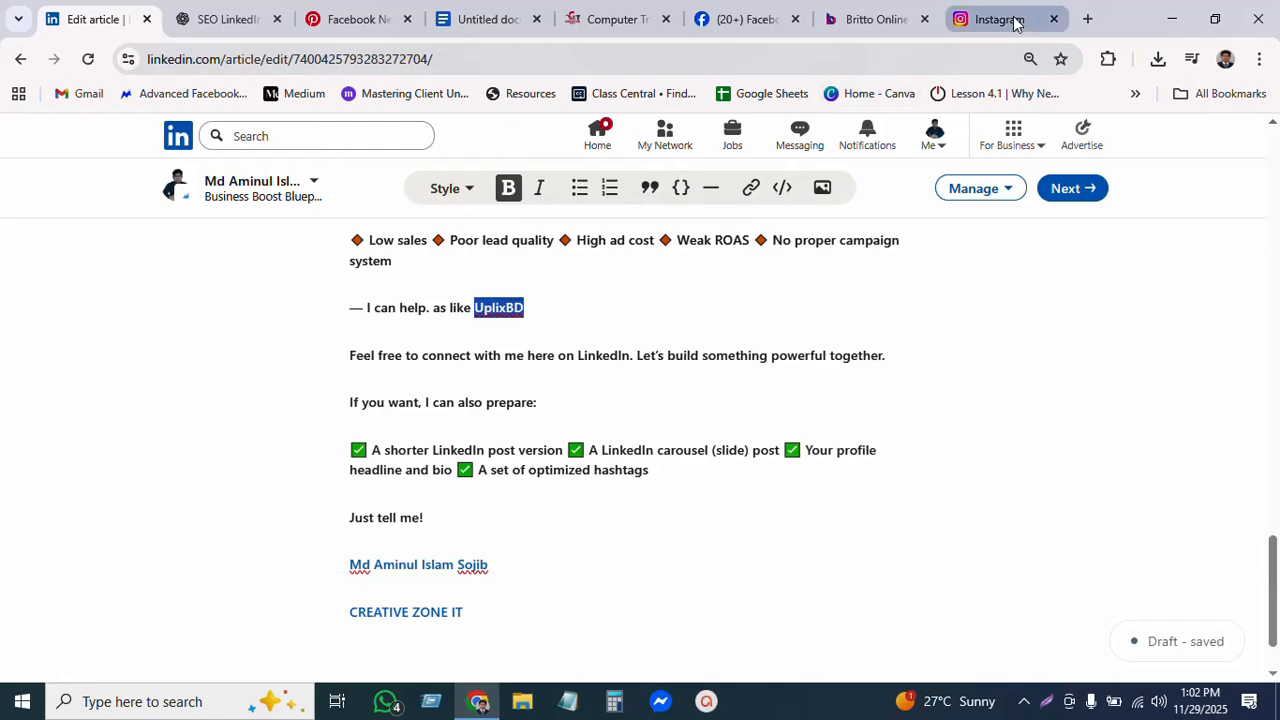
left_click(1087, 19)
type("u")
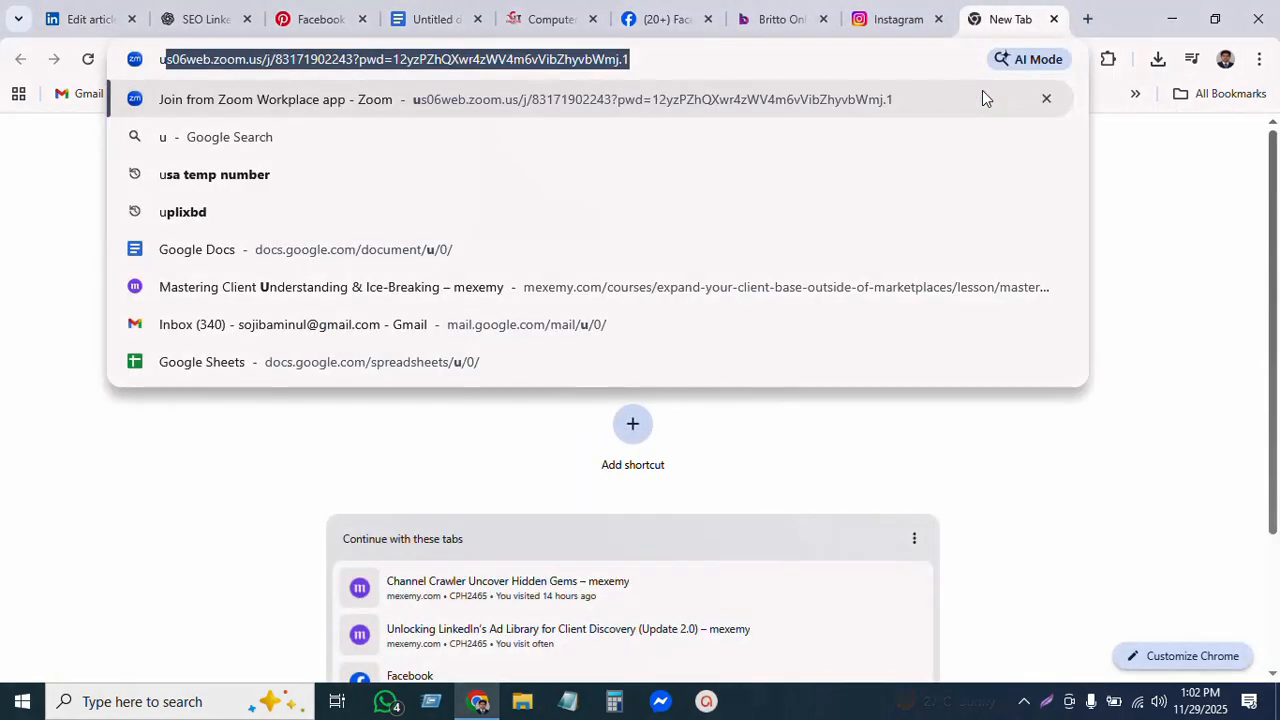
type("plix")
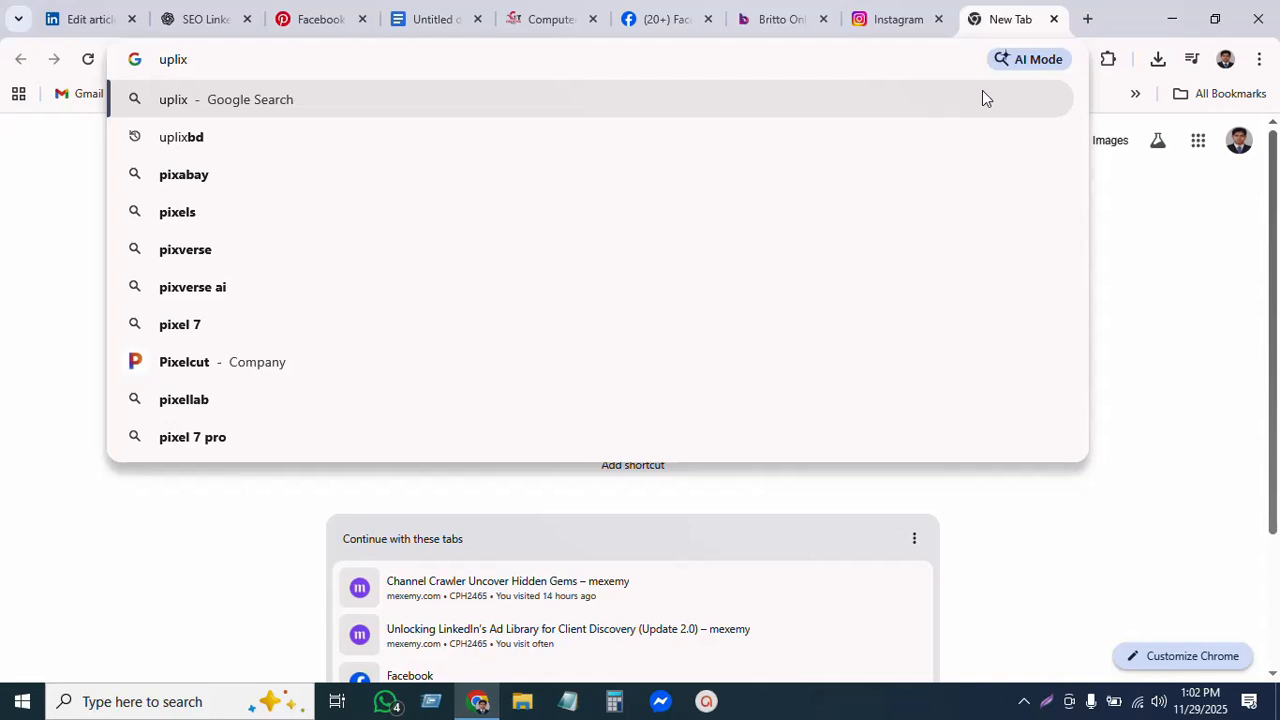
type("bd")
key("Return")
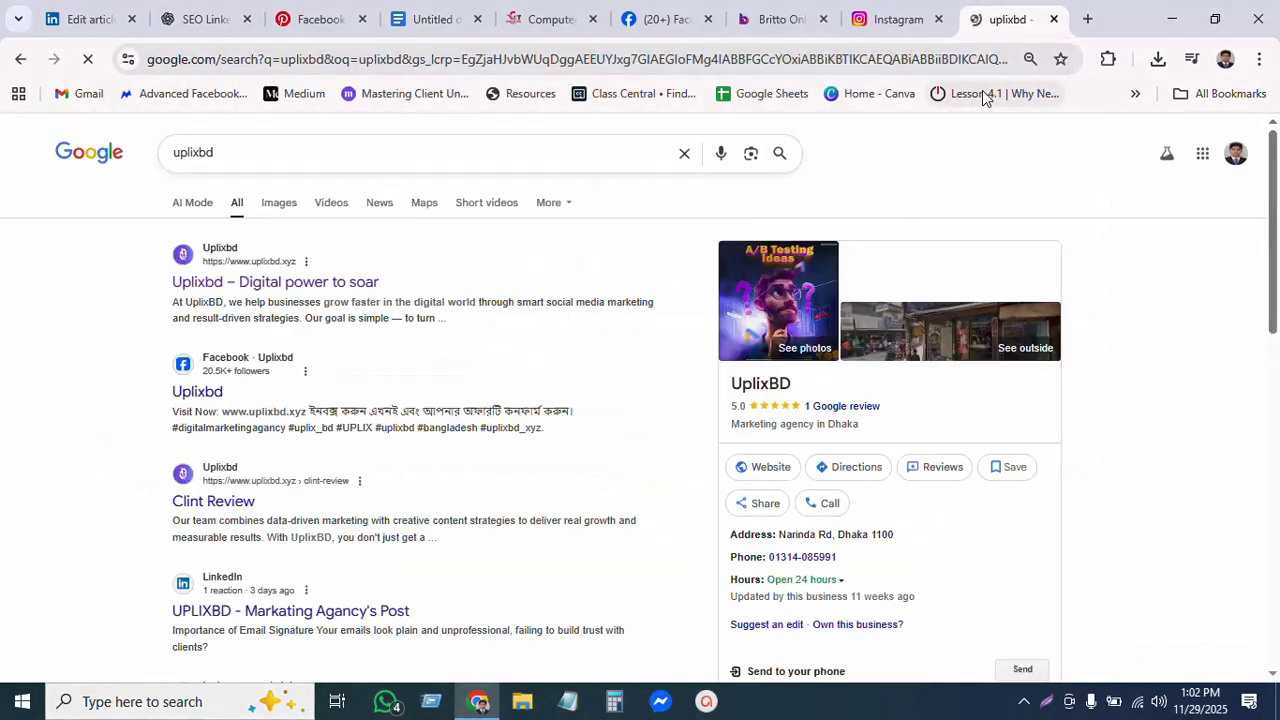
left_click(280, 283)
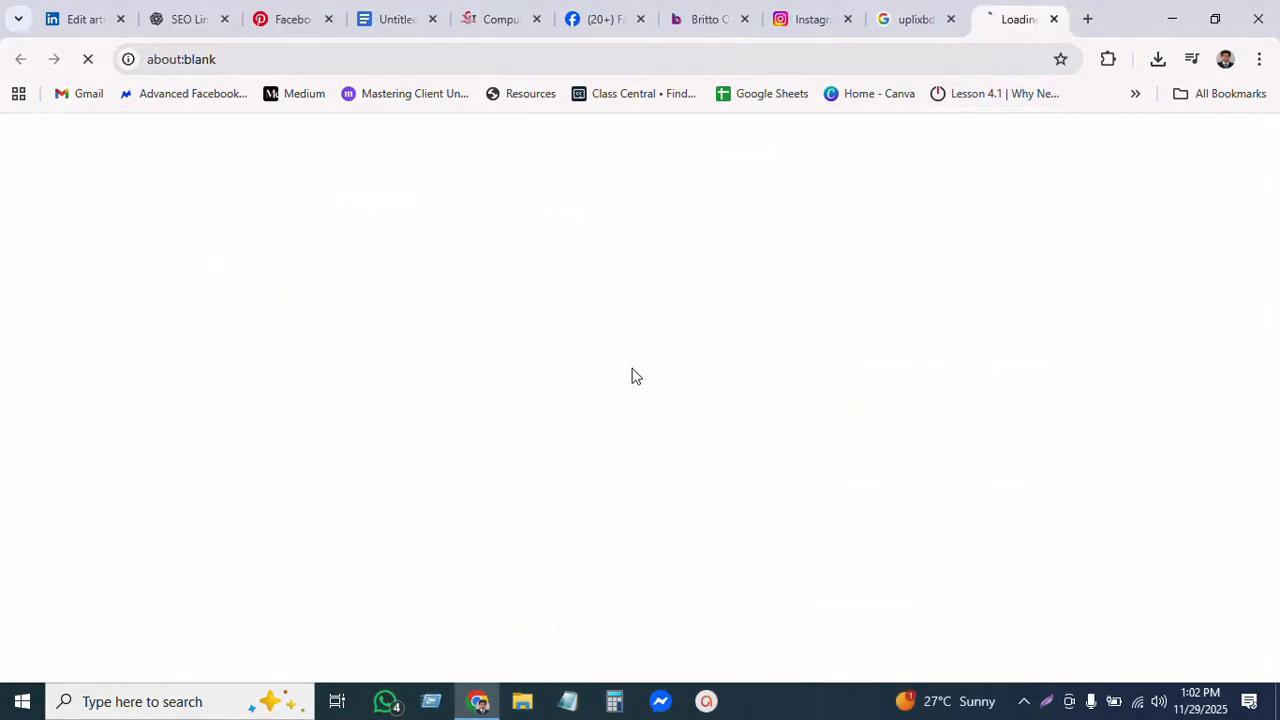
Copy the description text of the Uplixbd website from the Google search results.
left_click(909, 20)
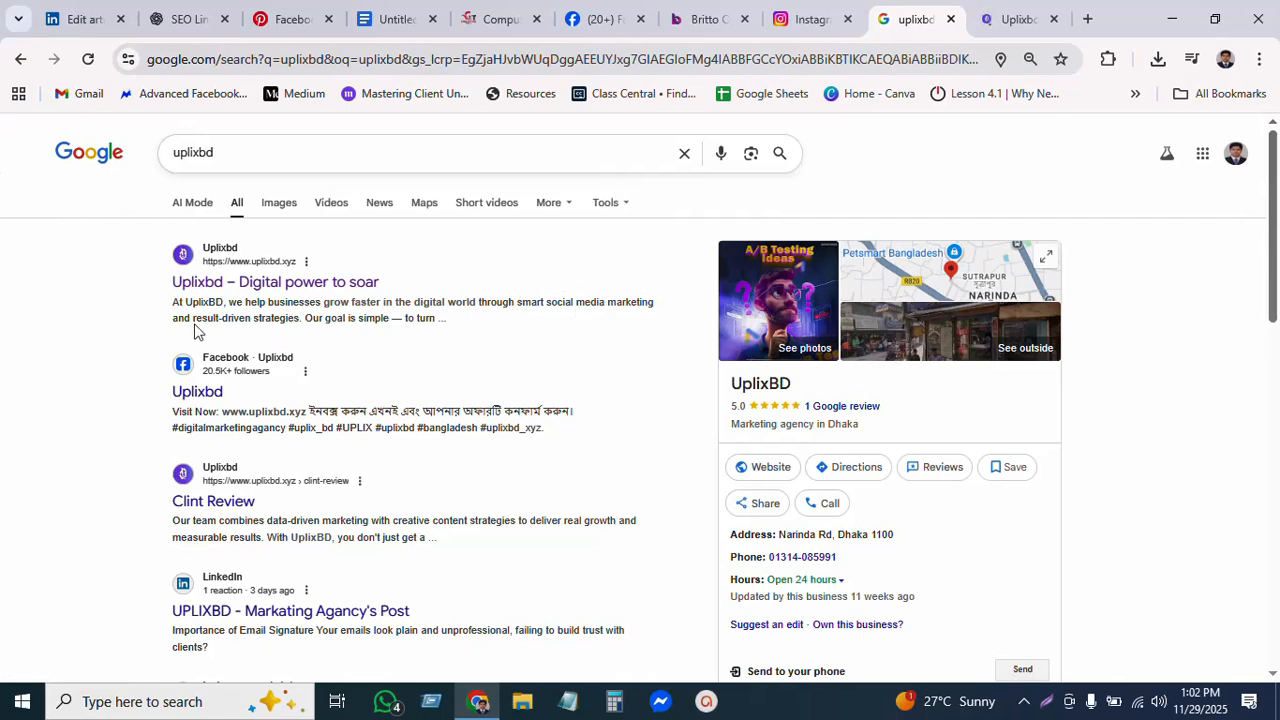
left_click_drag(174, 301, 451, 319)
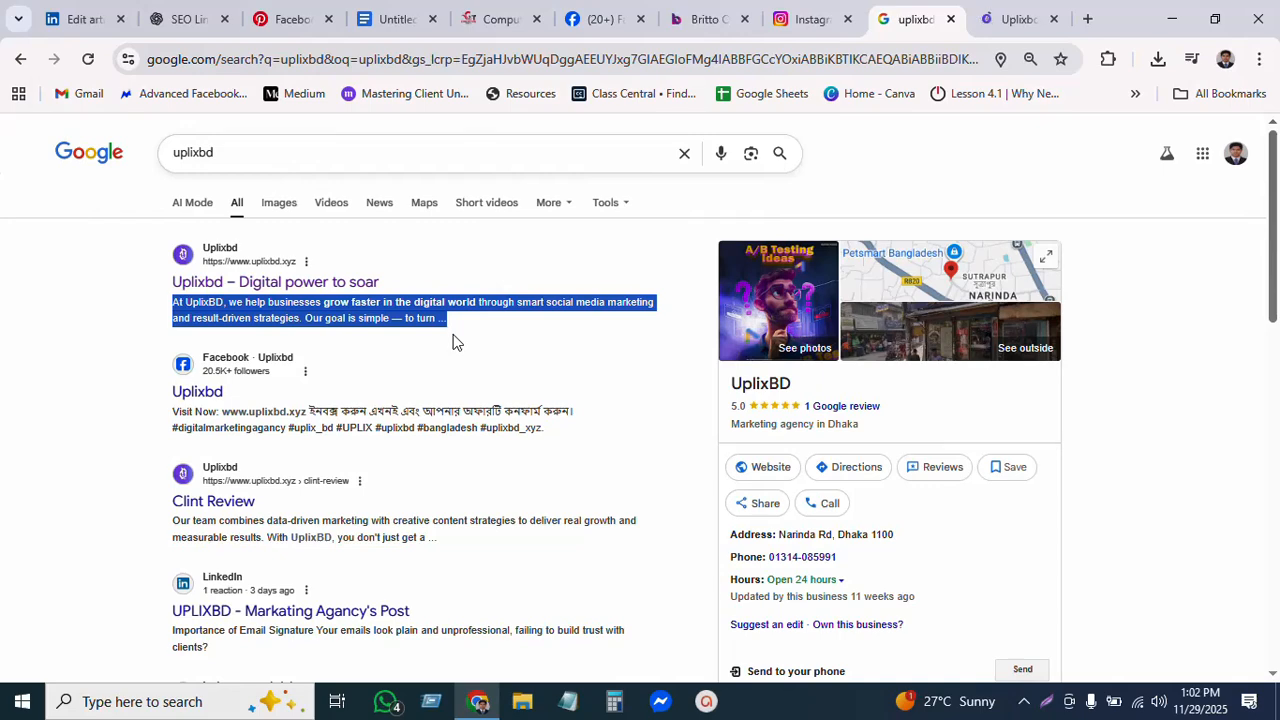
right_click(453, 318)
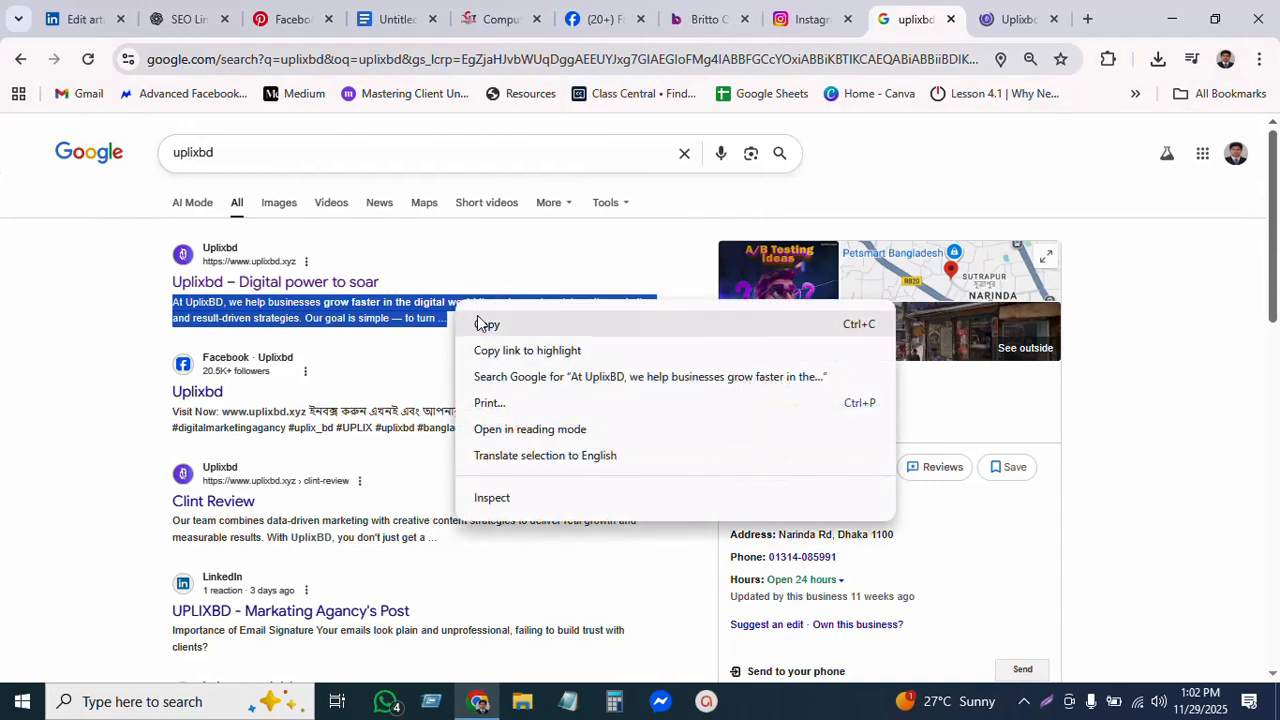
left_click(480, 322)
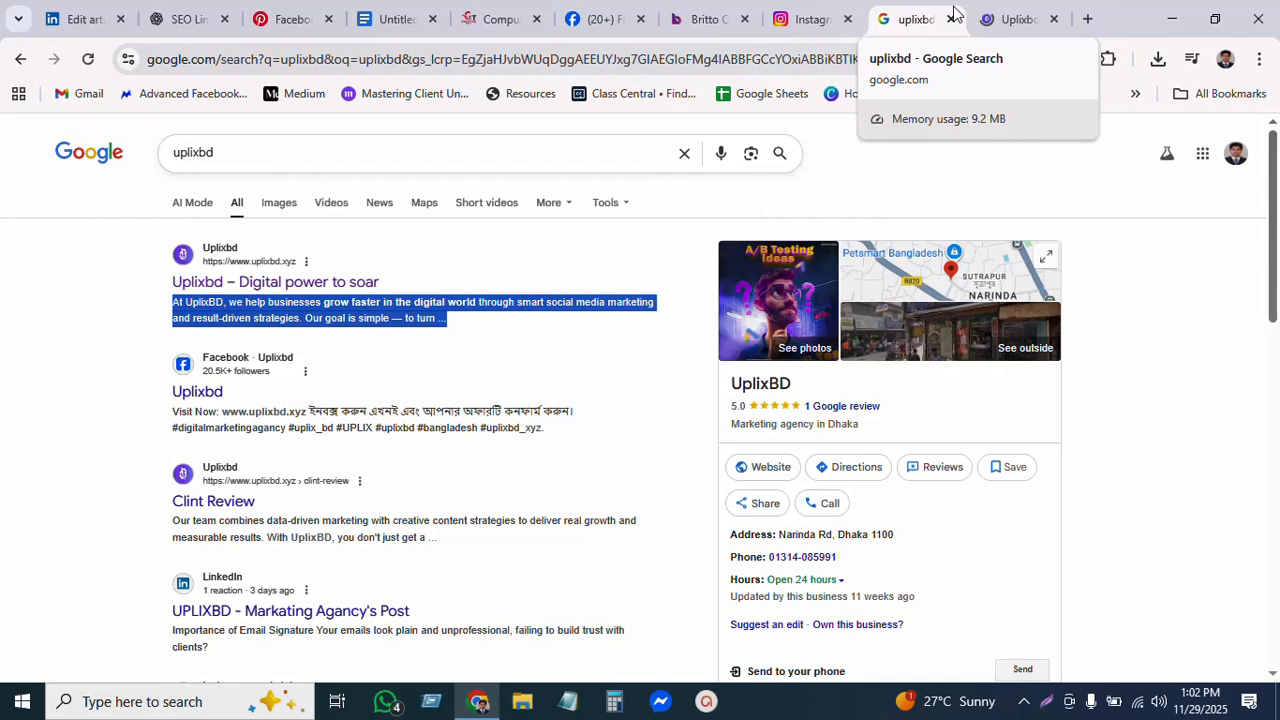
Copy the uplixbd.xyz address from the open website and link the word "UplixBD" in the LinkedIn article to it.
left_click(1012, 18)
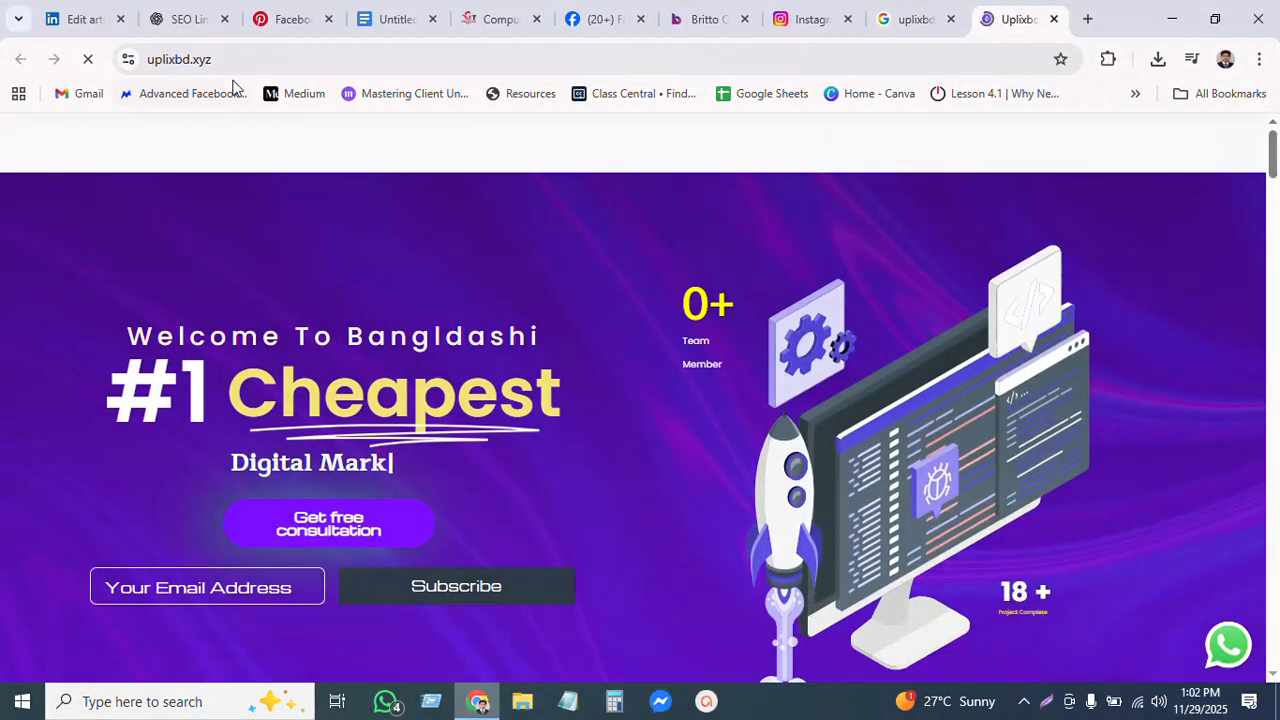
left_click(200, 59)
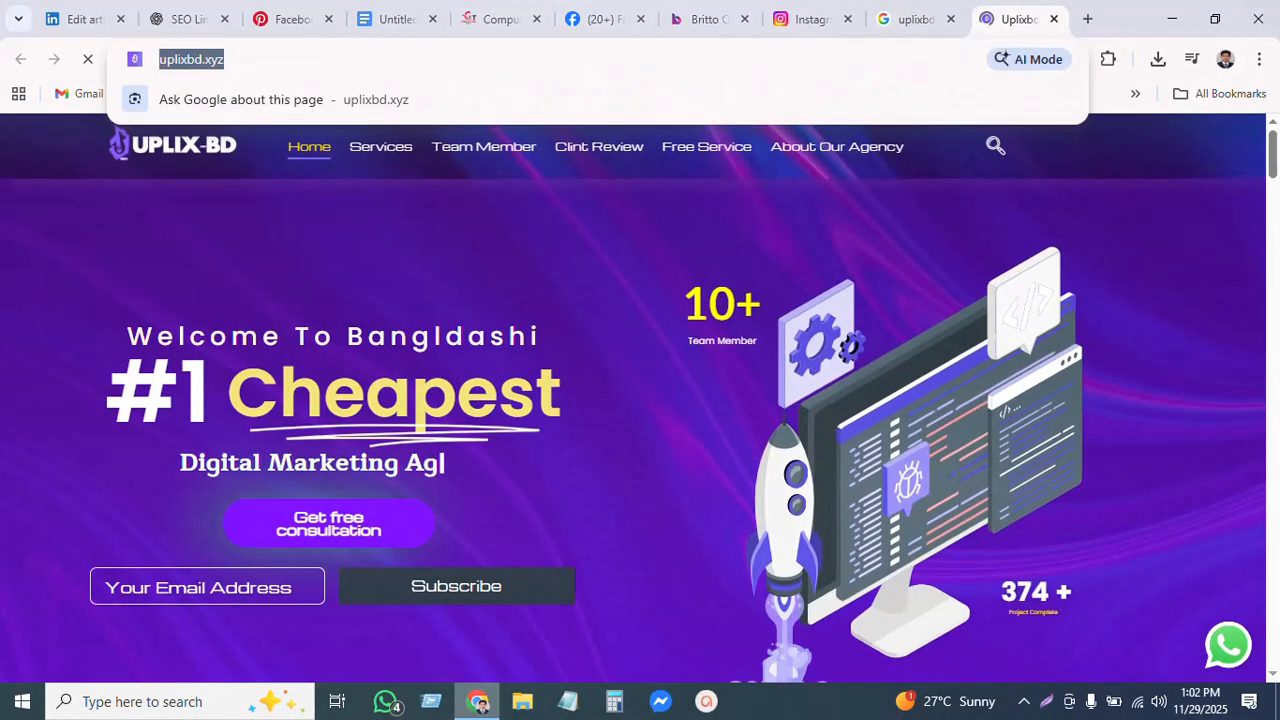
left_click(594, 20)
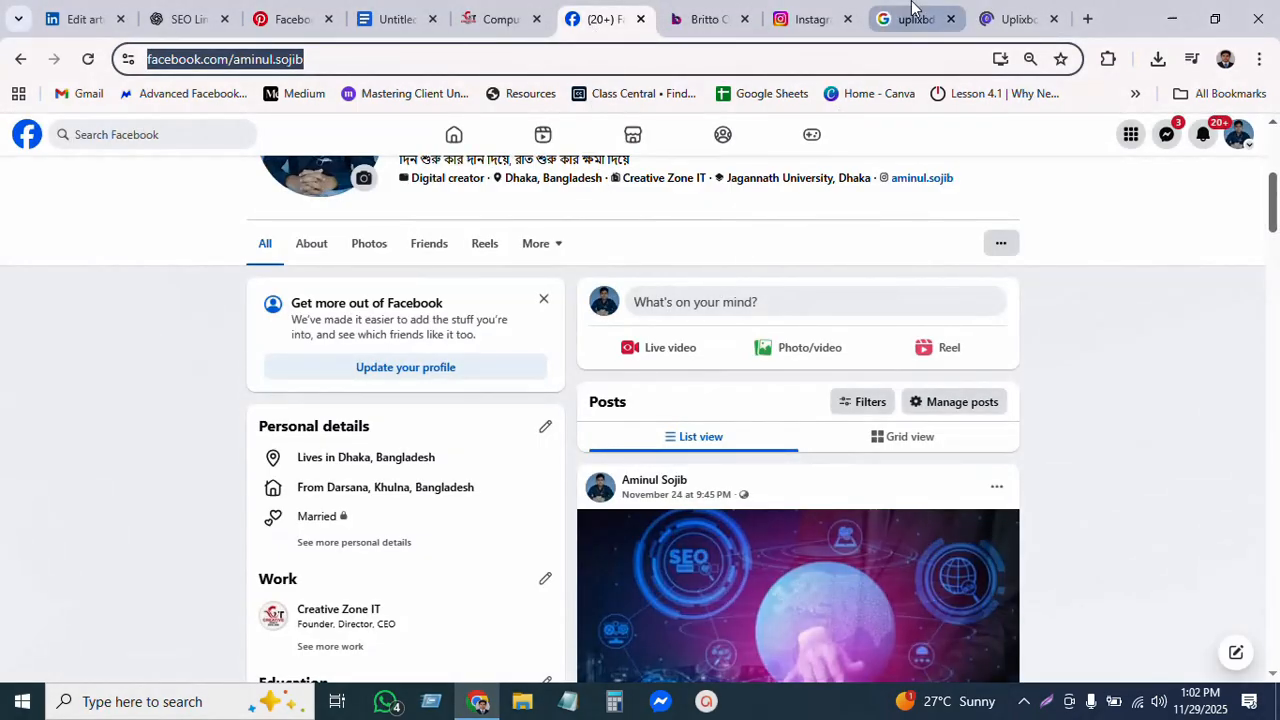
left_click(180, 18)
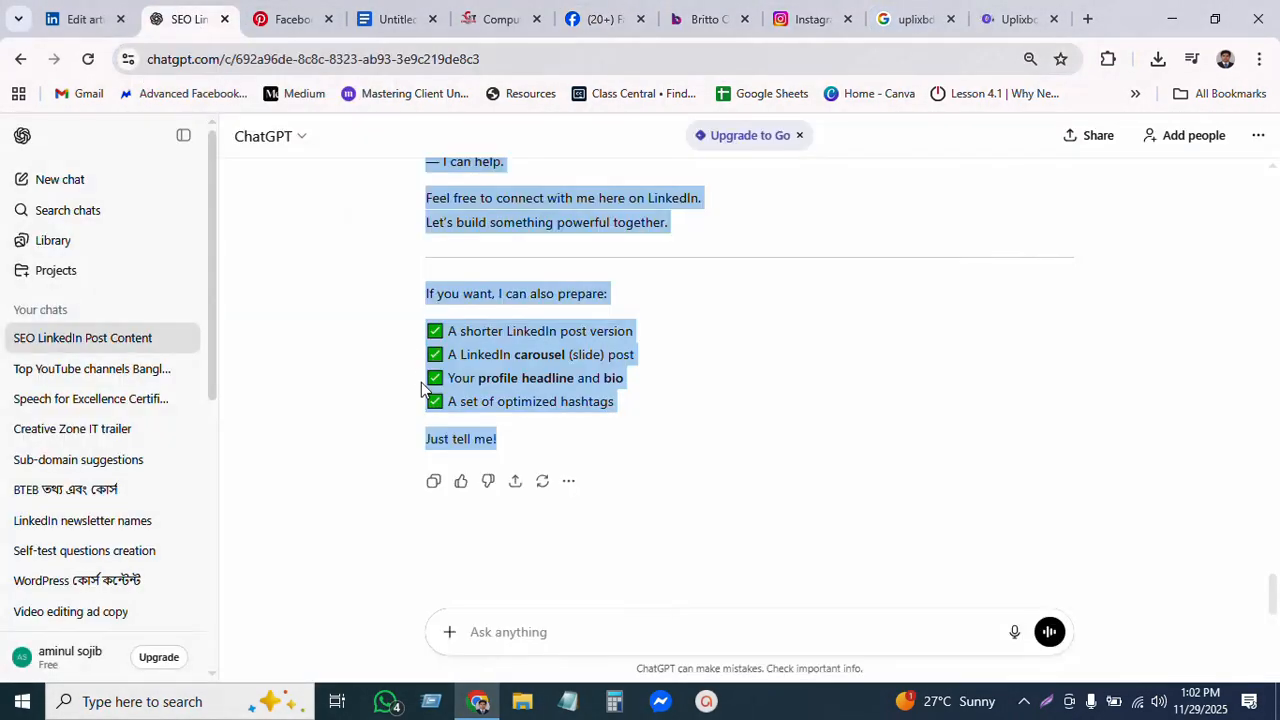
left_click(292, 18)
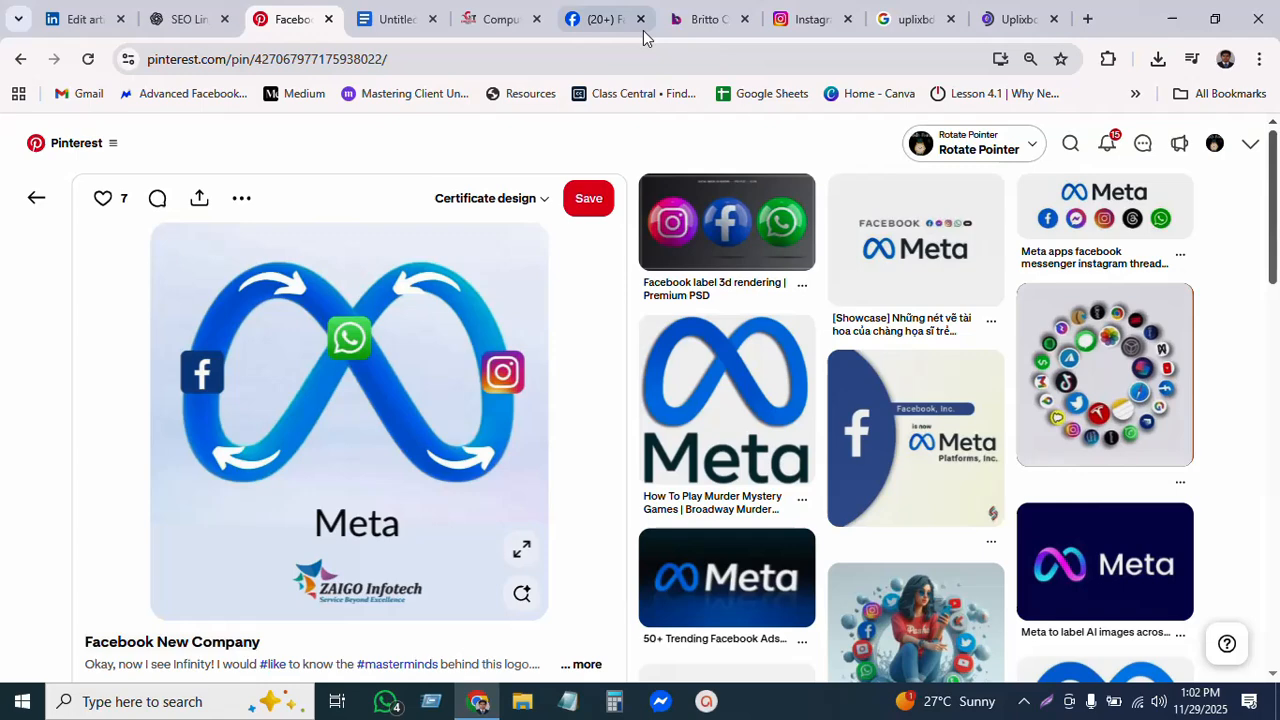
left_click(84, 18)
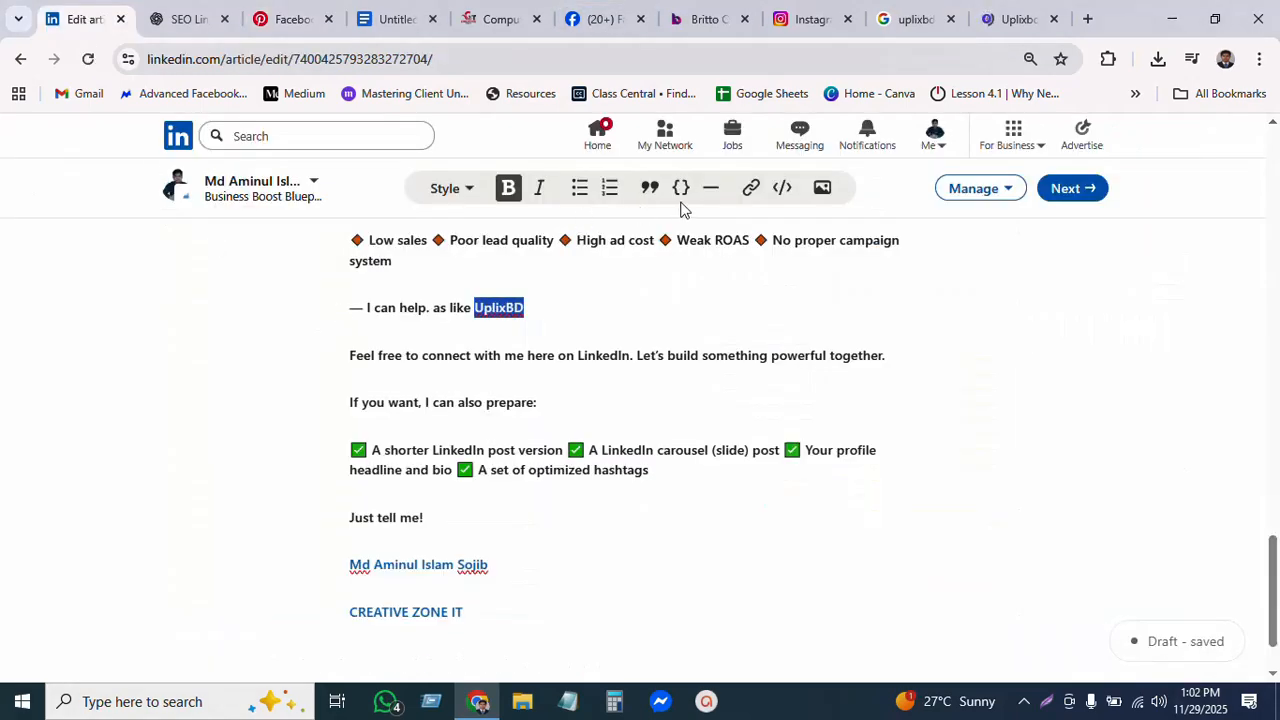
left_click(750, 188)
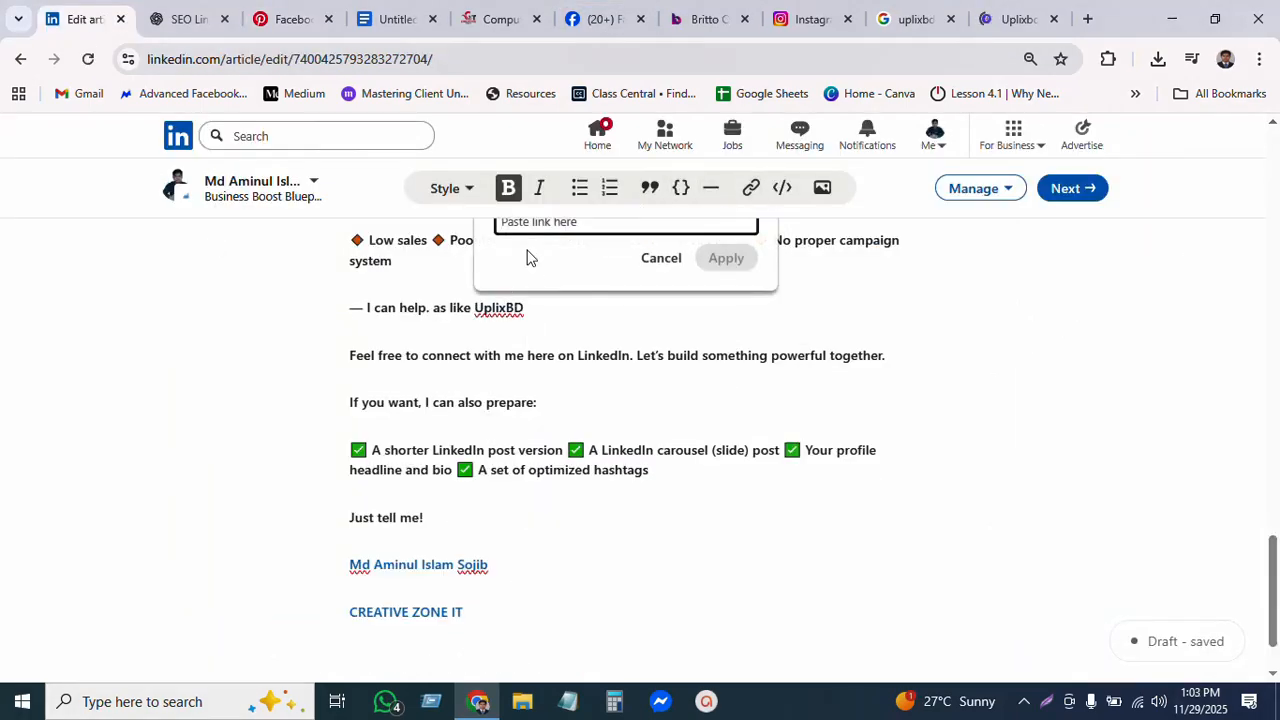
key("ctrl+v")
left_click(727, 257)
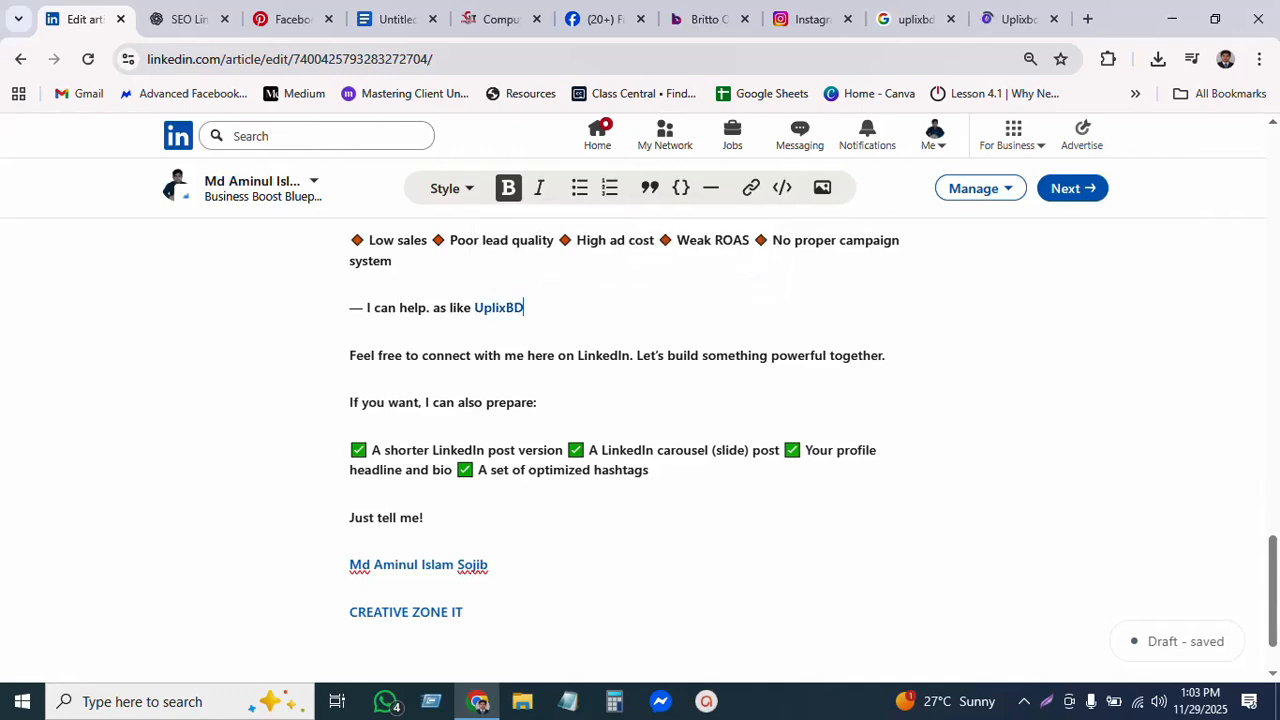
Add an empty line above "— I can help. as like UplixBD" and insert the image file meta from the Desktop there.
scroll(640, 440, "up", 4)
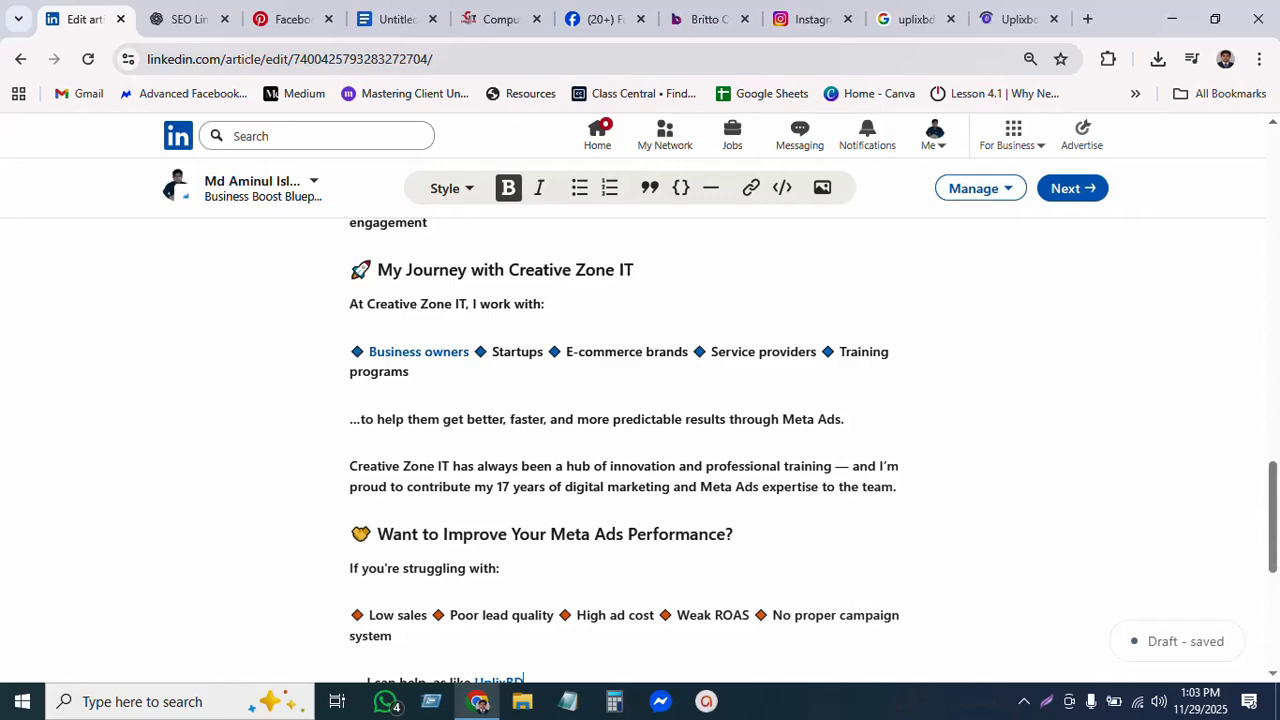
scroll(640, 450, "down", 3)
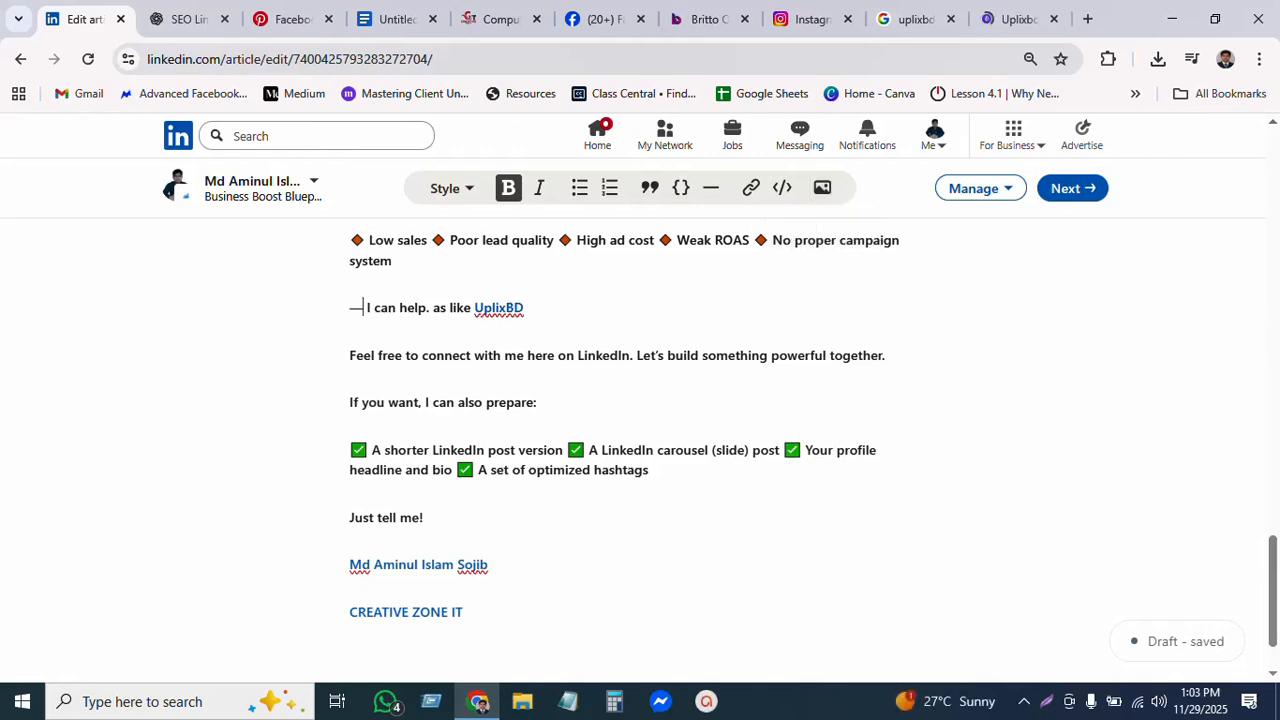
key("Return")
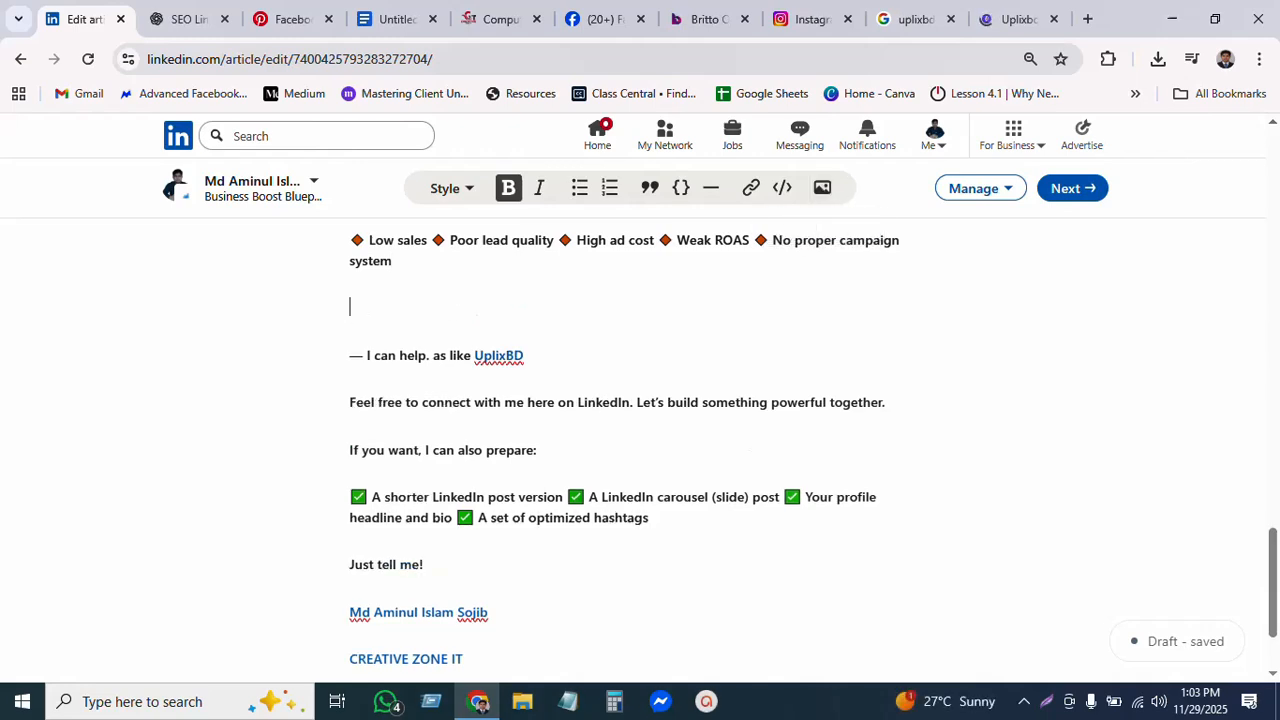
left_click(824, 189)
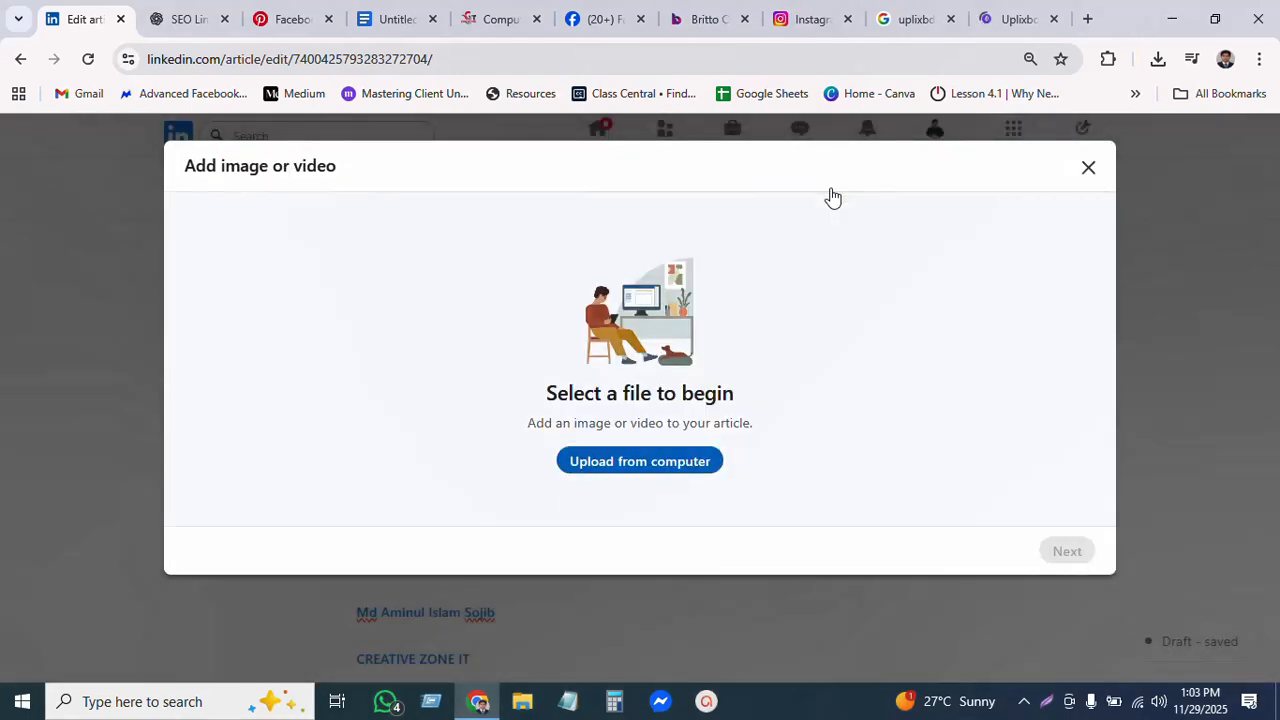
left_click(684, 461)
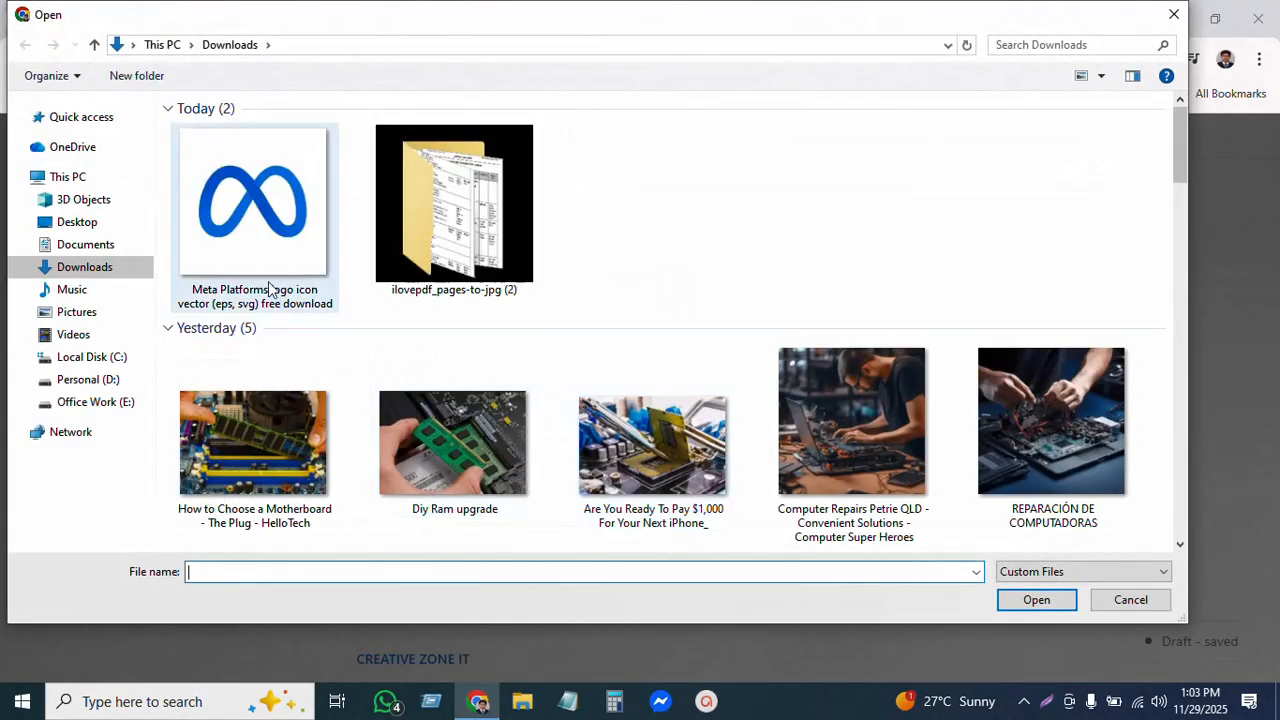
left_click(90, 224)
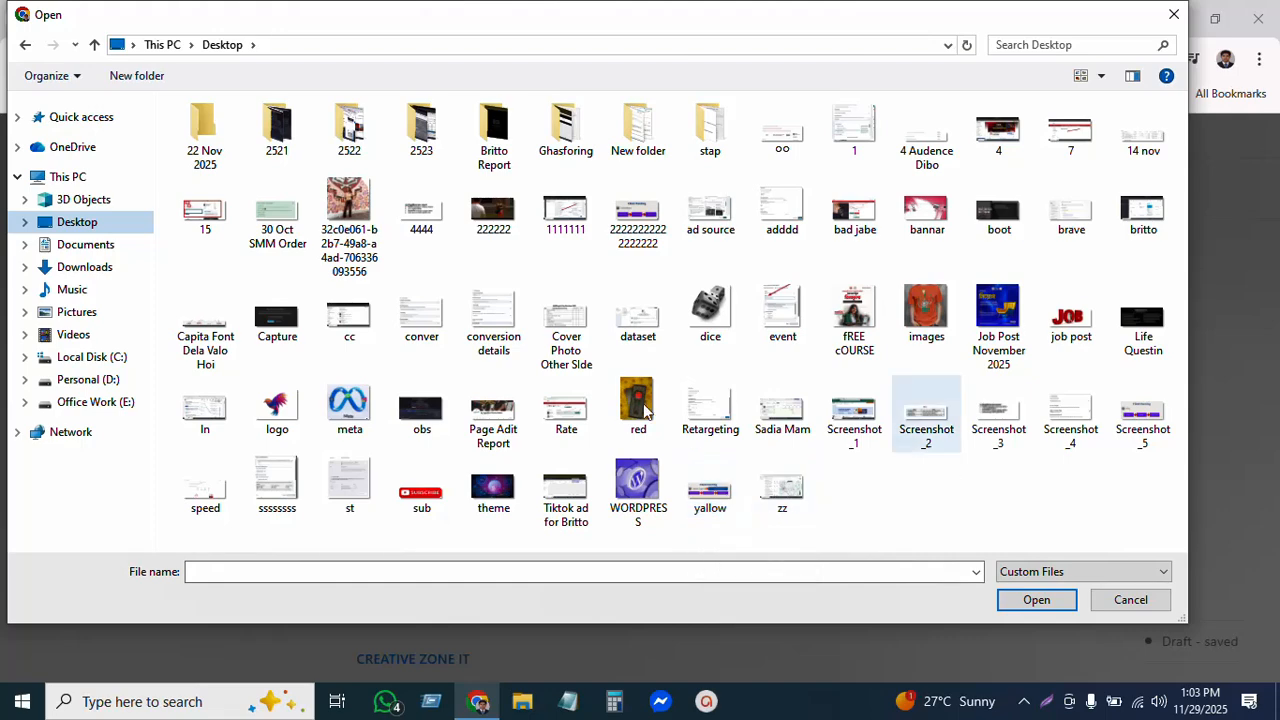
left_click(350, 410)
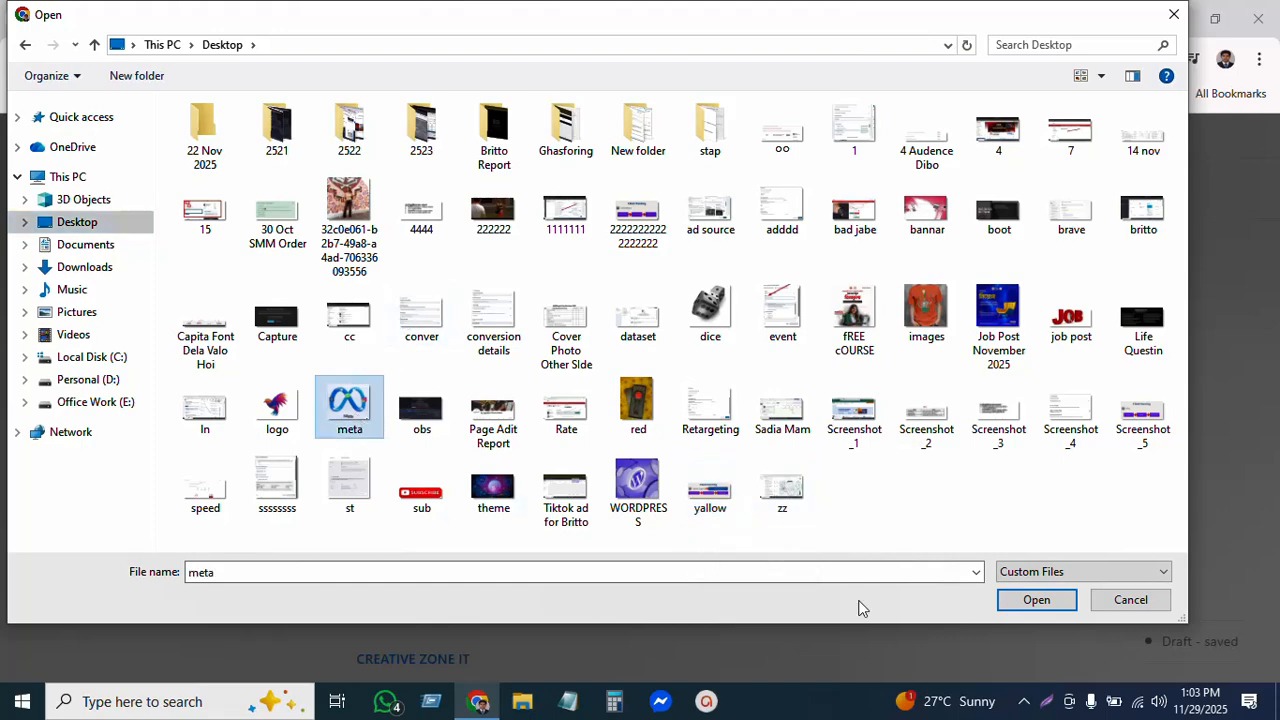
left_click(1036, 600)
left_click(1066, 552)
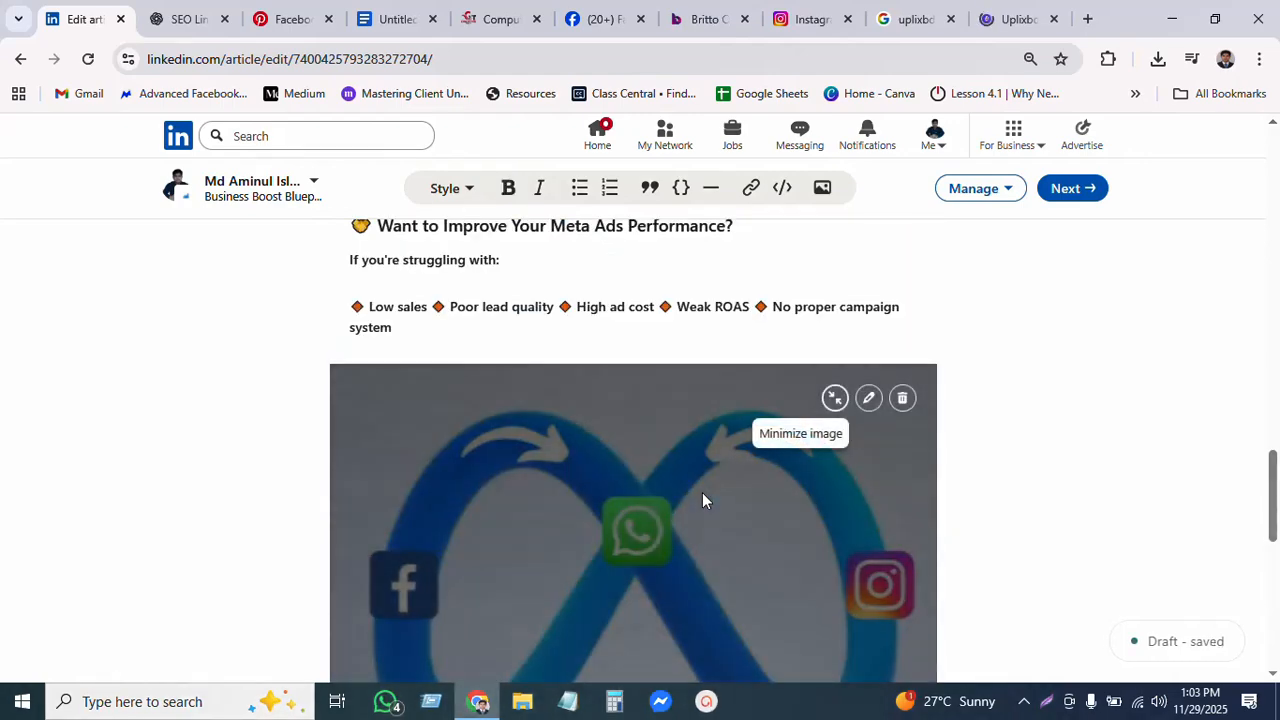
Place the cursor on the empty line below the Meta image above "— I can help. as like UplixBD" and copy the open Facebook profile's address.
scroll(874, 429, "down", 4)
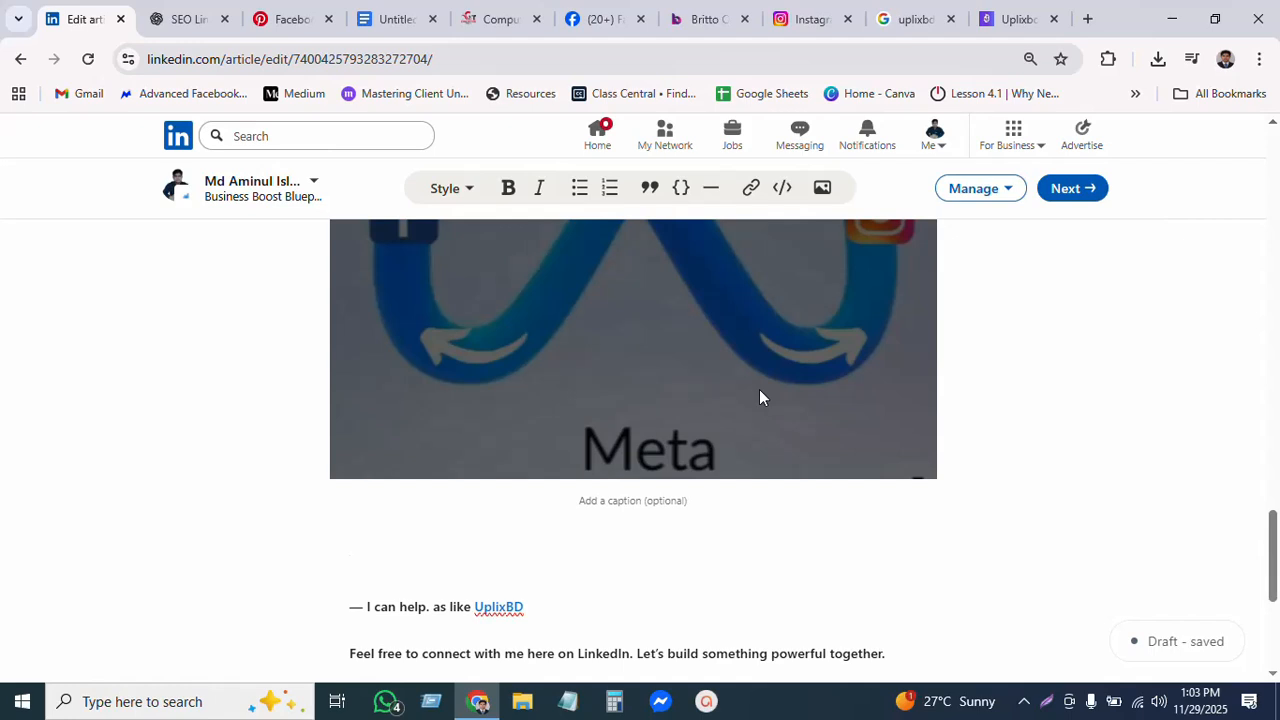
right_click(759, 390)
left_click(794, 305)
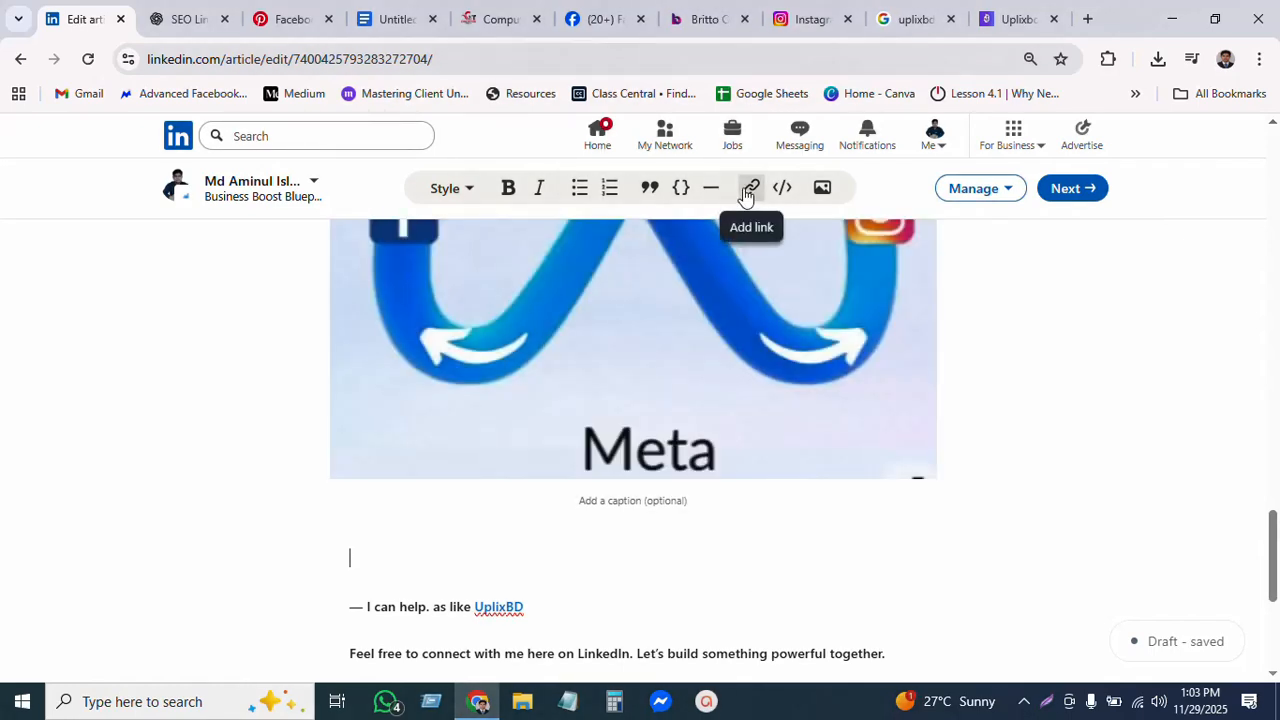
left_click(749, 189)
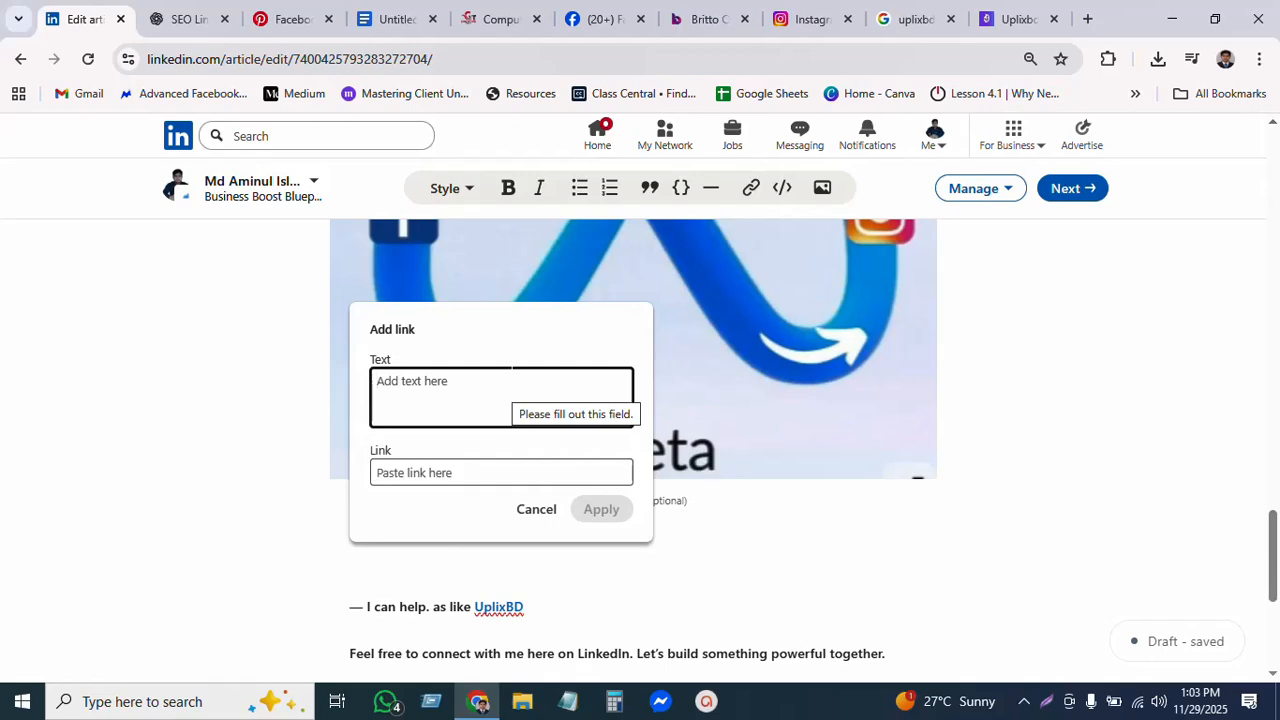
left_click(600, 18)
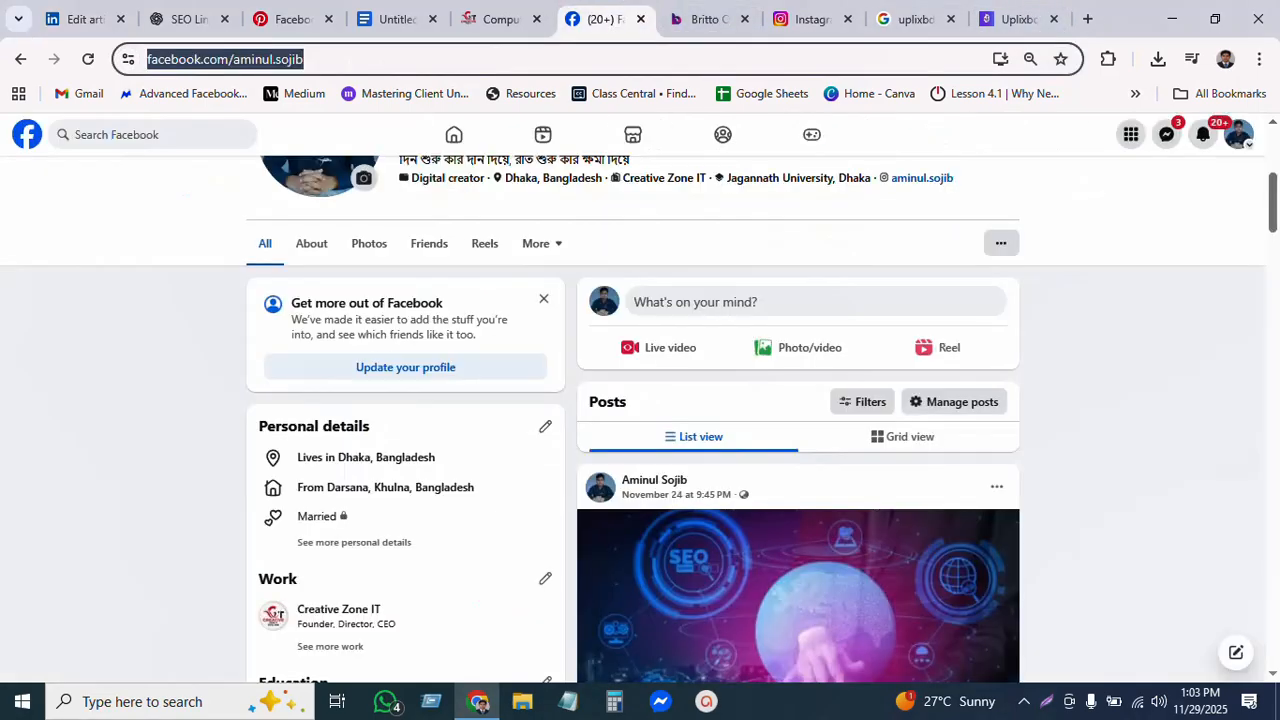
right_click(262, 62)
left_click(366, 242)
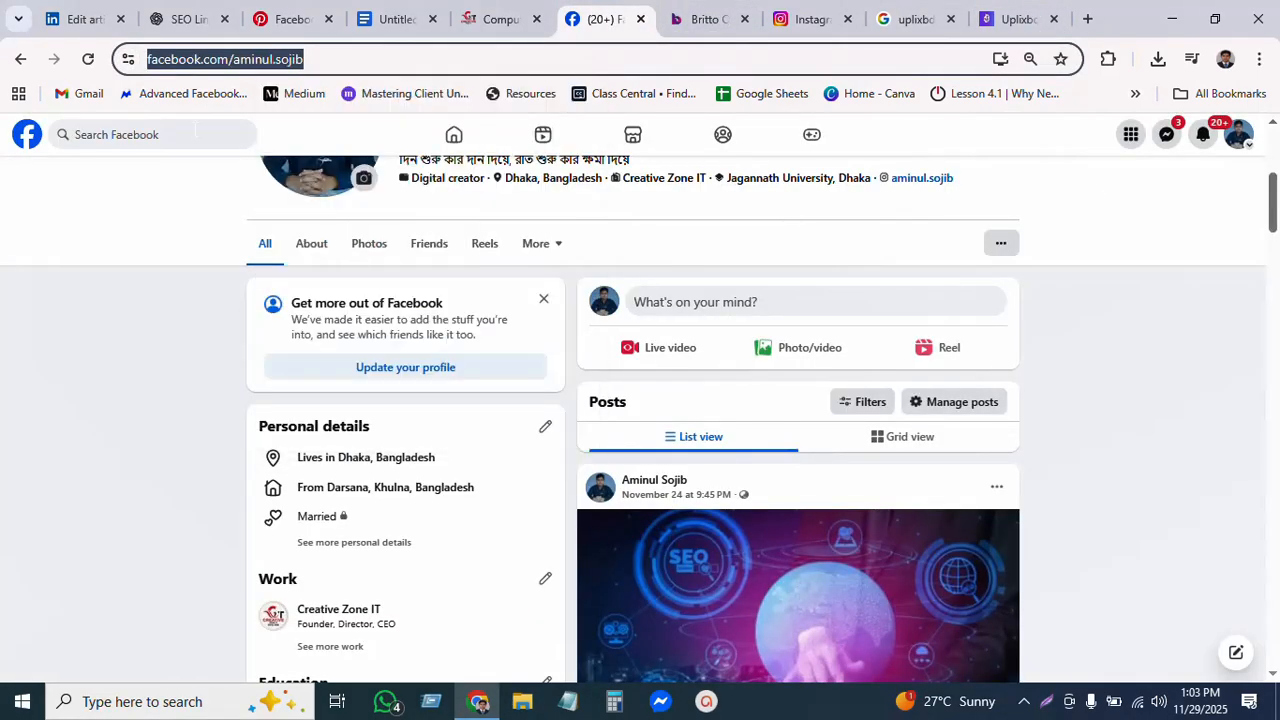
left_click(80, 18)
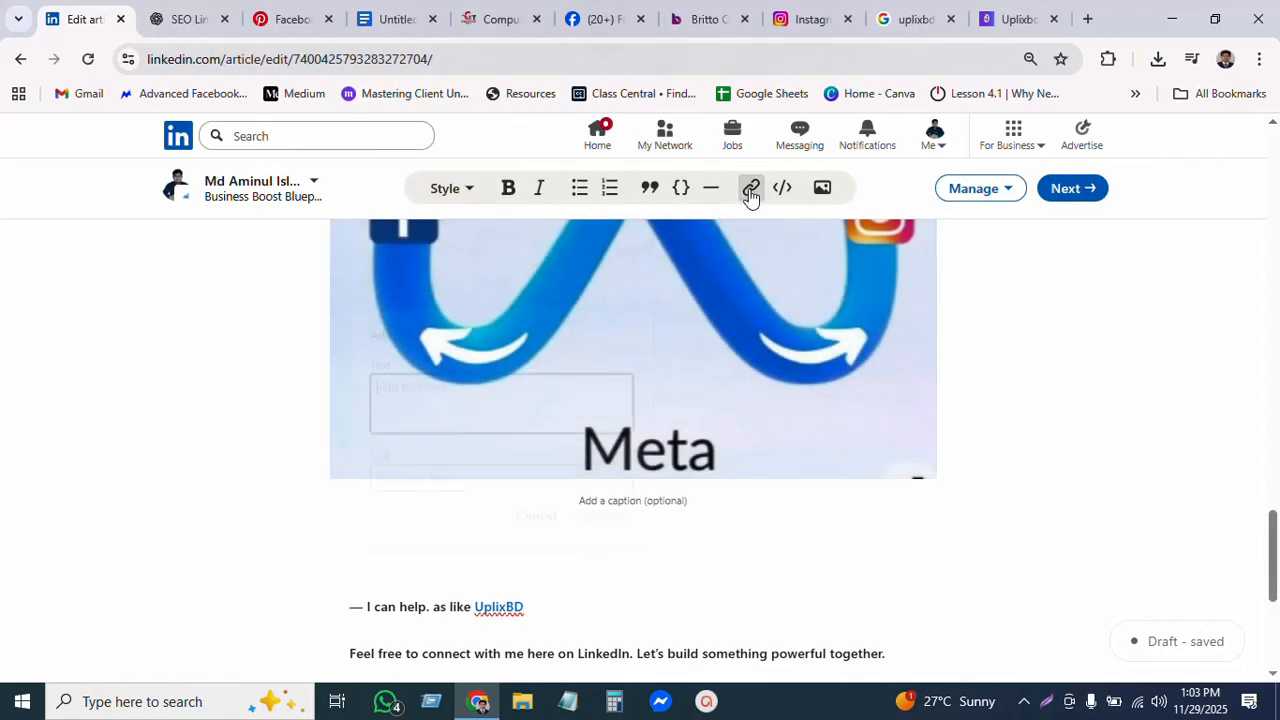
Insert a link with the text "Meta" below the image, pointing to the copied Facebook profile address.
left_click(751, 190)
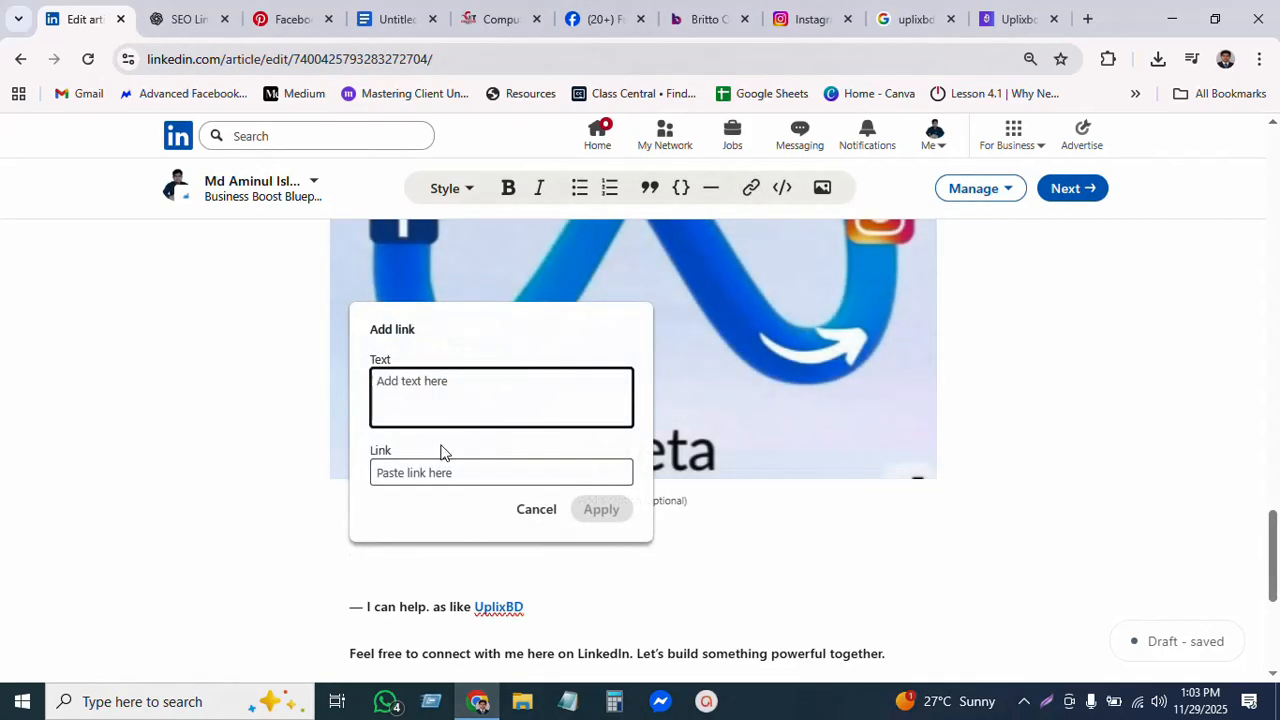
left_click(441, 468)
key("Return")
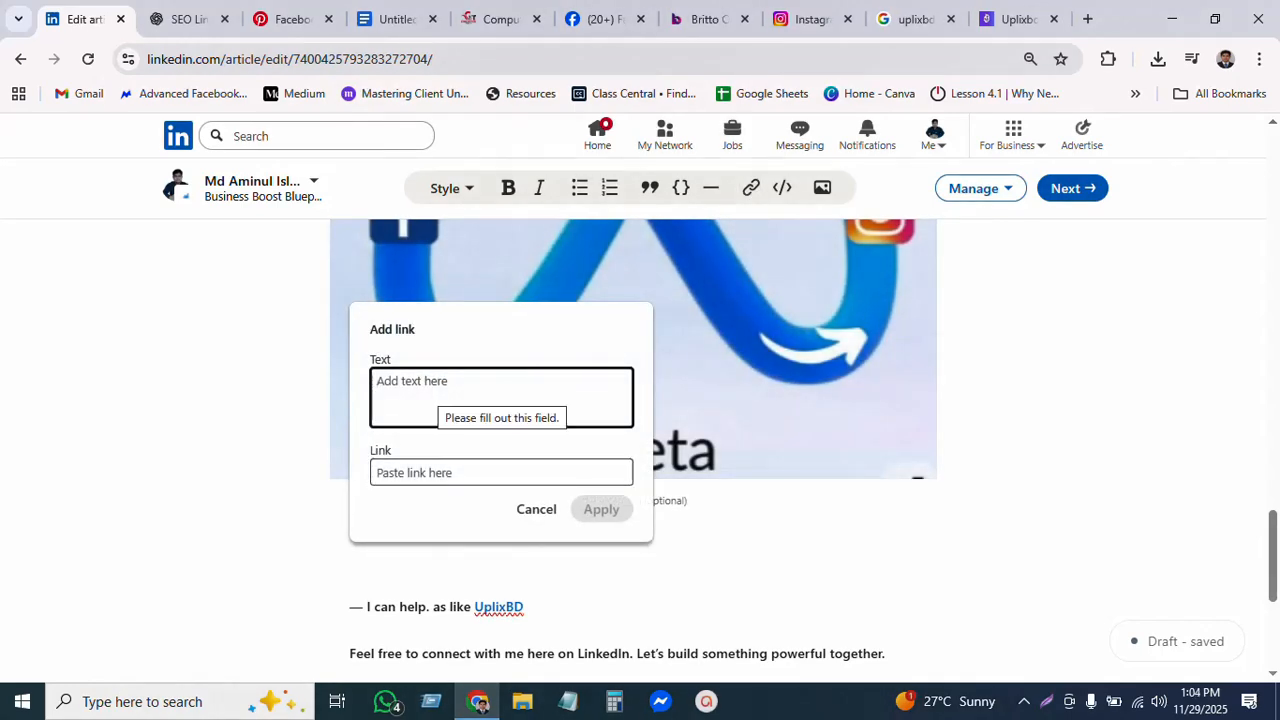
type("Me")
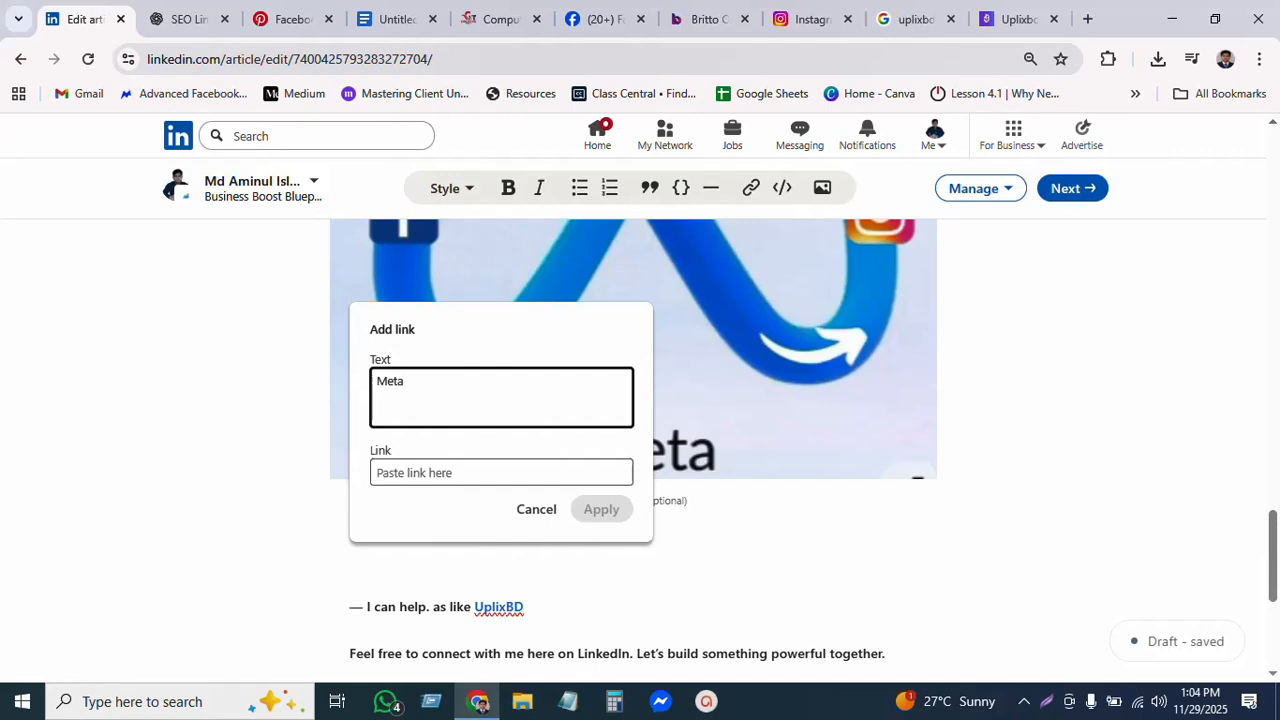
type("ta")
key("Tab")
key("ctrl+v")
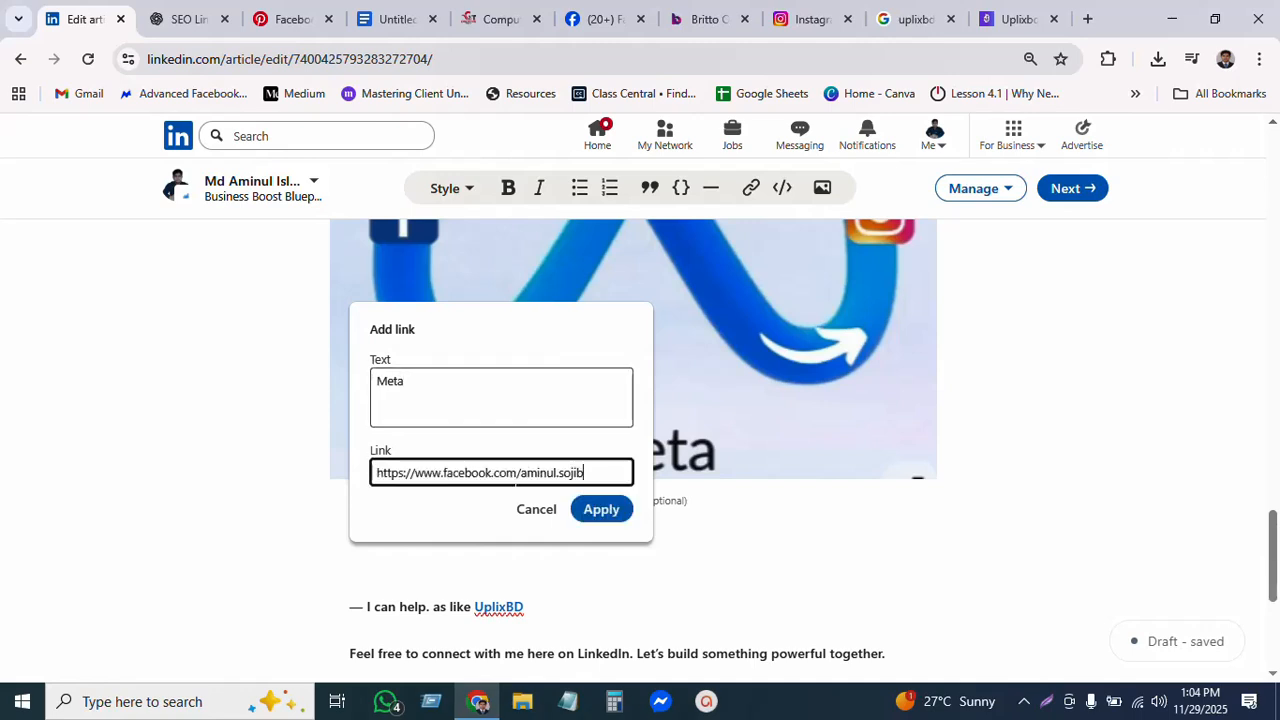
left_click(601, 511)
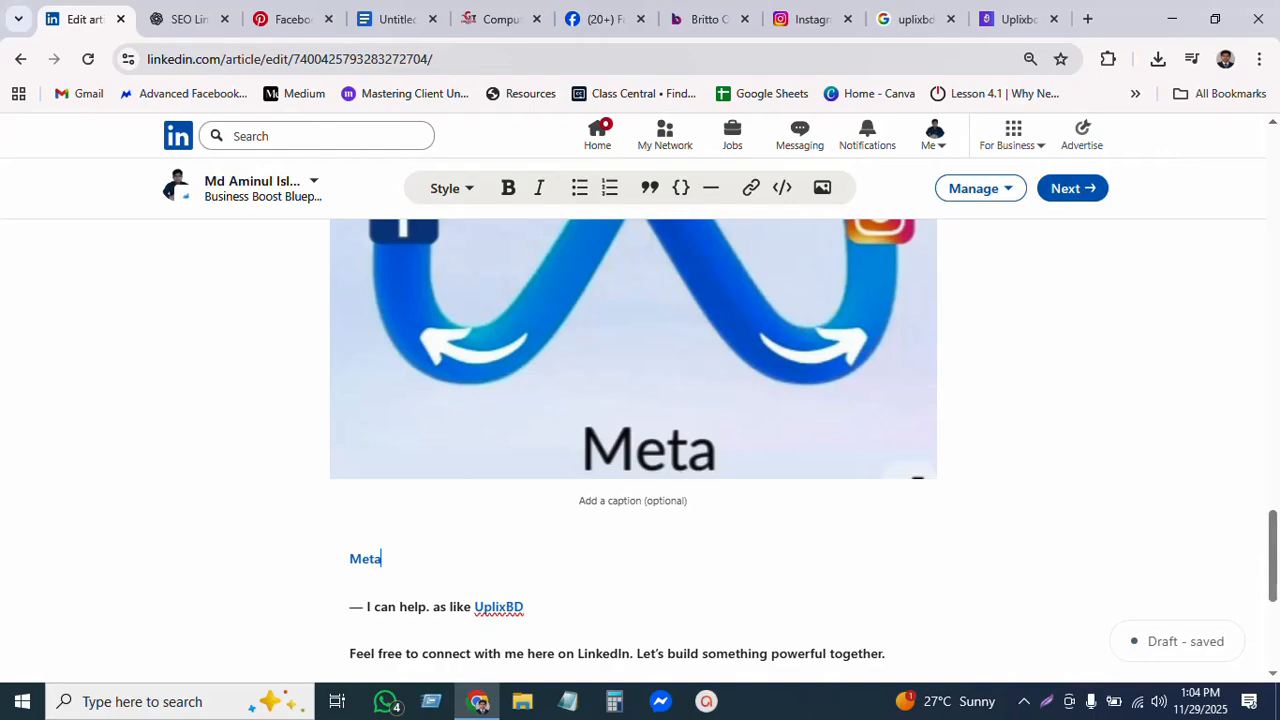
Review the whole article from the cover image to the closing links and publish it to anyone and subscribers.
scroll(1010, 540, "up", 15)
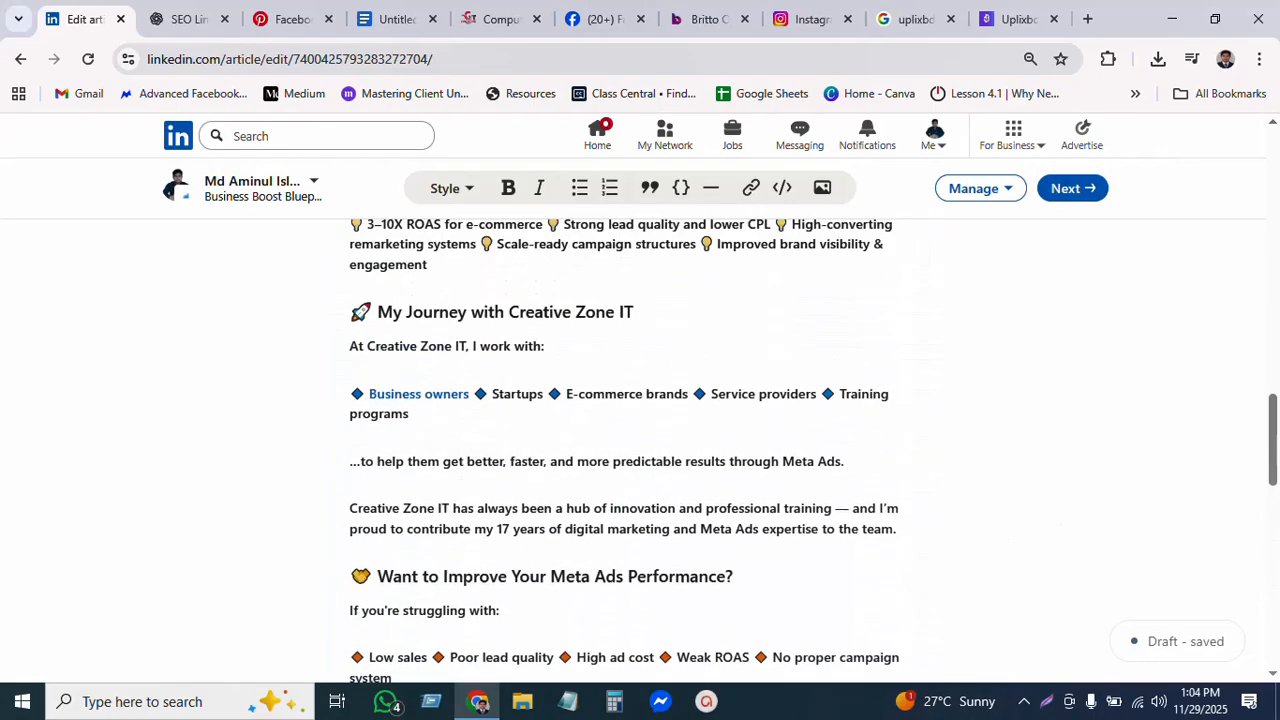
scroll(806, 466, "up", 10)
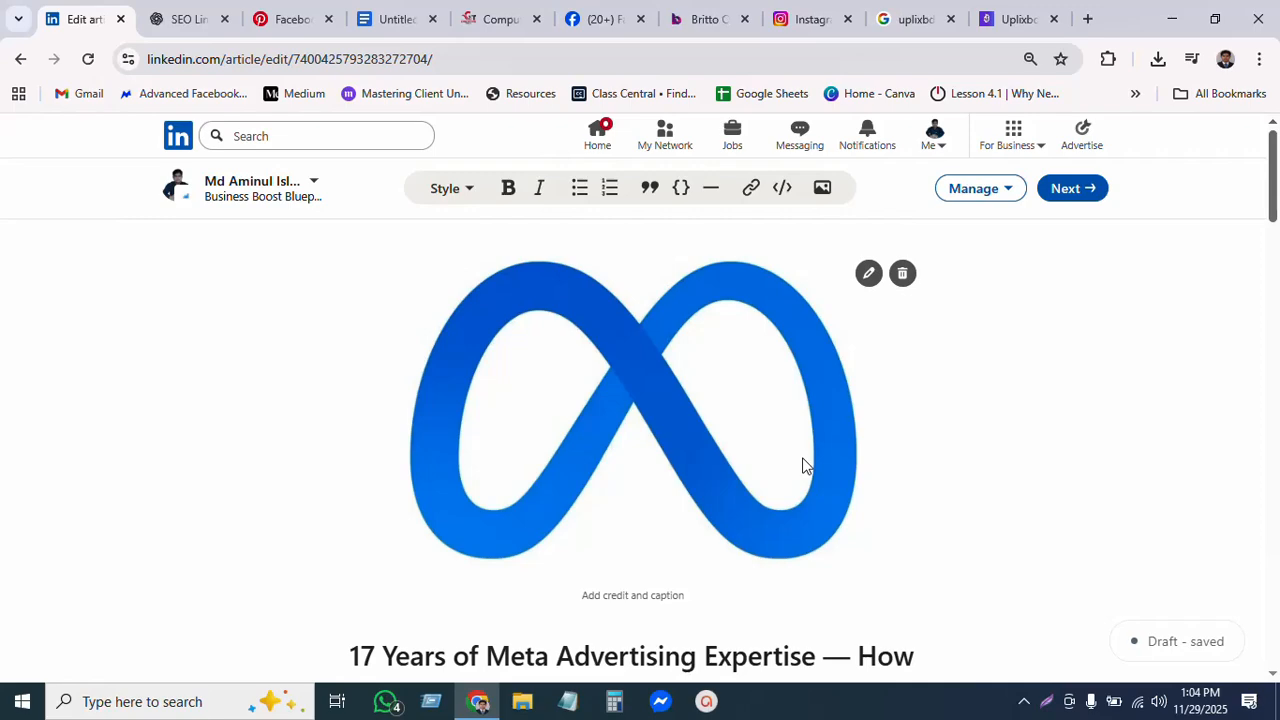
scroll(998, 637, "down", 20)
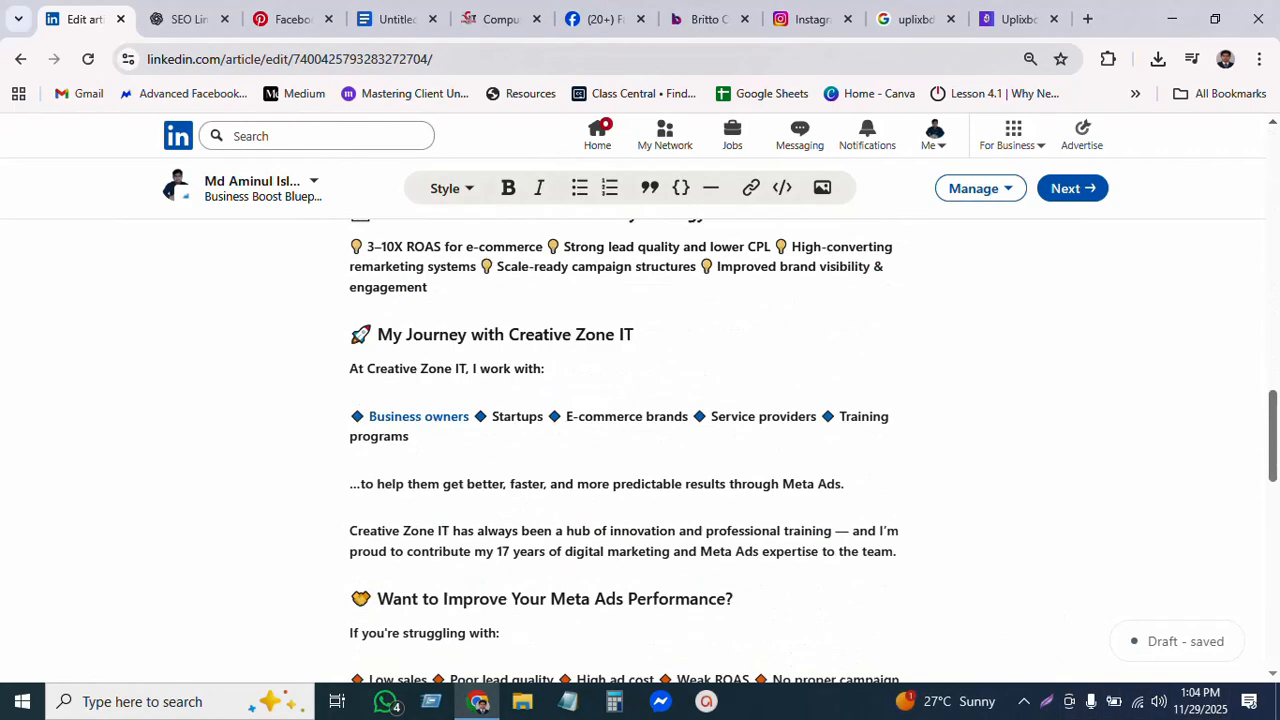
scroll(913, 484, "down", 2)
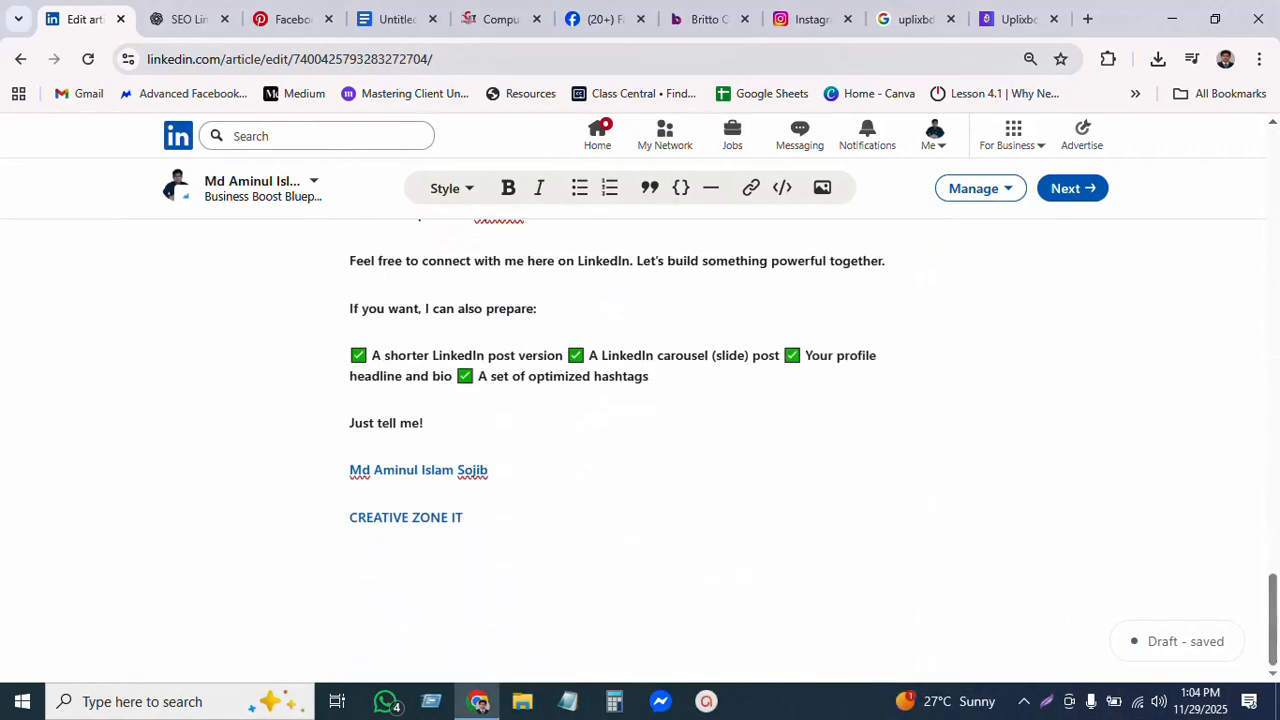
left_click(1066, 199)
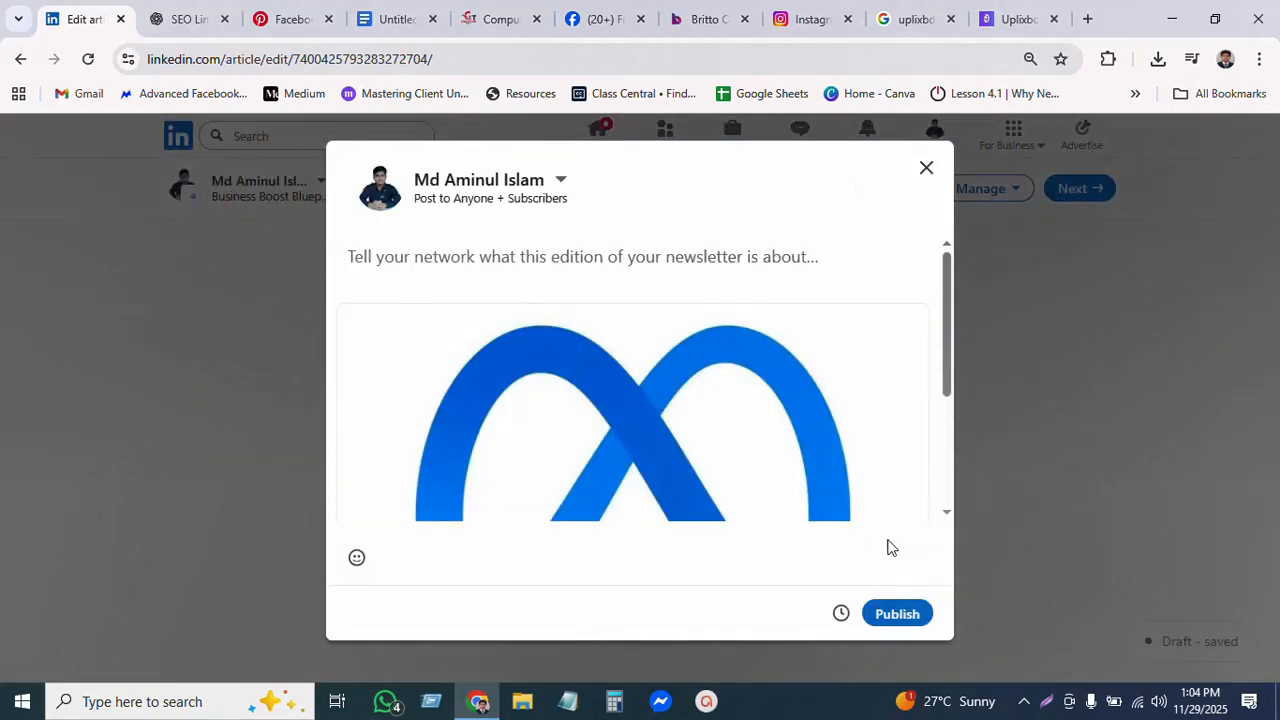
left_click(900, 612)
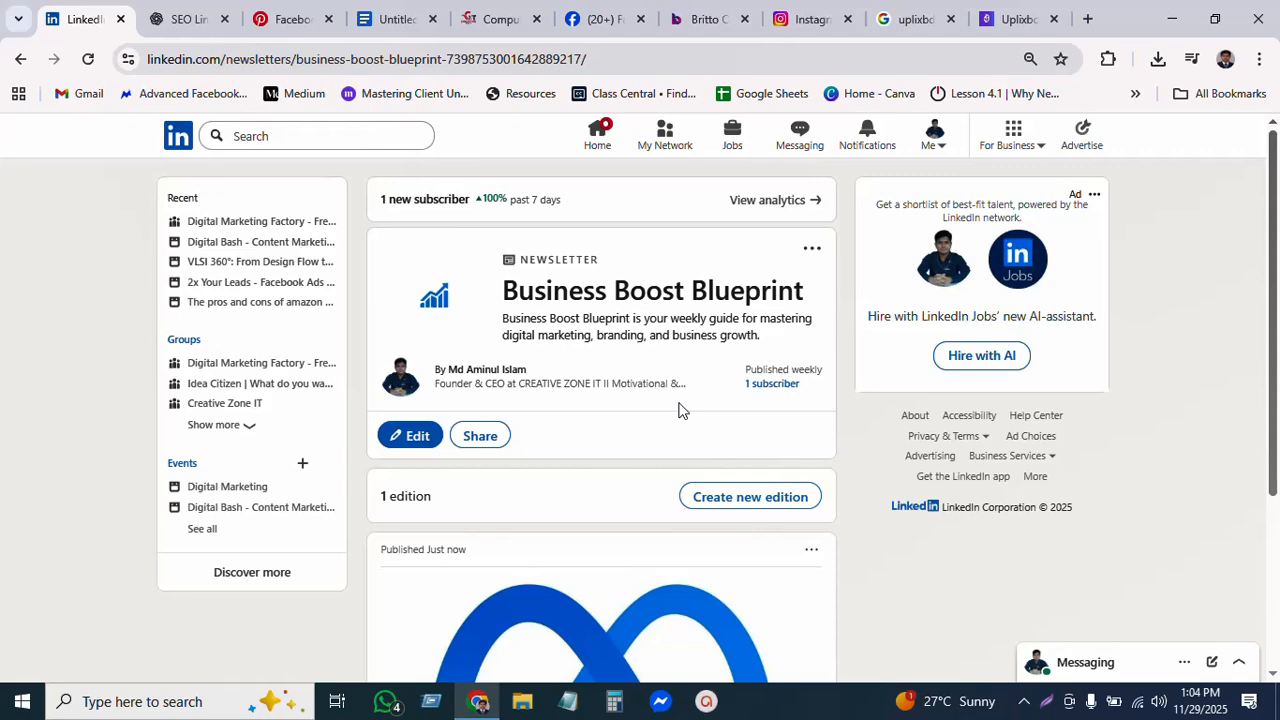
Open the LinkedIn home feed and view the shortcuts for Groups, Newsletters and Events.
left_click(601, 140)
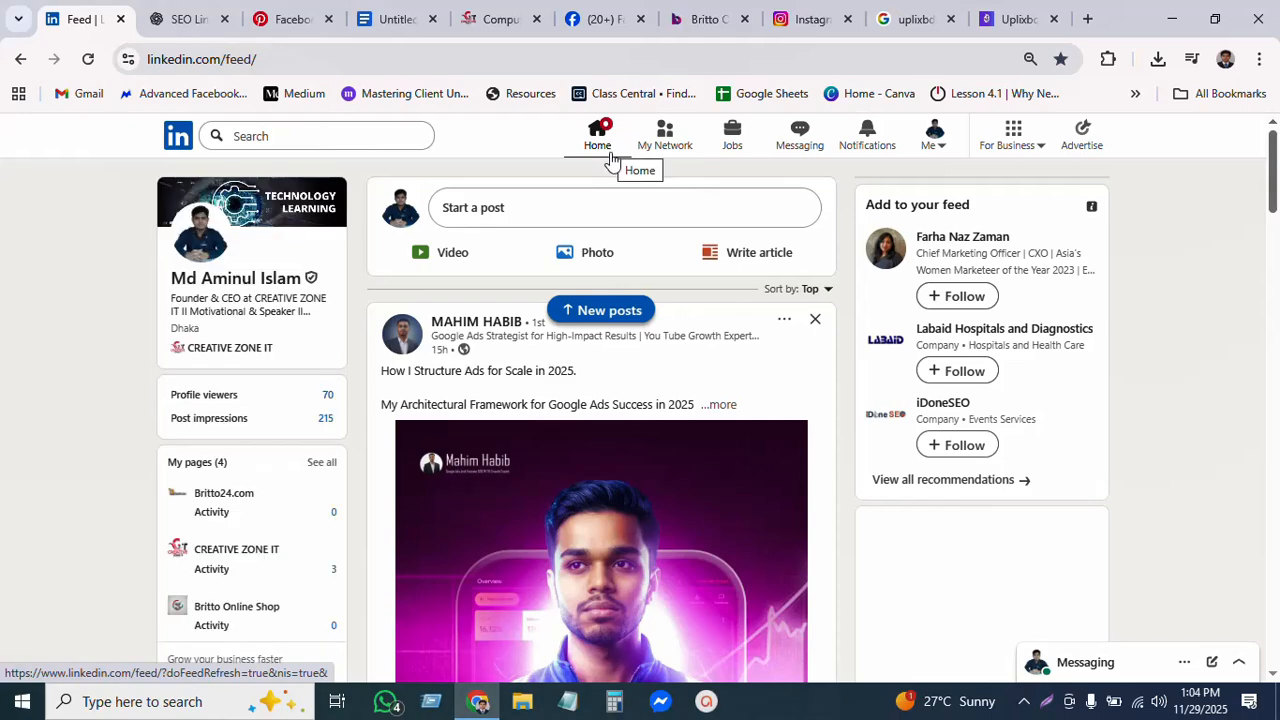
scroll(370, 505, "down", 3)
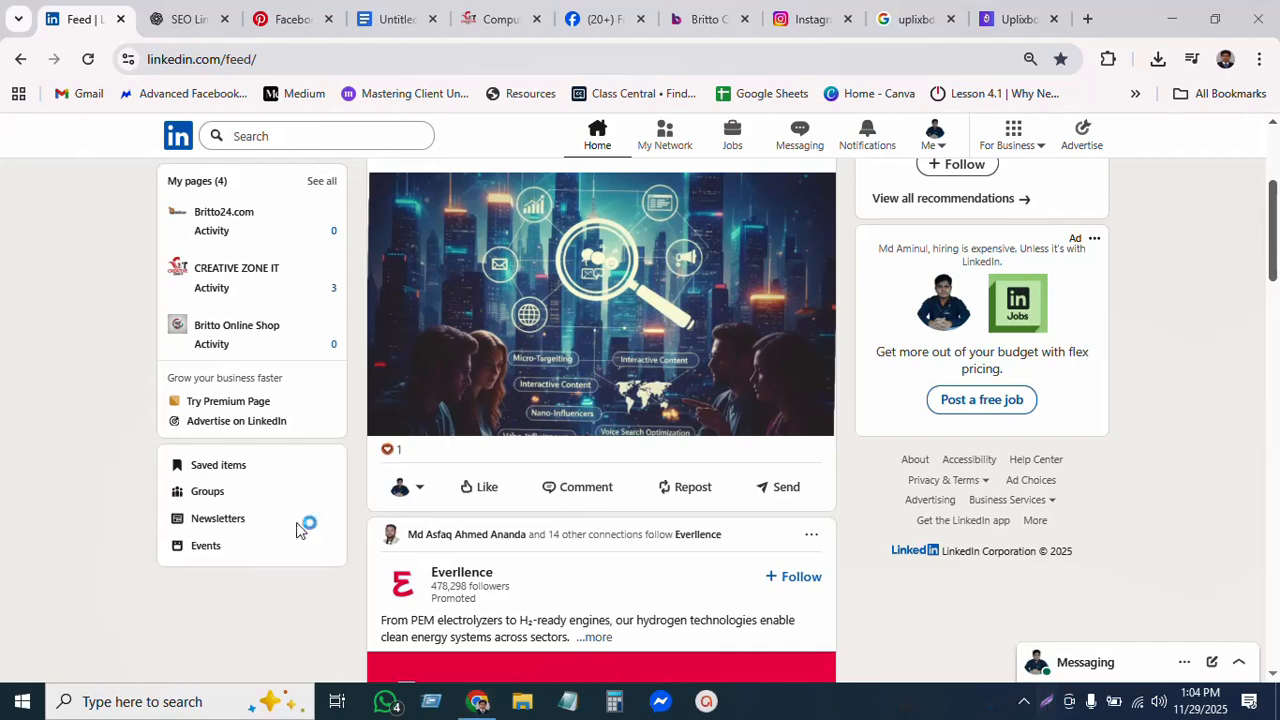
key("super+e")
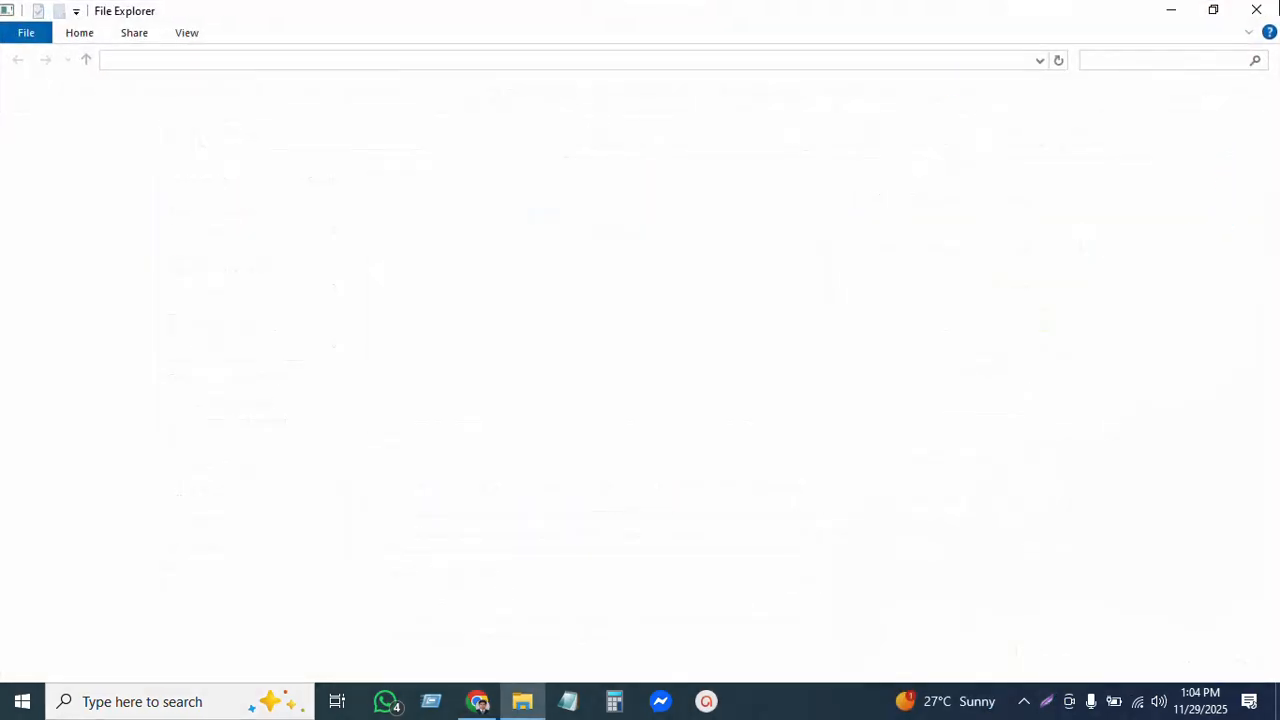
left_click(1260, 12)
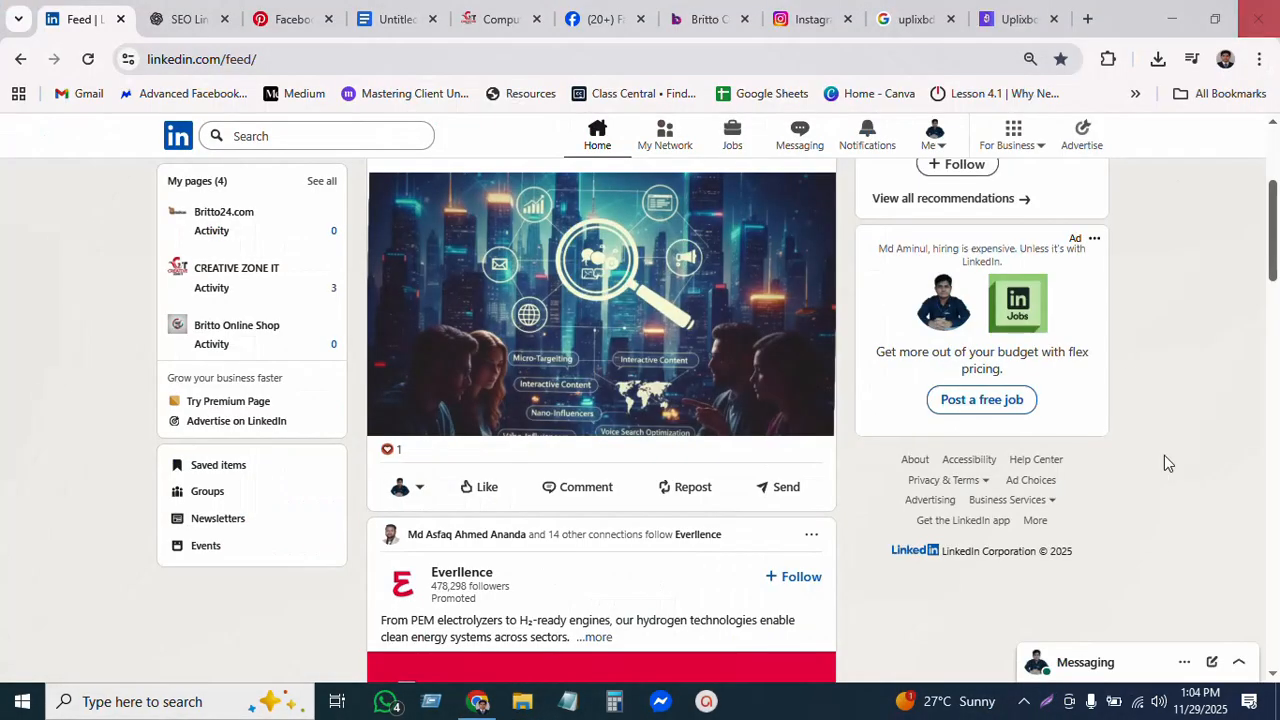
Capture the screen area with the feed's shortcuts, mark Groups, Newsletters and Events with red arrows, and discard the capture.
left_click(1068, 708)
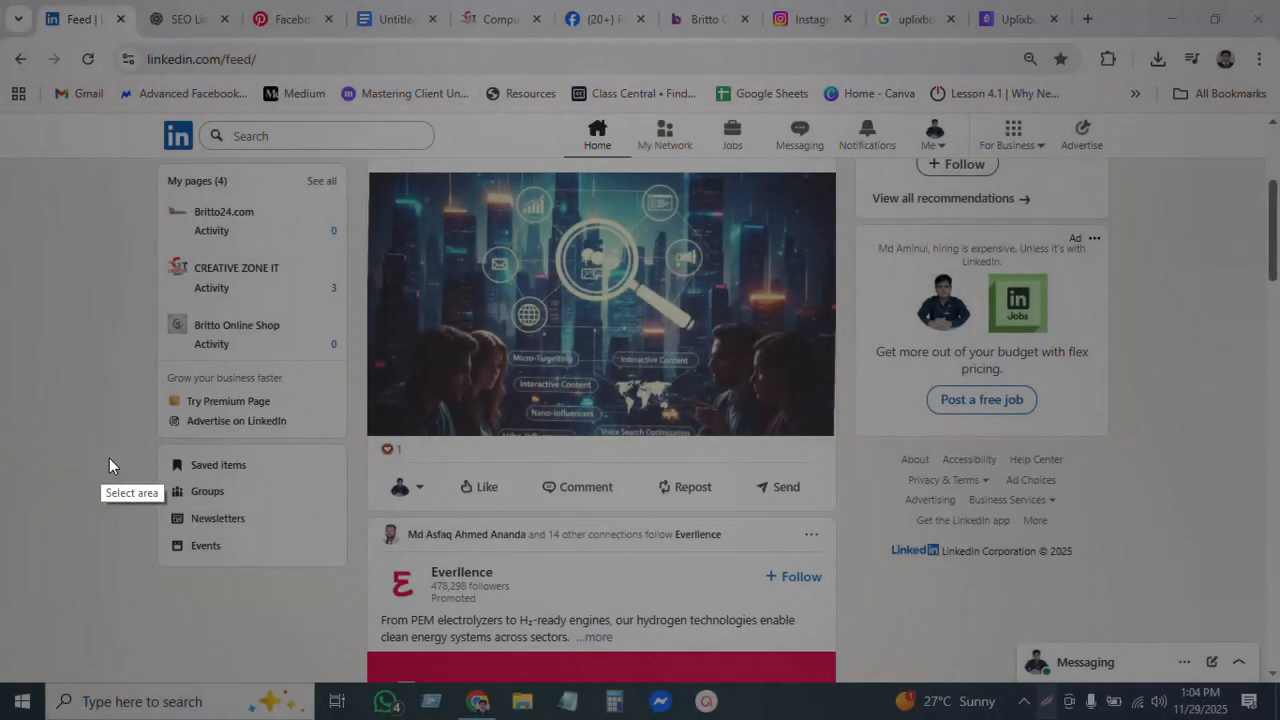
left_click_drag(210, 510, 373, 588)
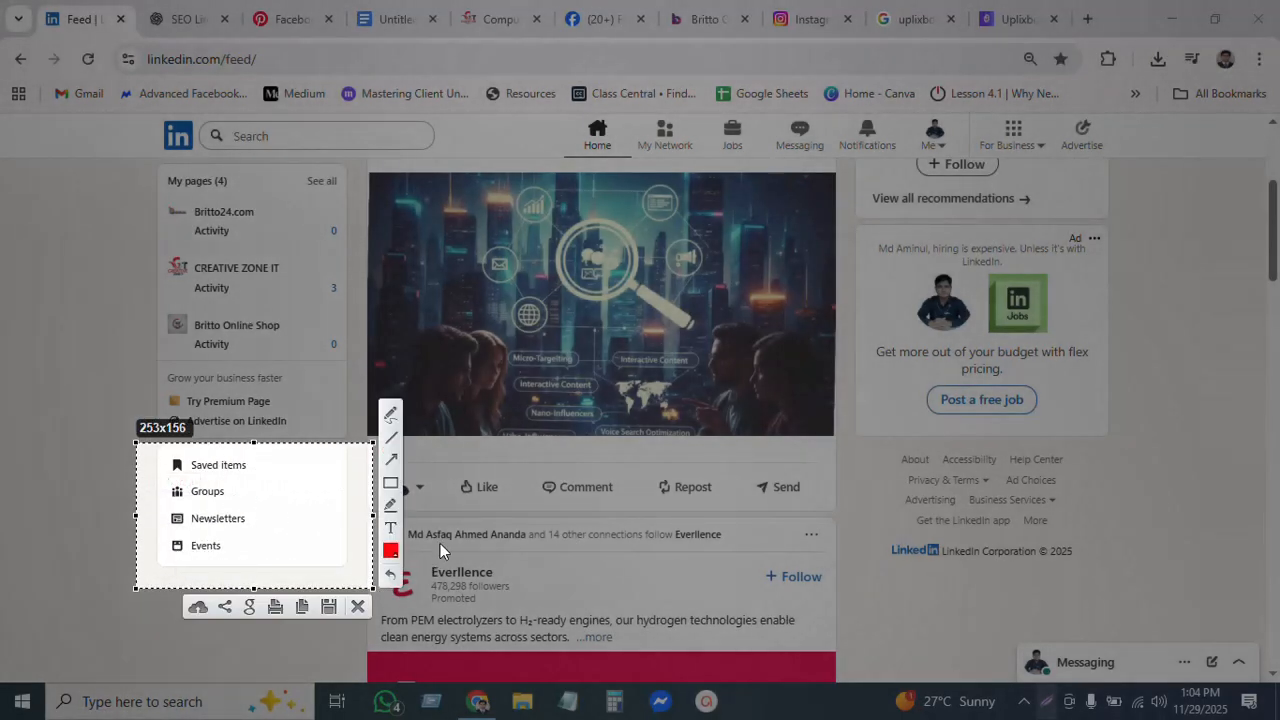
left_click(391, 459)
left_click_drag(573, 130, 233, 490)
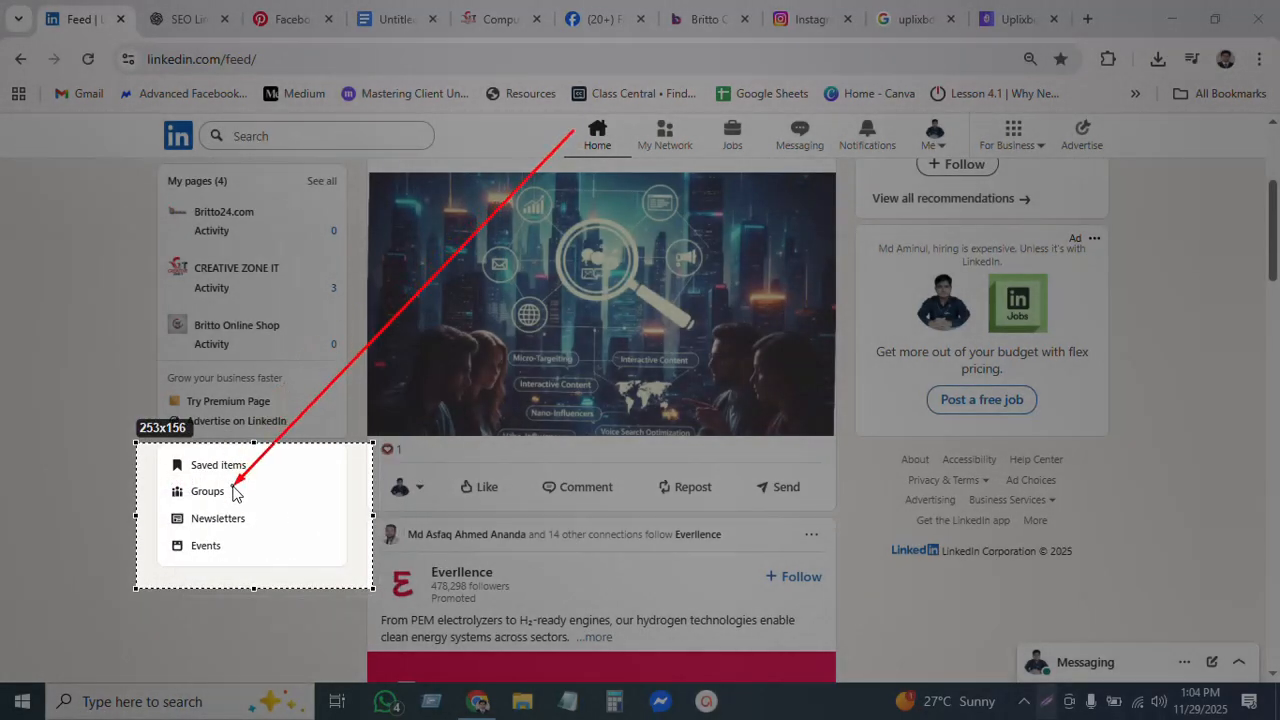
mouse_move(720, 178)
left_mouse_down()
mouse_move(236, 542)
mouse_move(258, 522)
left_mouse_up()
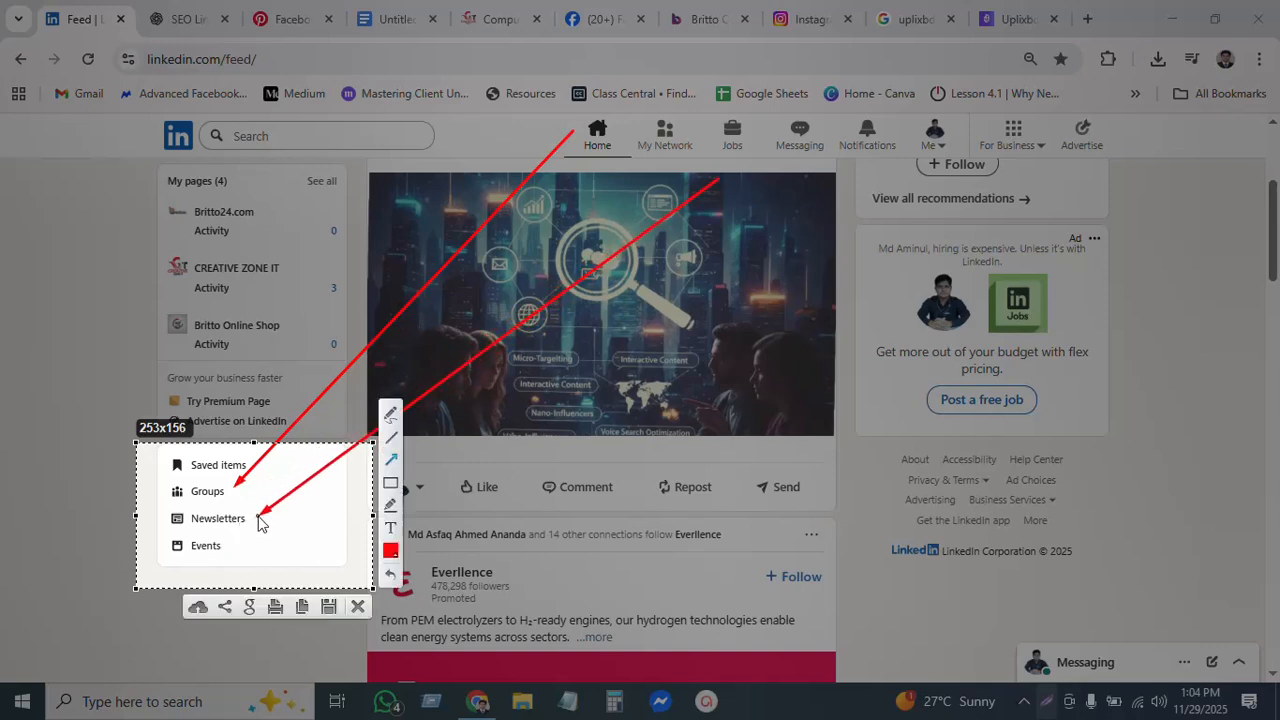
left_click_drag(765, 232, 236, 546)
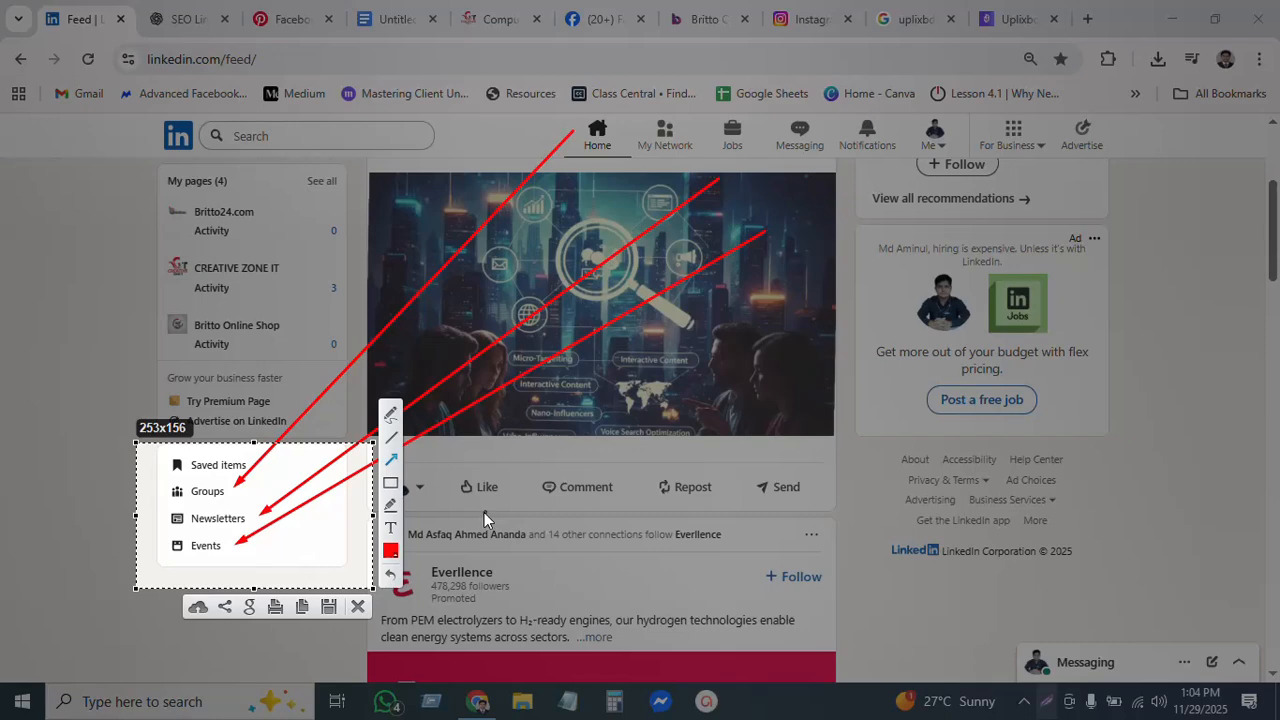
left_click(357, 606)
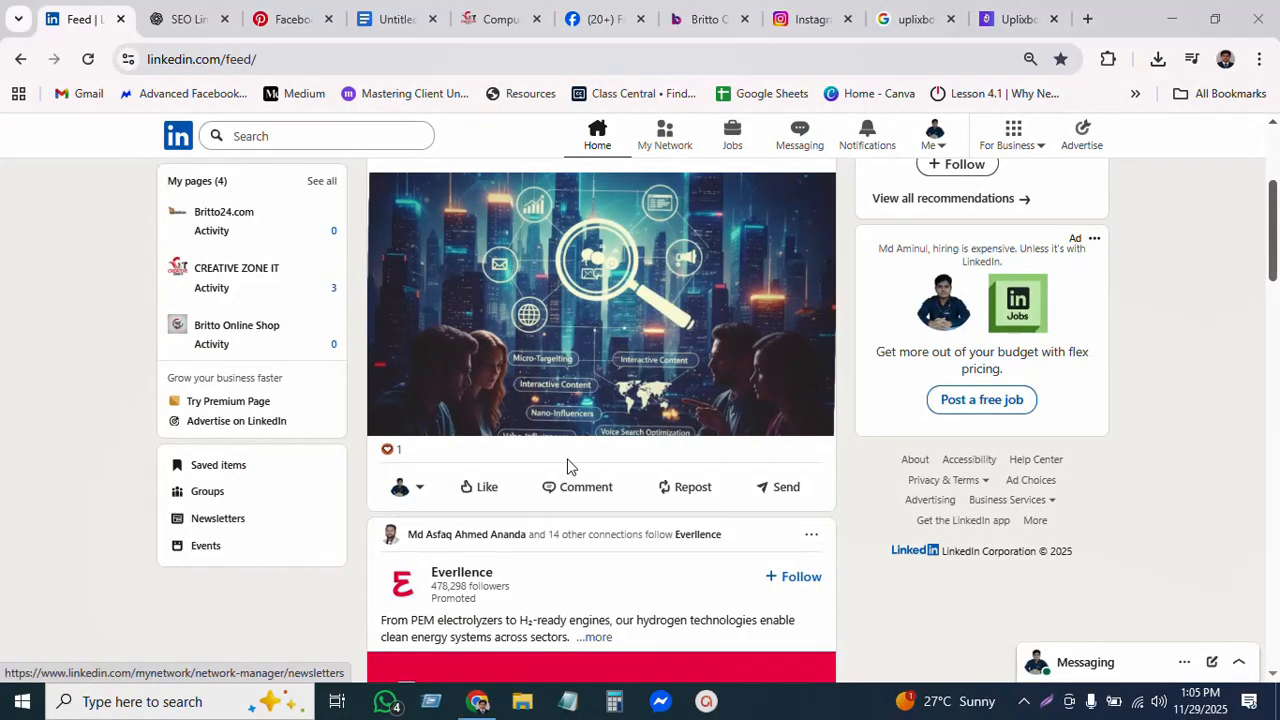
Look over the home feed and its sidebar, refreshing the feed once.
scroll(566, 463, "up", 3)
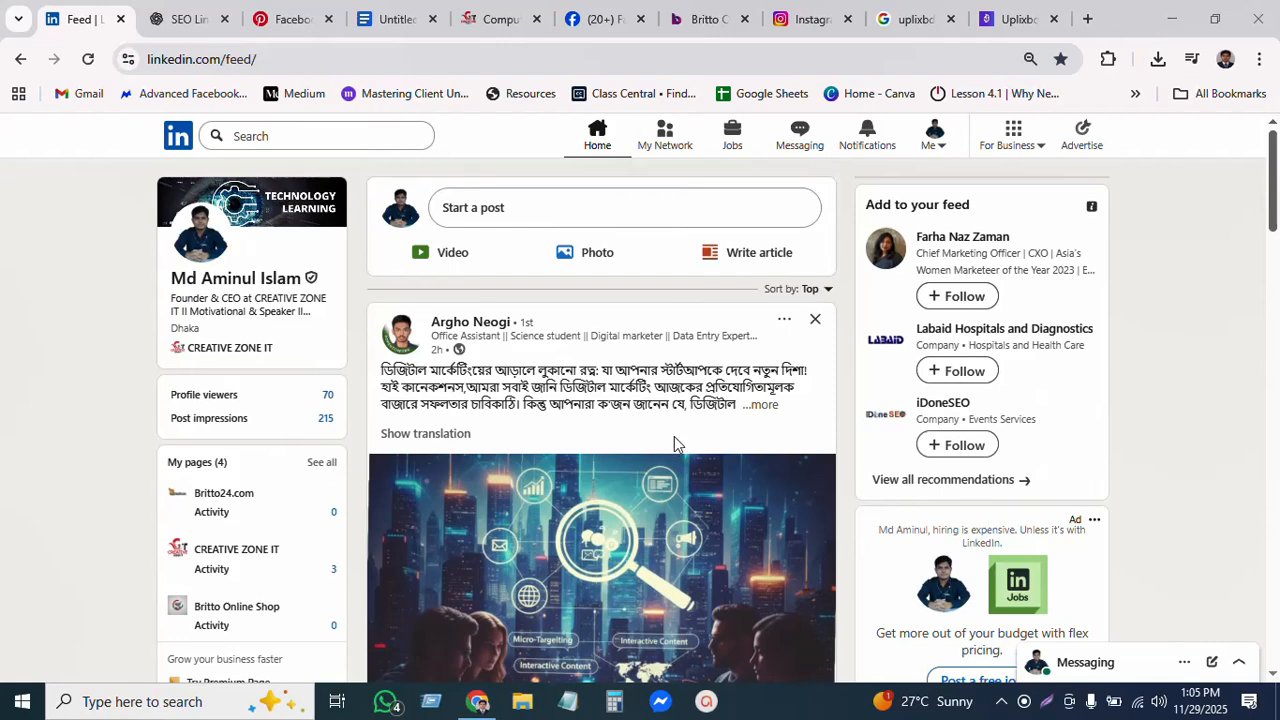
scroll(322, 466, "down", 2)
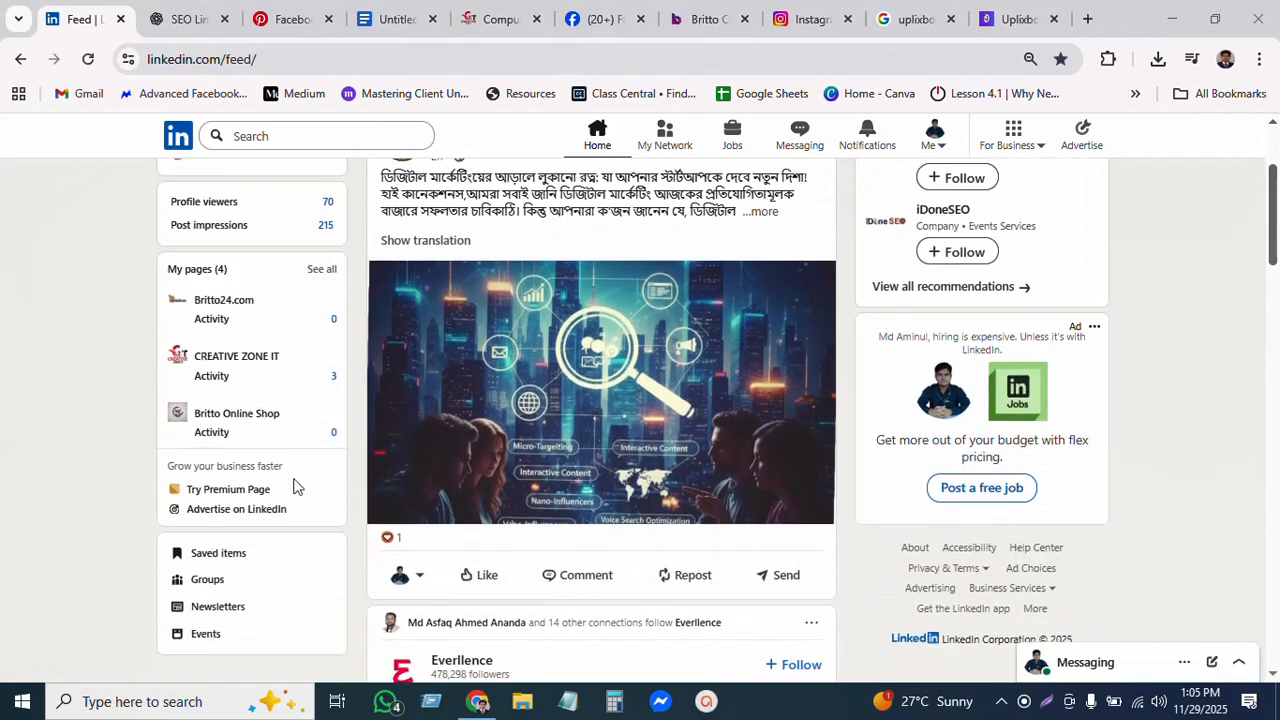
scroll(294, 486, "down", 2)
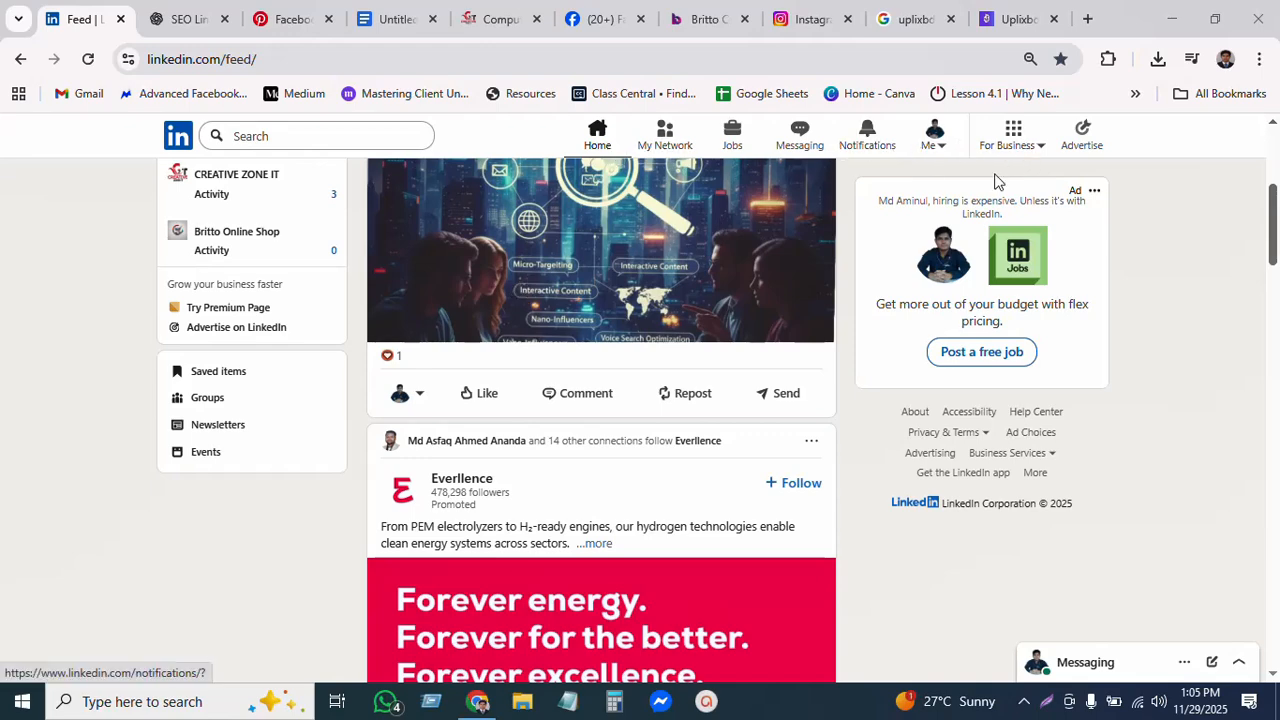
left_click(594, 143)
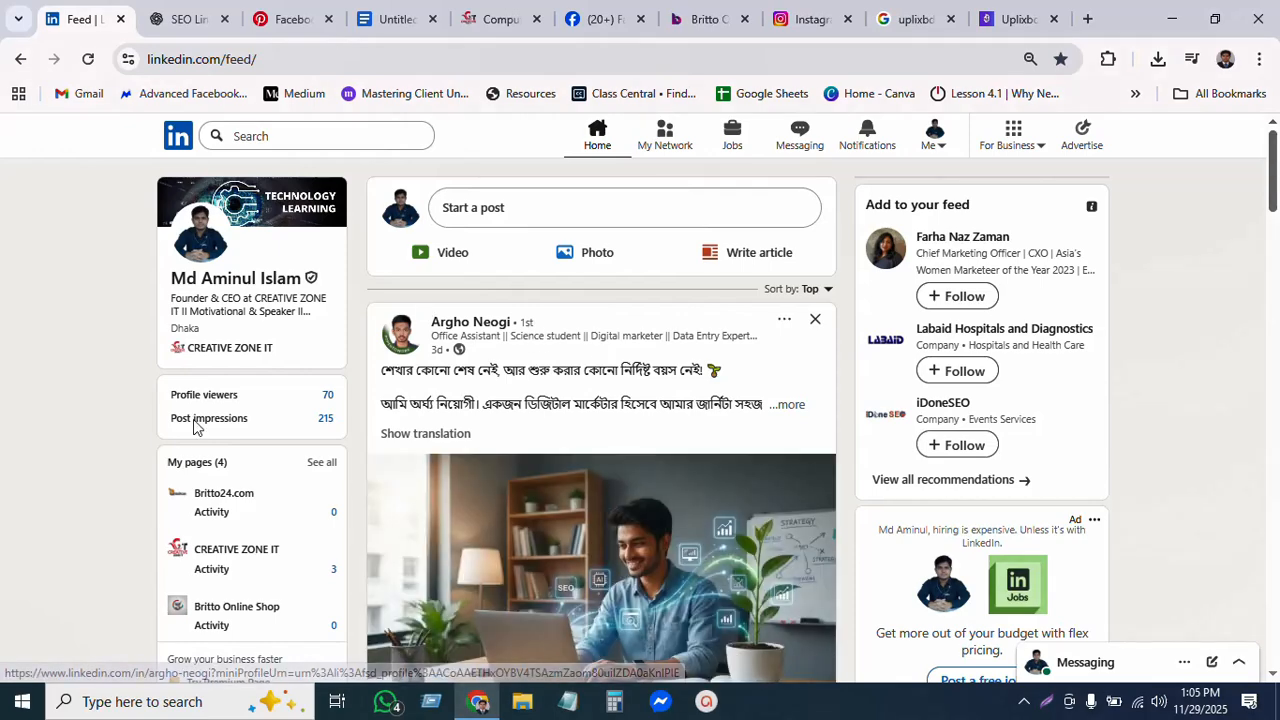
scroll(273, 362, "down", 3)
scroll(277, 371, "up", 3)
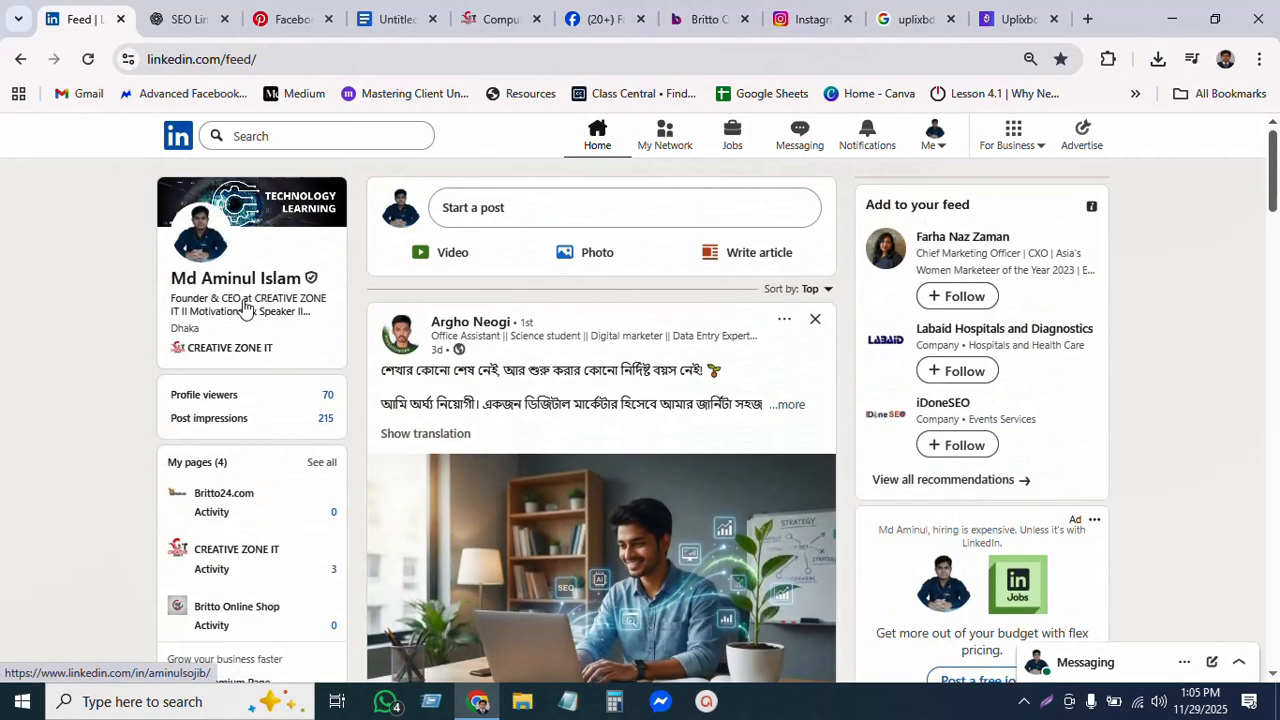
Open the account's own LinkedIn profile and look through it down to the Featured section.
left_click(273, 300)
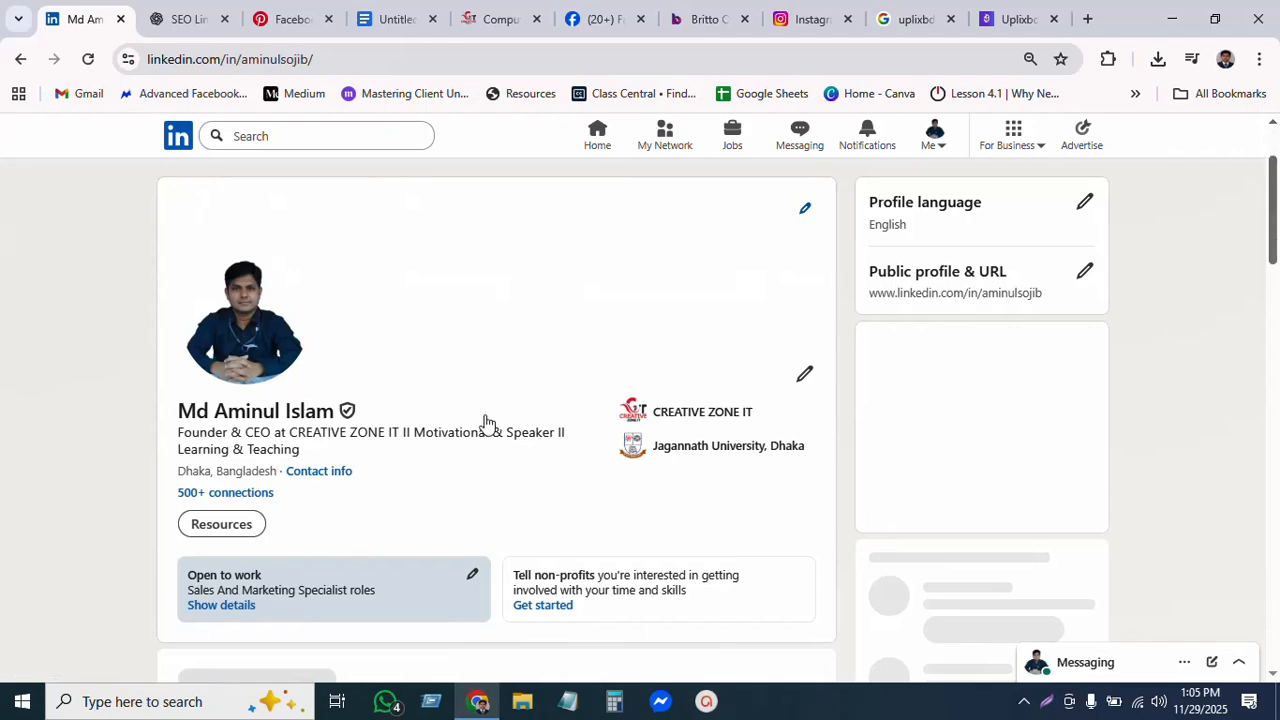
scroll(551, 393, "down", 5)
scroll(551, 393, "down", 5)
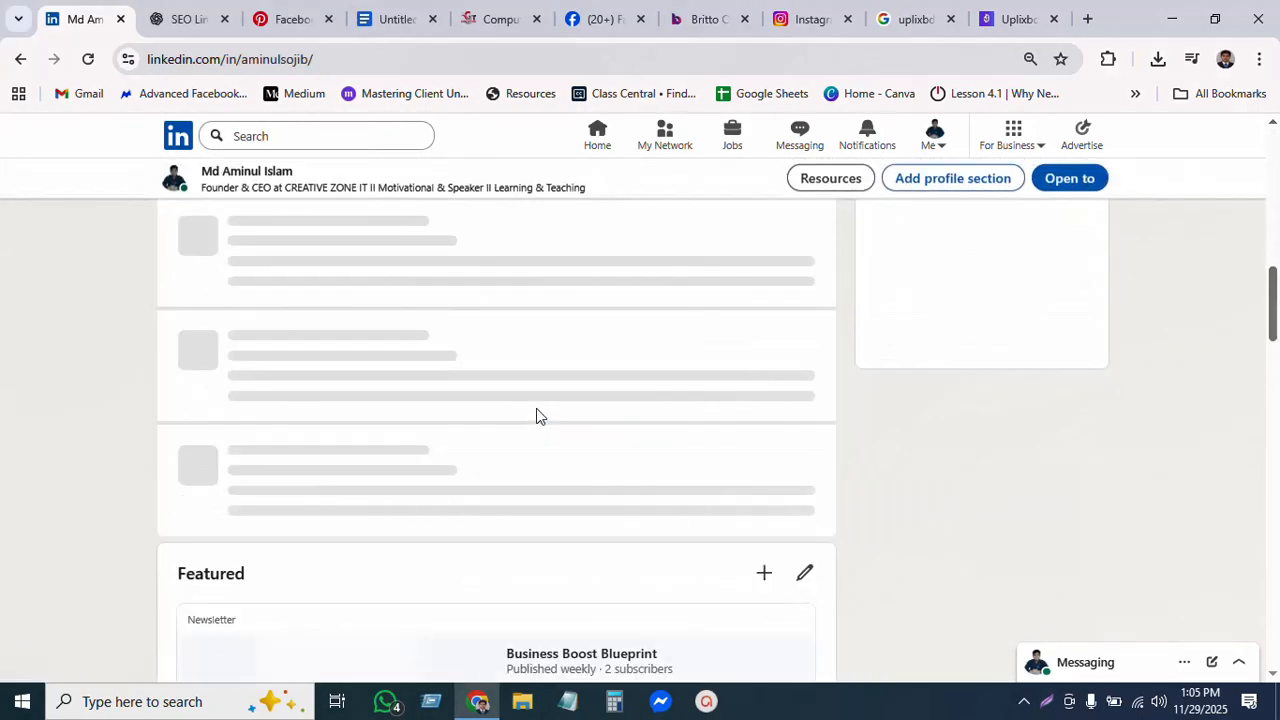
scroll(661, 471, "up", 10)
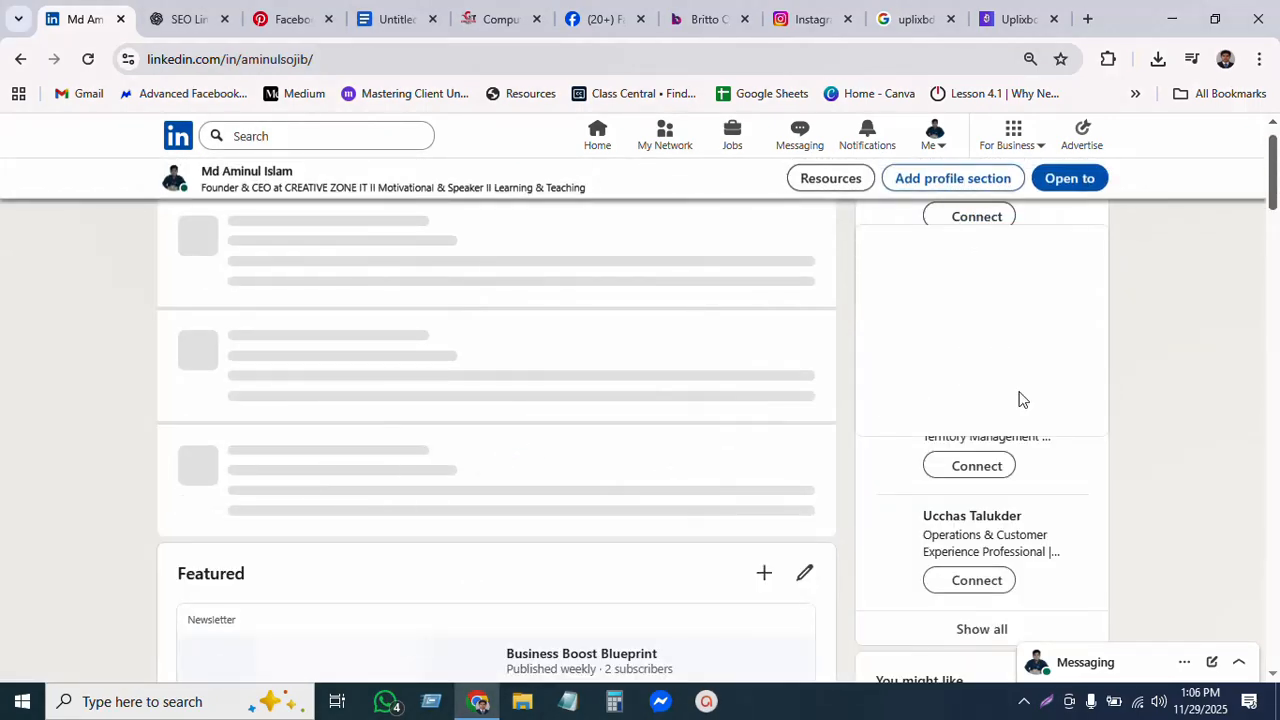
Open the profile's About section for editing, check its character limit and suggested skills, and save it without changing the text.
scroll(421, 493, "down", 5)
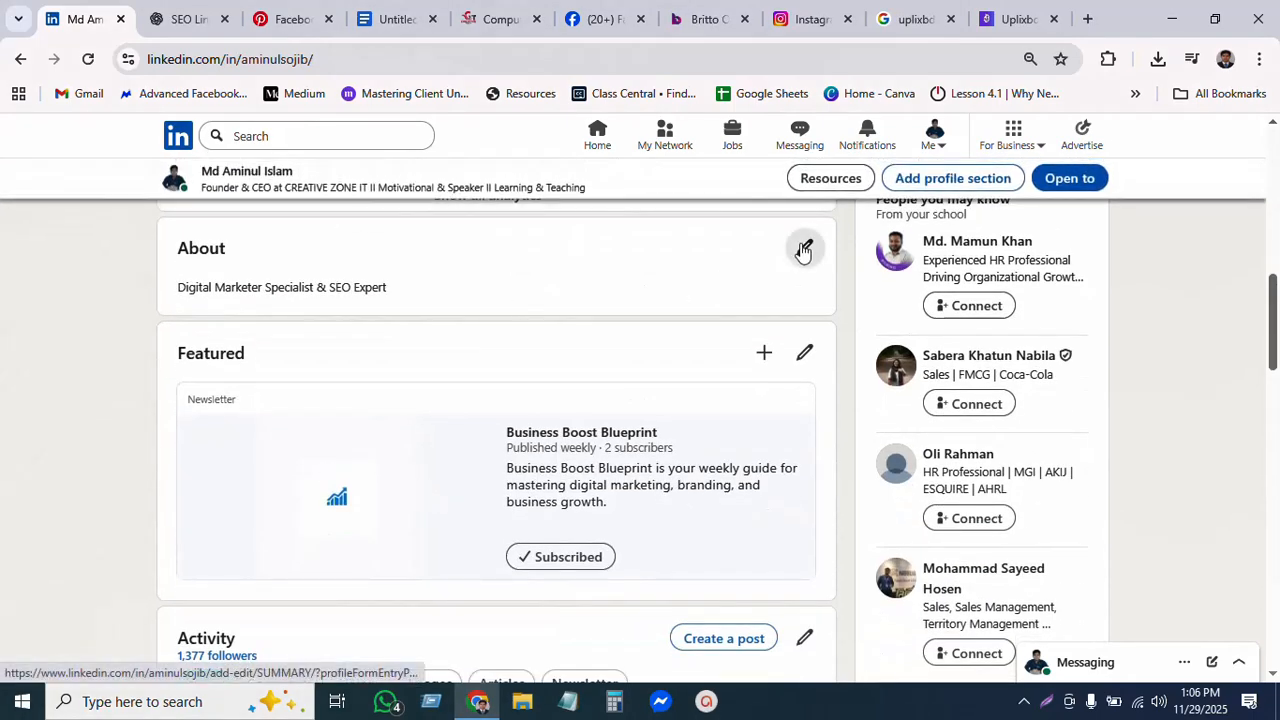
left_click(803, 249)
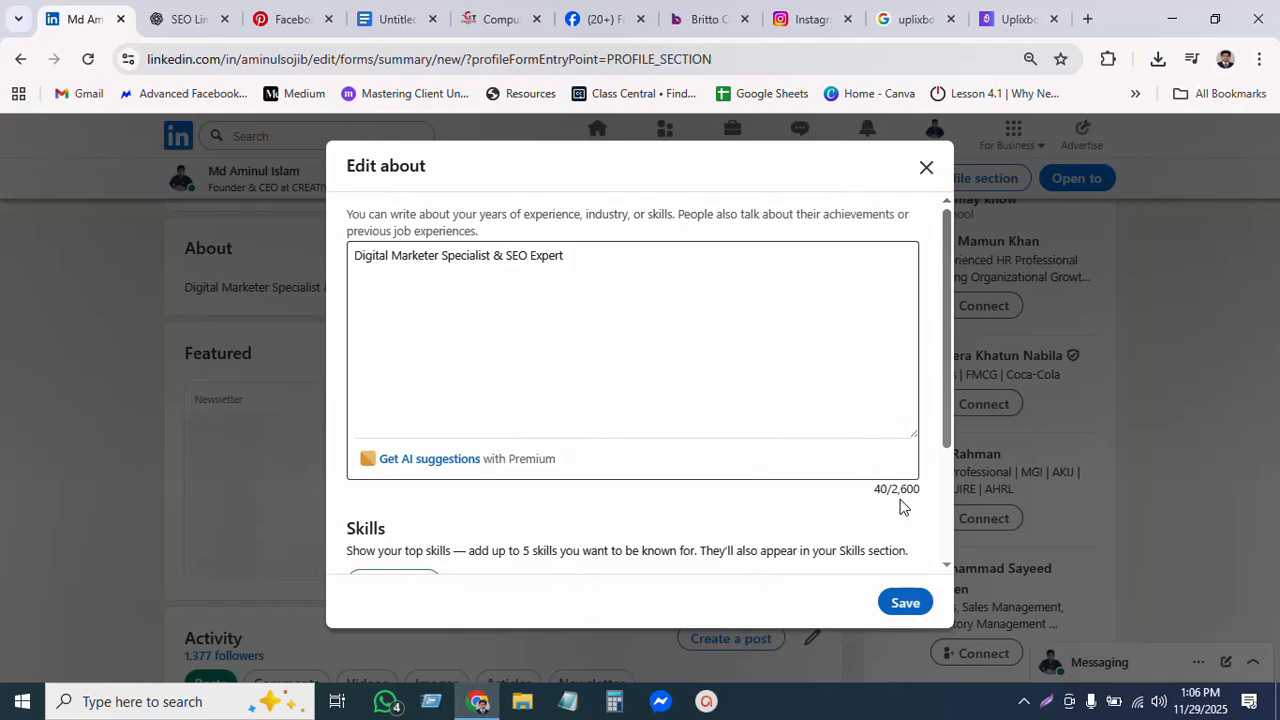
left_click_drag(892, 489, 920, 503)
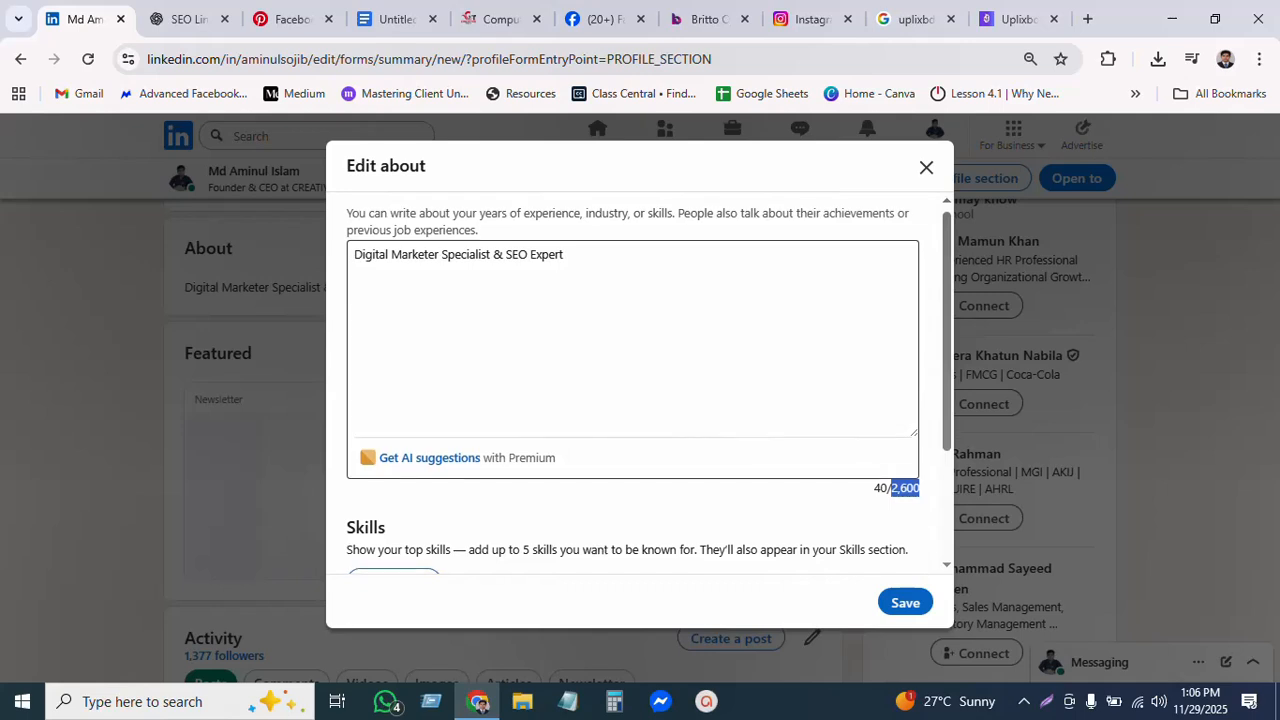
scroll(584, 393, "down", 3)
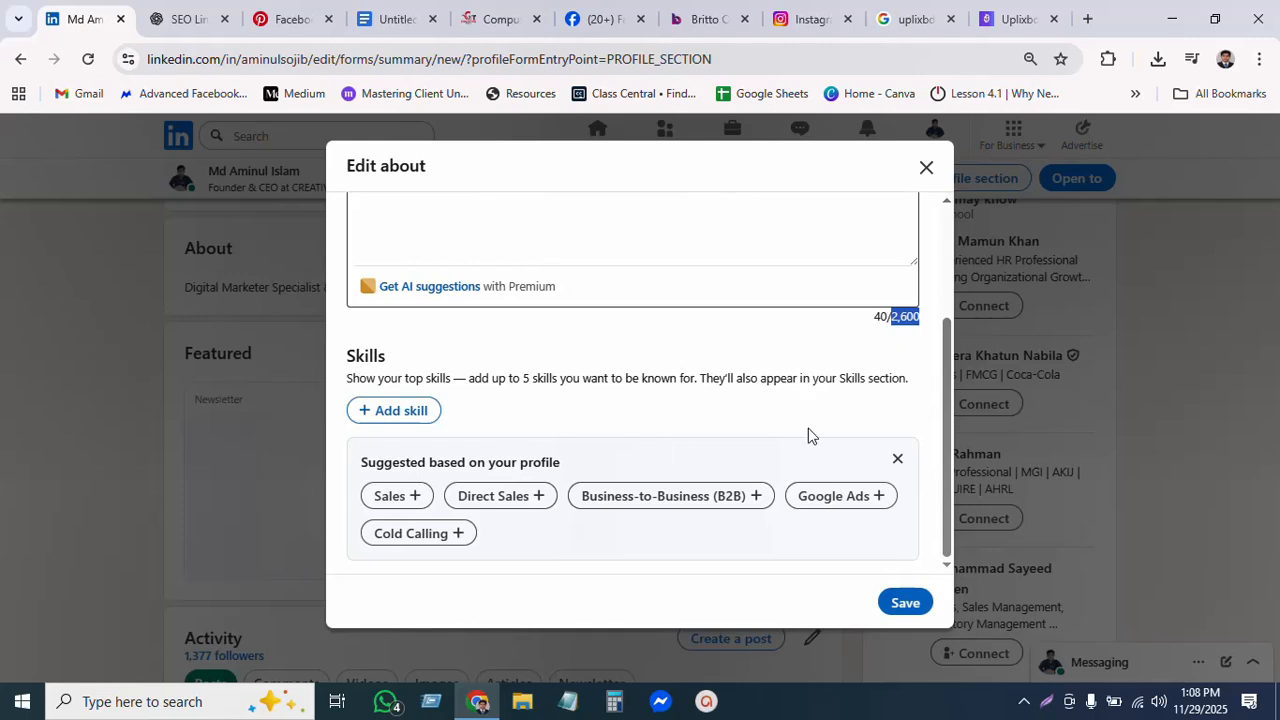
left_click(908, 603)
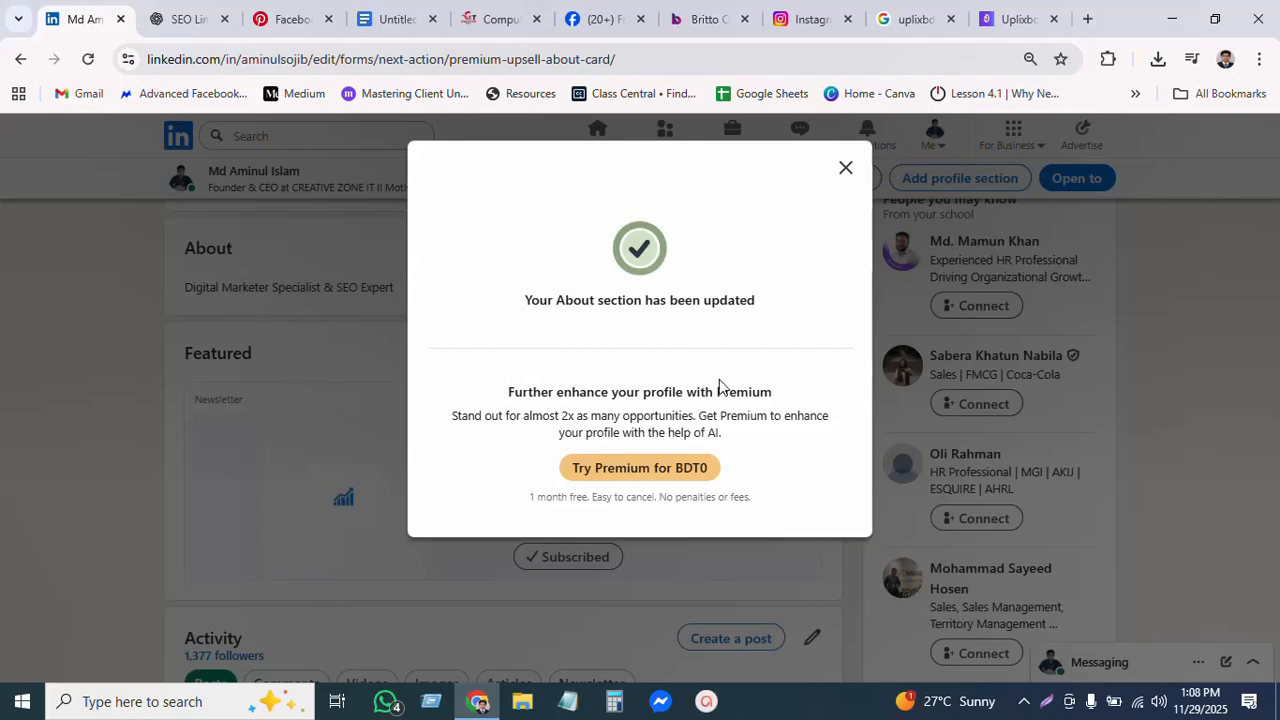
left_click(845, 167)
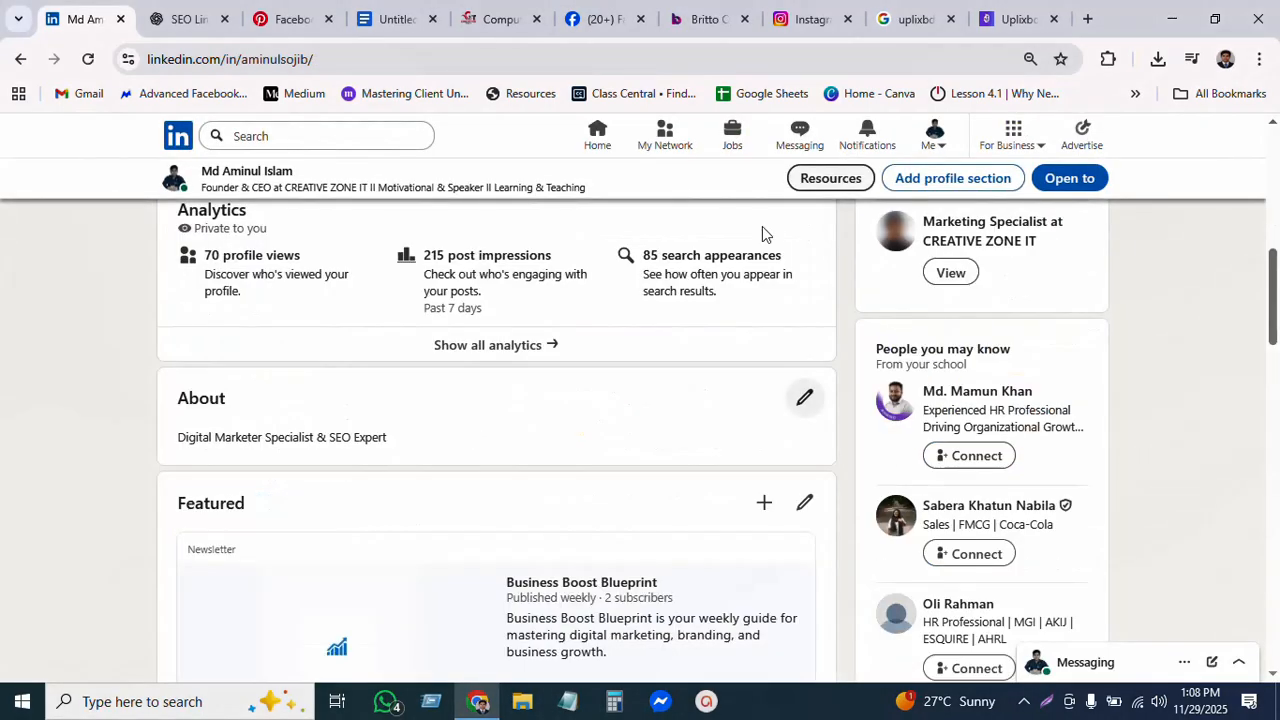
Look through the profile down to the Experience and Education sections and return to its header.
scroll(764, 400, "down", 10)
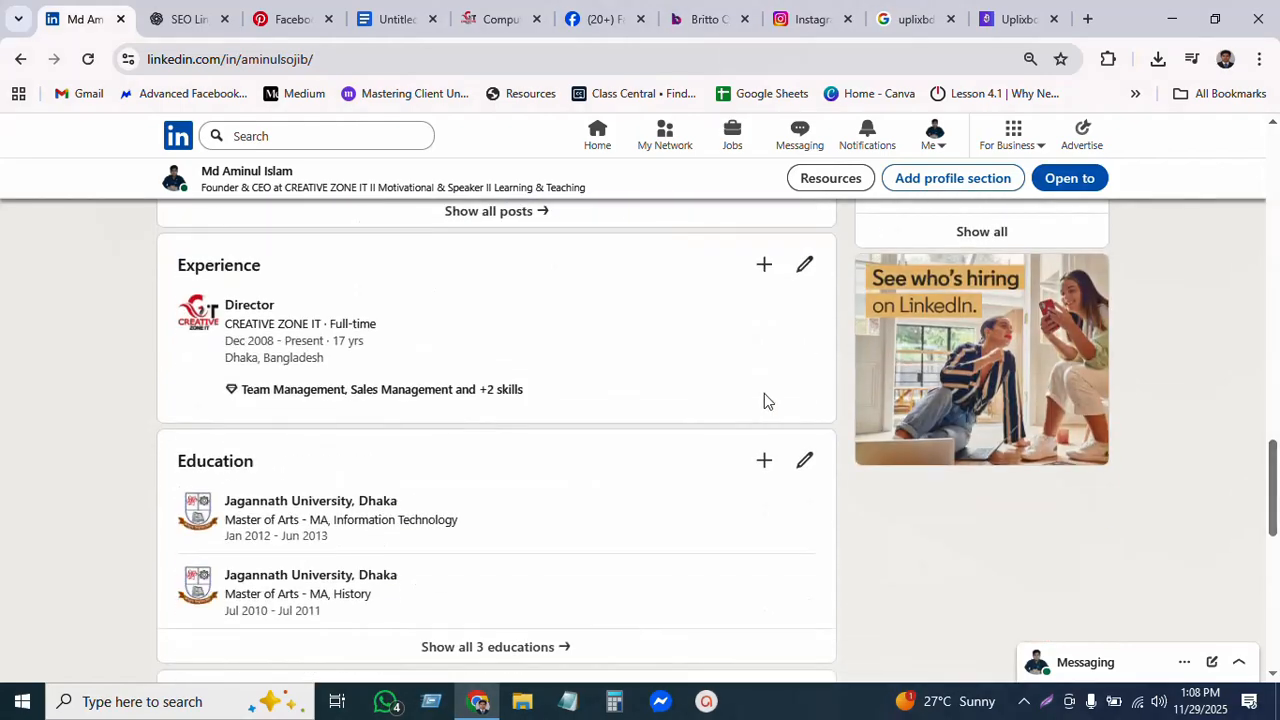
scroll(706, 420, "up", 10)
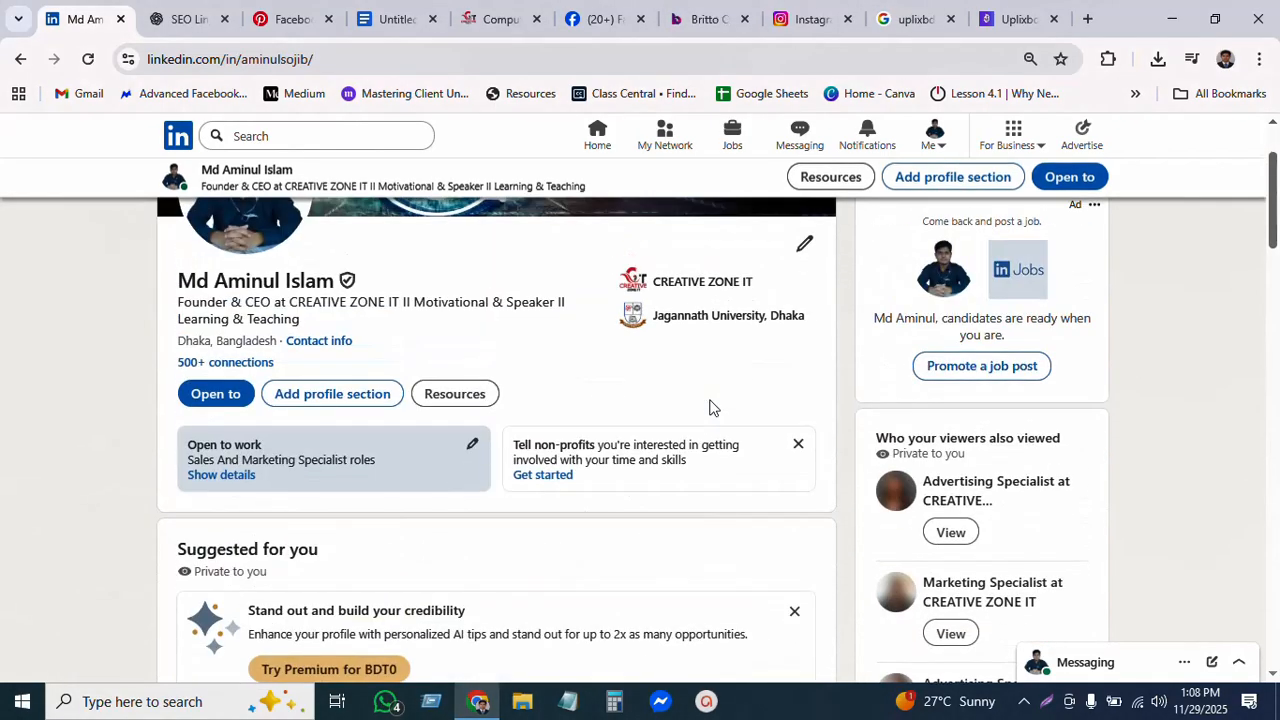
scroll(710, 407, "up", 2)
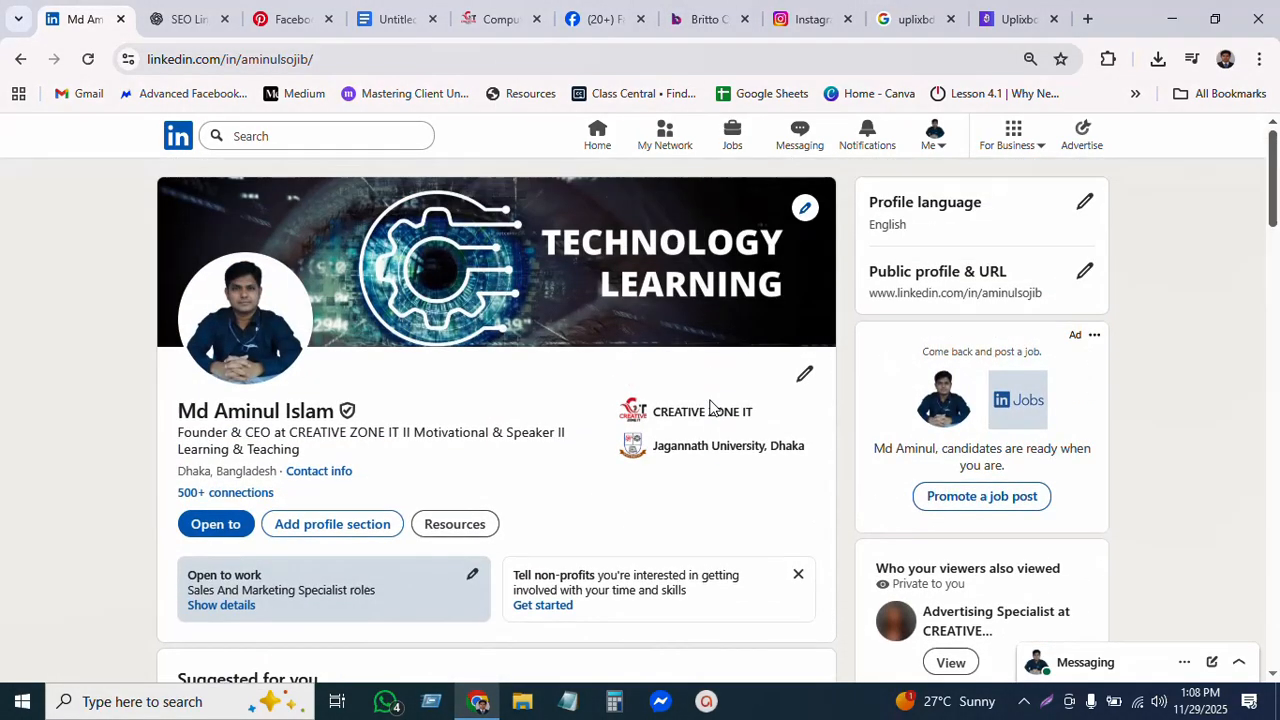
Open the Newsletters page from the home feed, view the blank newsletter creation form, and close it.
left_click(597, 145)
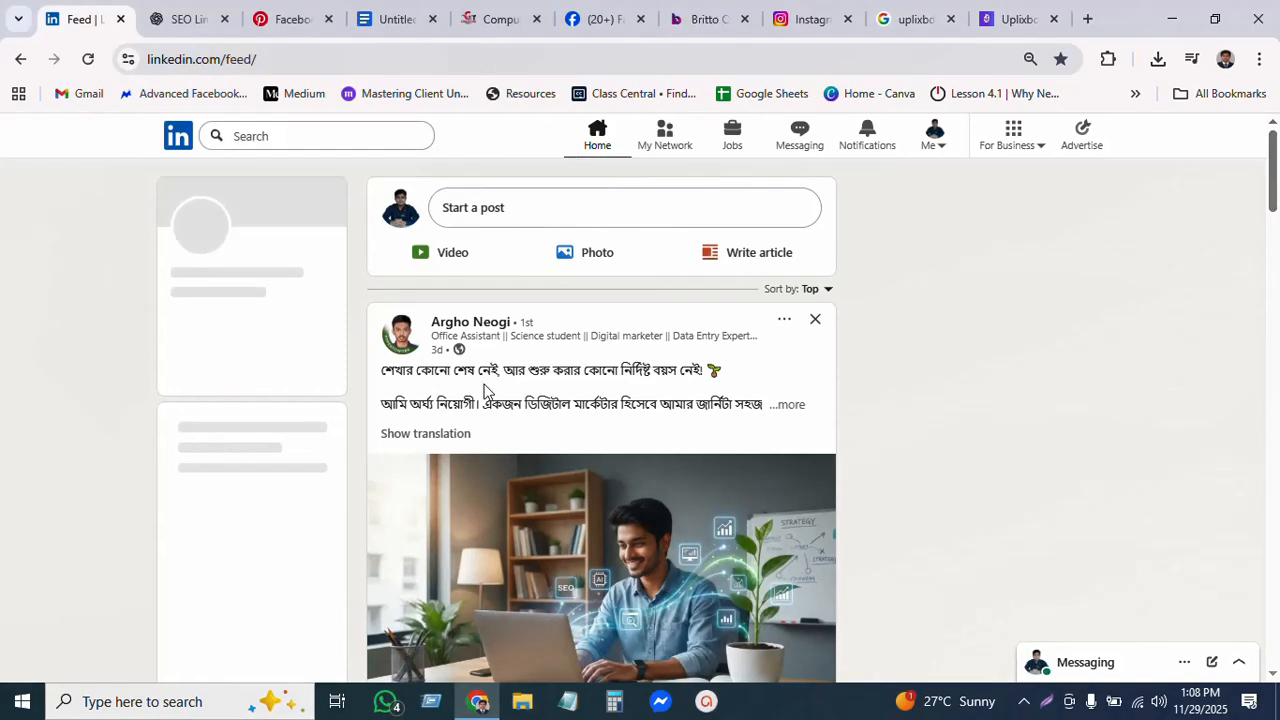
scroll(309, 580, "down", 8)
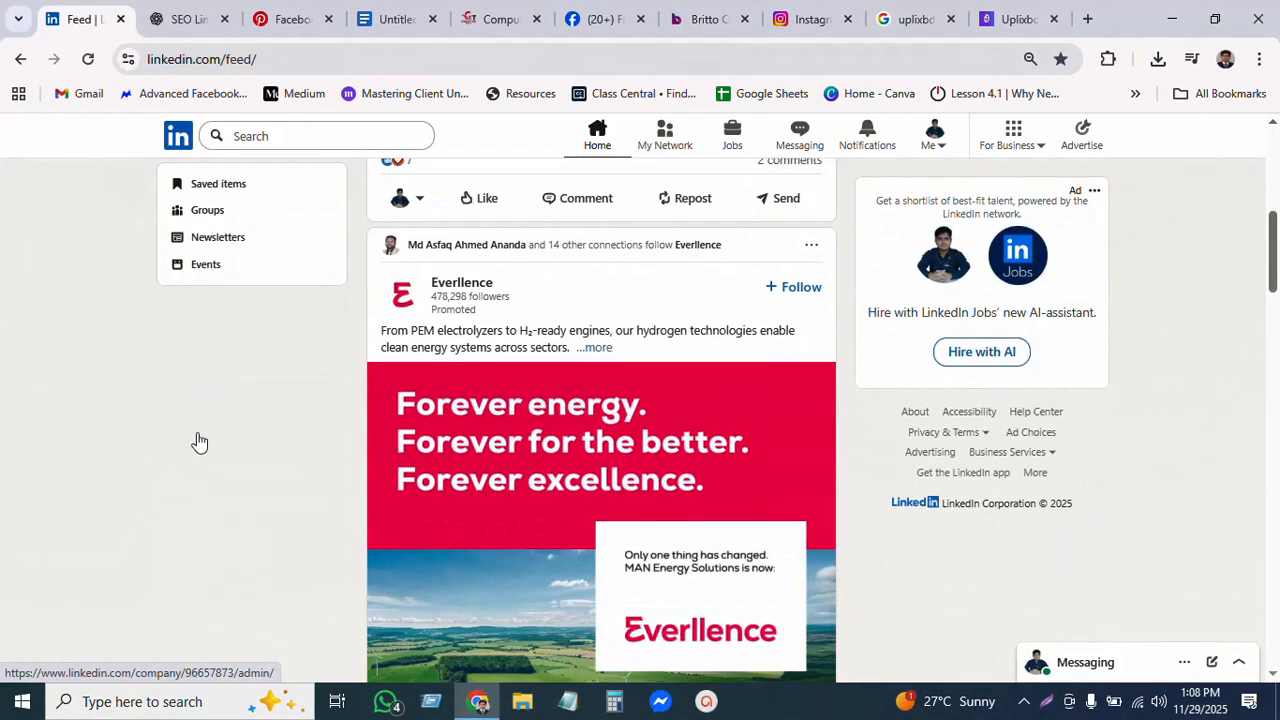
left_click(214, 240)
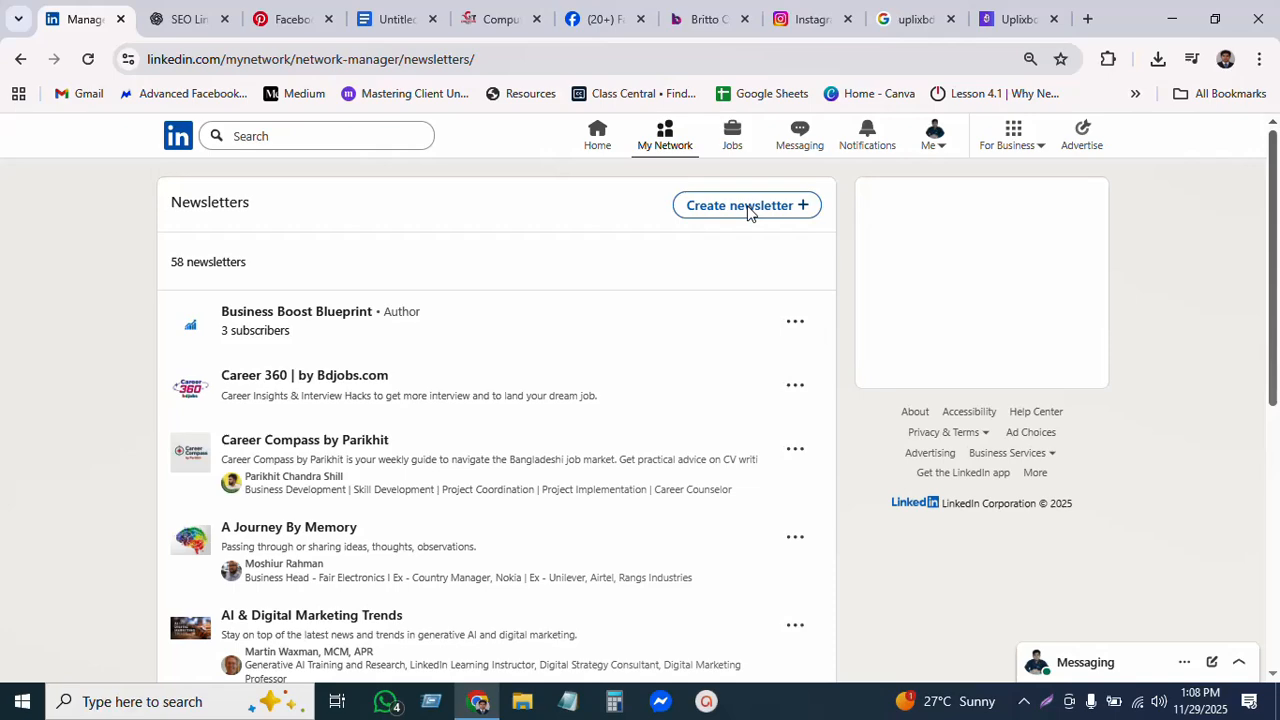
left_click(748, 206)
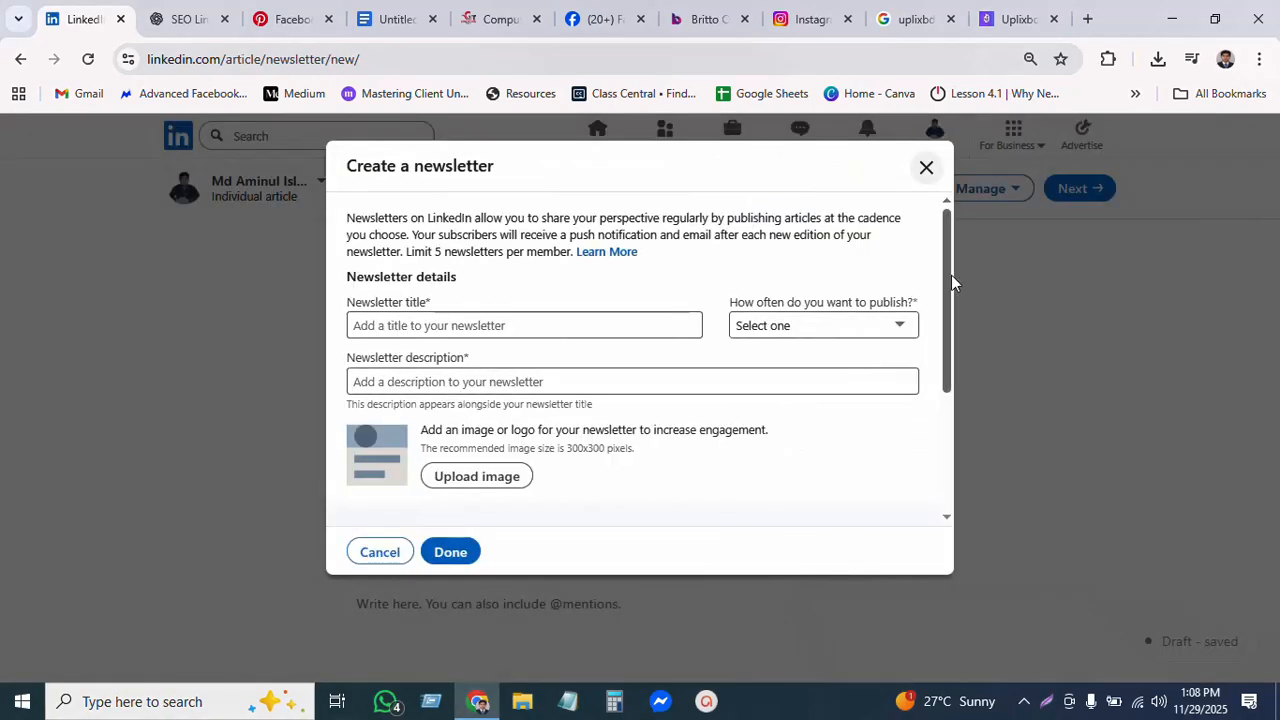
left_click(924, 167)
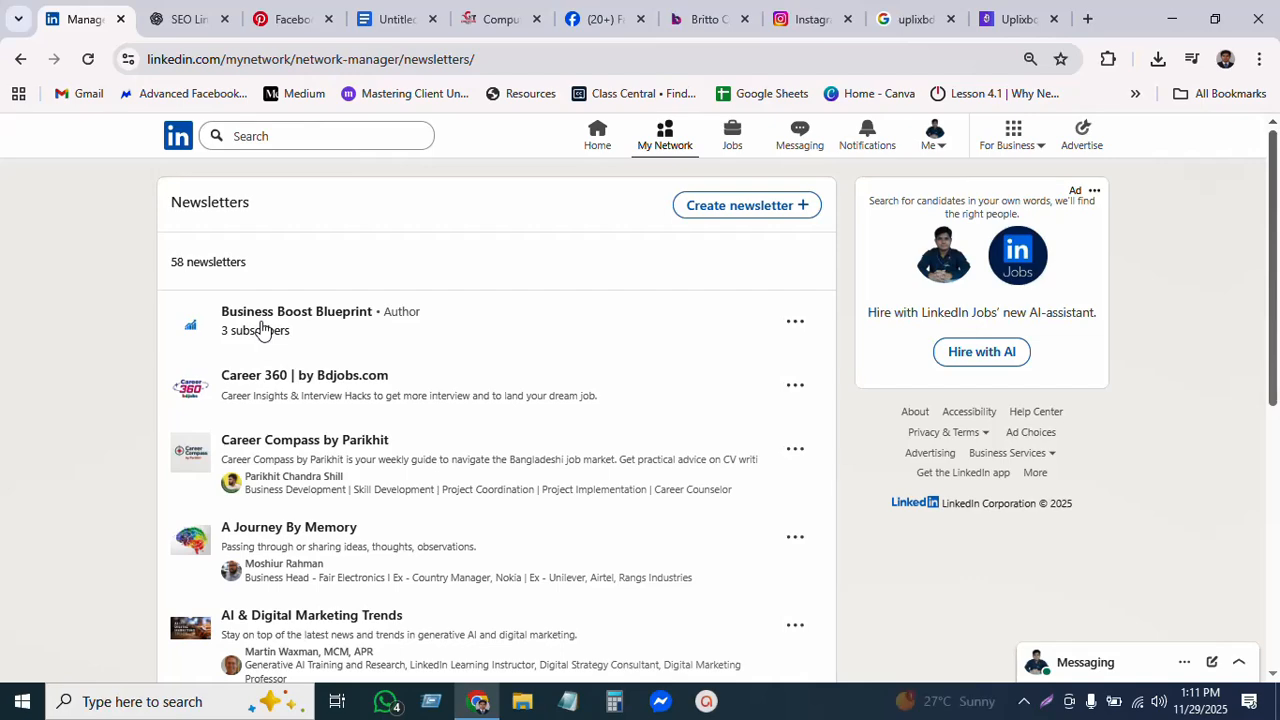
Open the Company Page setup from the business options and choose Company as the page type.
left_click(1036, 150)
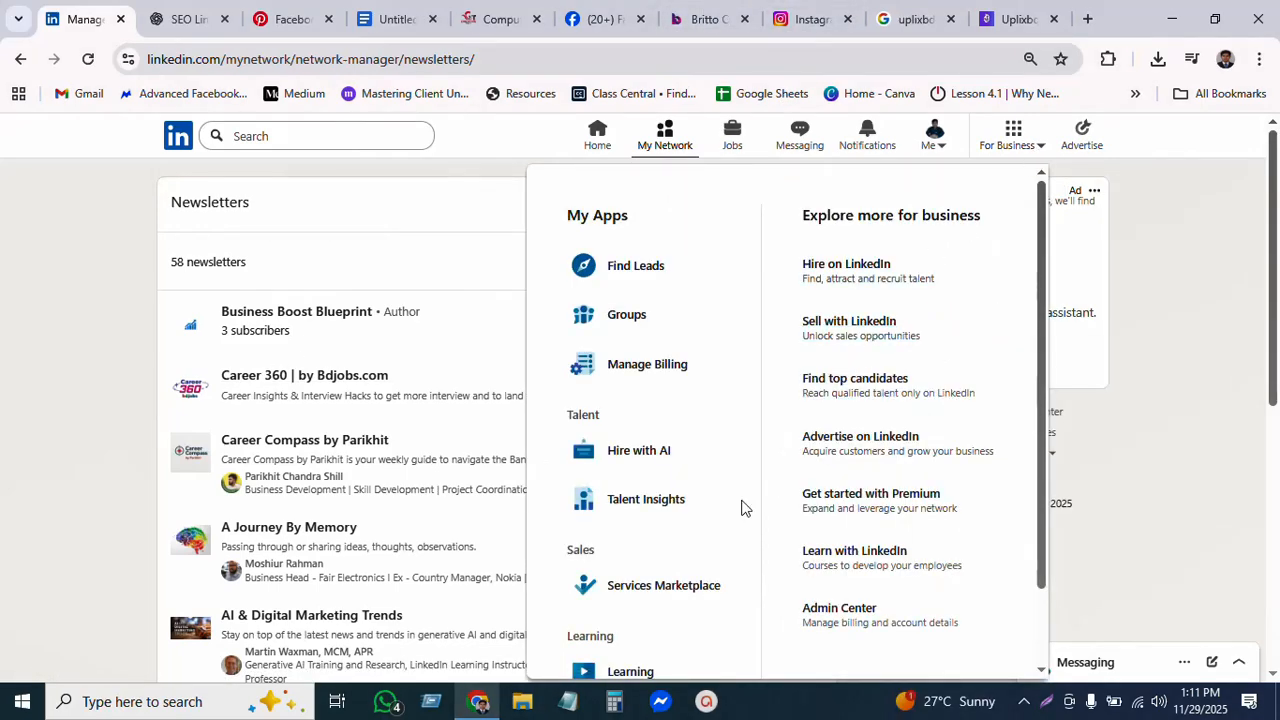
scroll(743, 508, "down", 2)
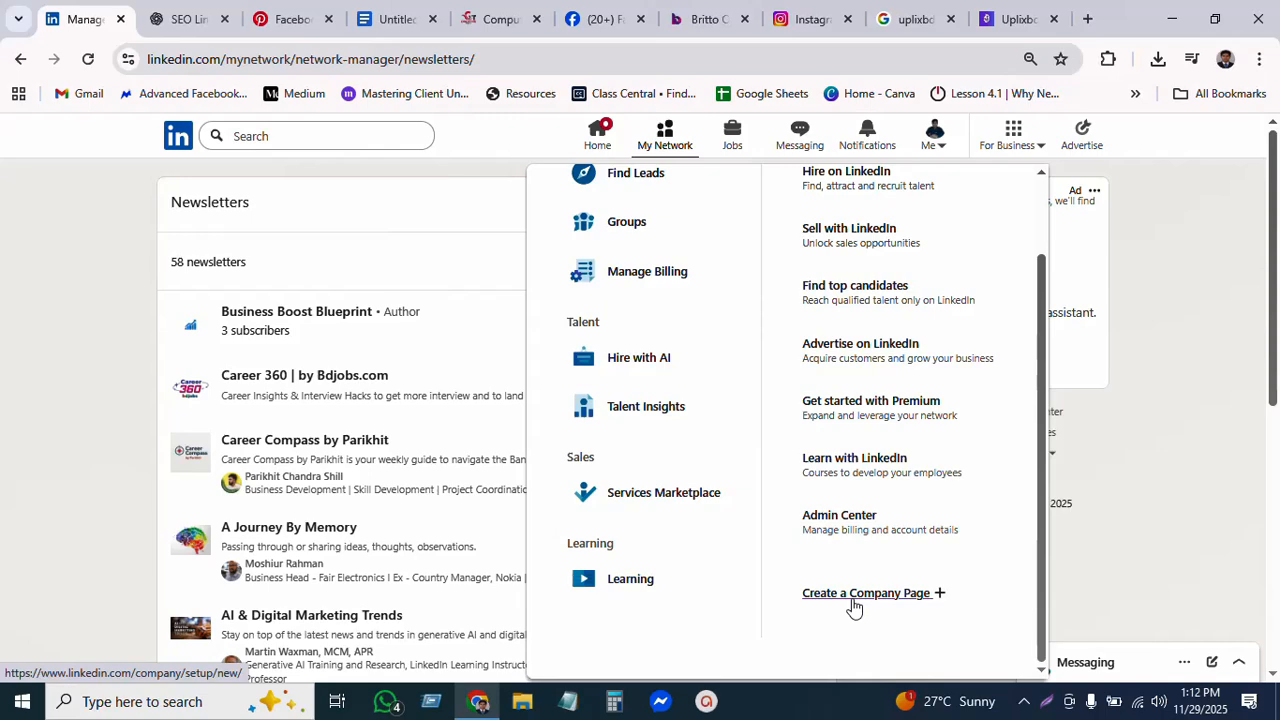
left_click(845, 605)
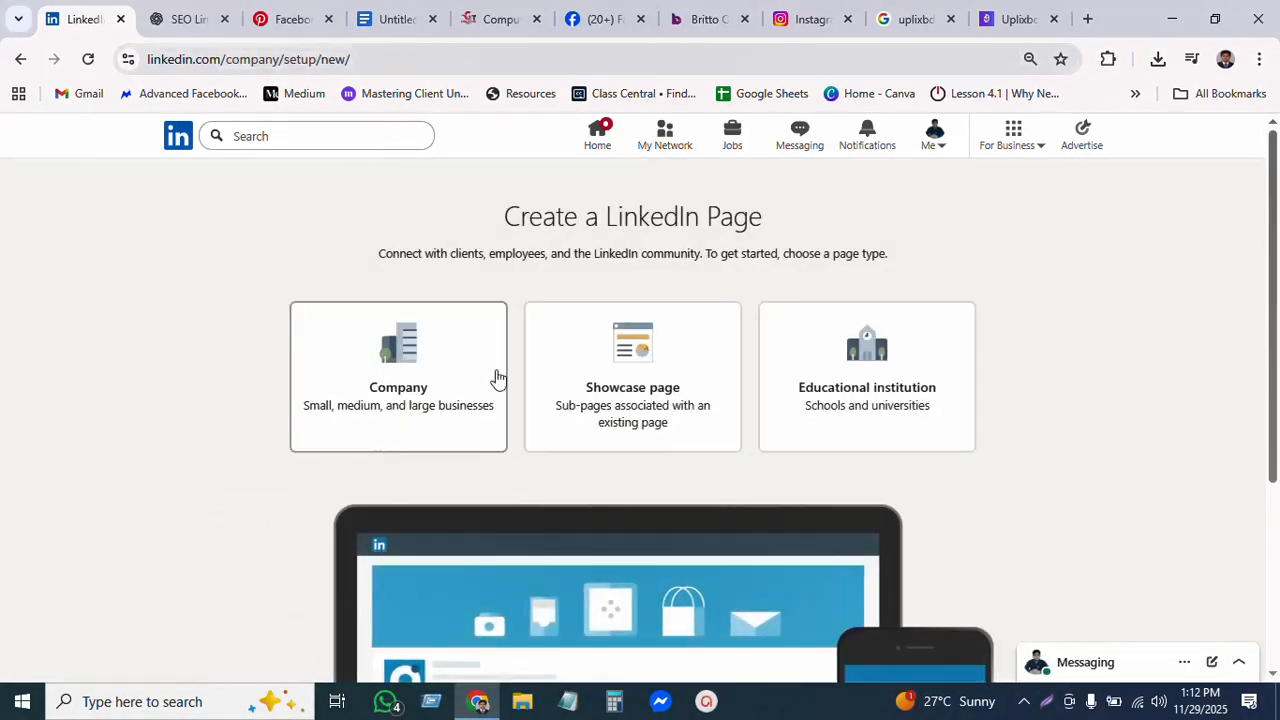
scroll(860, 380, "down", 2)
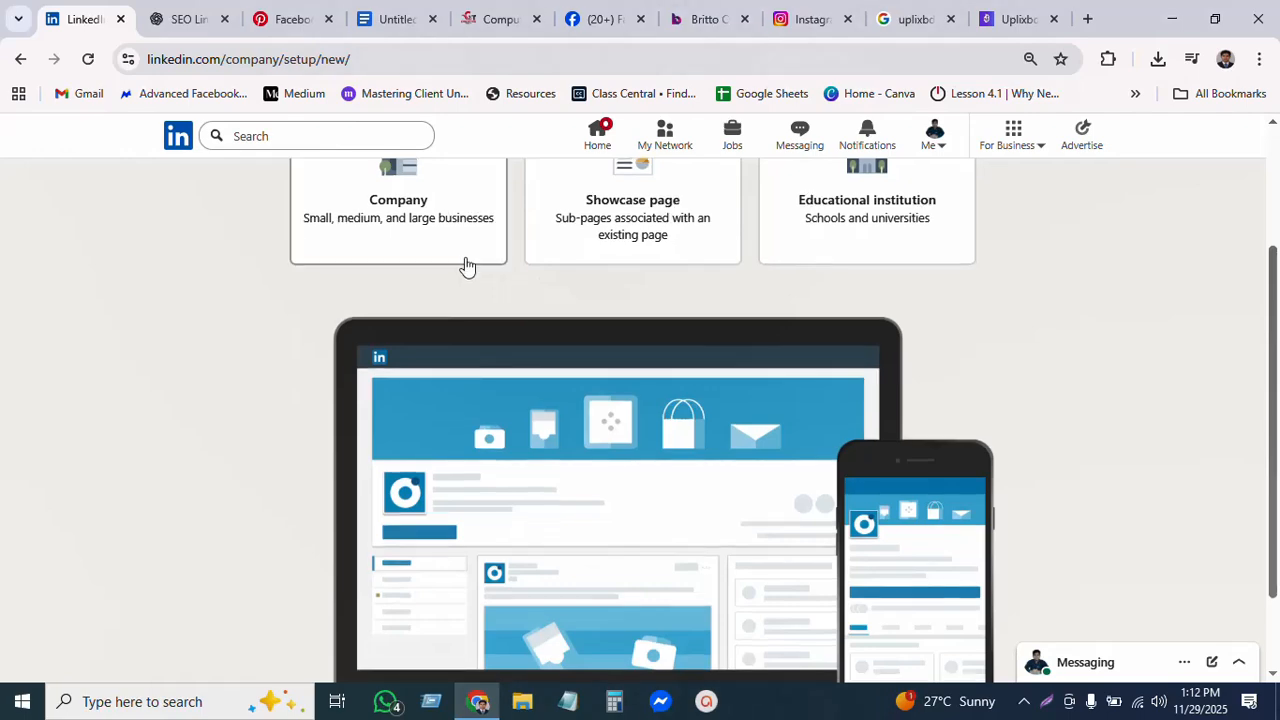
left_click(432, 215)
Examine the company details form, from name, address, website and industry to logo, tagline and the authorization checkbox.
scroll(586, 343, "down", 5)
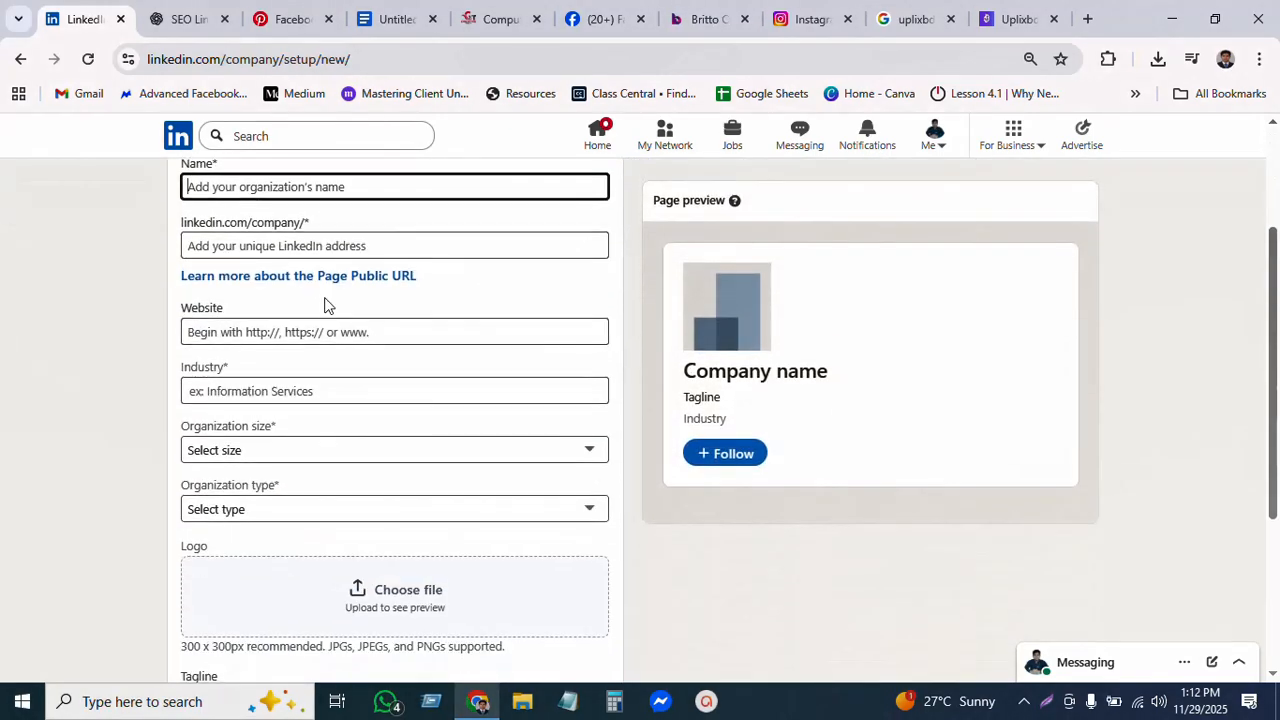
scroll(555, 506, "up", 5)
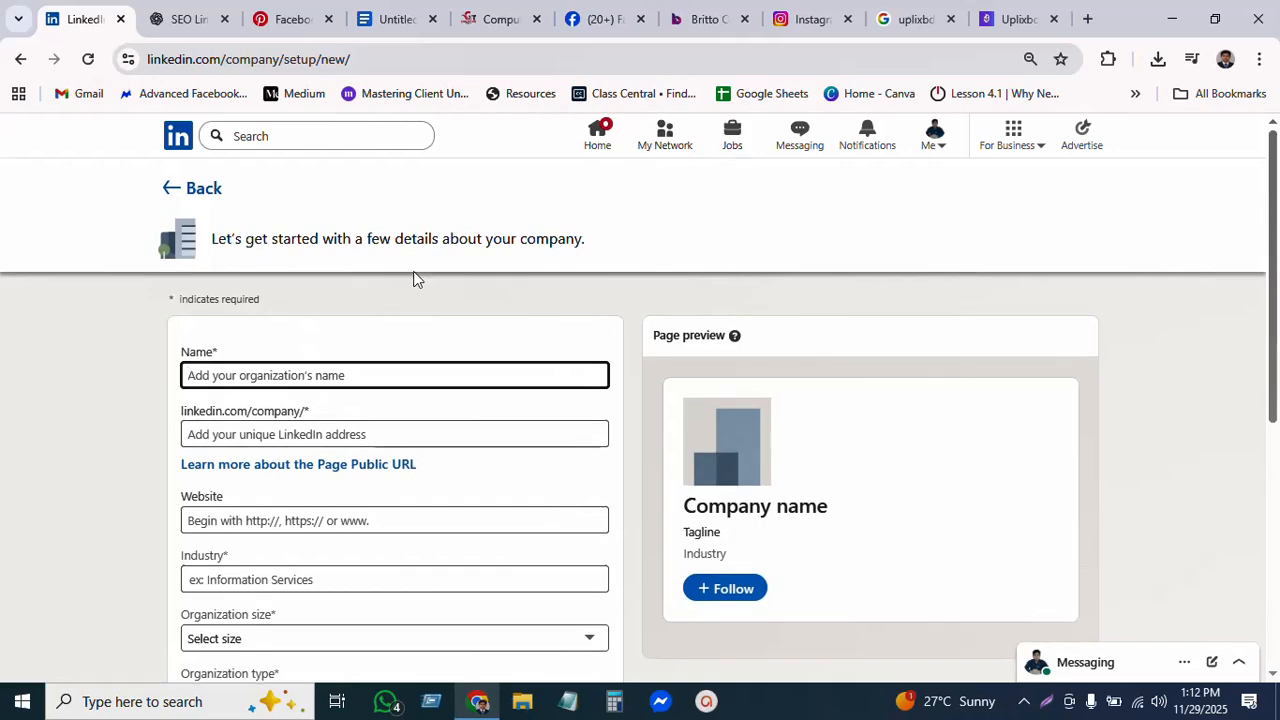
scroll(603, 376, "down", 2)
scroll(603, 376, "down", 3)
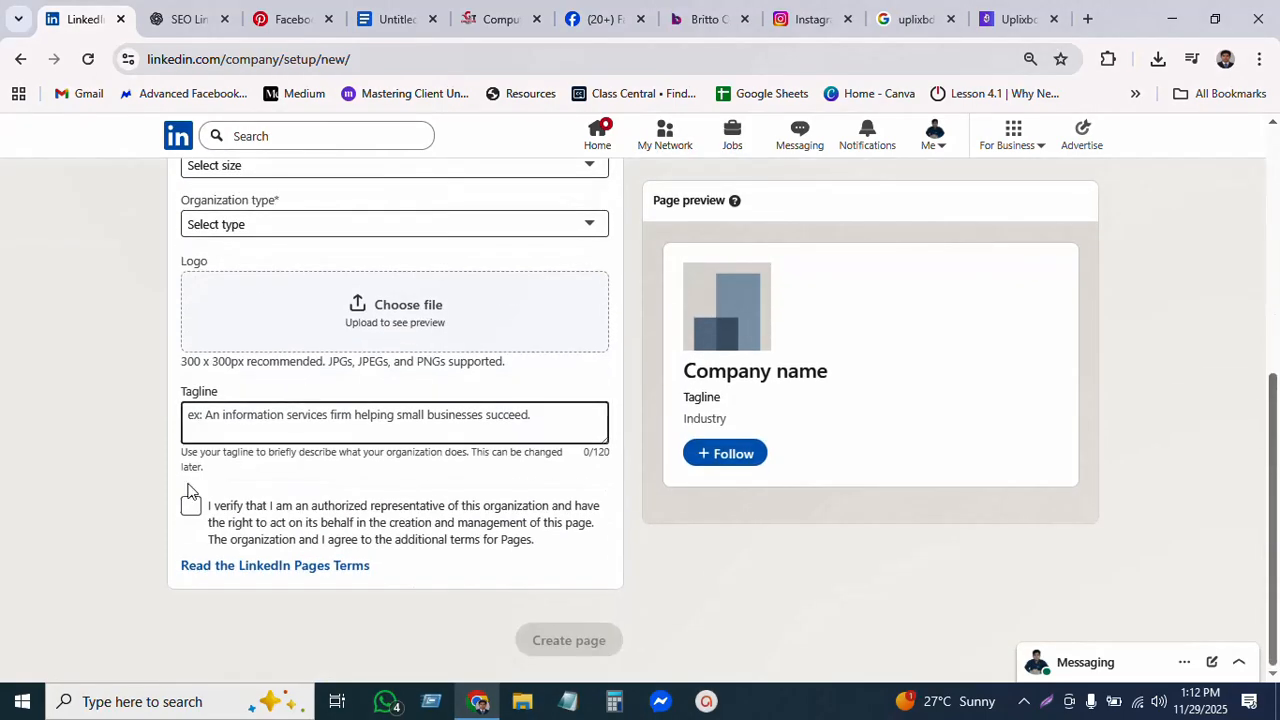
scroll(246, 246, "up", 5)
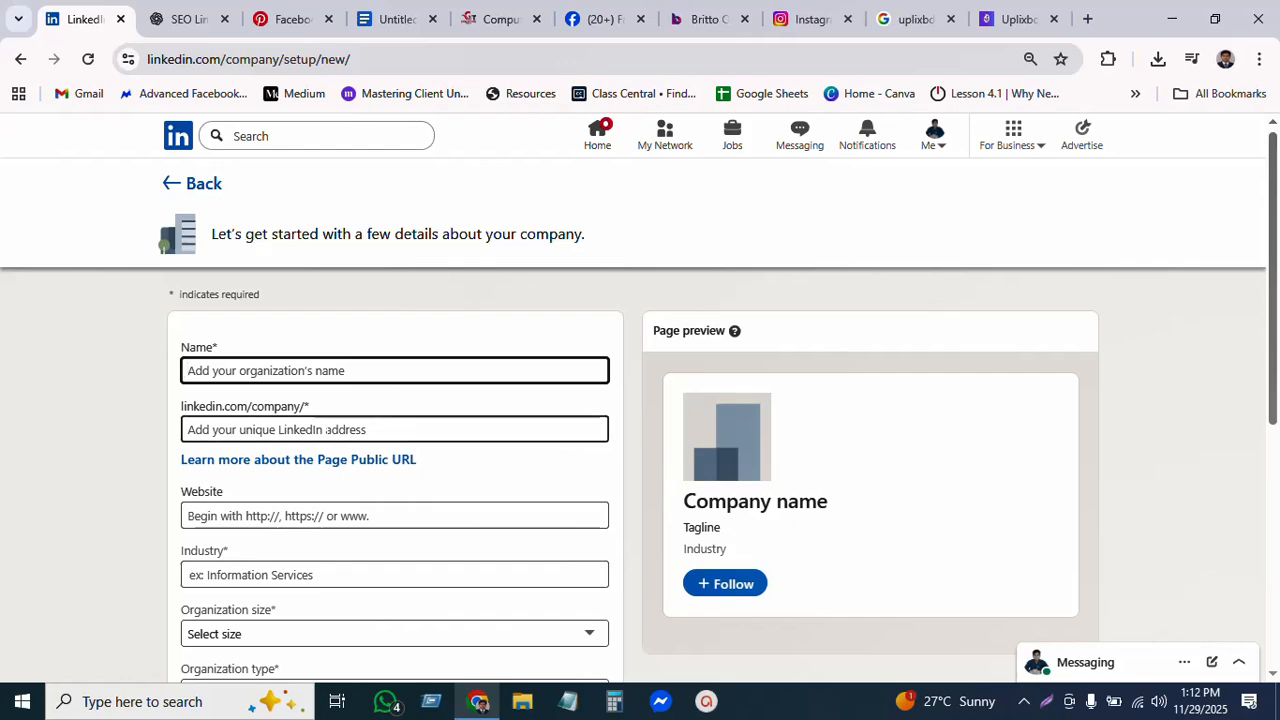
scroll(246, 246, "down", 5)
left_click(332, 440)
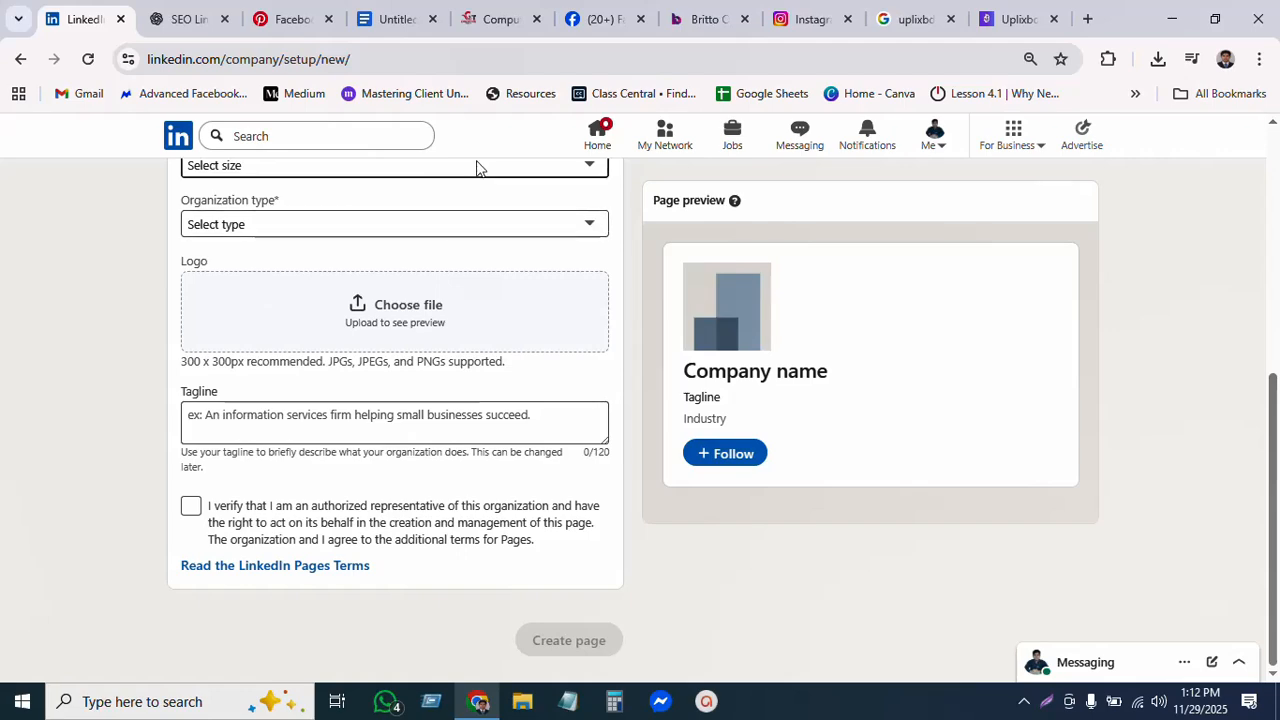
scroll(634, 414, "up", 5)
Open the CREATIVE ZONE IT page from the home feed and review its admins and their roles in the page settings.
left_click(596, 140)
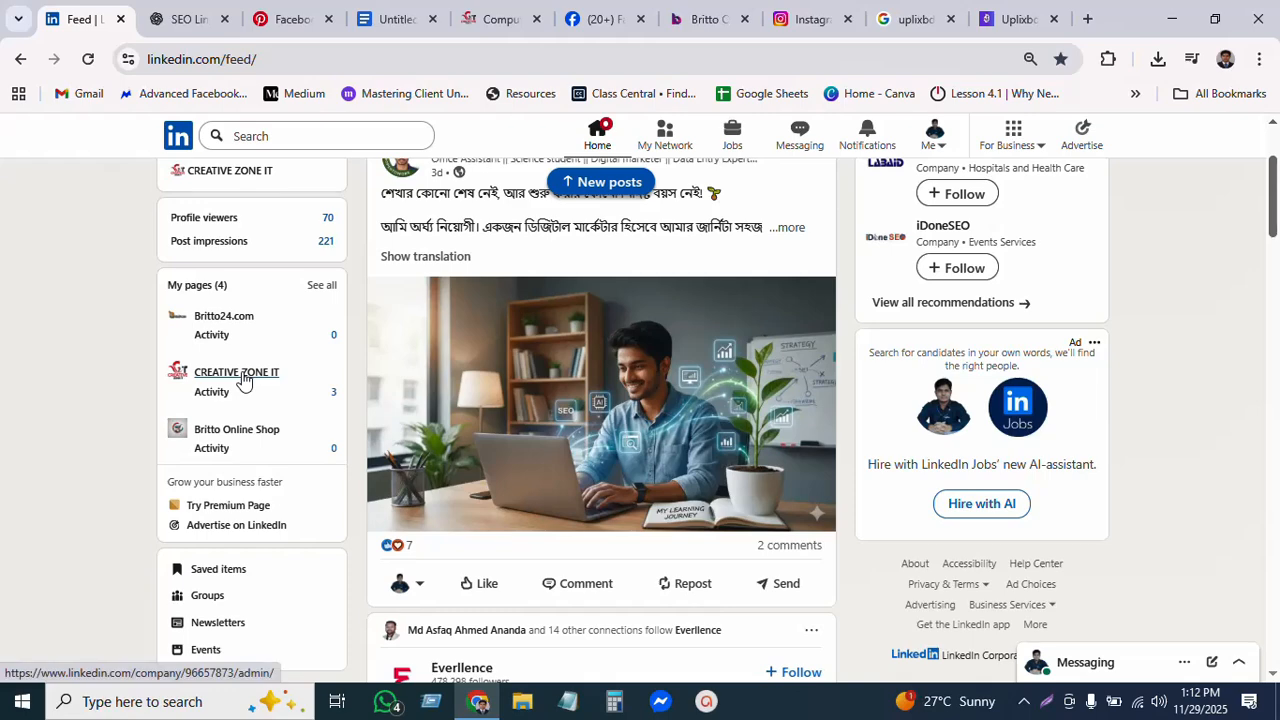
left_click(237, 372)
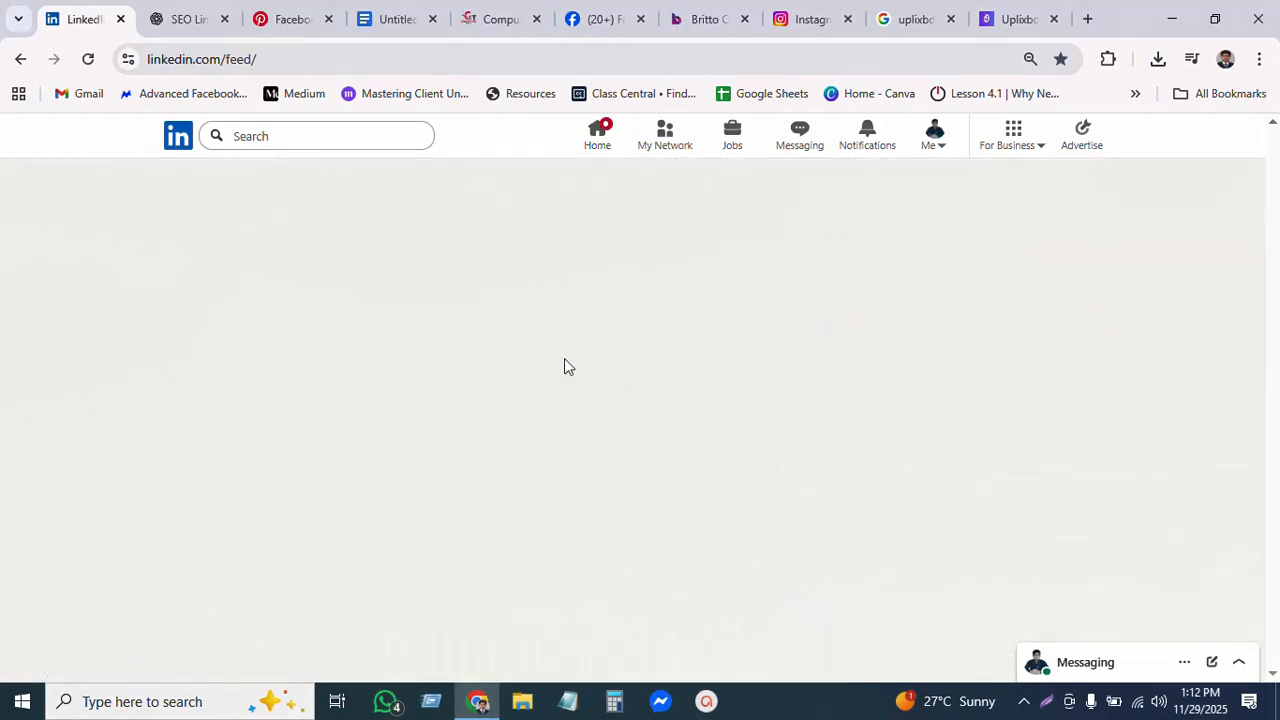
scroll(309, 543, "down", 2)
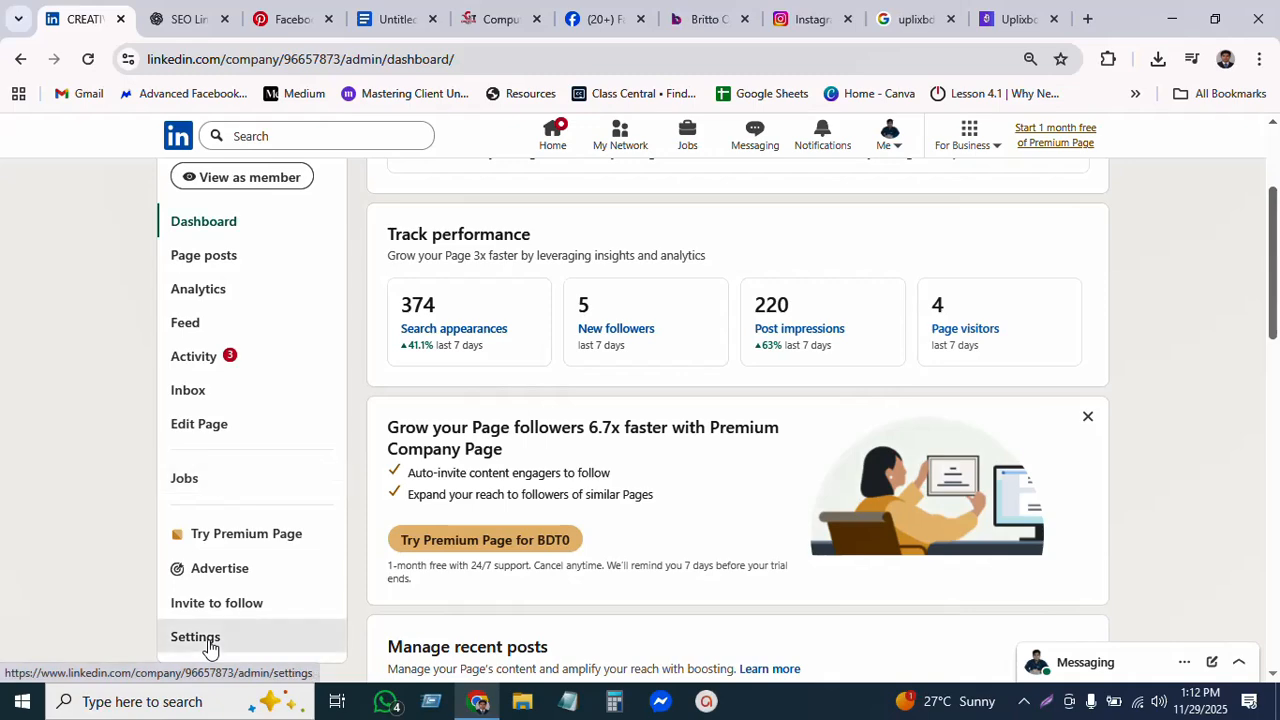
left_click(209, 649)
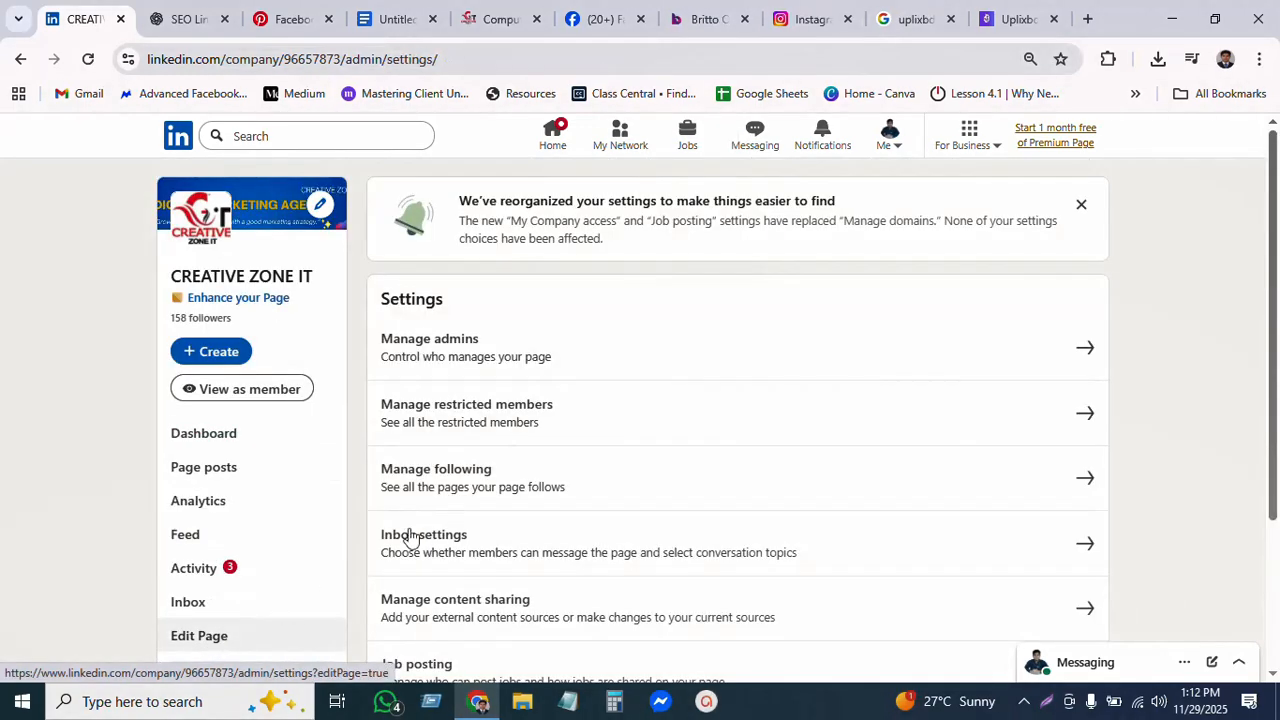
left_click(1070, 350)
scroll(754, 484, "down", 2)
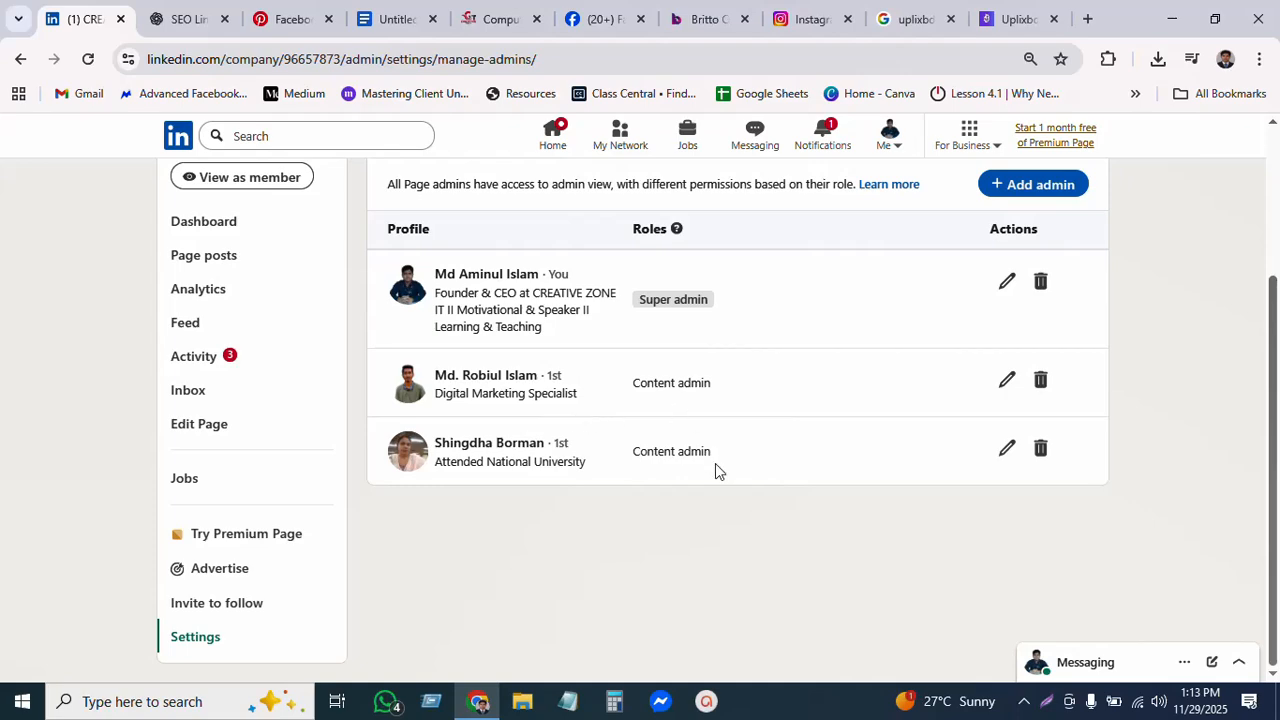
scroll(685, 468, "up", 3)
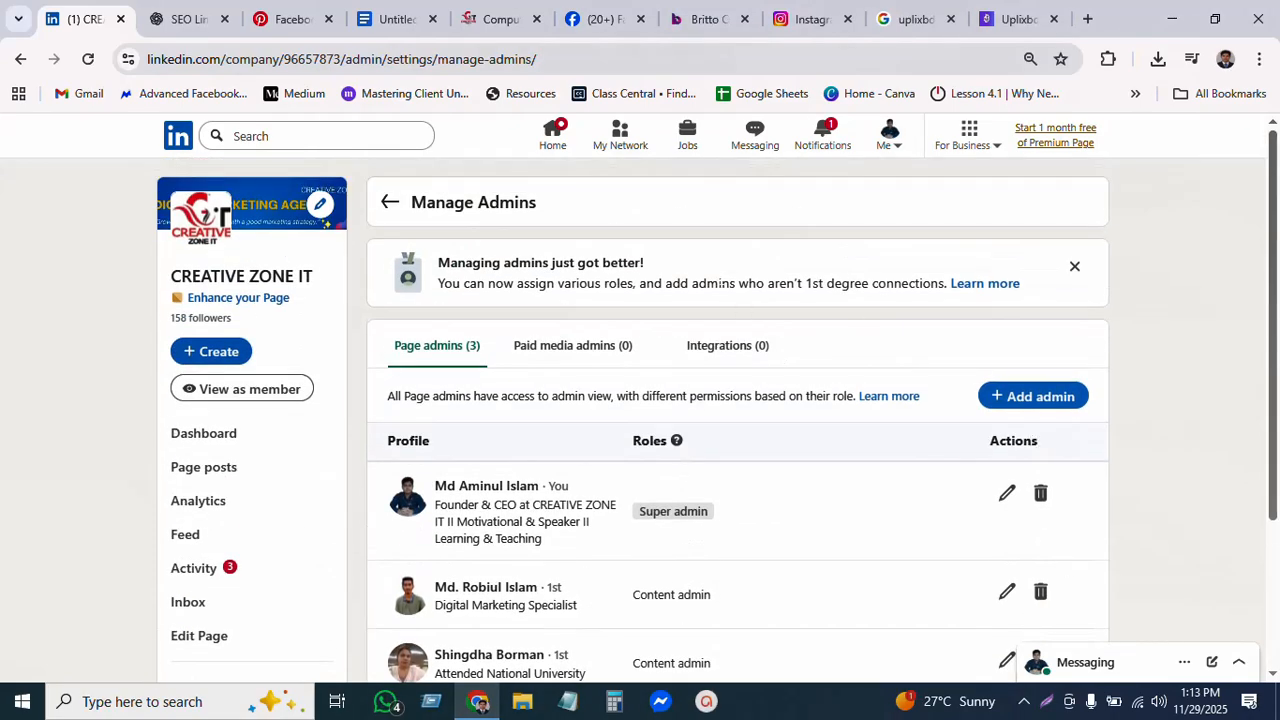
Return to the home feed, search LinkedIn for "meta ads", and show only the job results.
left_click(554, 138)
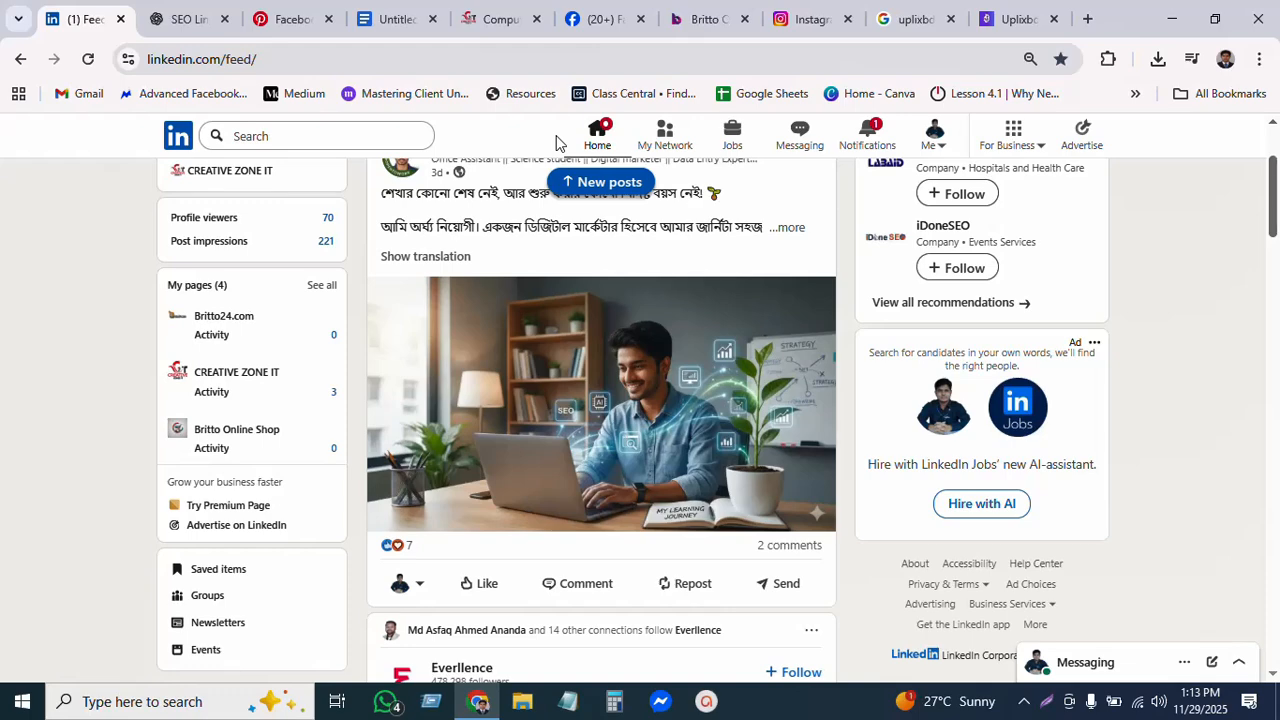
left_click(320, 136)
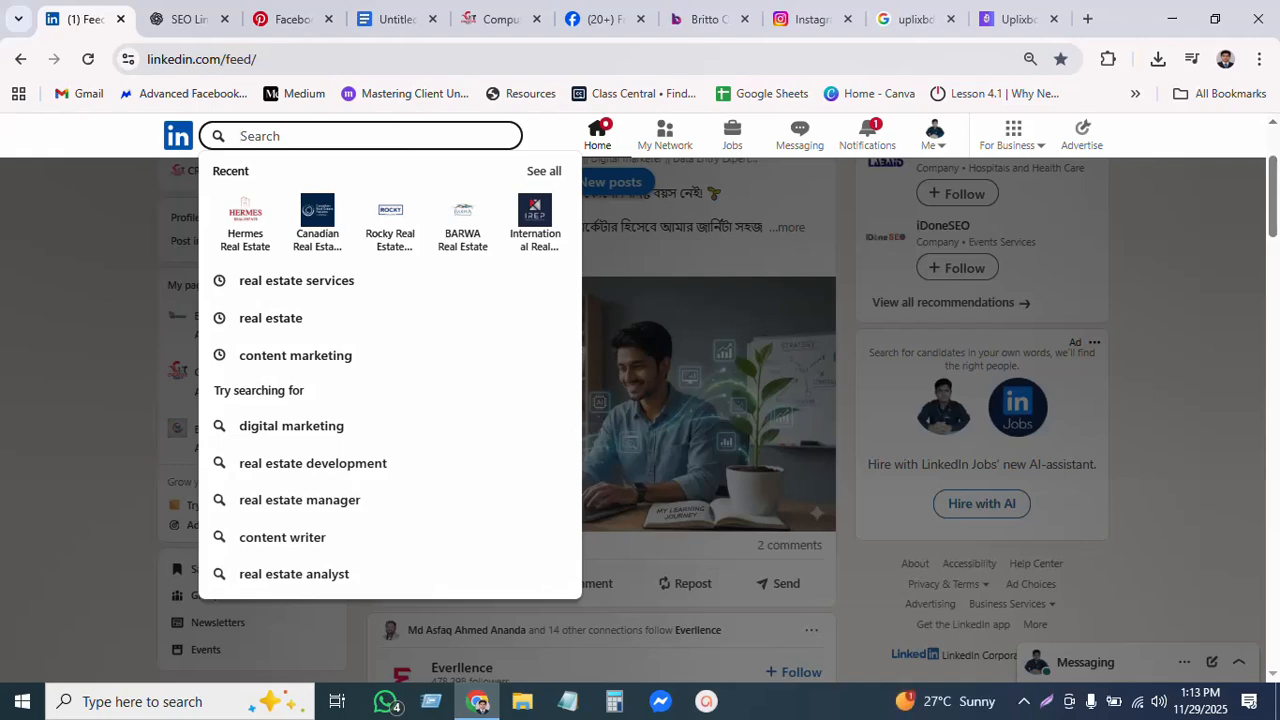
type("me")
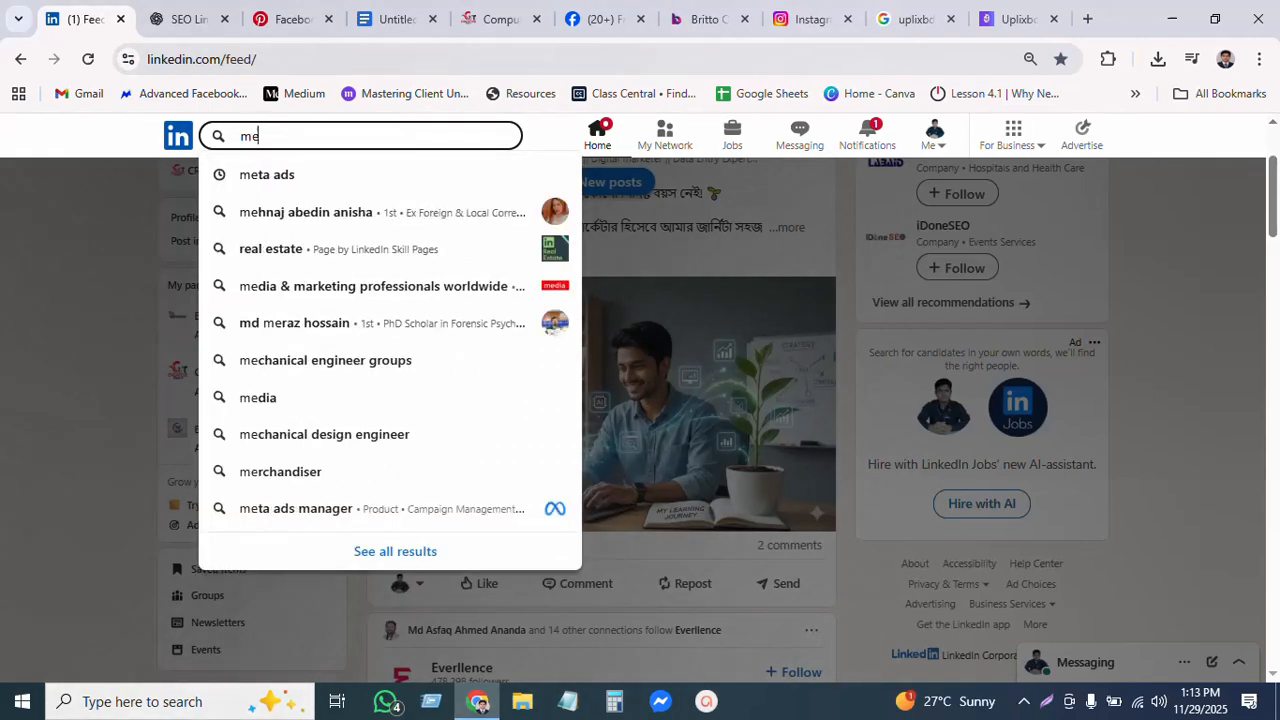
type("ta ads")
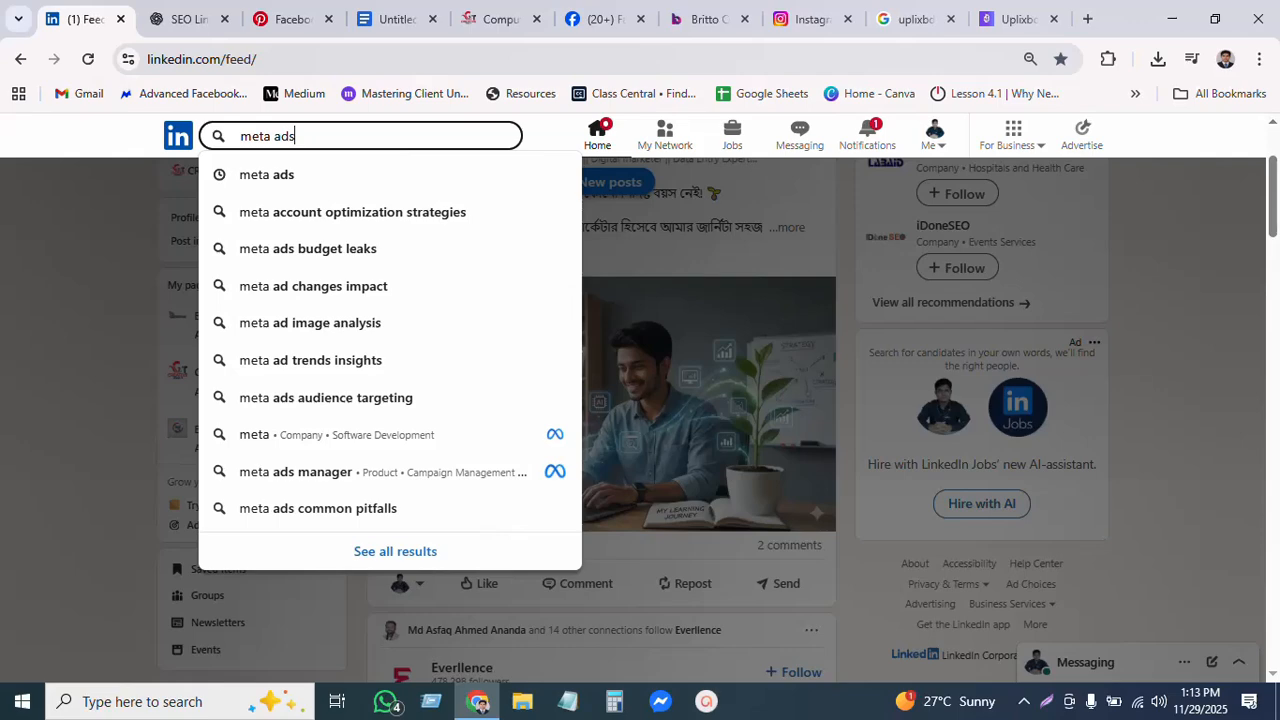
key("Return")
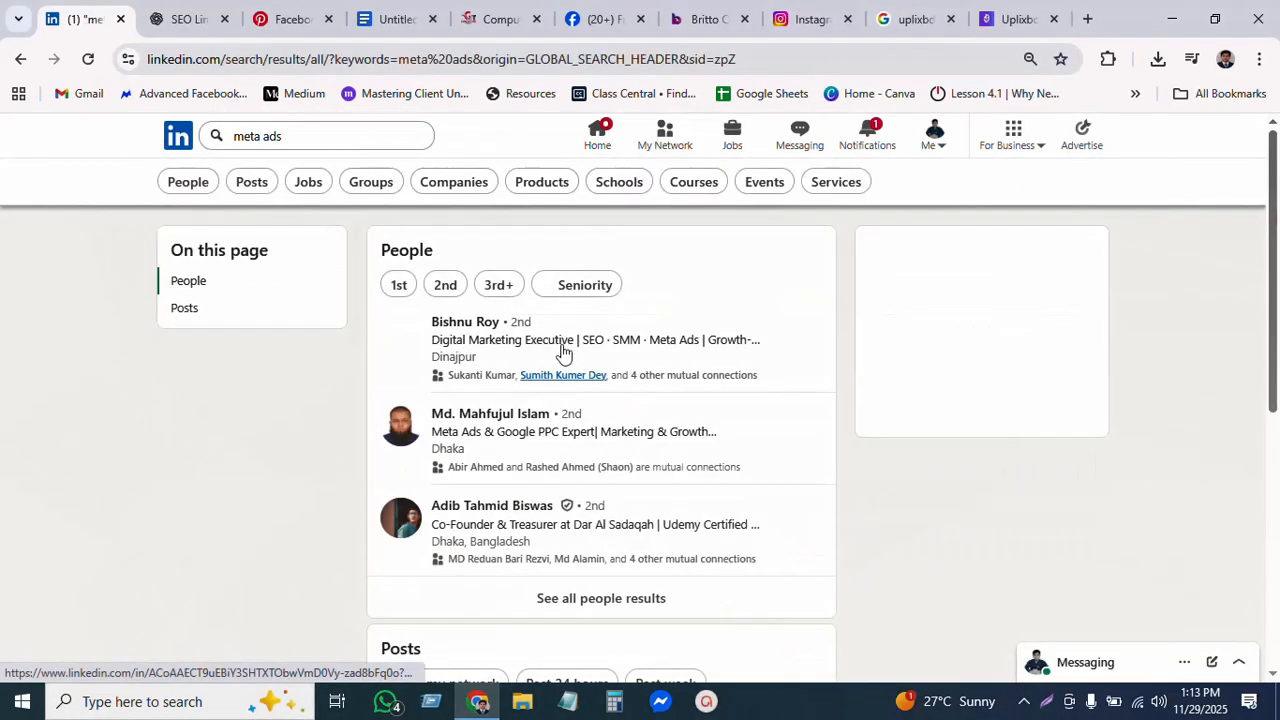
left_click(307, 188)
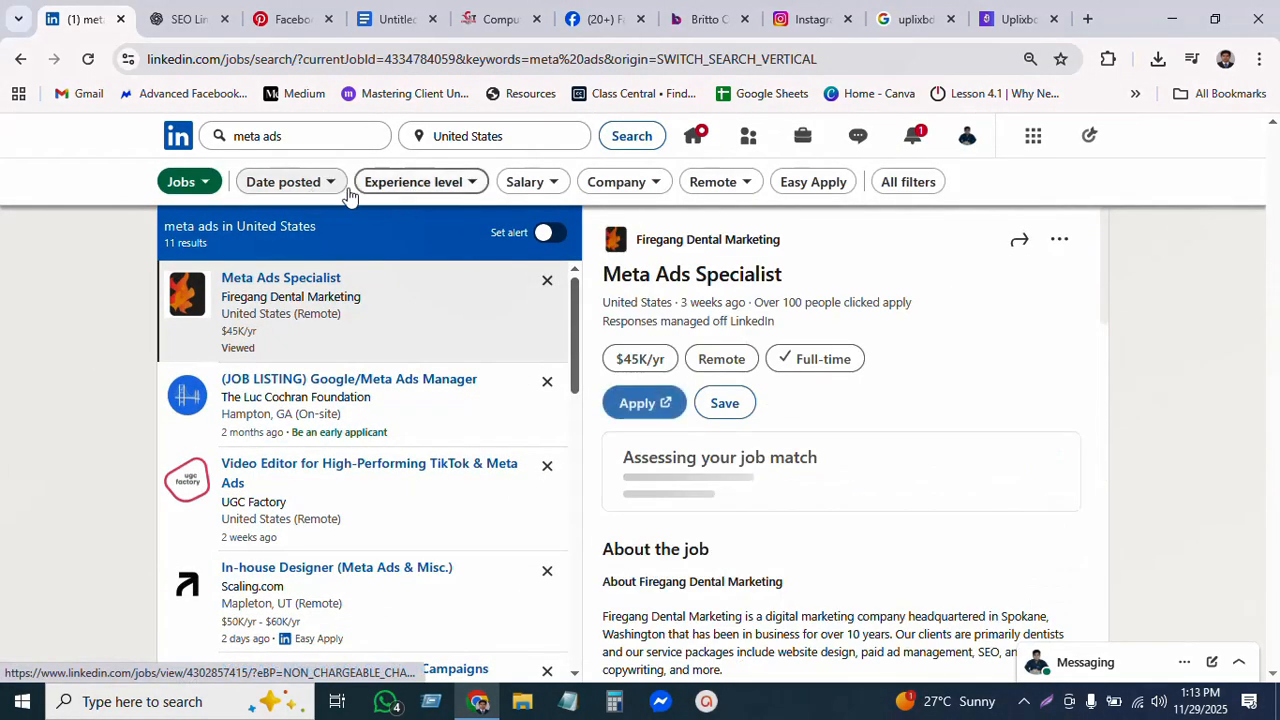
Review all the job filters, from sort order and date posted to location and industry, and return to the results.
left_click(908, 184)
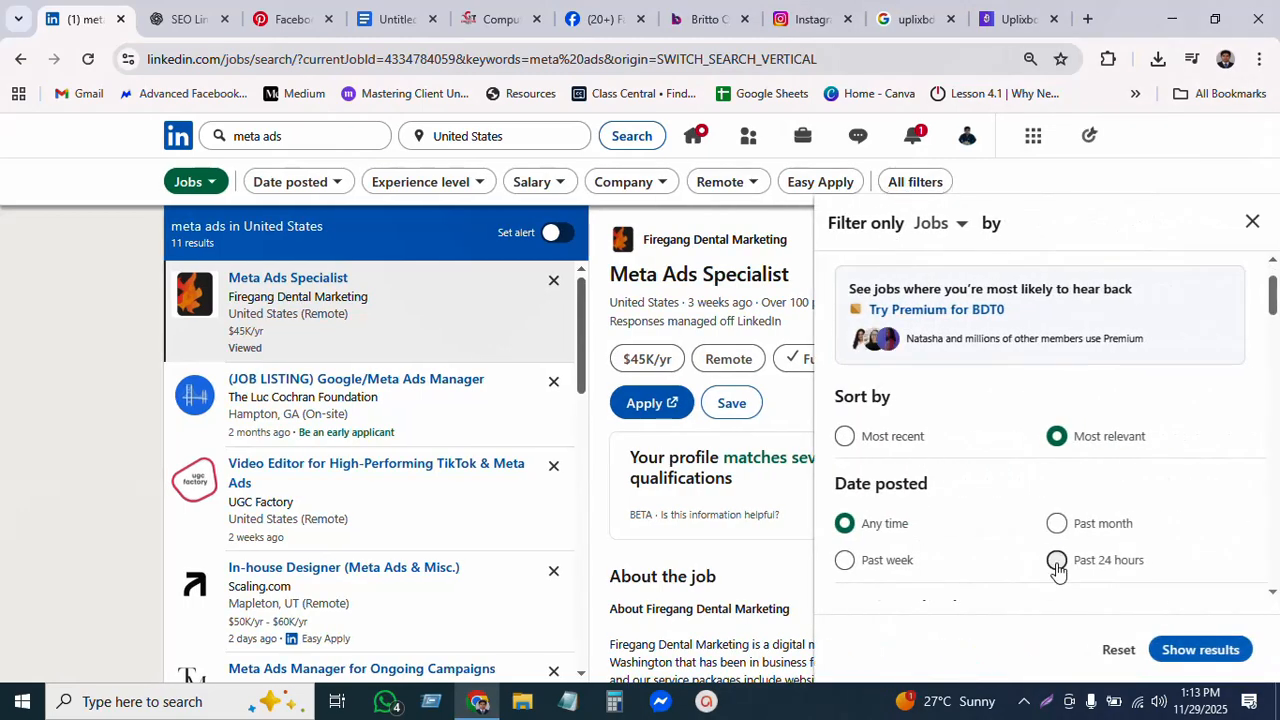
scroll(1057, 568, "down", 9)
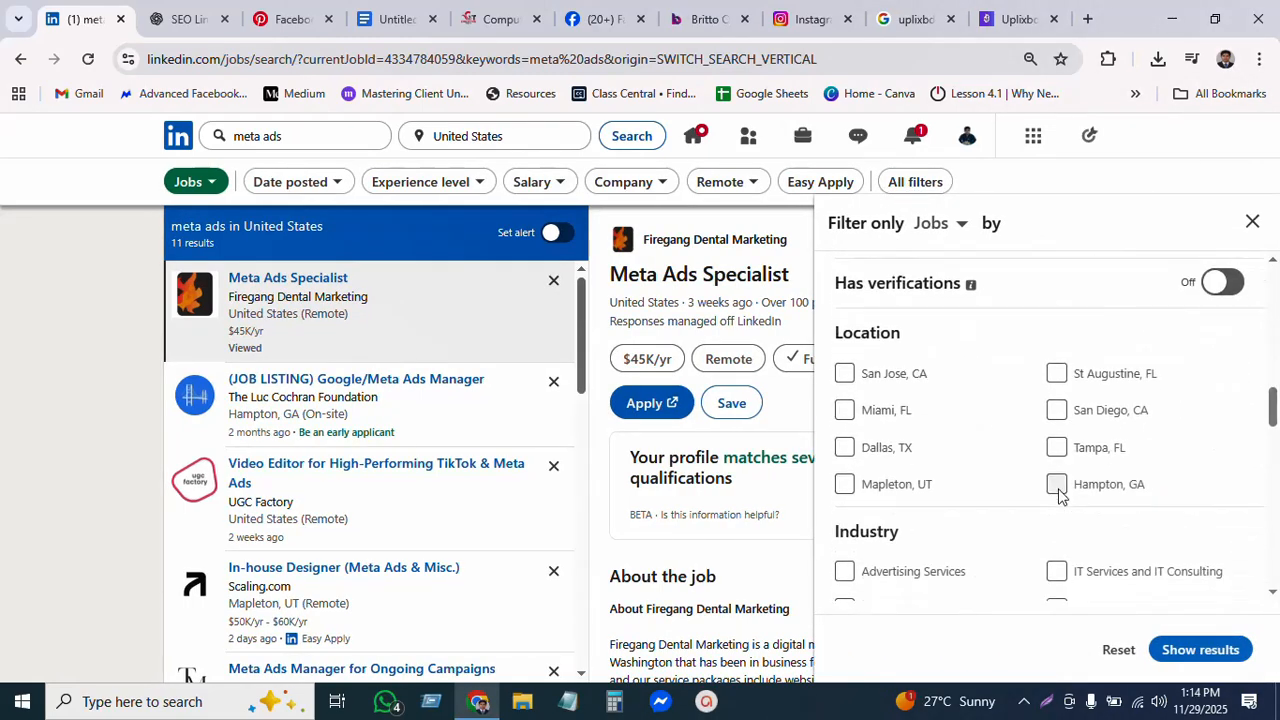
scroll(1060, 490, "down", 5)
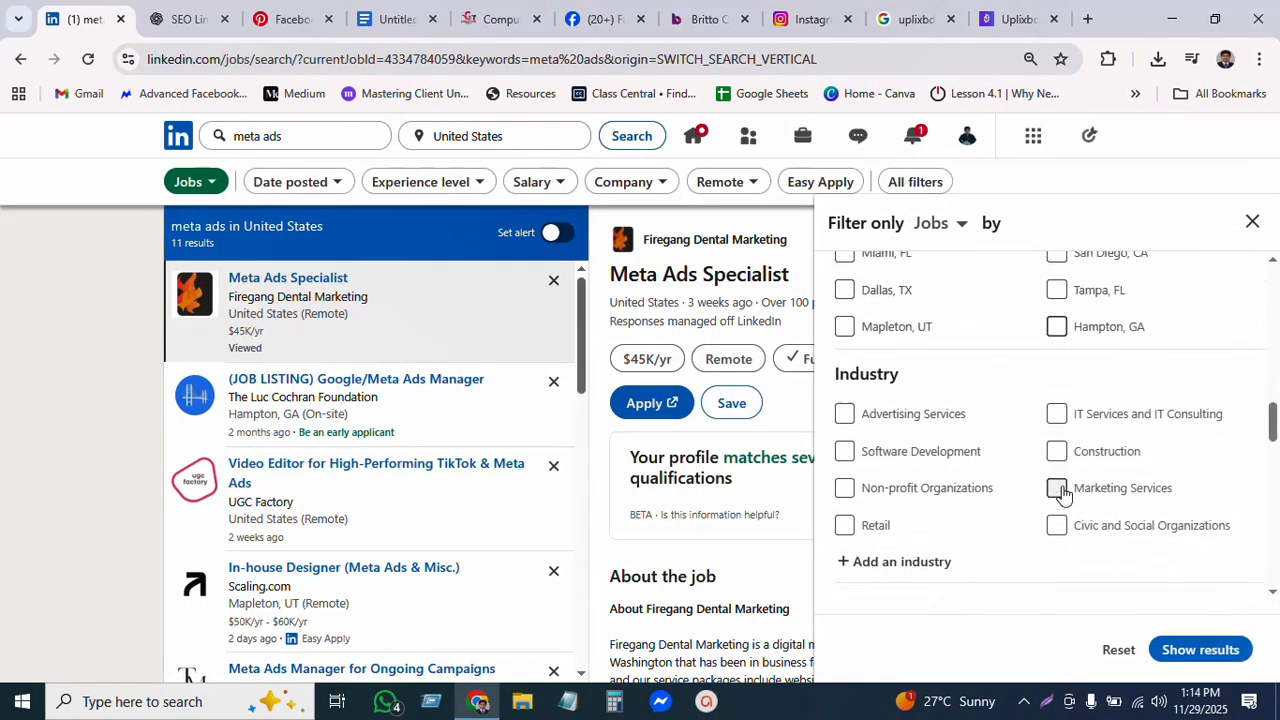
left_click(1127, 197)
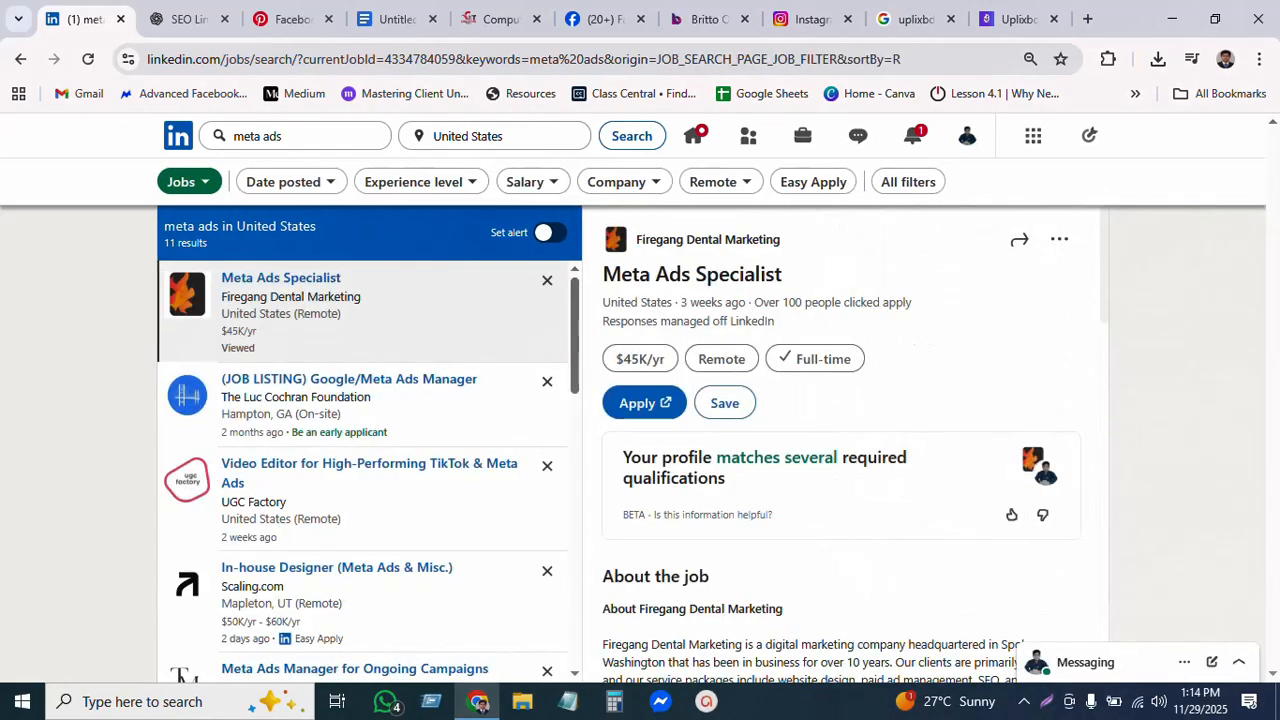
Read the Meta Ads Specialist job description and continue past the safety reminder to the employer's application page.
scroll(673, 439, "down", 3)
scroll(673, 439, "down", 6)
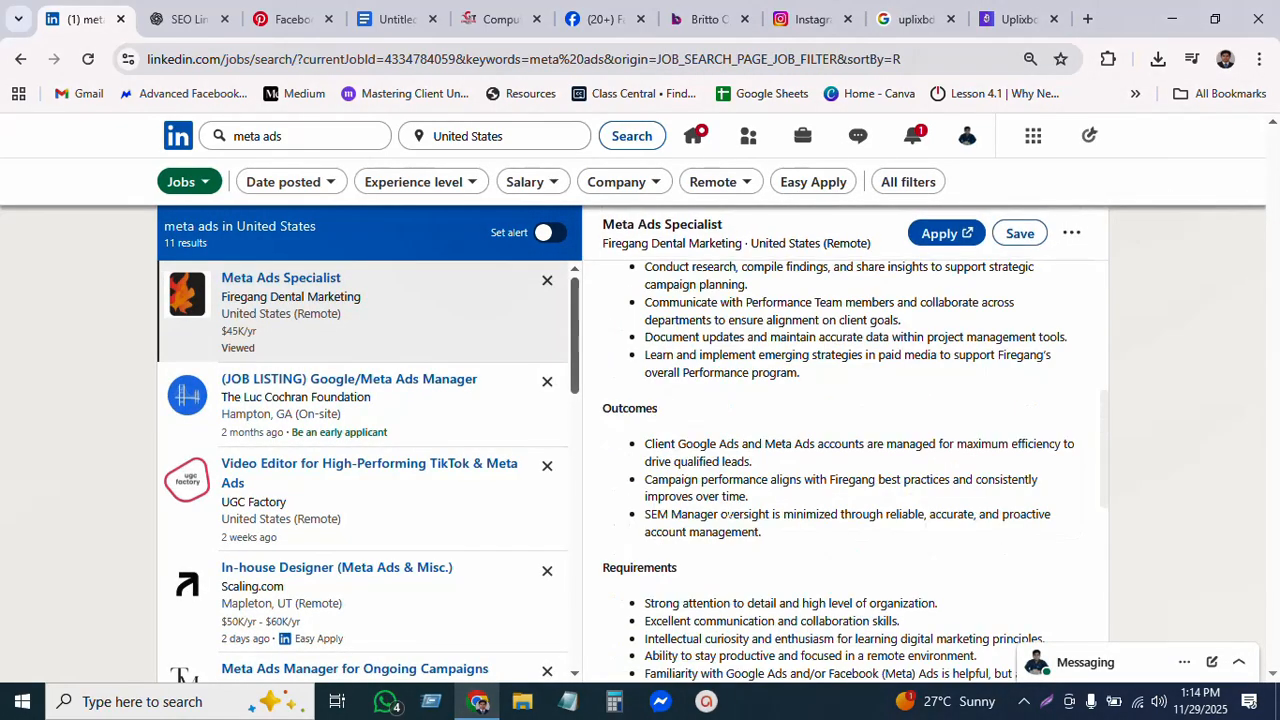
scroll(730, 518, "down", 5)
scroll(780, 510, "up", 12)
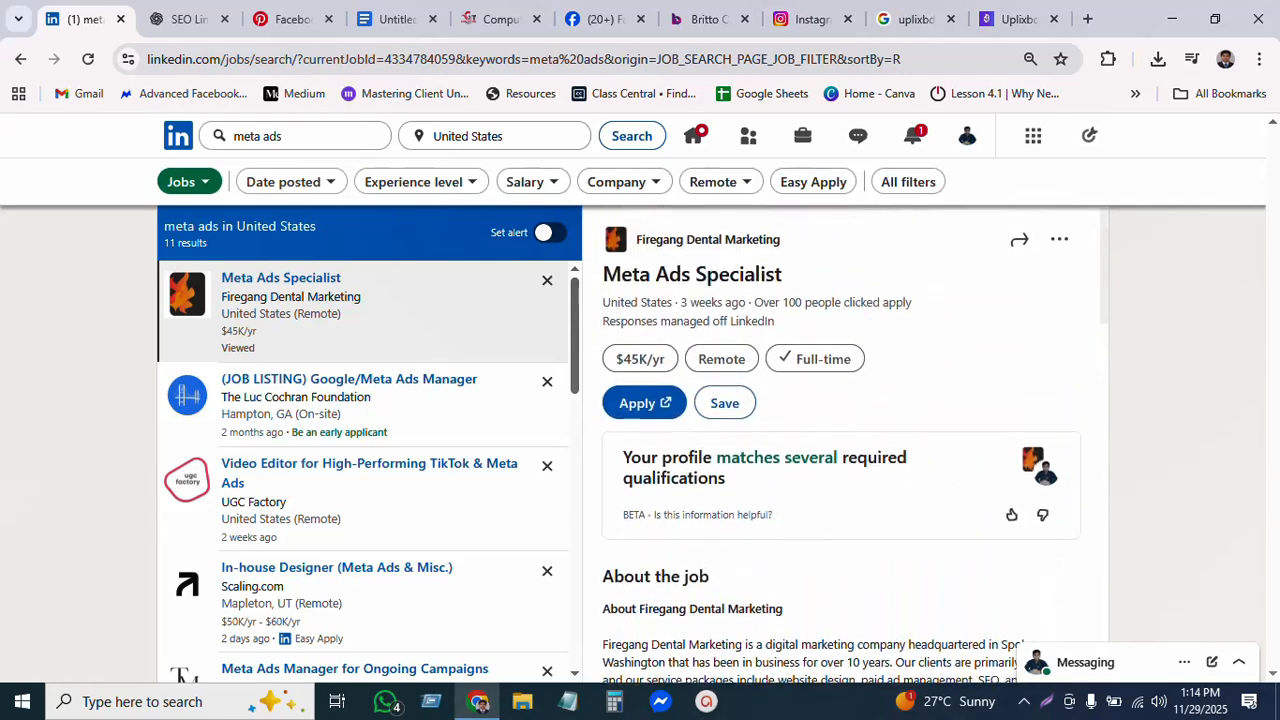
left_click(647, 406)
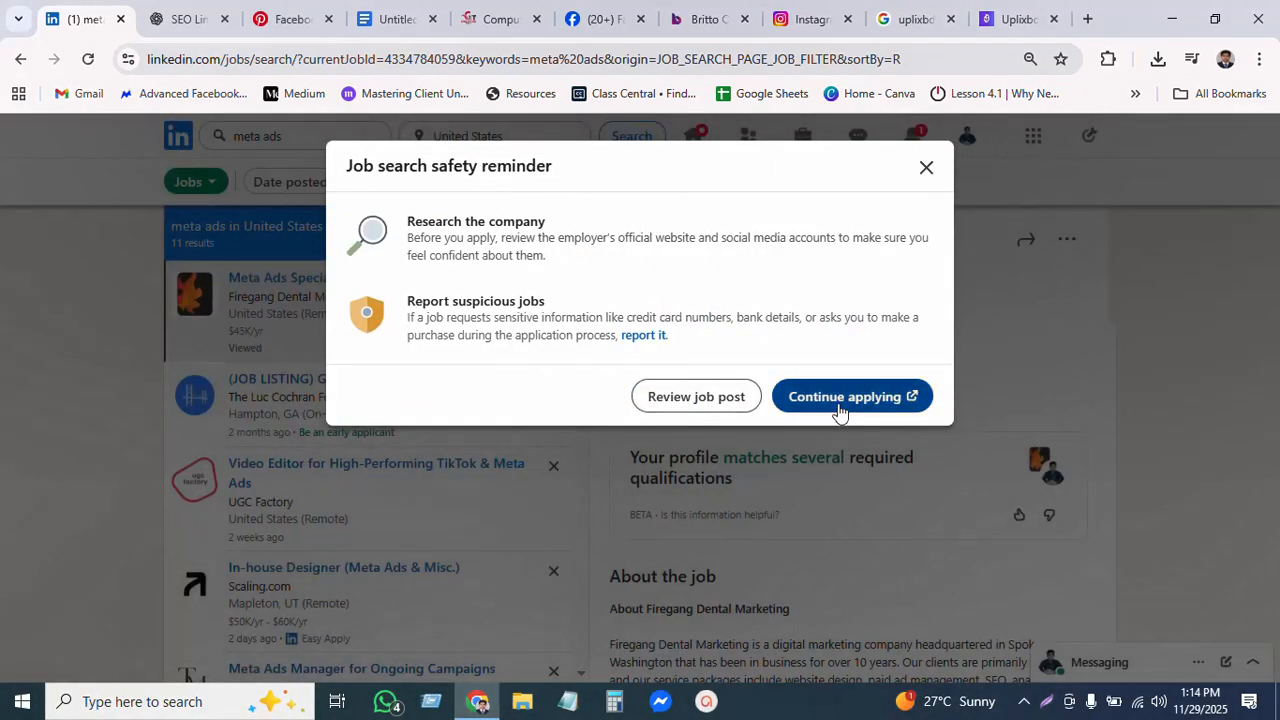
left_click(839, 408)
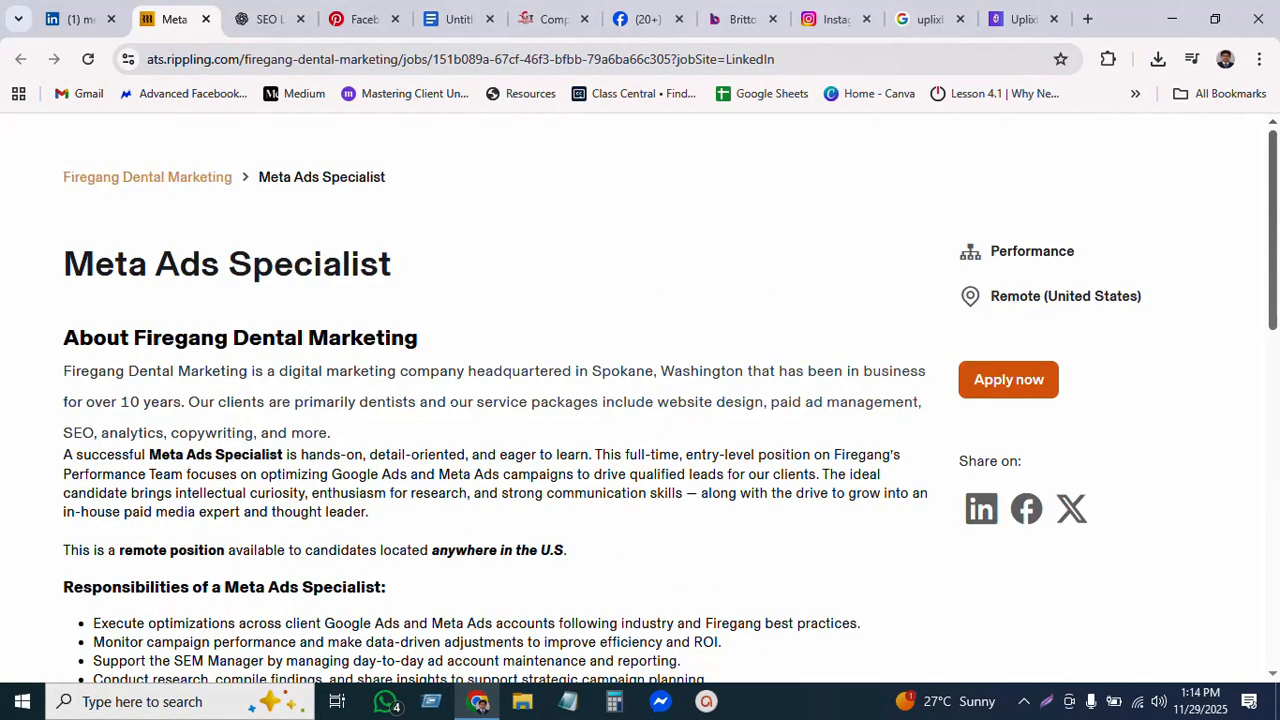
Copy the phrase "Performance Team members" from the posting's responsibilities into a blank Notepad document and return to the posting.
scroll(452, 405, "down", 3)
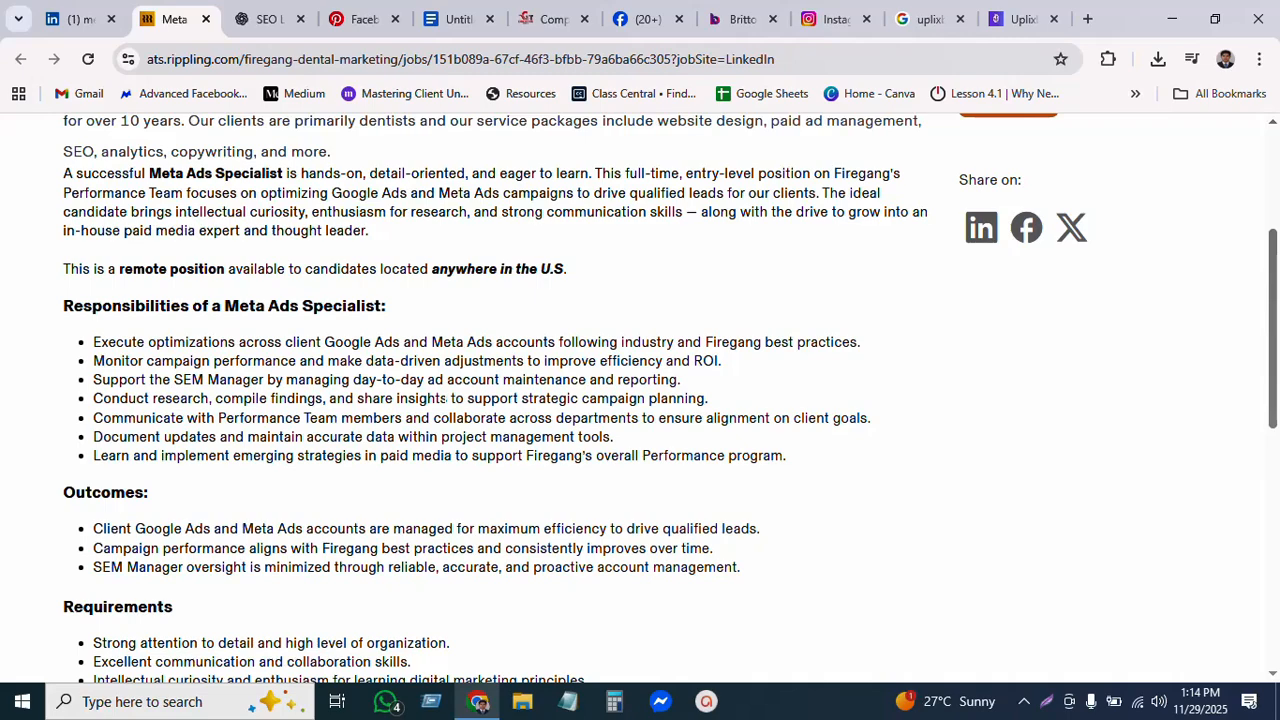
scroll(395, 421, "up", 3)
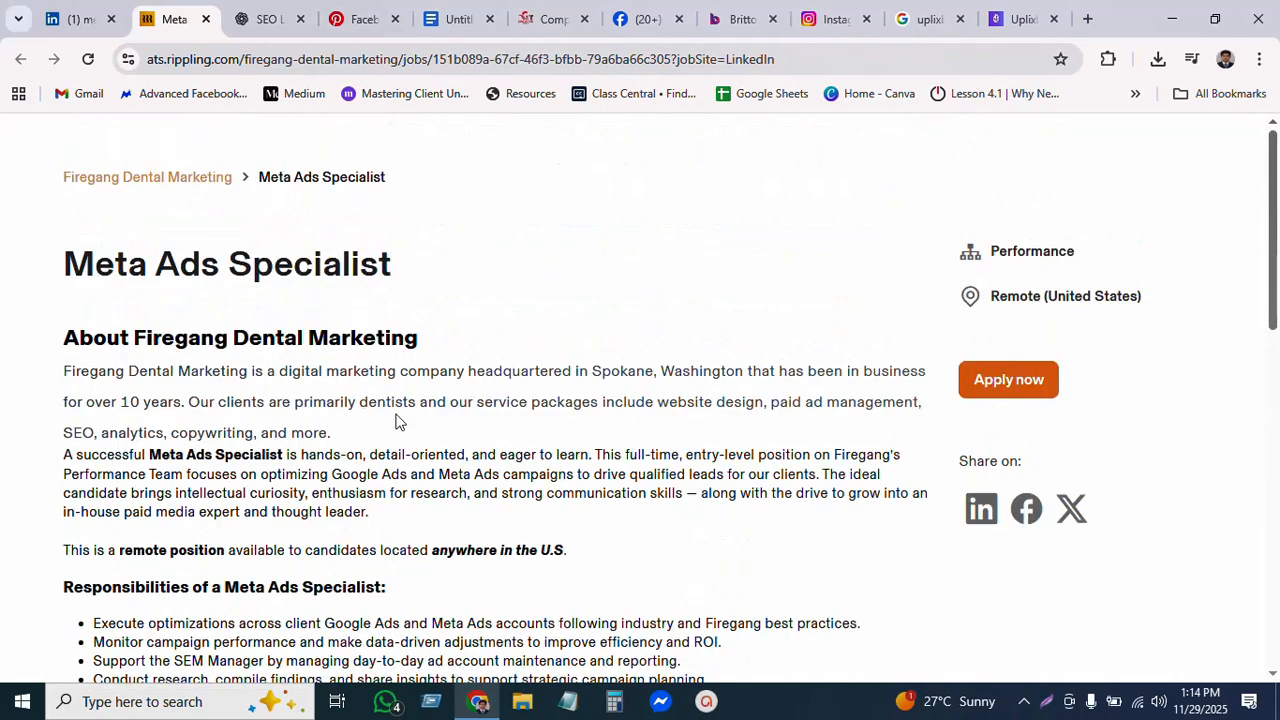
scroll(397, 401, "down", 1)
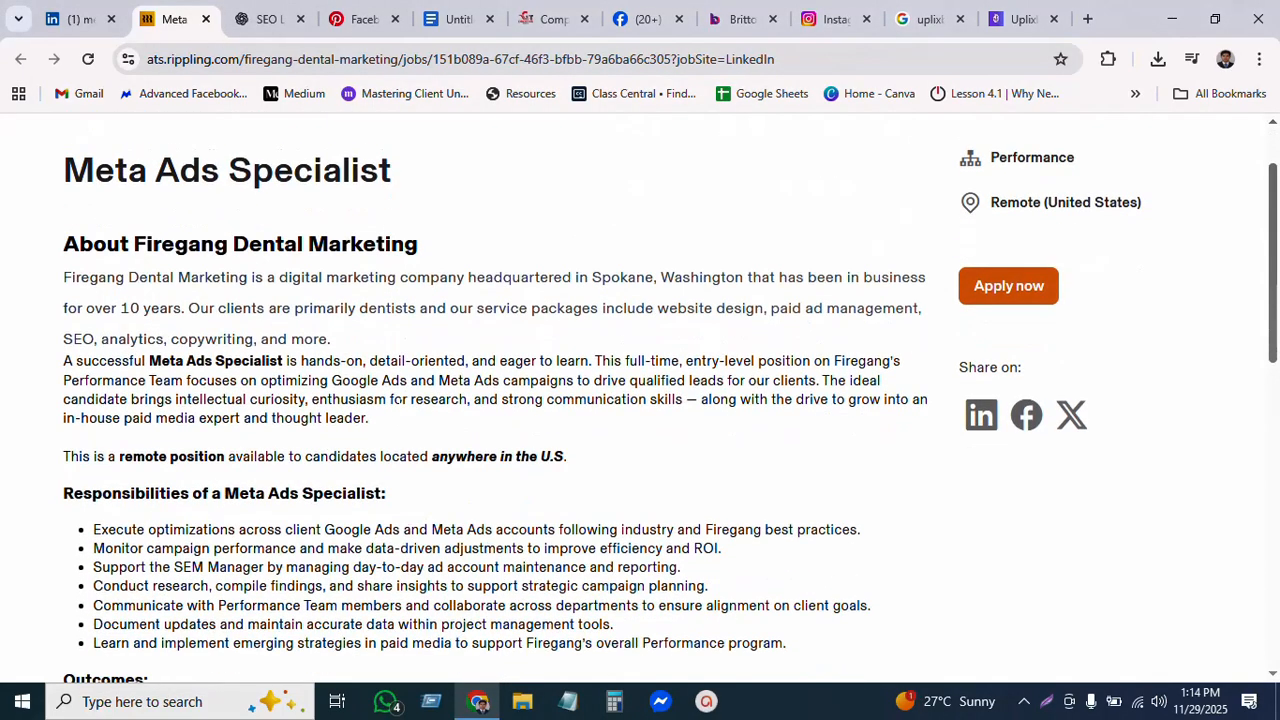
scroll(670, 404, "down", 4)
scroll(670, 404, "up", 4)
scroll(189, 399, "down", 1)
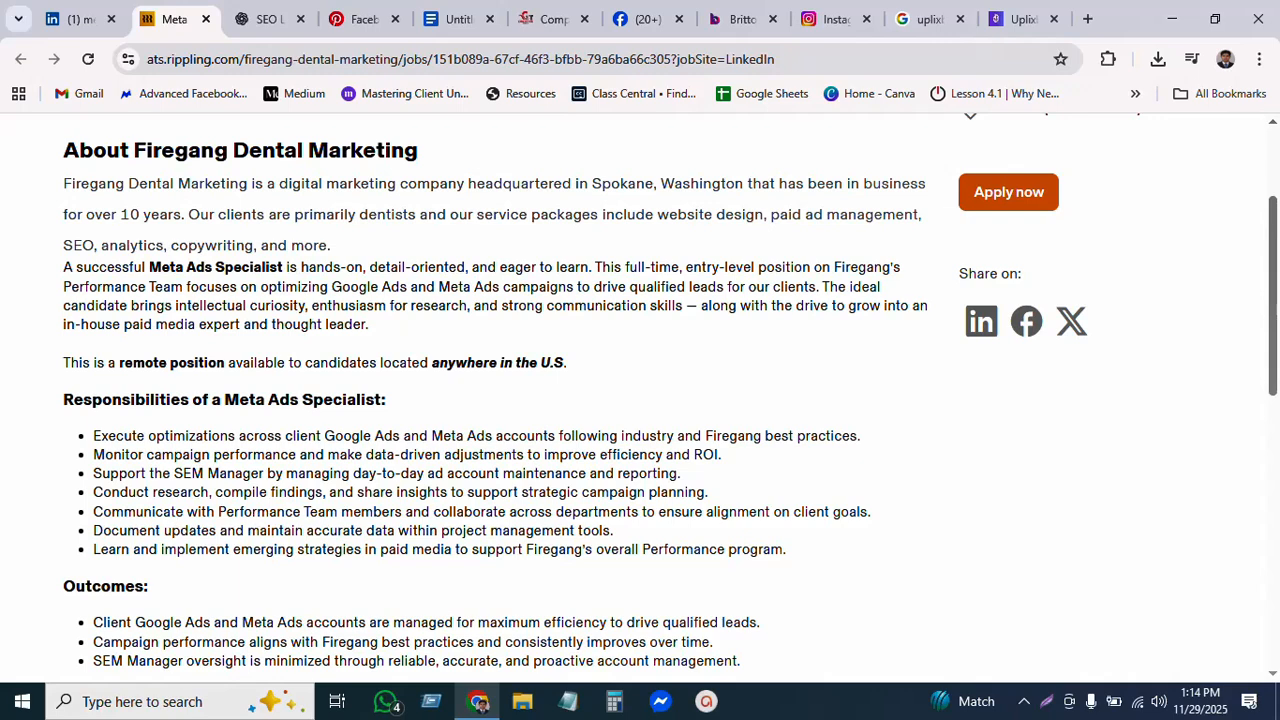
left_click_drag(217, 512, 402, 512)
key("ctrl+c")
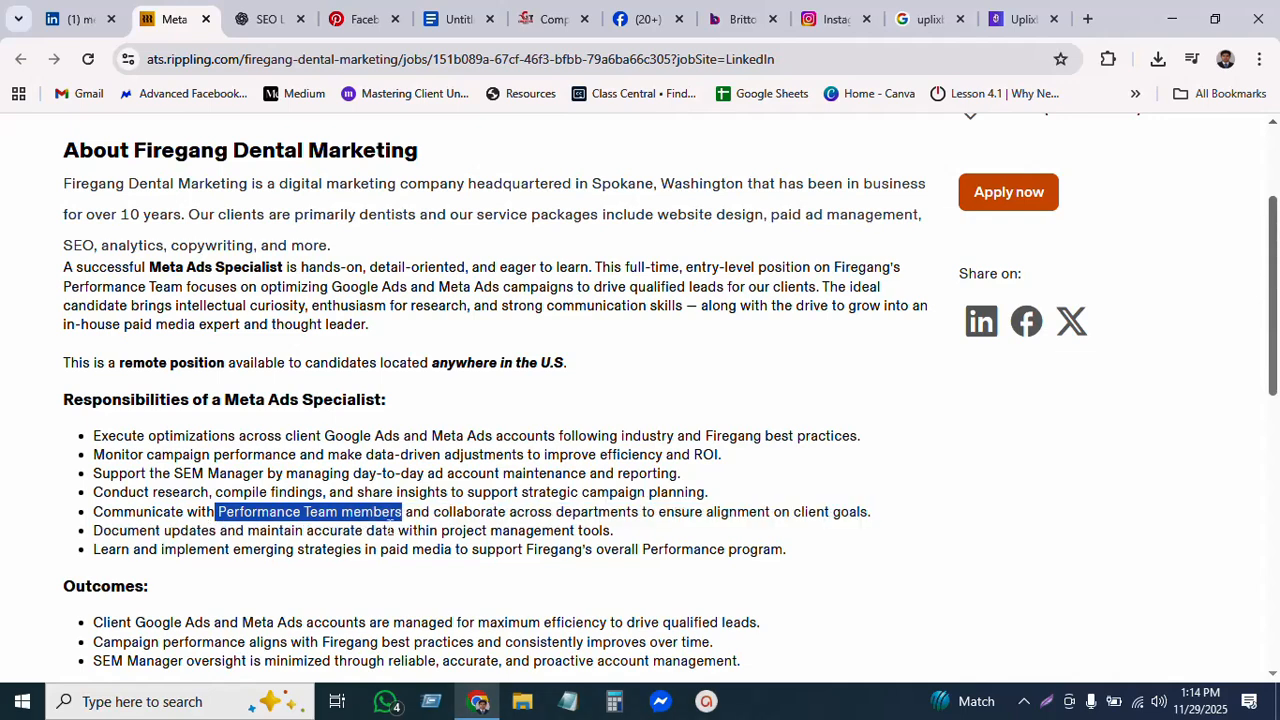
left_click(567, 703)
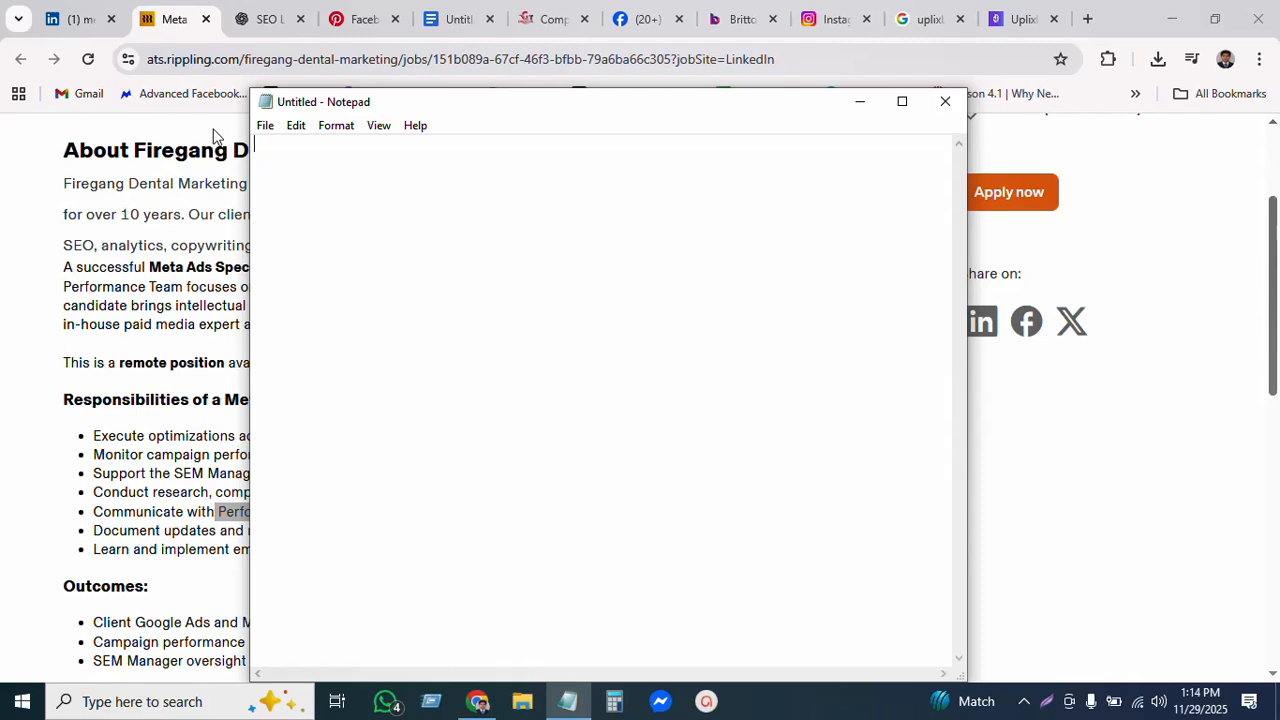
key("ctrl+v")
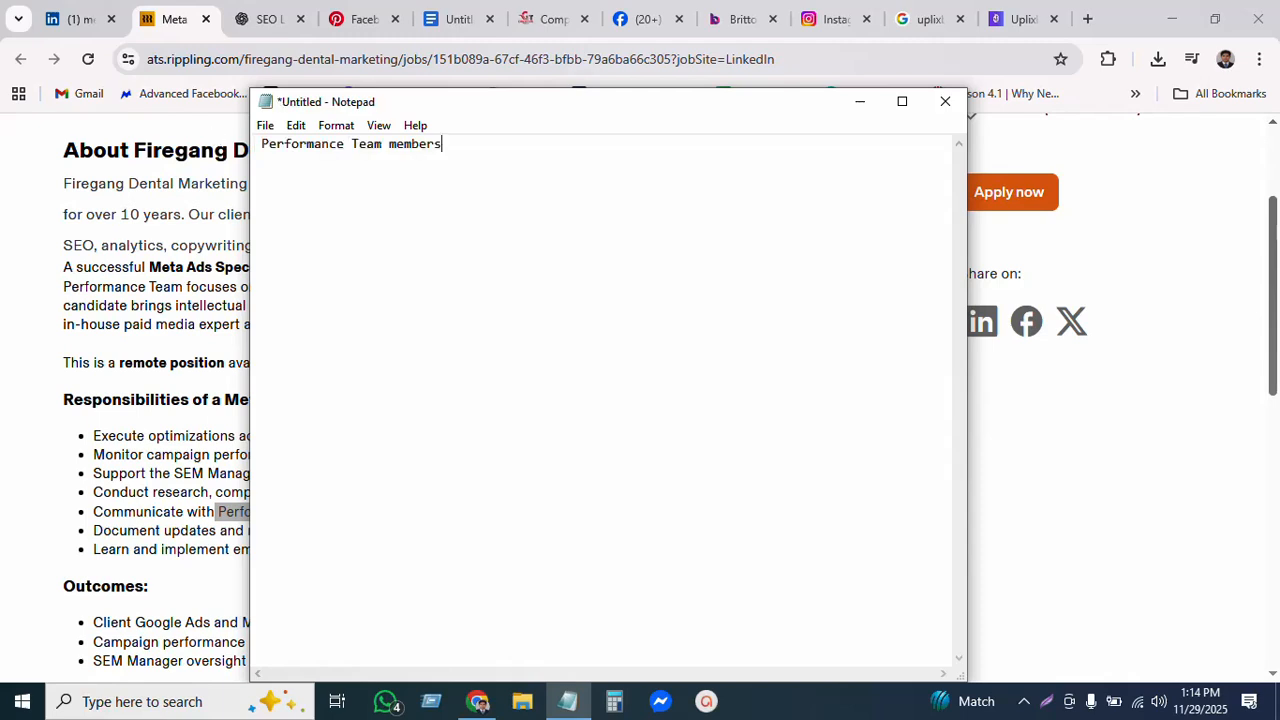
left_click(862, 104)
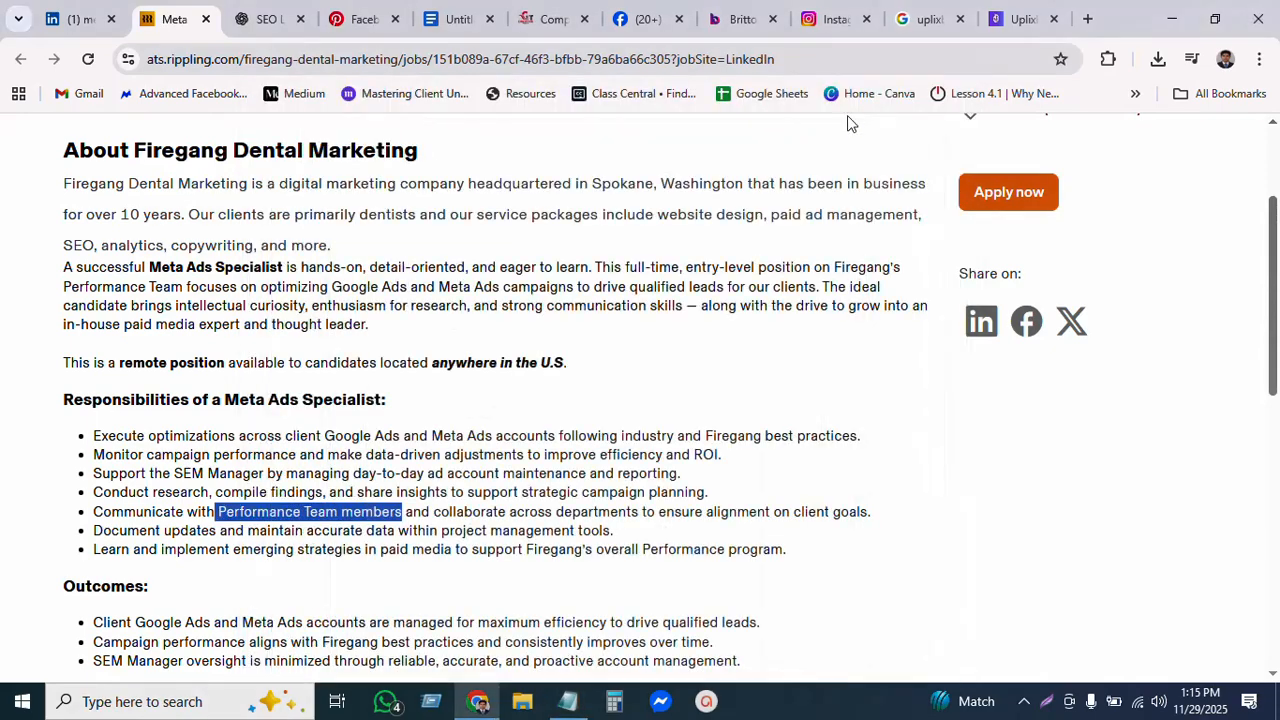
Copy "collaboration skills" from the Requirements section onto a new line in Notepad and return to the posting.
scroll(131, 433, "down", 3)
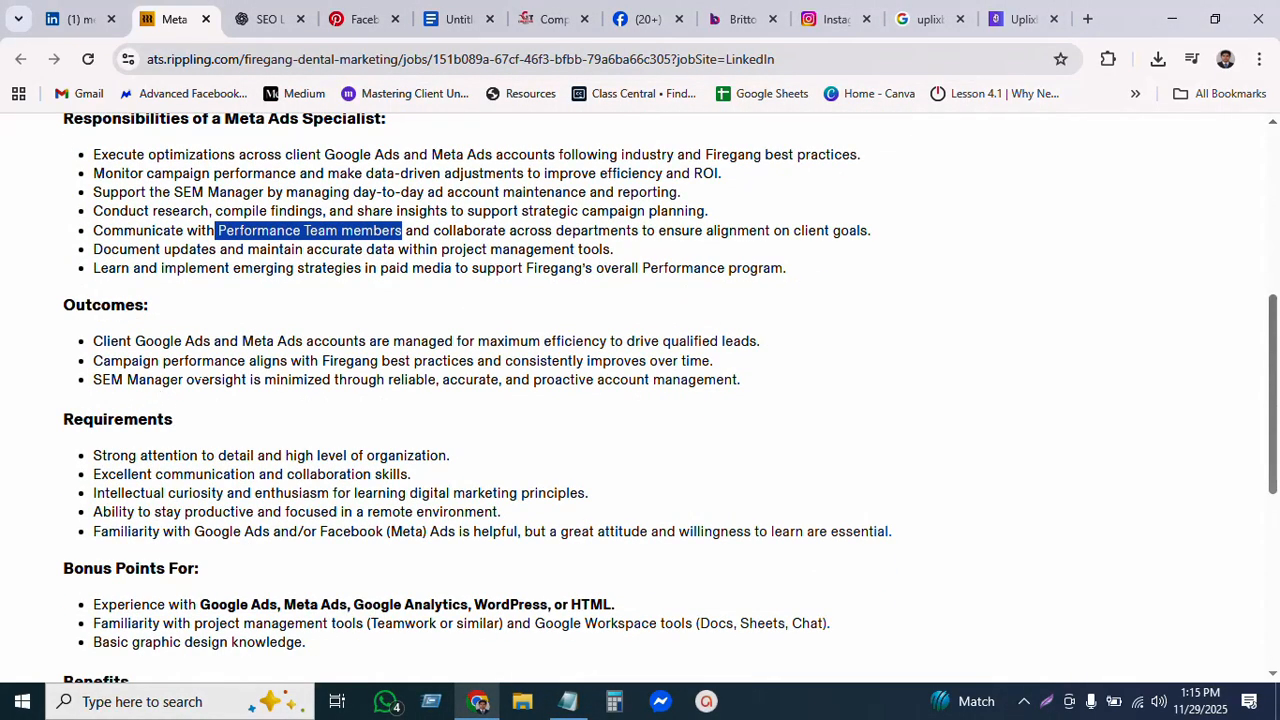
scroll(310, 410, "up", 1)
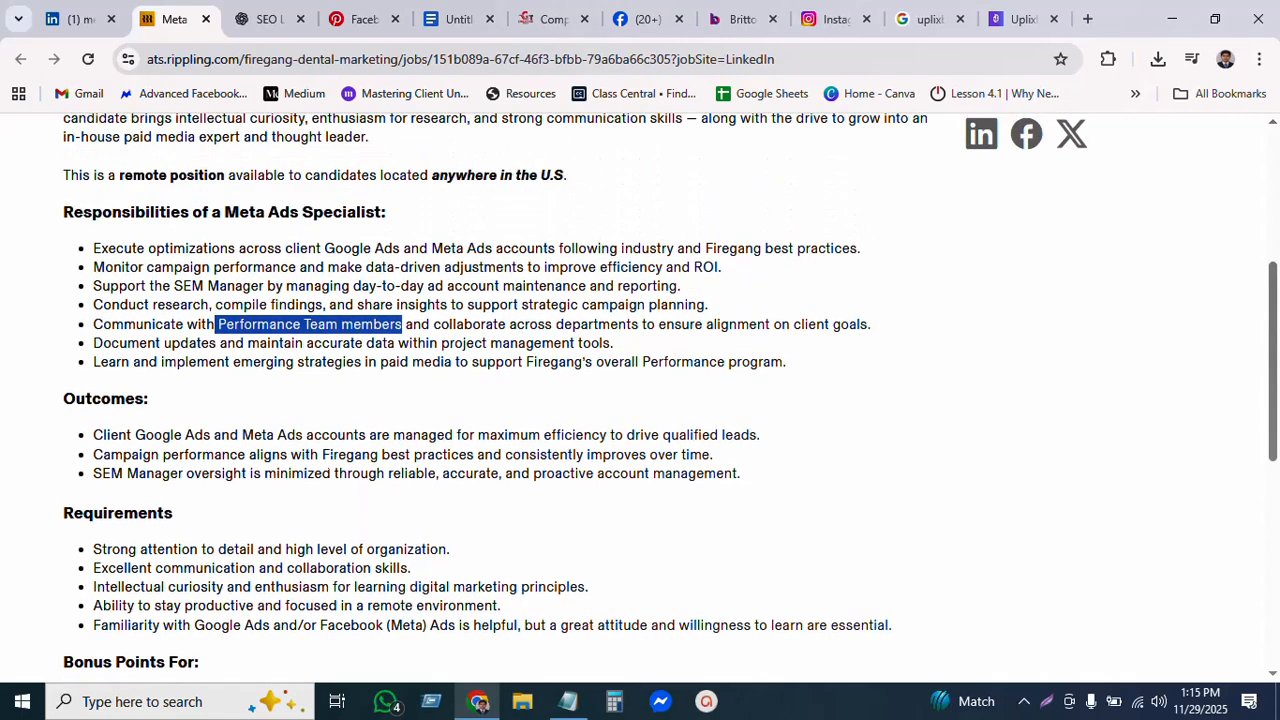
scroll(233, 447, "down", 3)
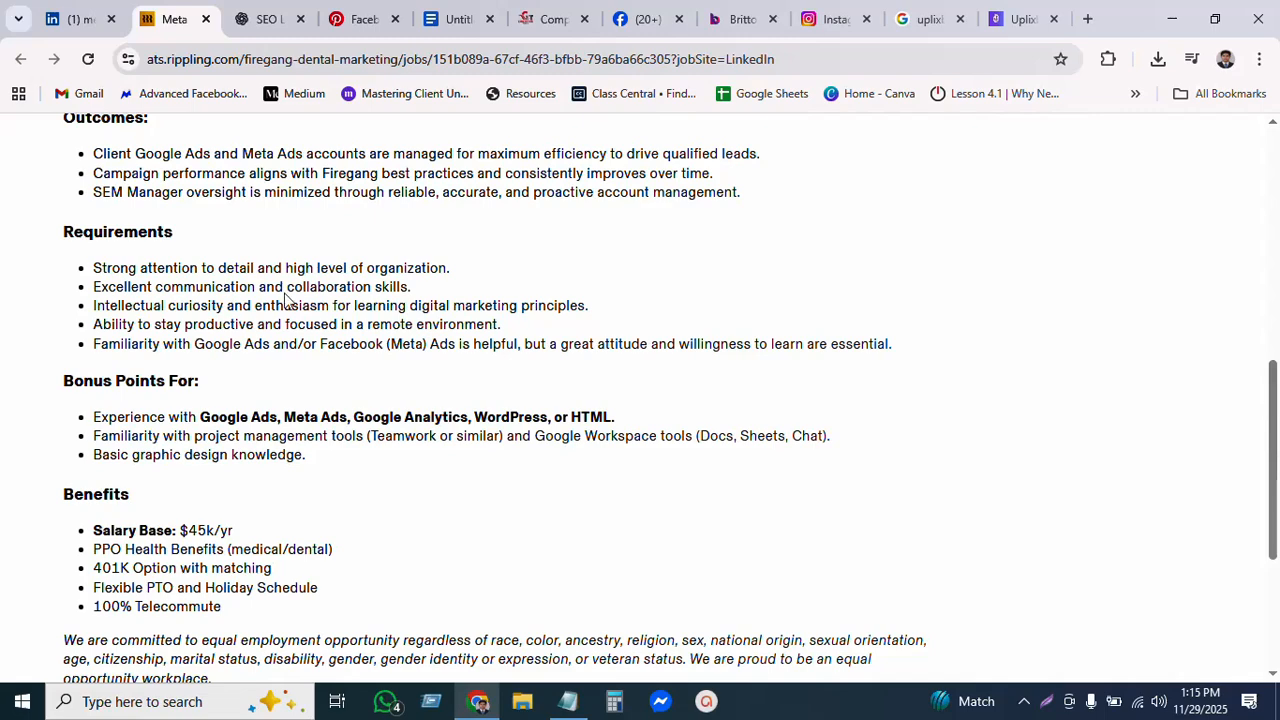
left_click_drag(287, 287, 408, 287)
key("ctrl+c")
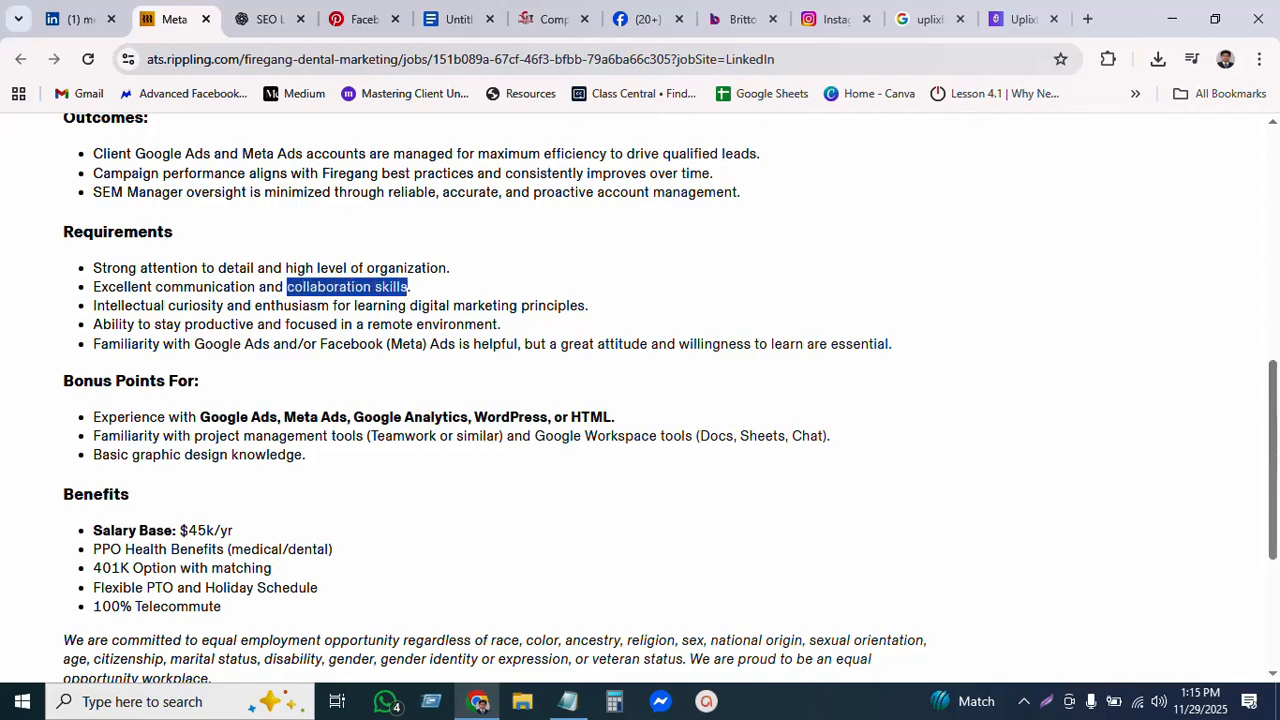
left_click(572, 705)
key("Return")
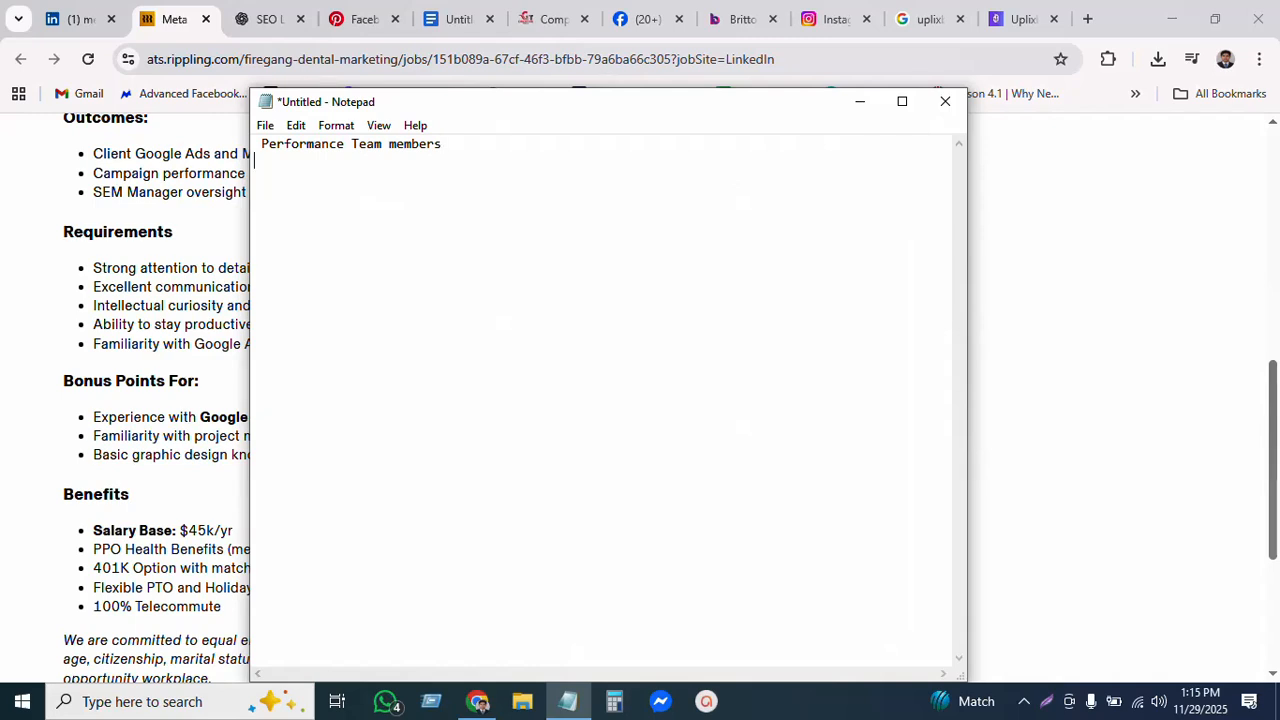
key("ctrl+v")
left_click(220, 248)
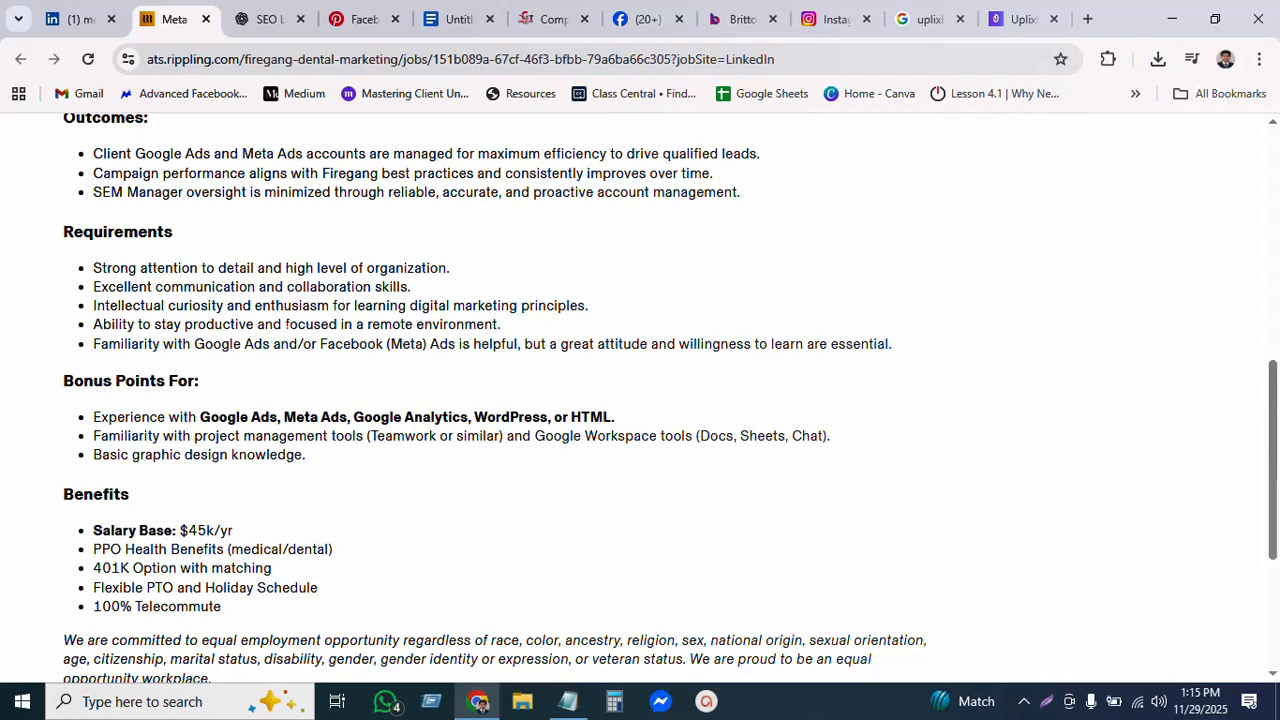
Add "focused in a remote environment" from the Requirements section to the Notepad list, start a new line, and return to the posting.
left_click_drag(286, 324, 500, 326)
key("ctrl+c")
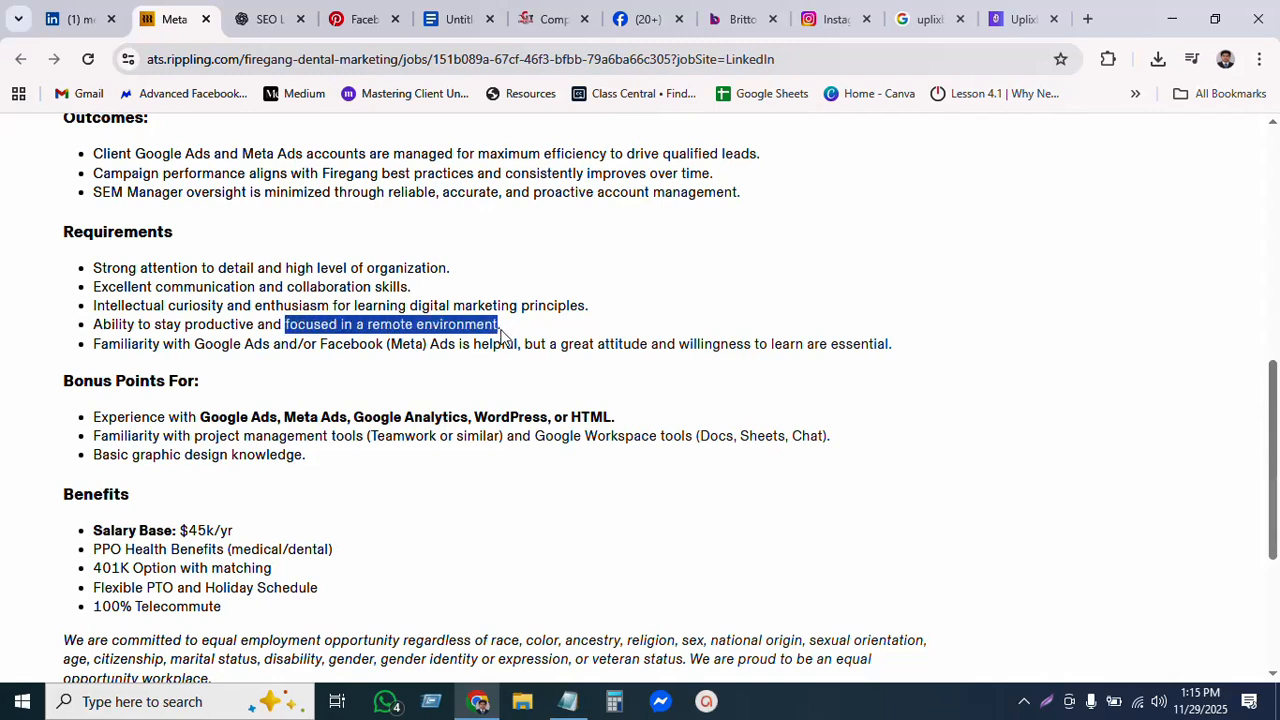
left_click(568, 705)
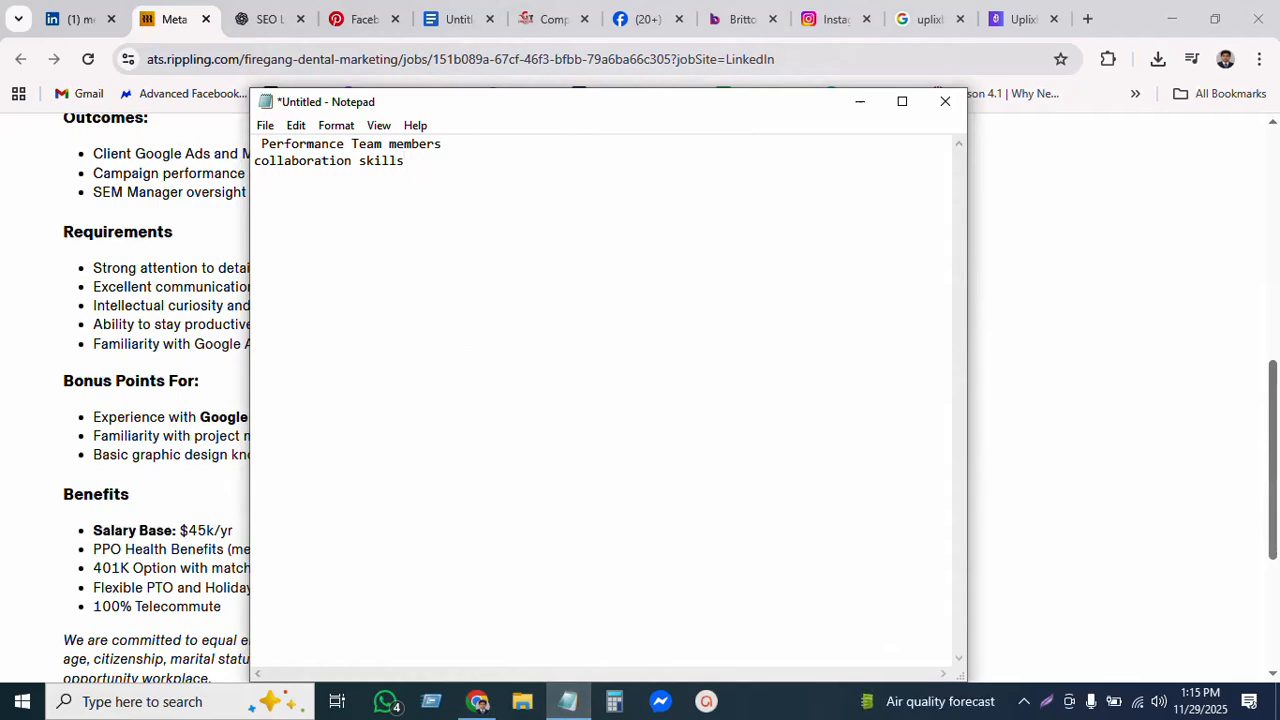
key("ctrl+v")
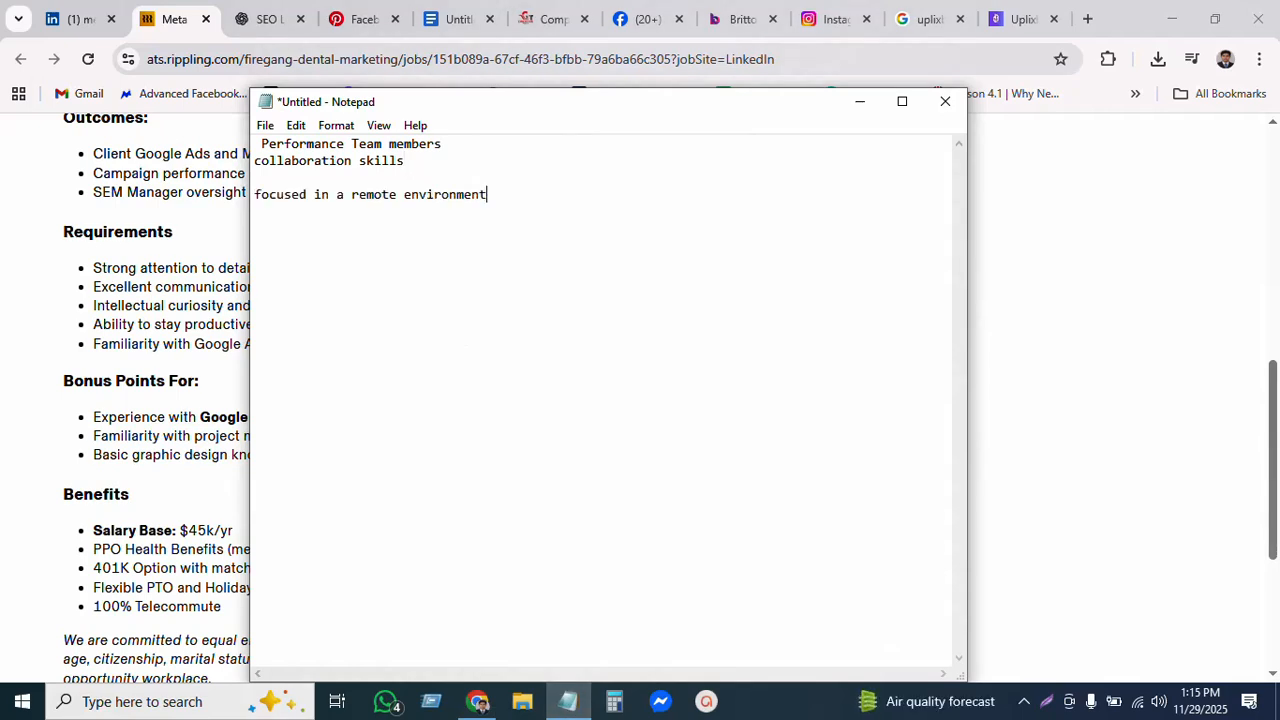
key("Return")
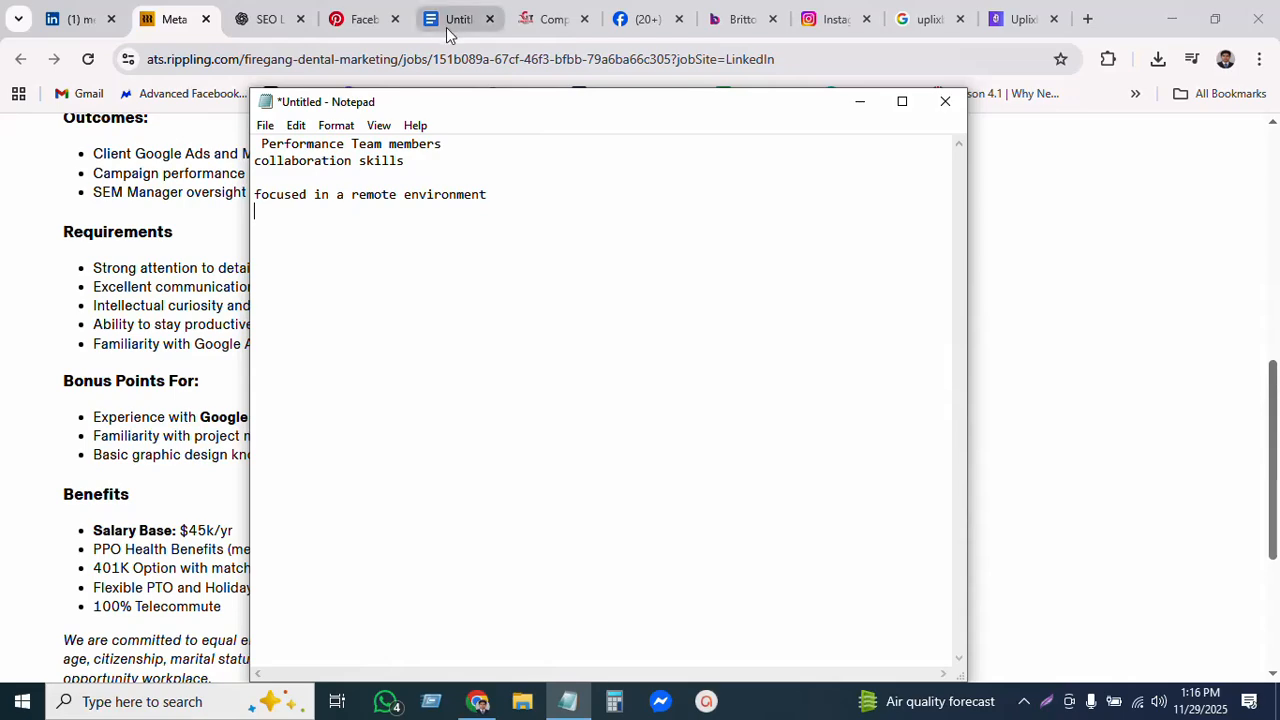
left_click(858, 102)
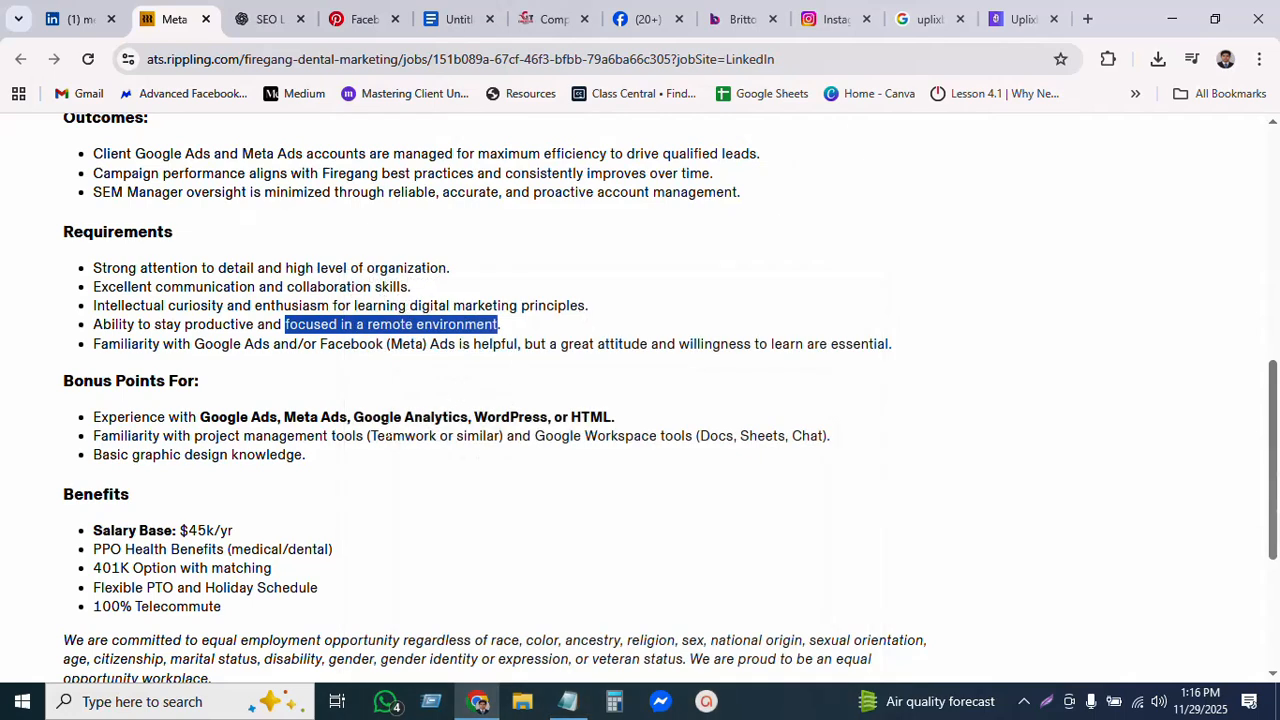
left_click(330, 345)
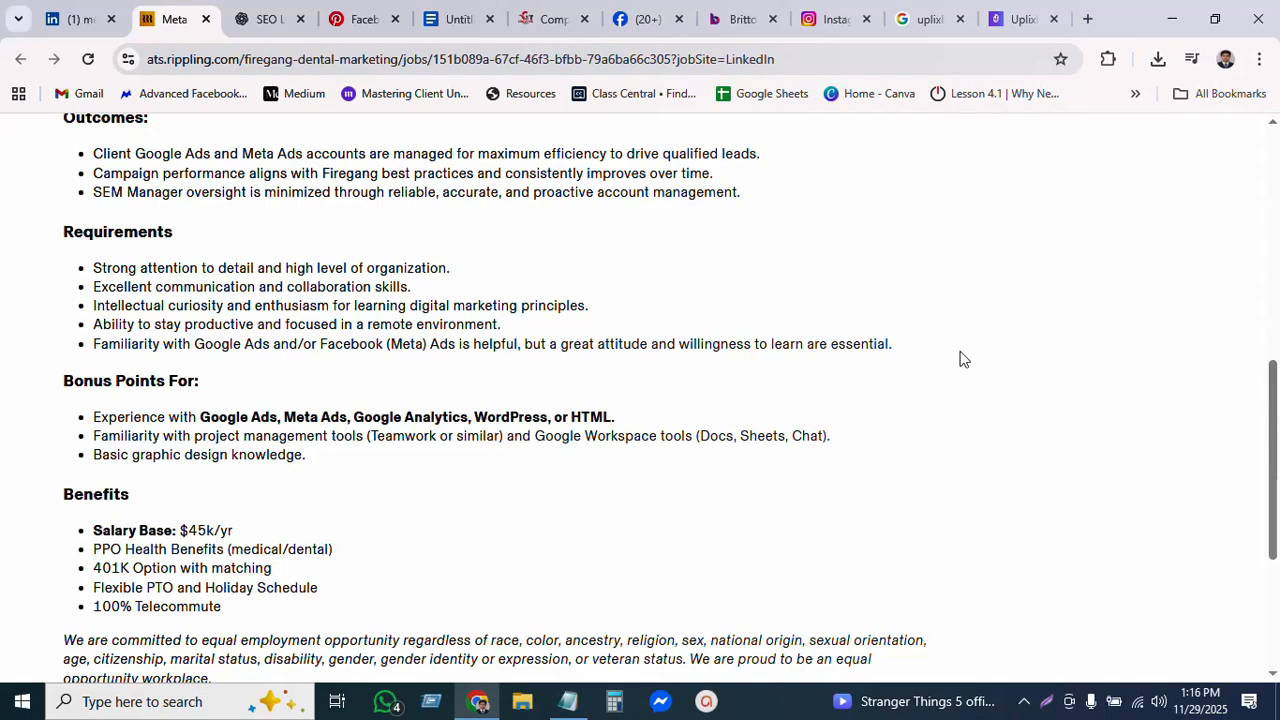
Review the posting's benefits section and the phrases collected in Notepad, and return to the LinkedIn job results.
scroll(655, 415, "down", 2)
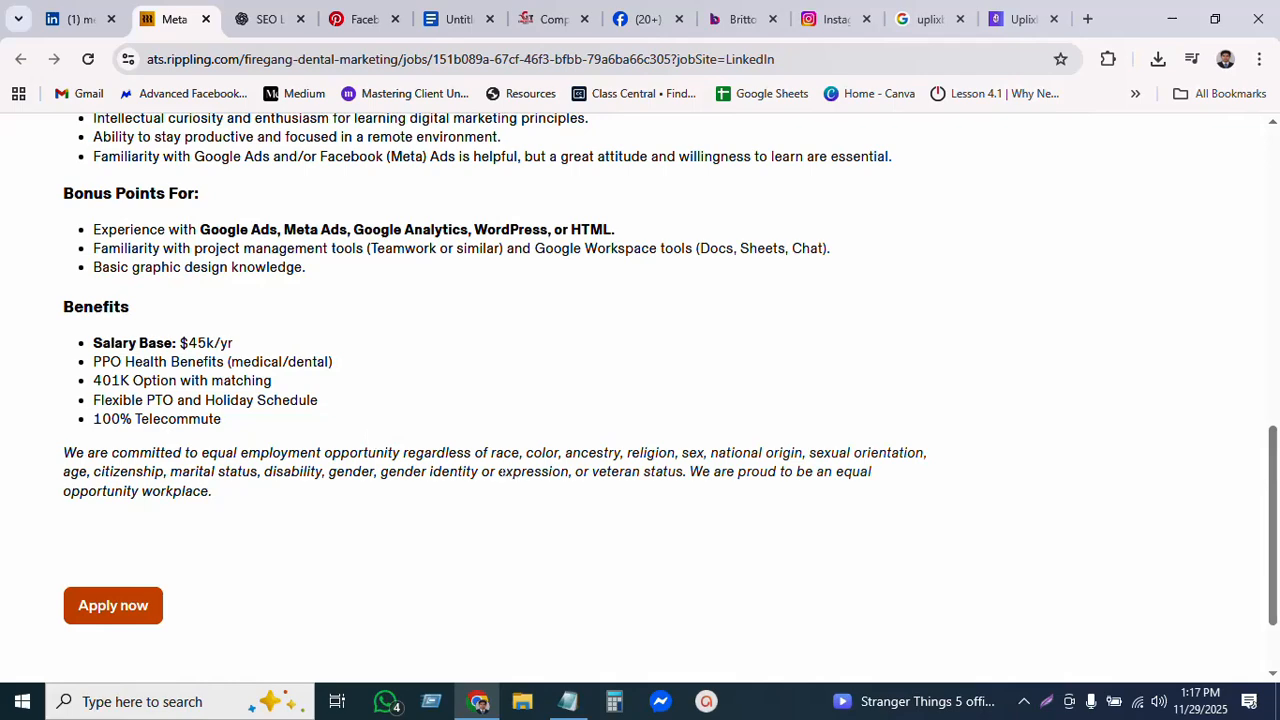
scroll(530, 518, "down", 1)
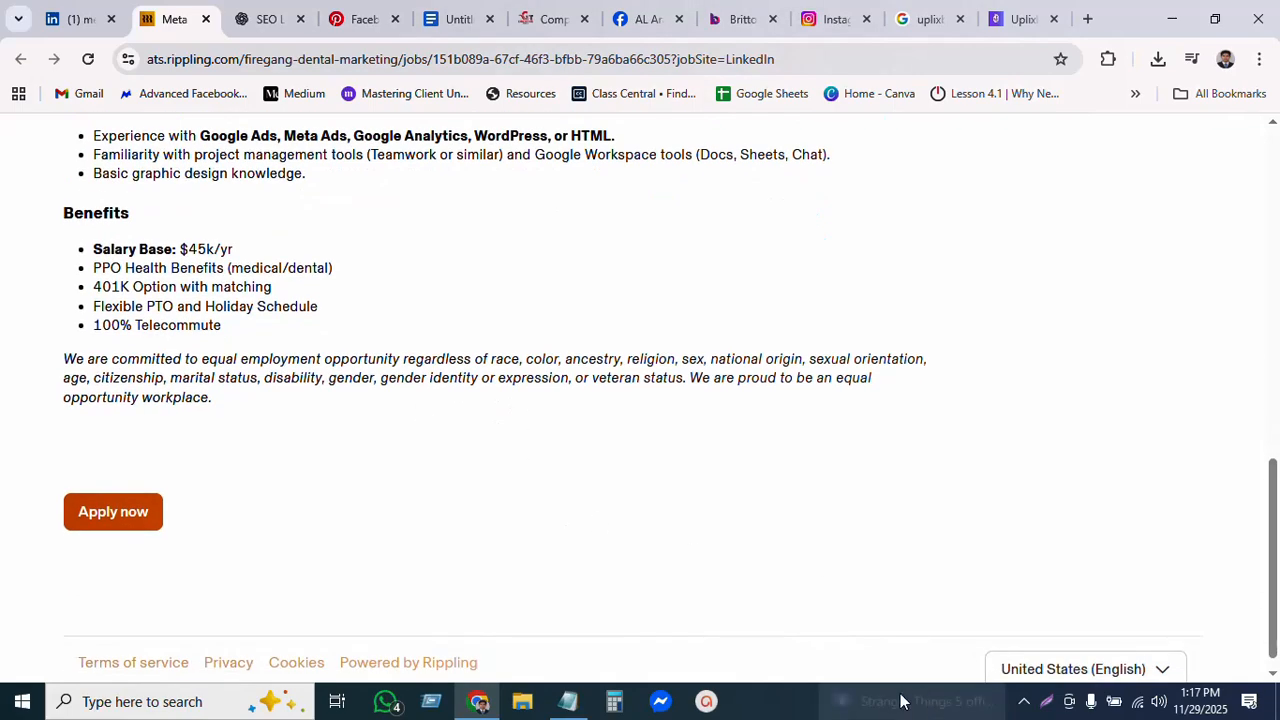
left_click(568, 701)
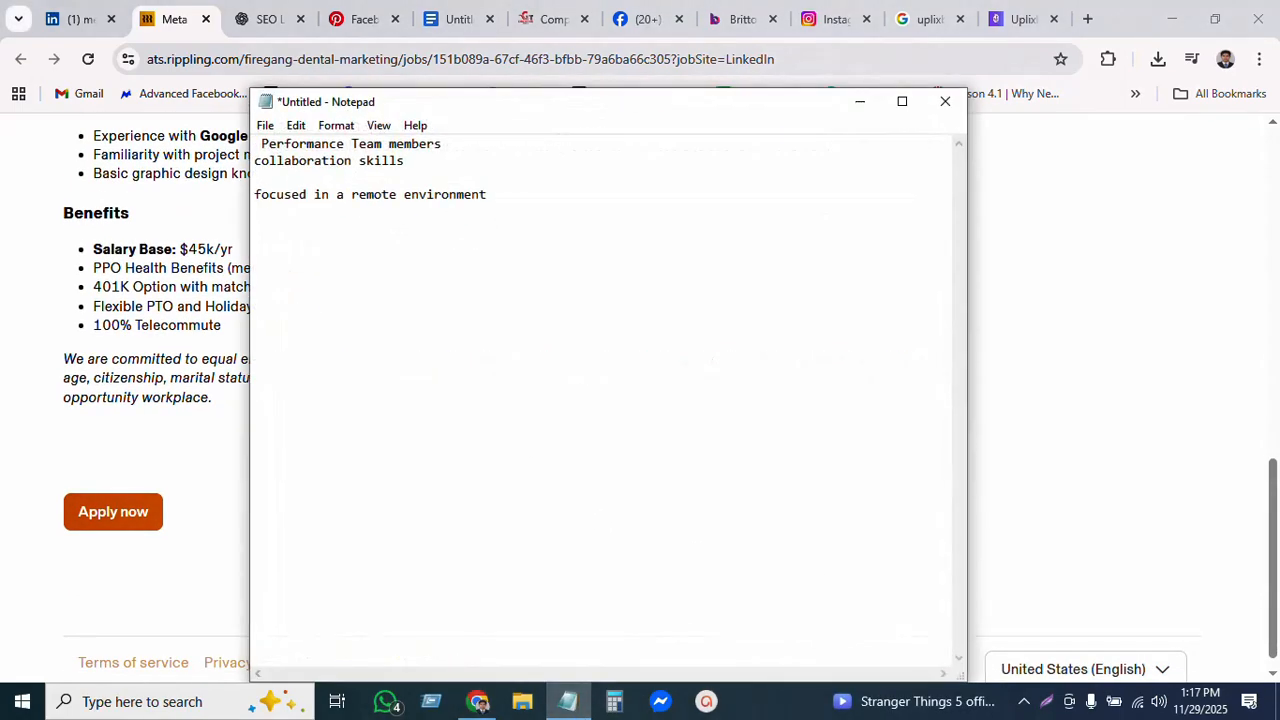
left_click(329, 194)
double_click(452, 194)
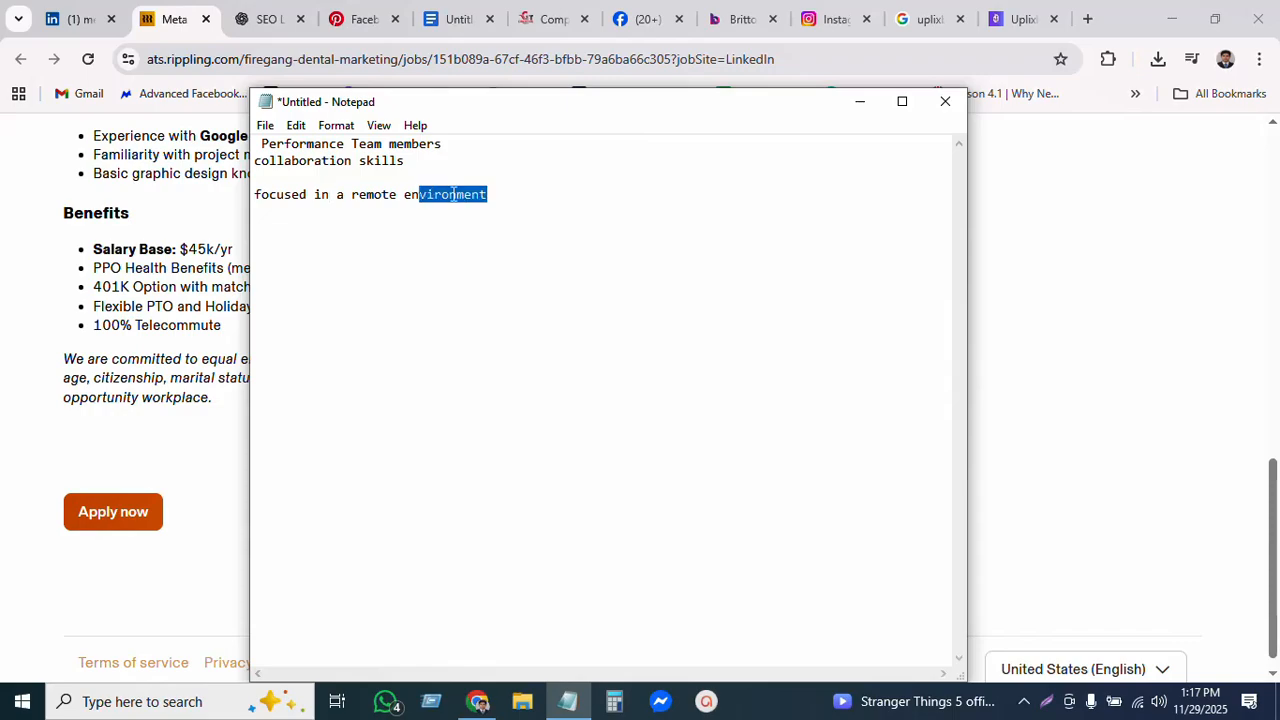
key("ctrl+a")
left_click(859, 102)
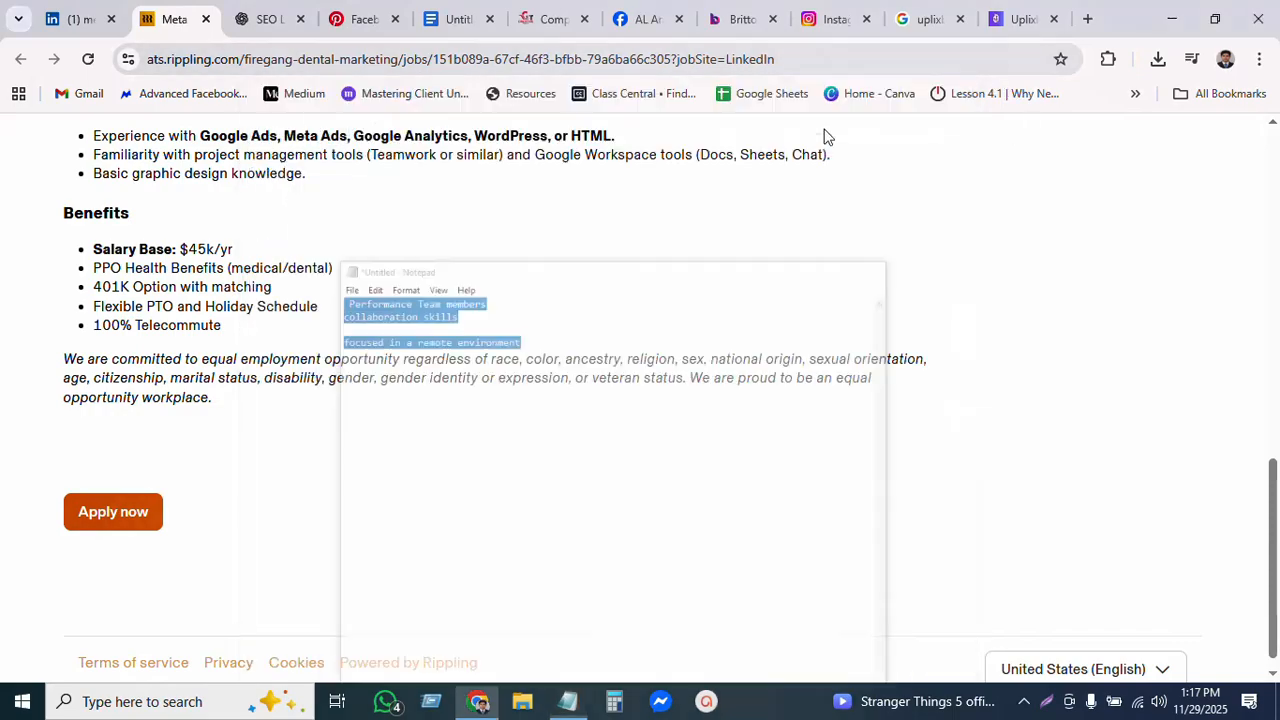
scroll(590, 345, "up", 15)
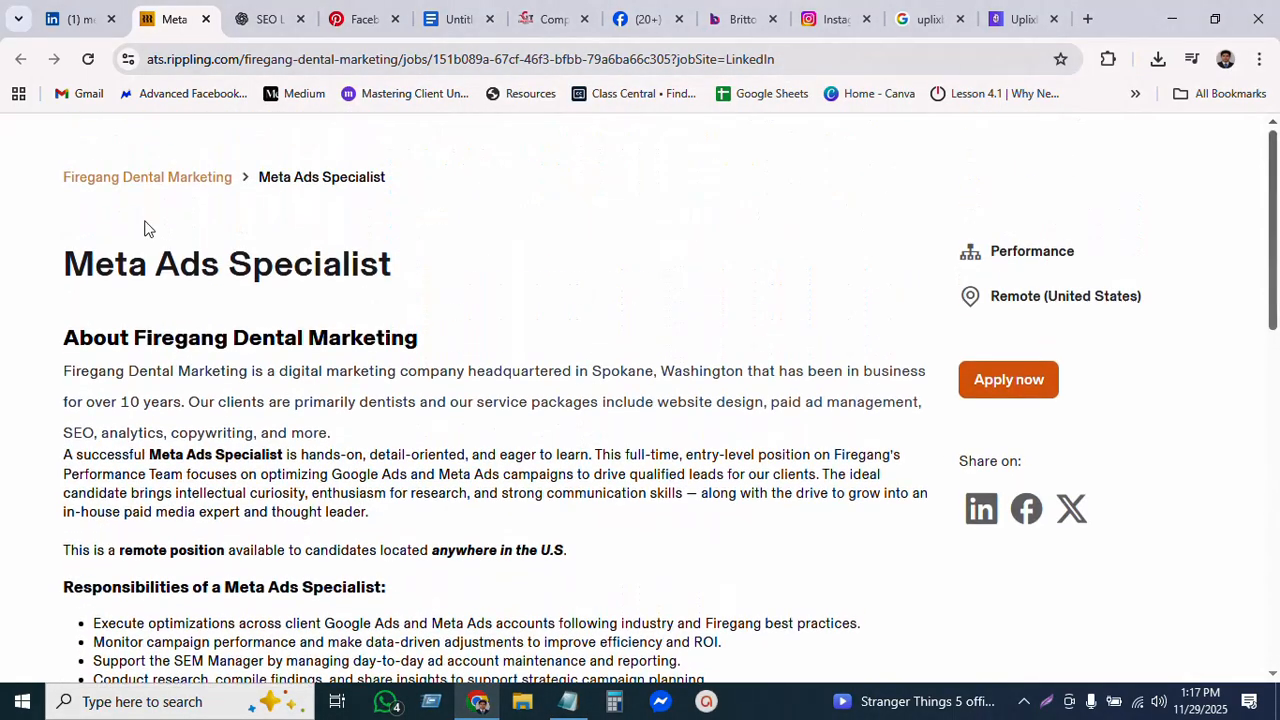
left_click(83, 21)
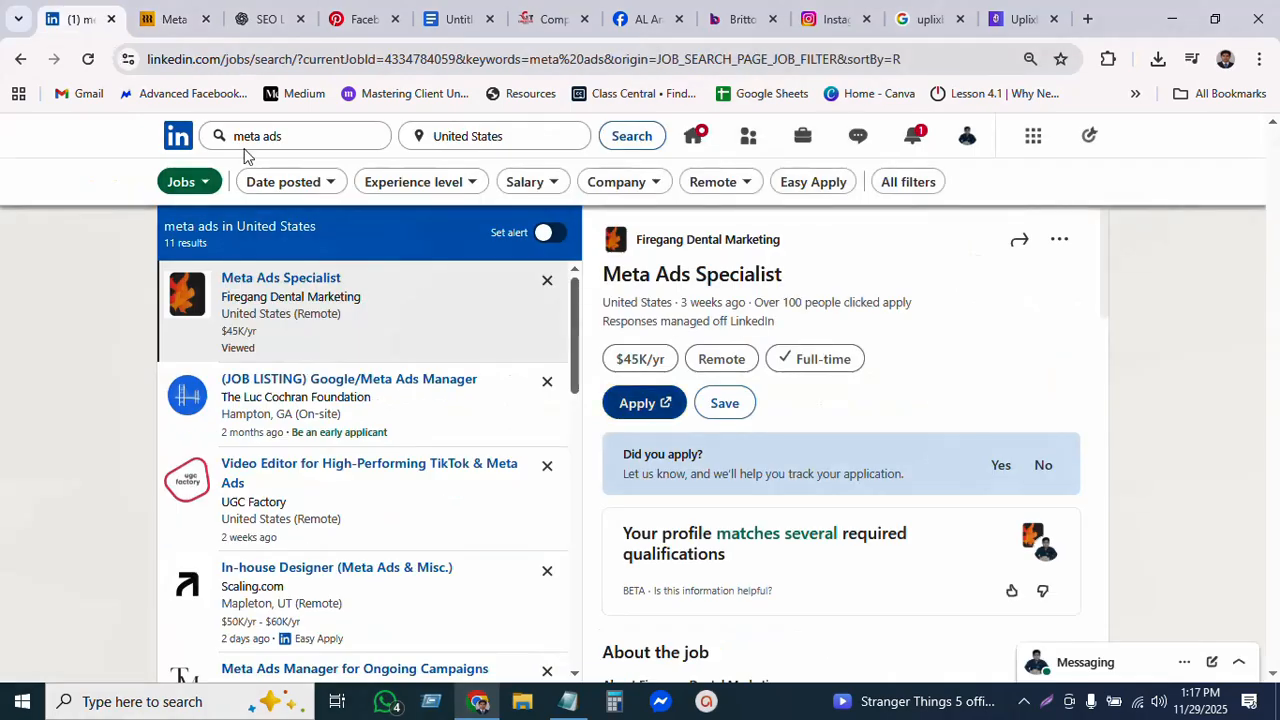
Return from the job results to the LinkedIn home feed and open the account's own profile.
left_click(688, 145)
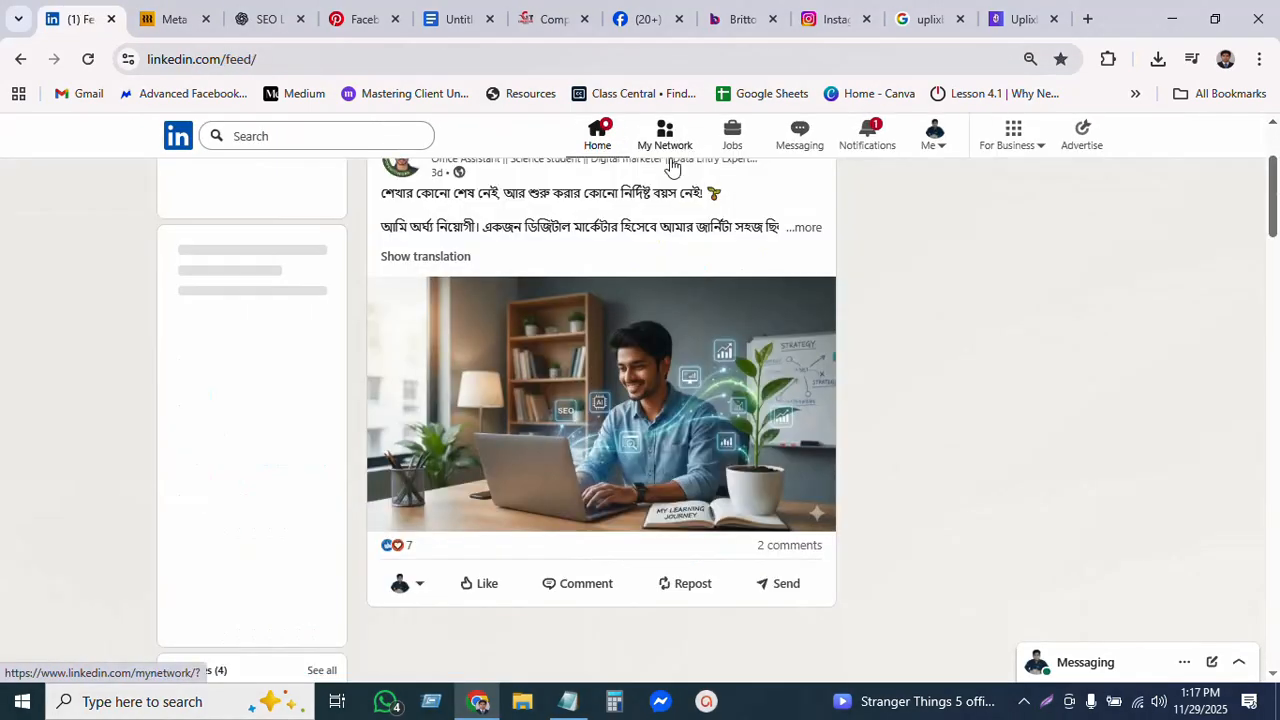
scroll(137, 429, "down", 5)
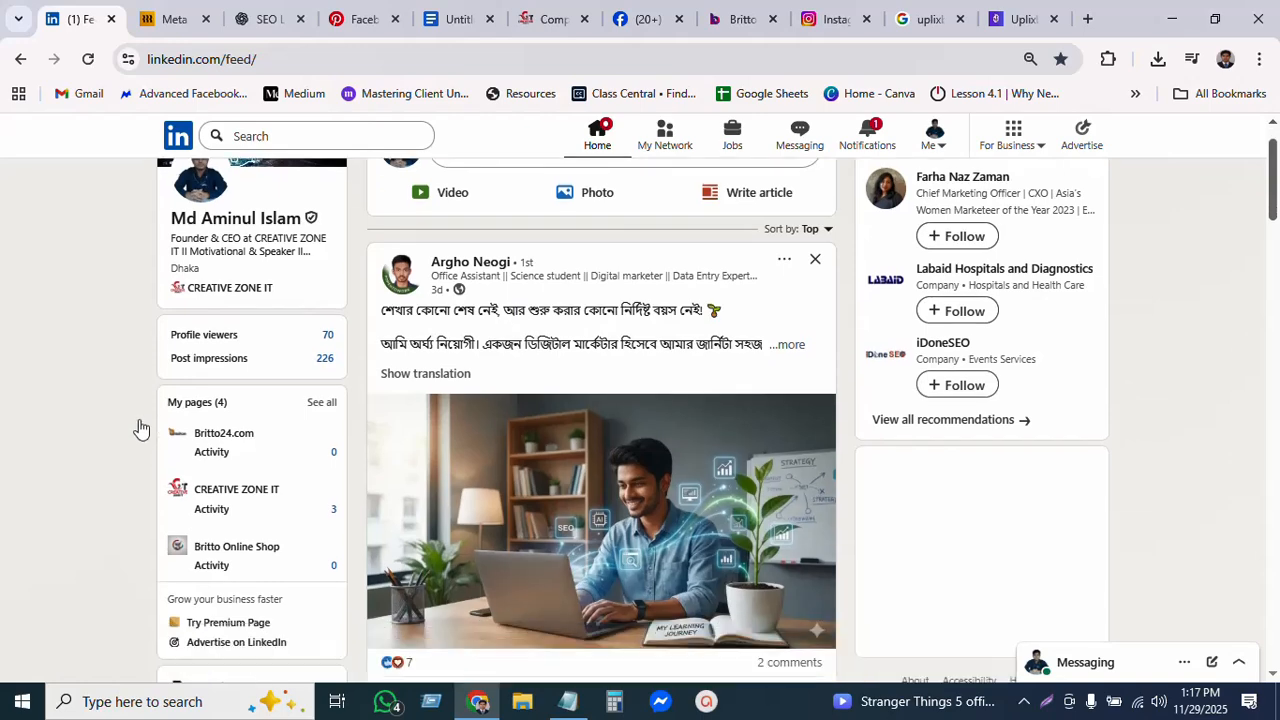
scroll(380, 449, "up", 5)
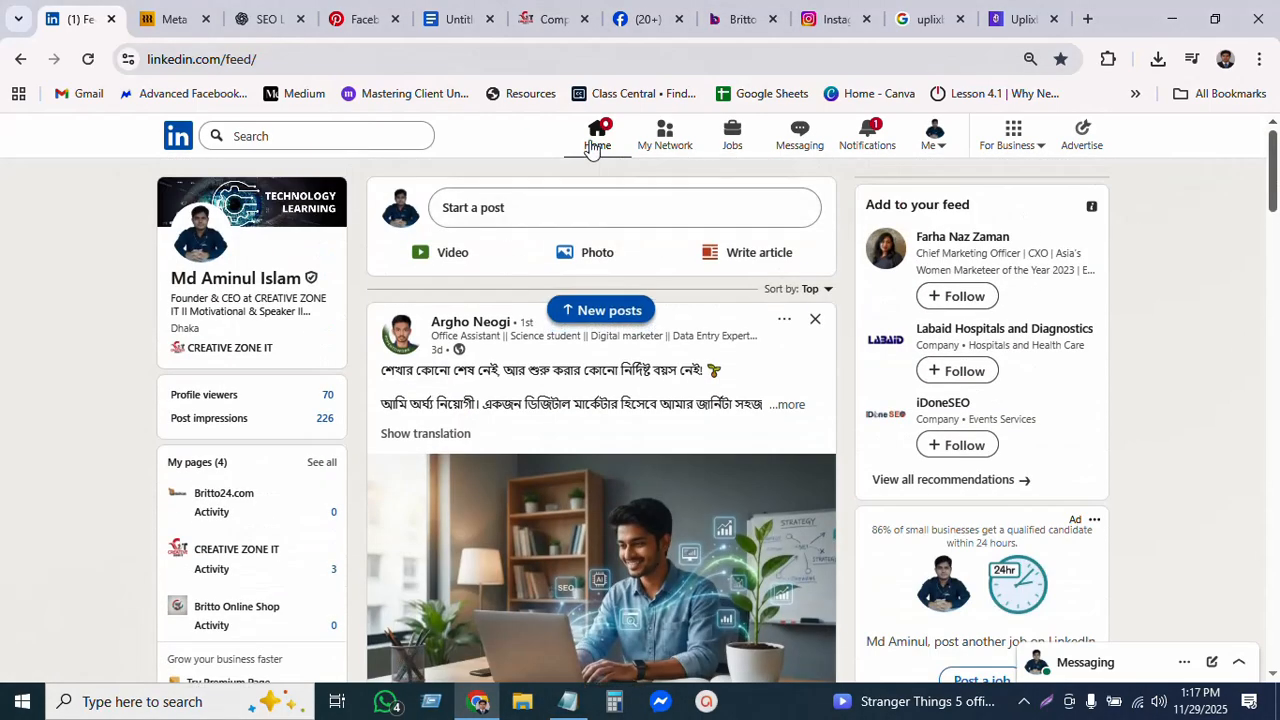
left_click(592, 148)
left_click(235, 281)
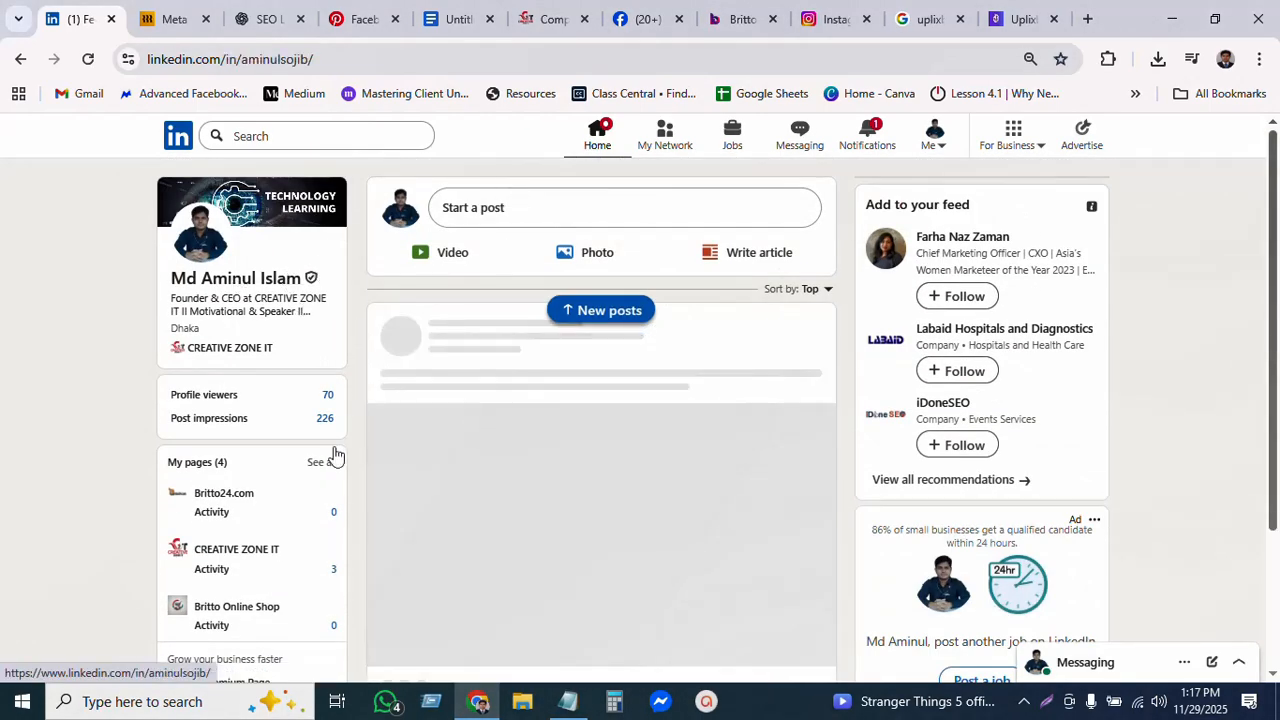
Look through the profile's Analytics, About and Featured sections to find where skills can be added.
scroll(380, 455, "down", 3)
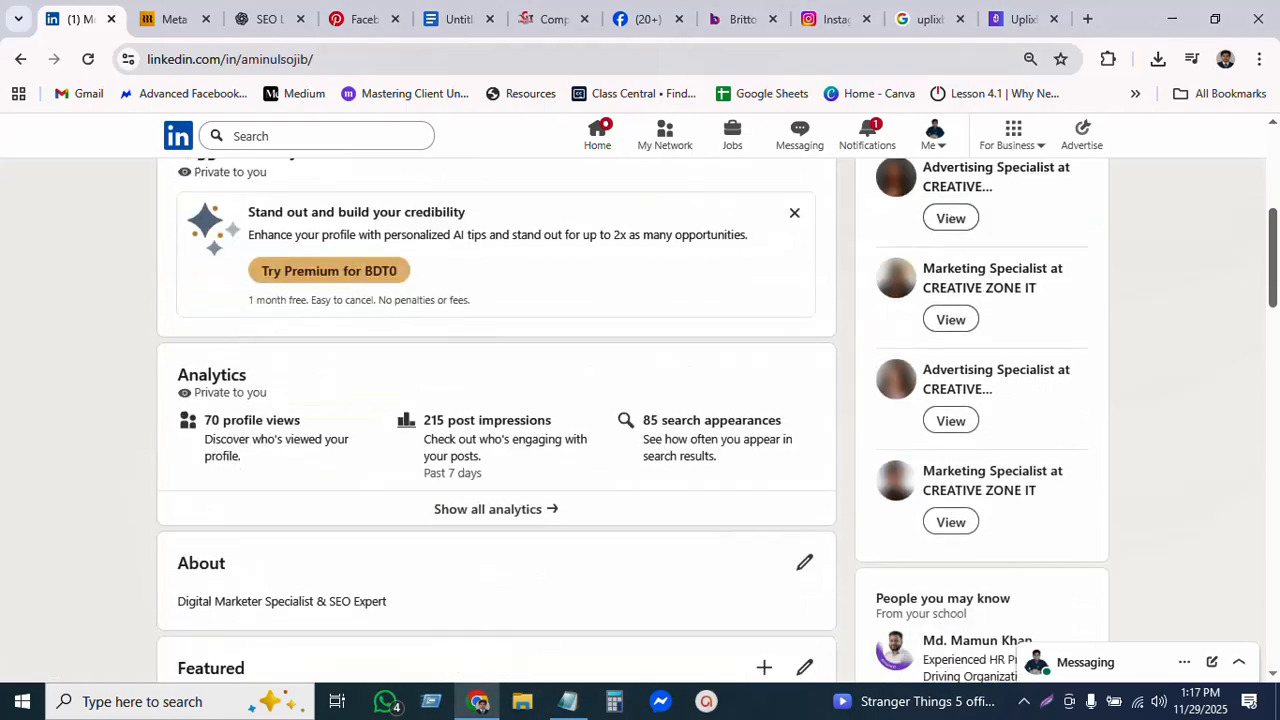
scroll(388, 450, "up", 1)
scroll(377, 457, "down", 4)
scroll(380, 463, "up", 3)
scroll(400, 465, "down", 9)
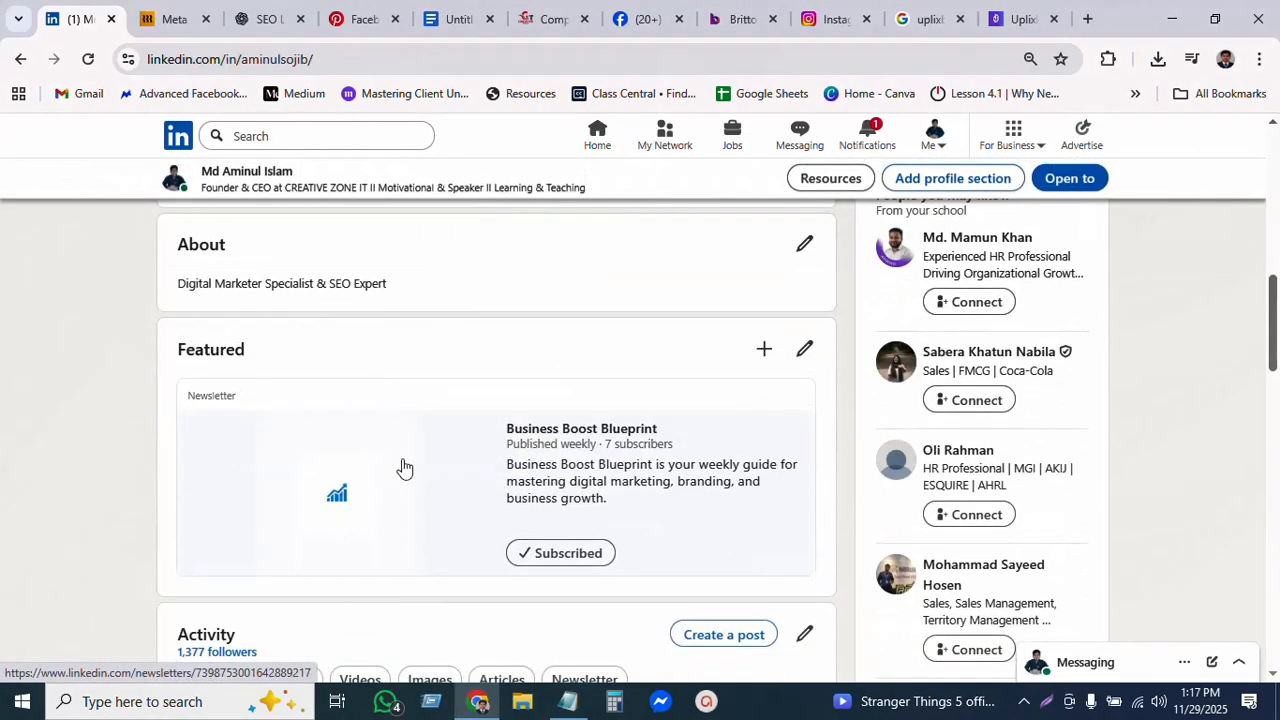
scroll(640, 560, "up", 7)
scroll(539, 528, "up", 5)
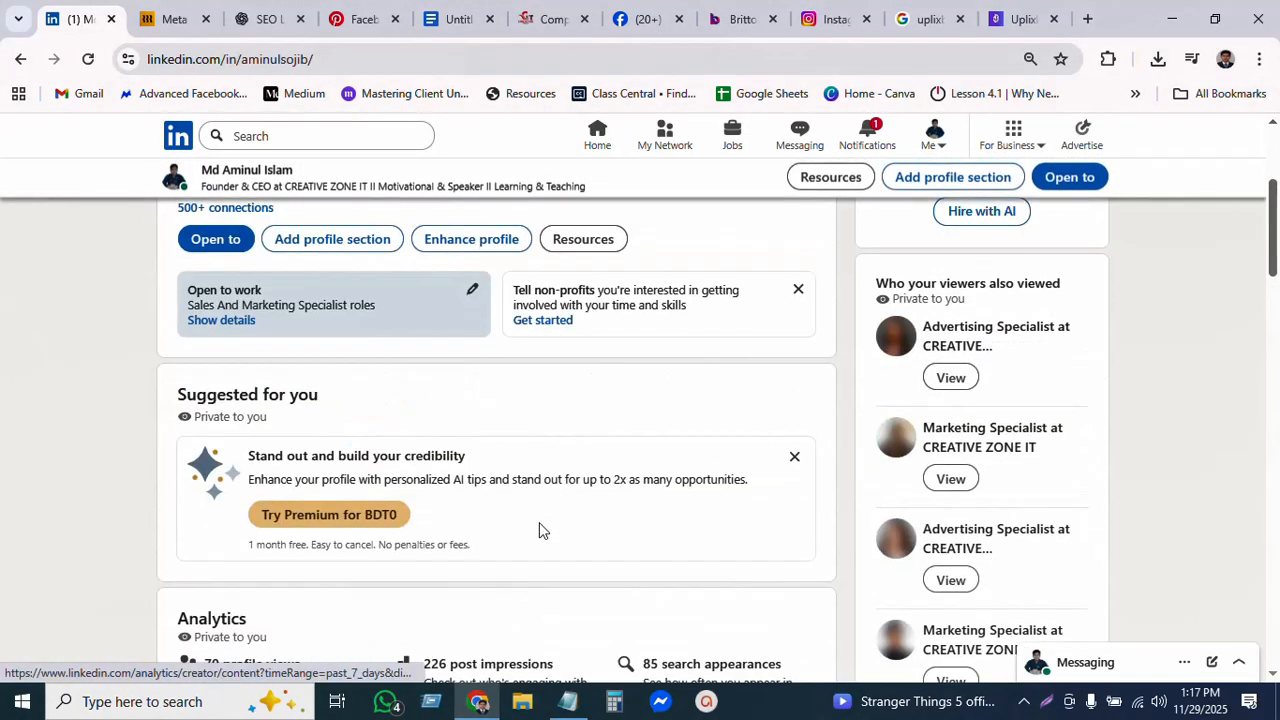
scroll(539, 528, "down", 3)
scroll(539, 528, "down", 4)
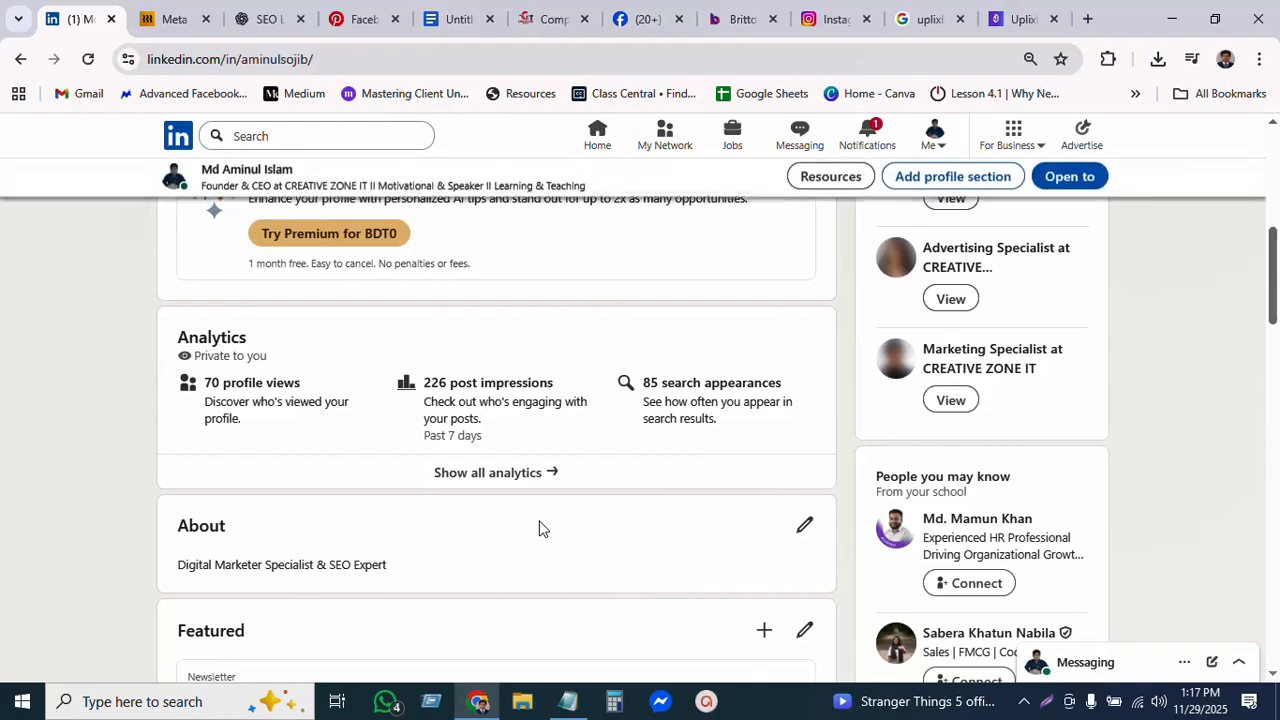
scroll(617, 511, "up", 3)
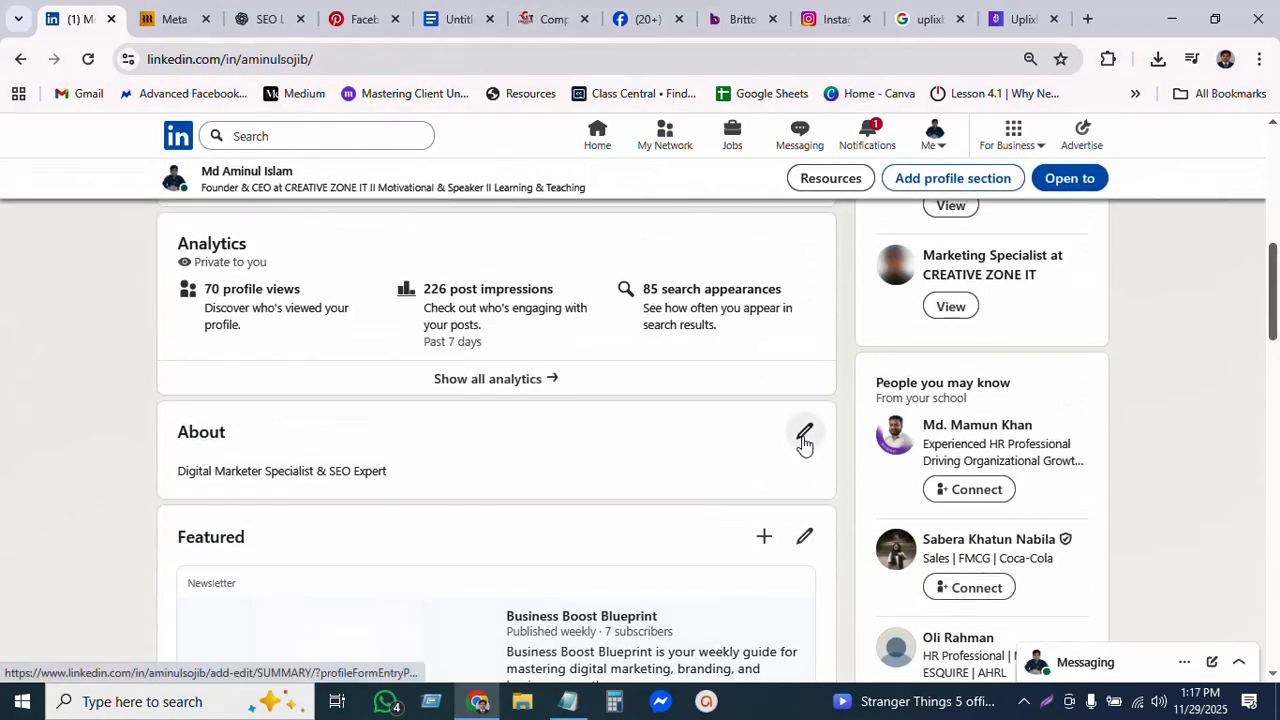
left_click(804, 432)
scroll(429, 443, "down", 2)
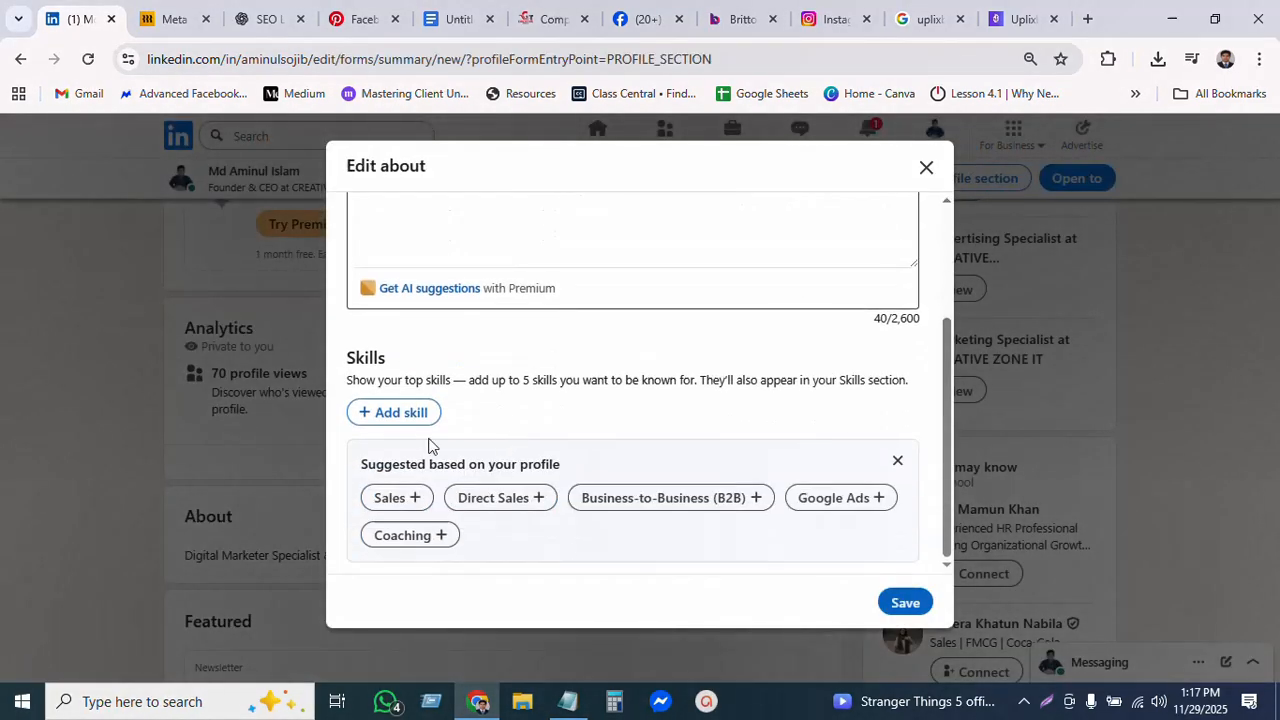
left_click(400, 411)
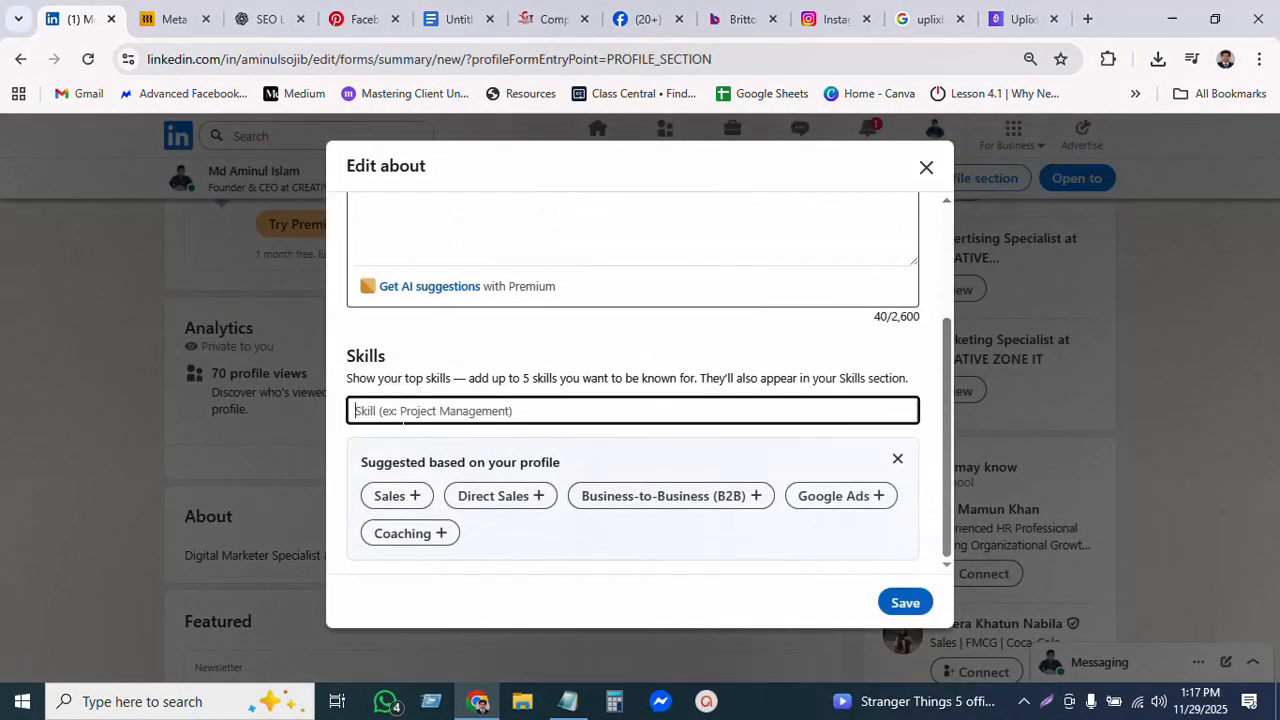
Copy the phrase "collaboration skills" from the Notepad keyword list and return to the LinkedIn profile.
left_click(568, 700)
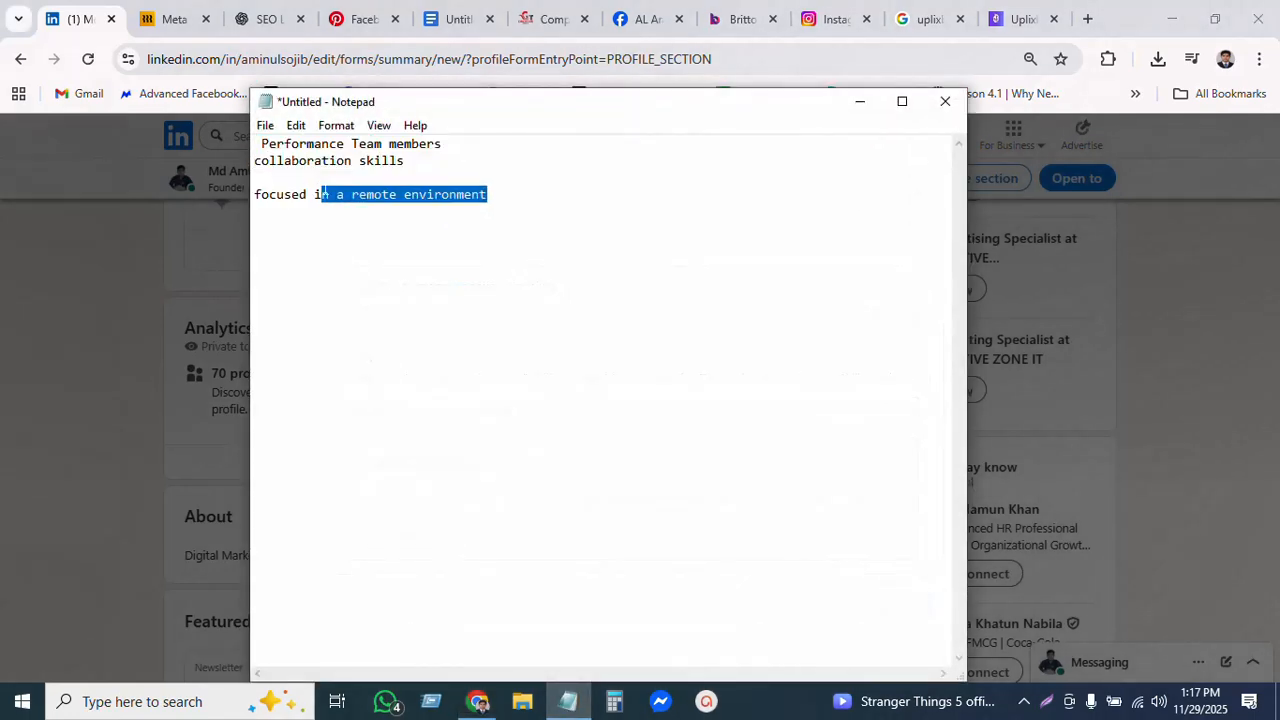
double_click(302, 161)
left_click(352, 161)
left_click_drag(404, 161, 238, 162)
key("ctrl+c")
left_click(148, 202)
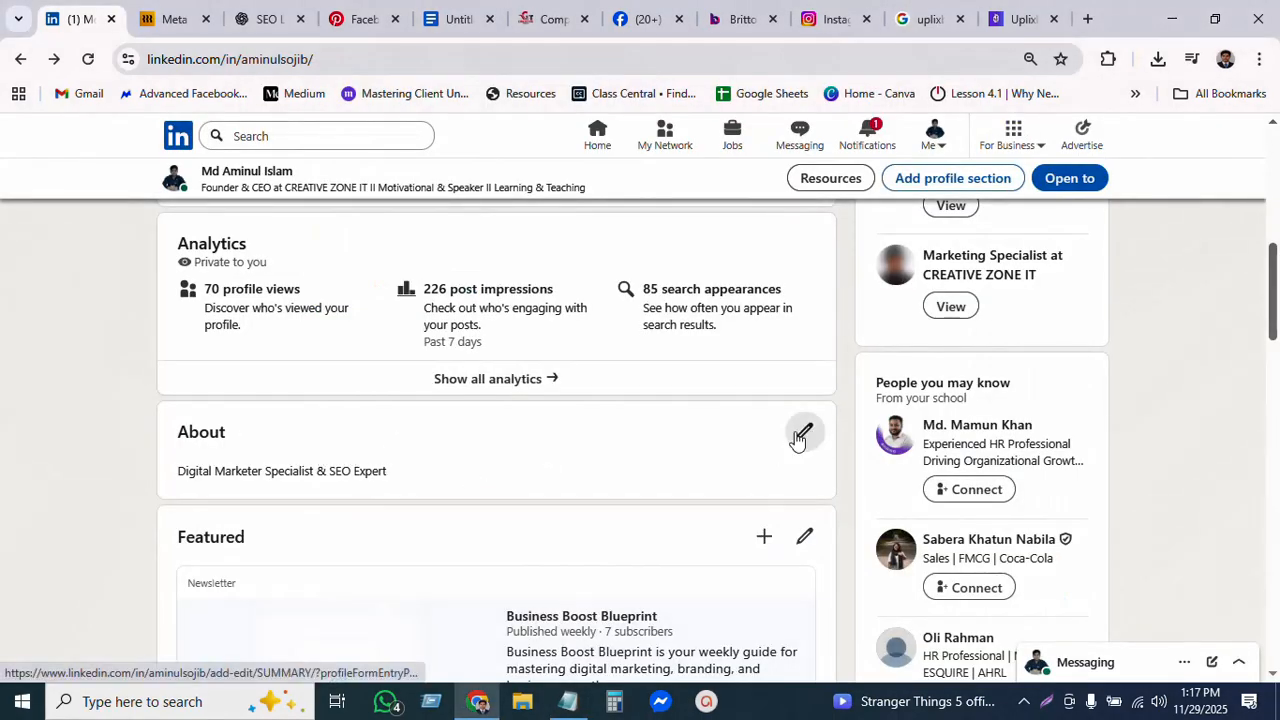
Add "collaboration skills" as a top skill in the profile's About section, save it, and finish the follow-up dialog.
left_click(804, 432)
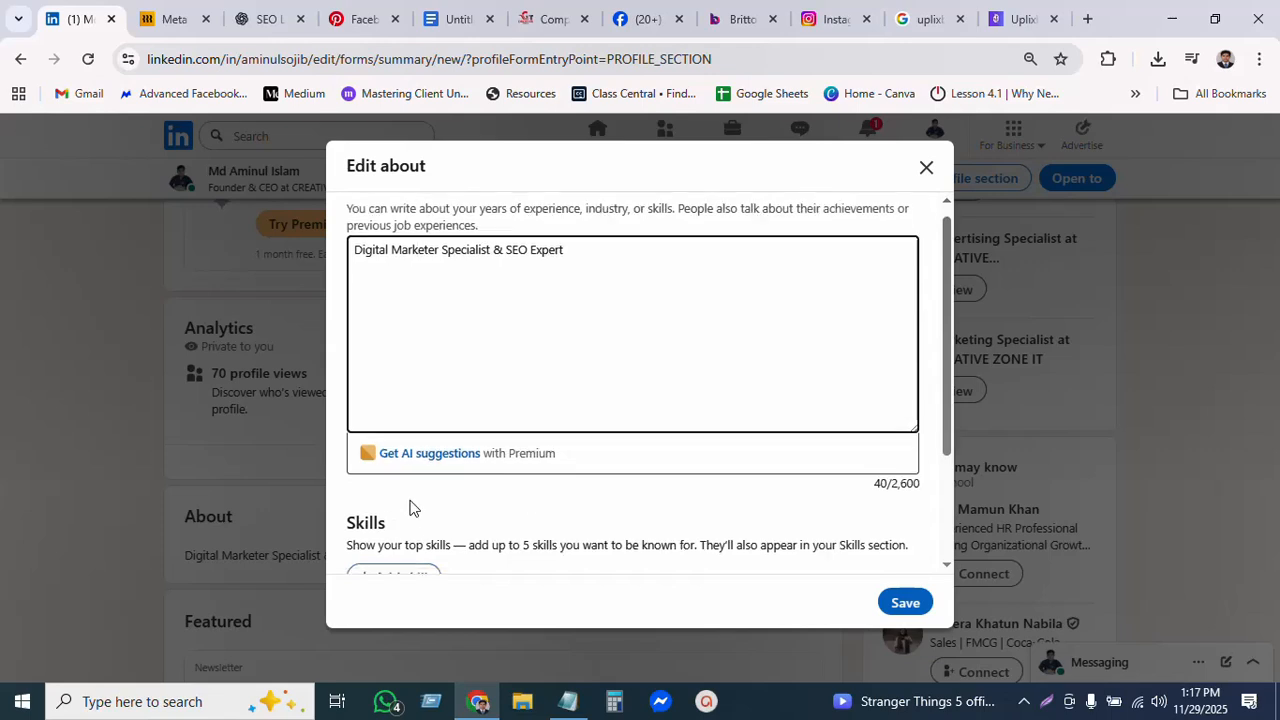
scroll(408, 508, "down", 2)
left_click(388, 411)
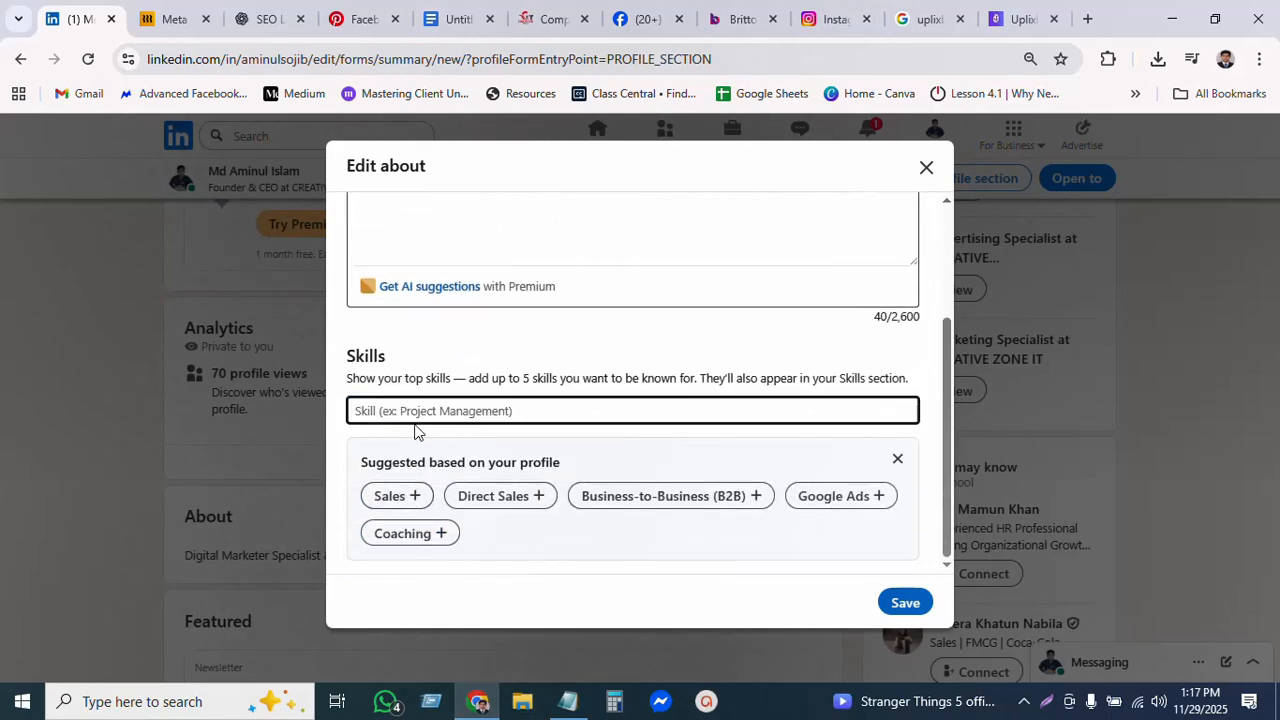
key("ctrl+v")
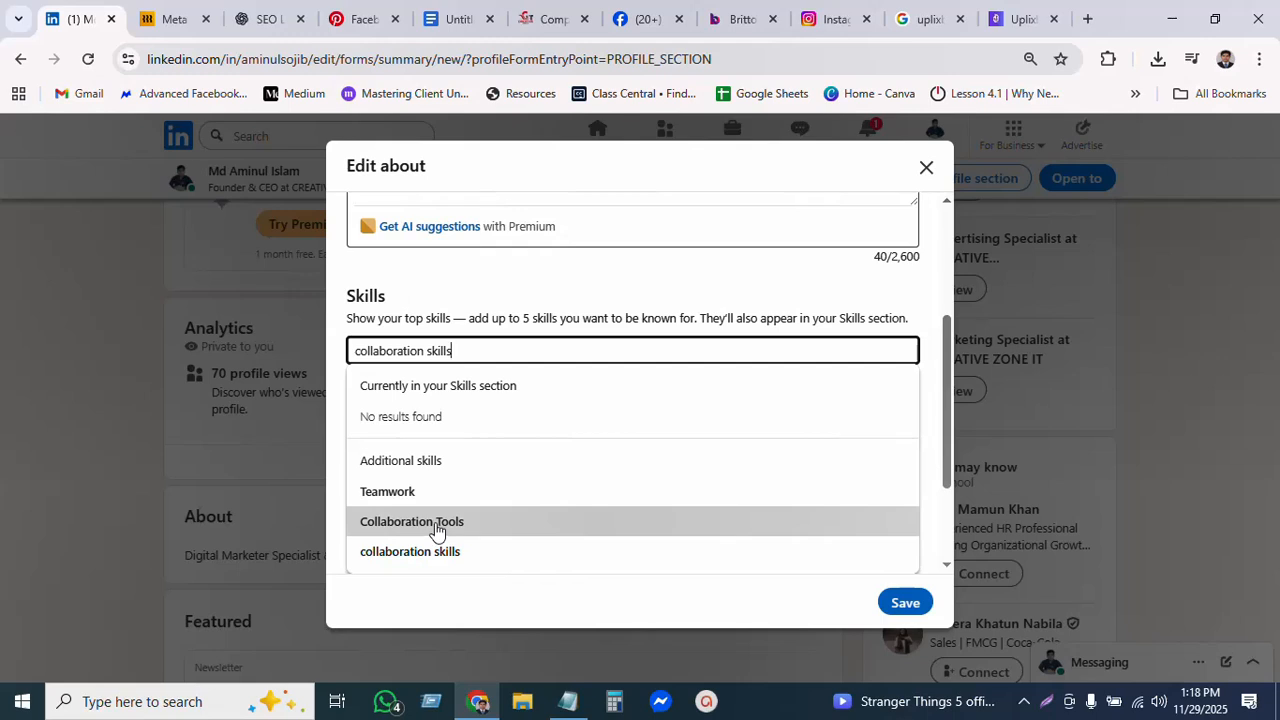
left_click(412, 553)
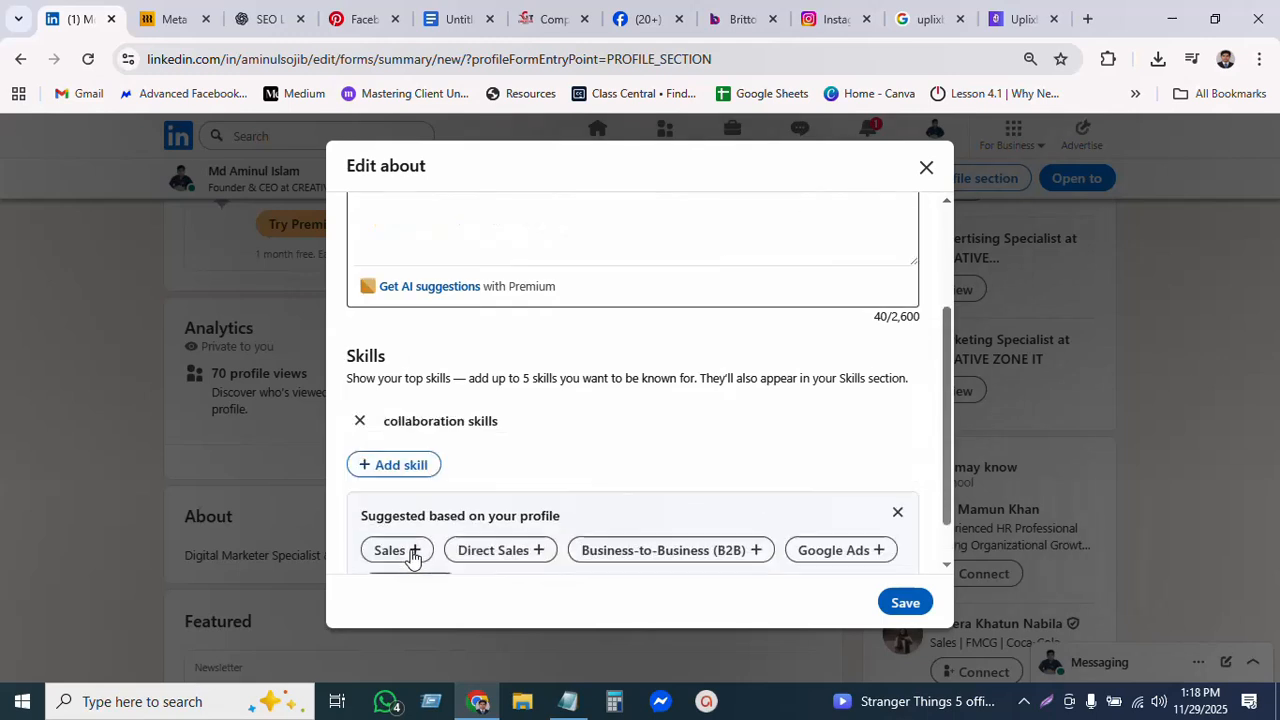
left_click(903, 604)
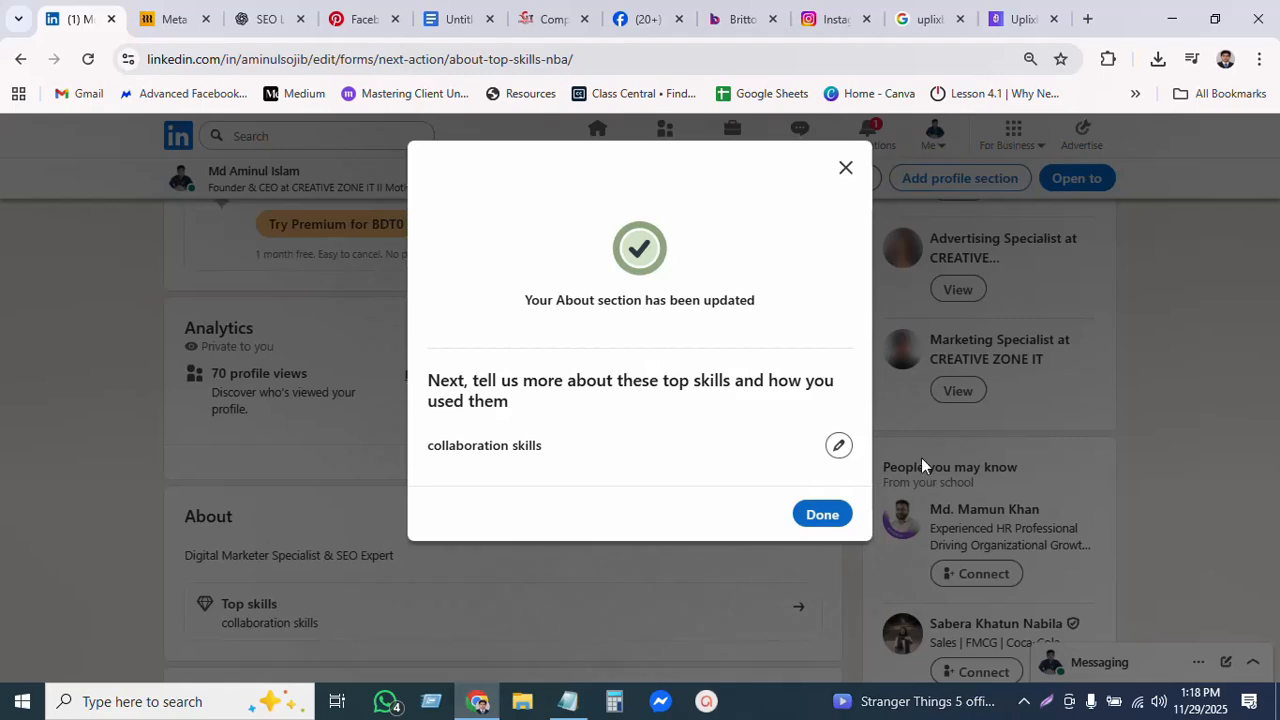
left_click(821, 515)
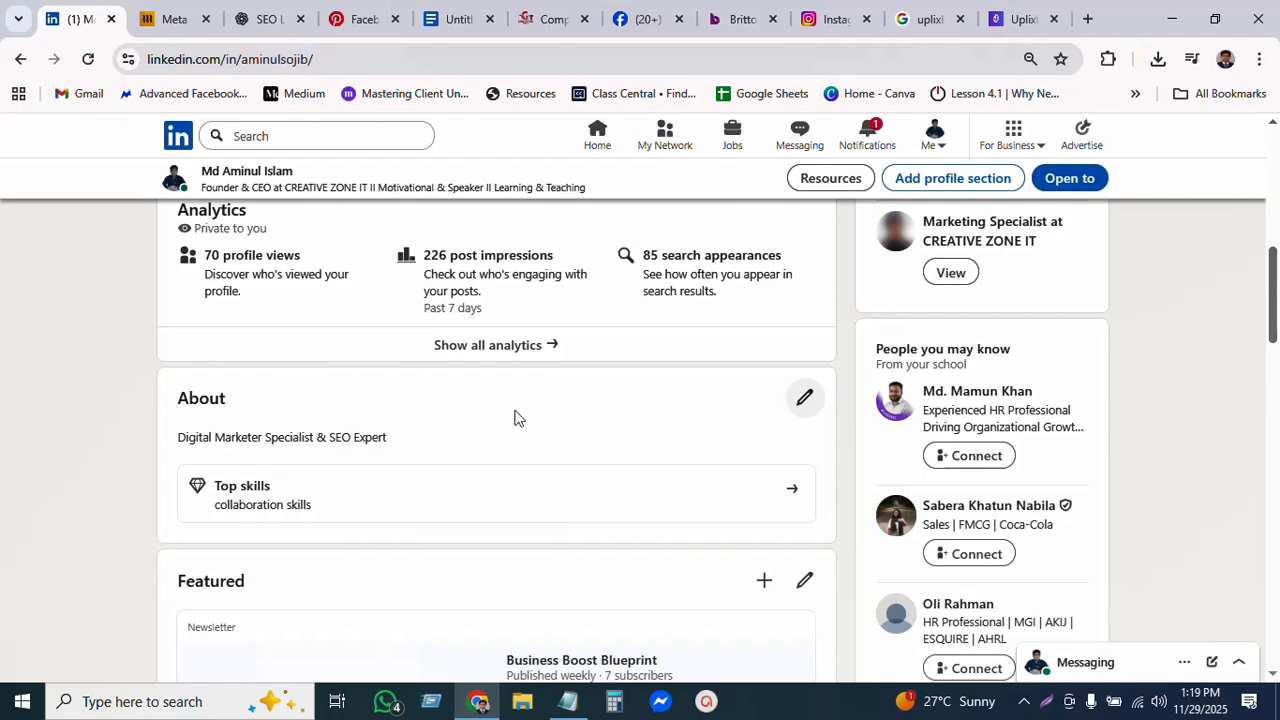
Review the LinkedIn profile's Top skills, Featured section and header, with a brief look at the Facebook profile.
scroll(534, 509, "down", 2)
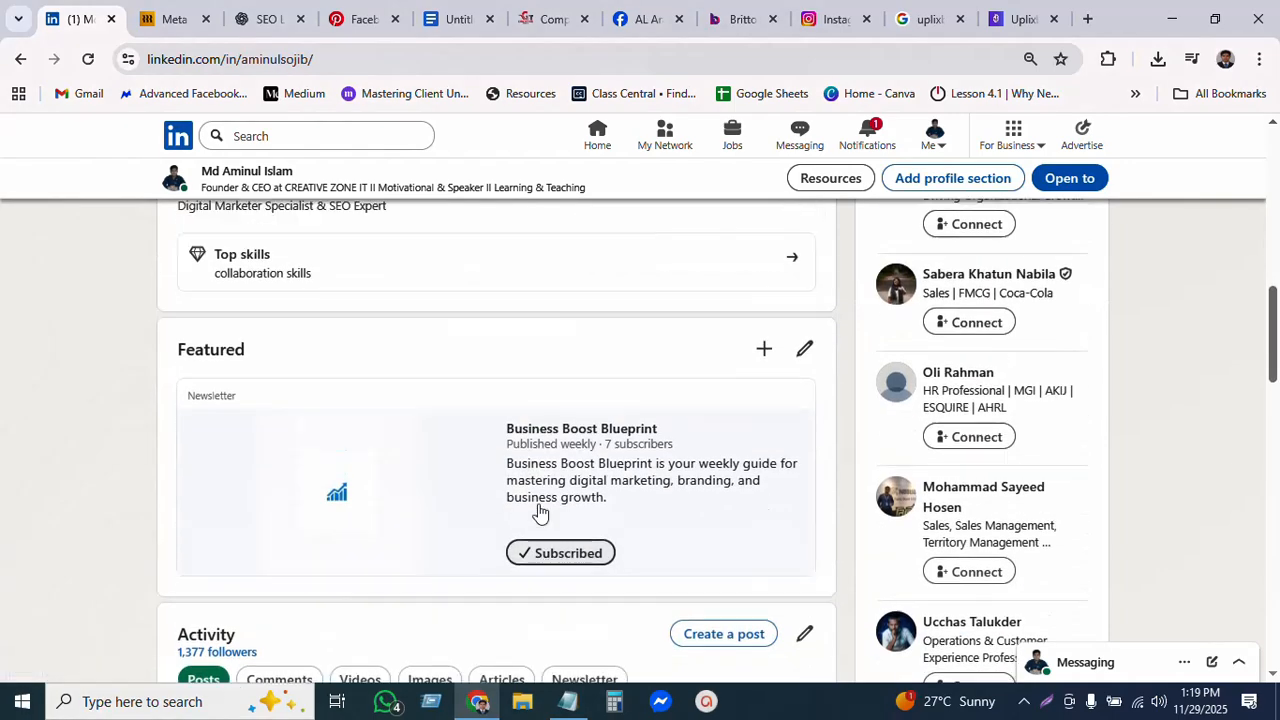
scroll(540, 514, "up", 3)
scroll(540, 514, "up", 5)
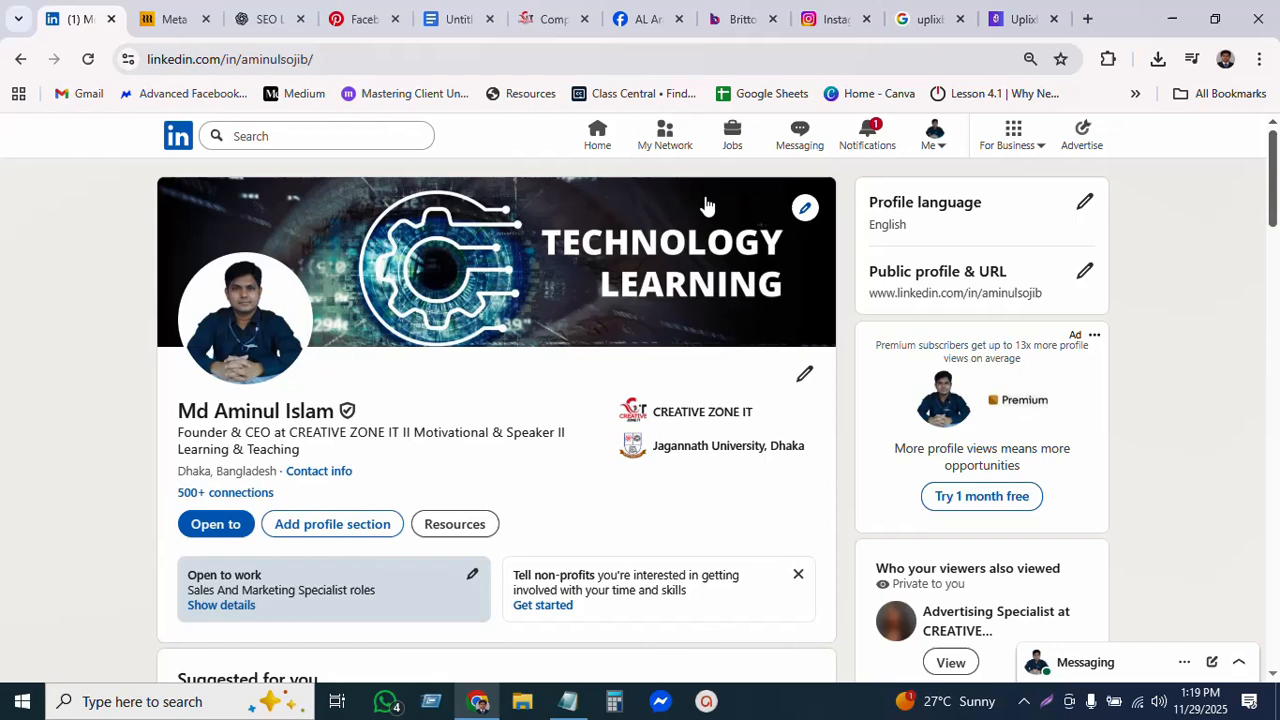
left_click(647, 20)
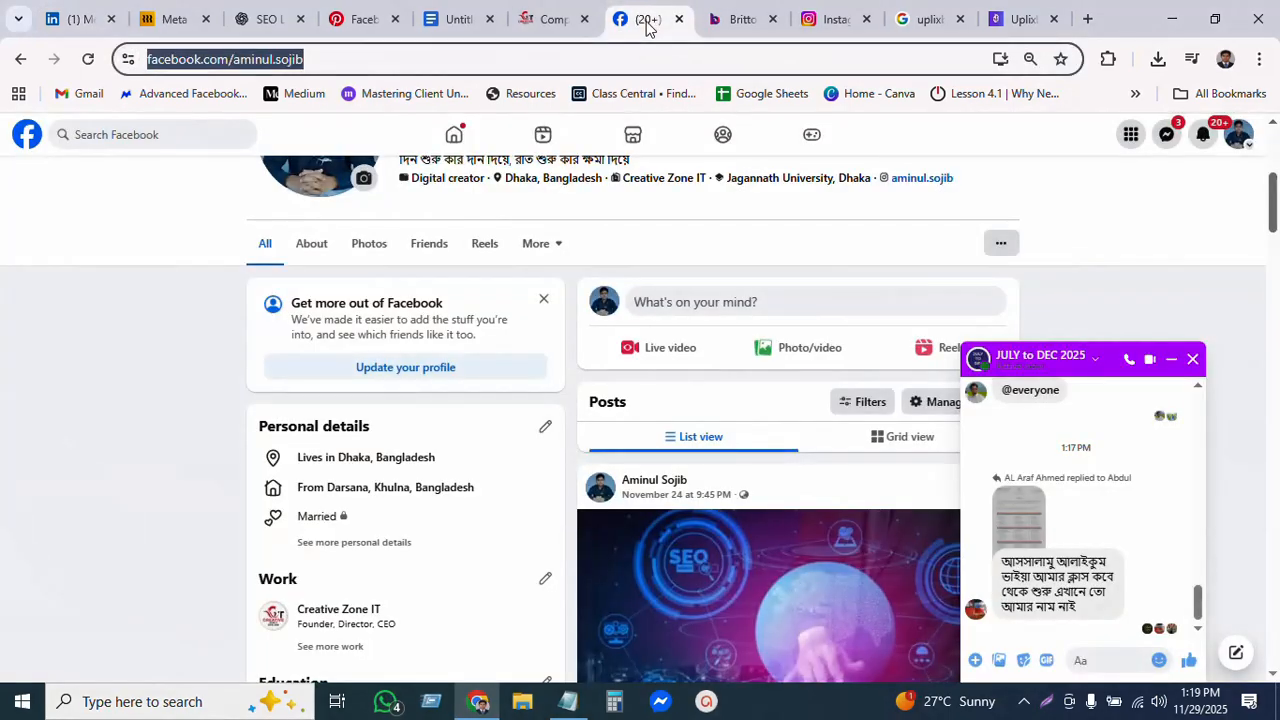
left_click(86, 19)
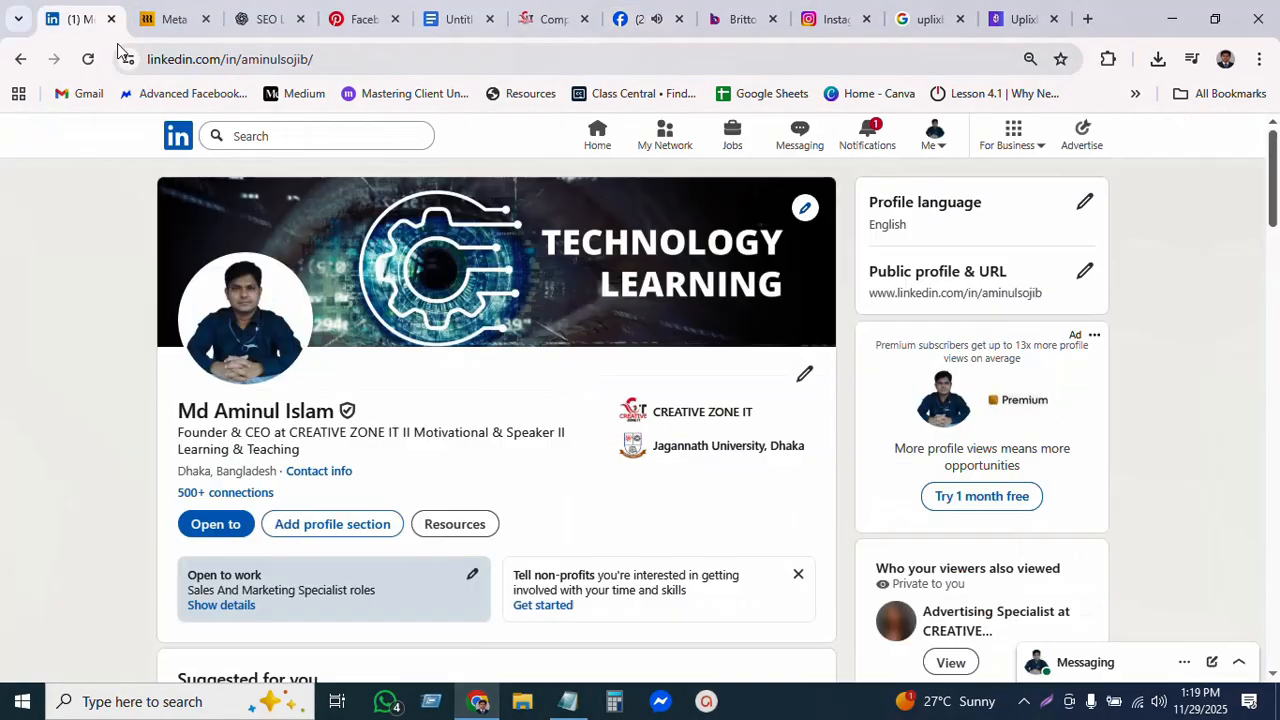
Review the responsibilities, outcomes and requirements in Firegang Dental Marketing's Meta Ads Specialist posting.
left_click(172, 19)
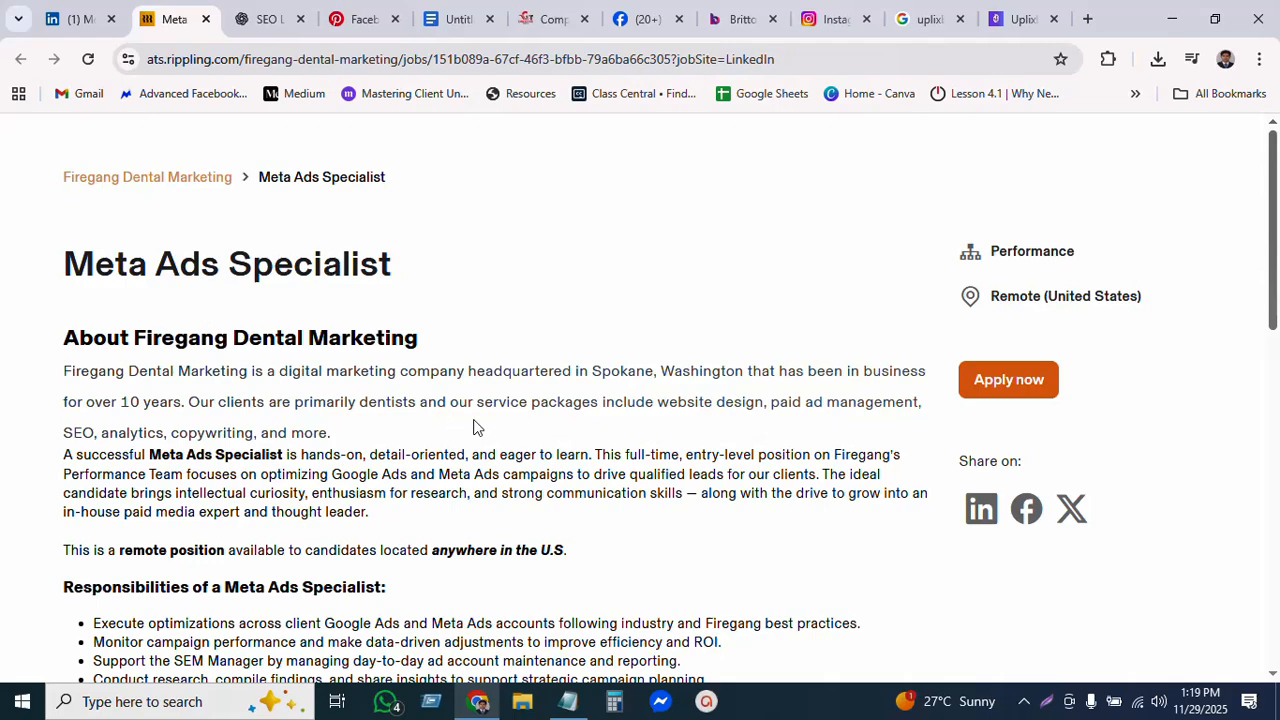
scroll(517, 409, "down", 3)
scroll(430, 345, "down", 3)
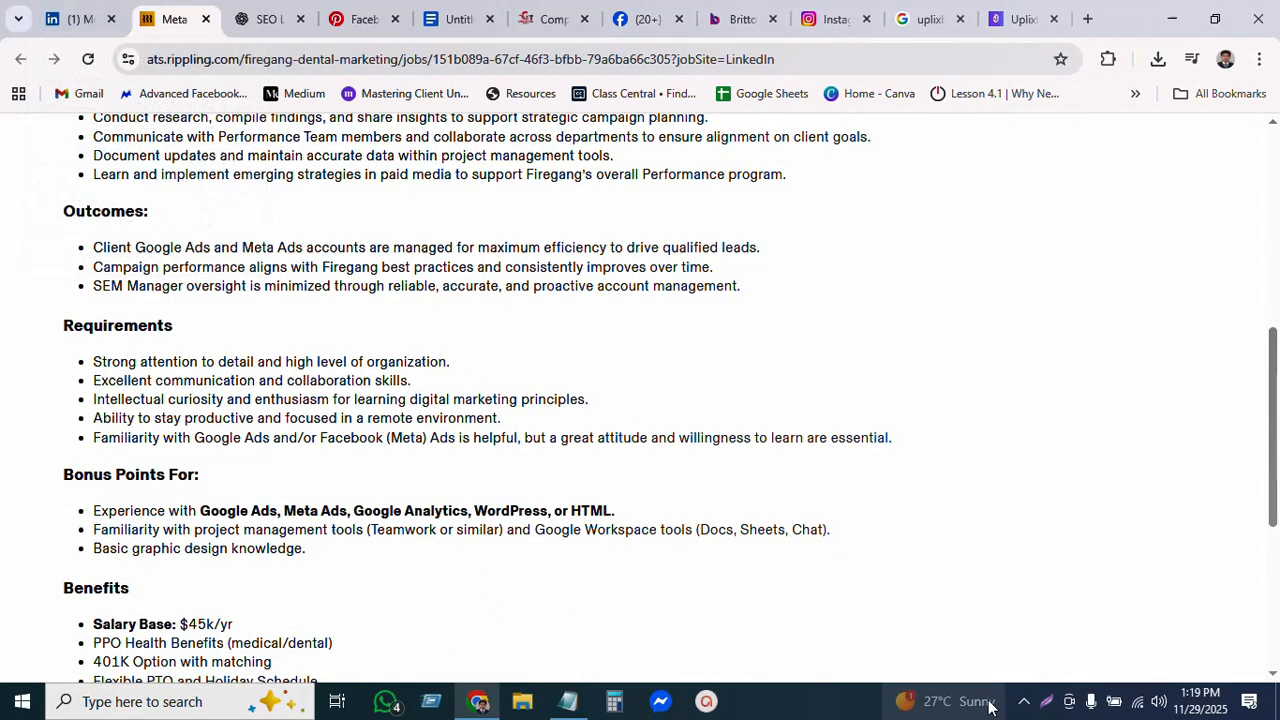
left_click(1023, 701)
left_click(1022, 664)
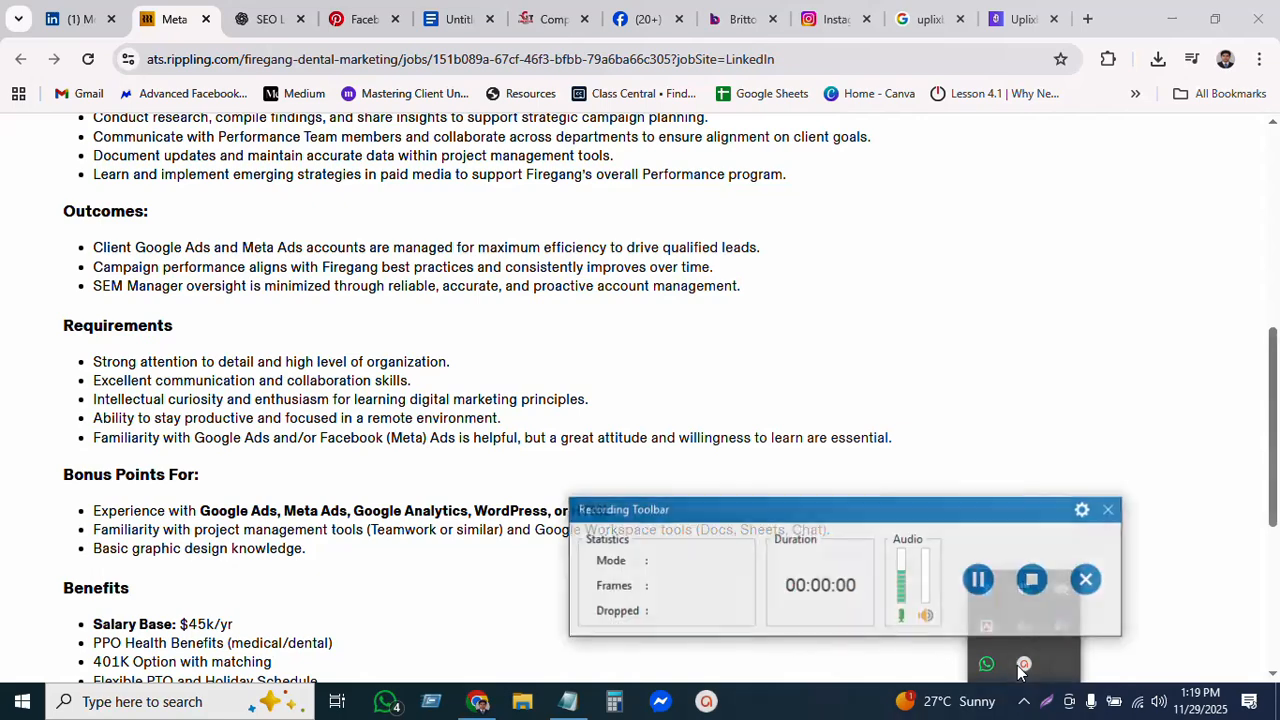